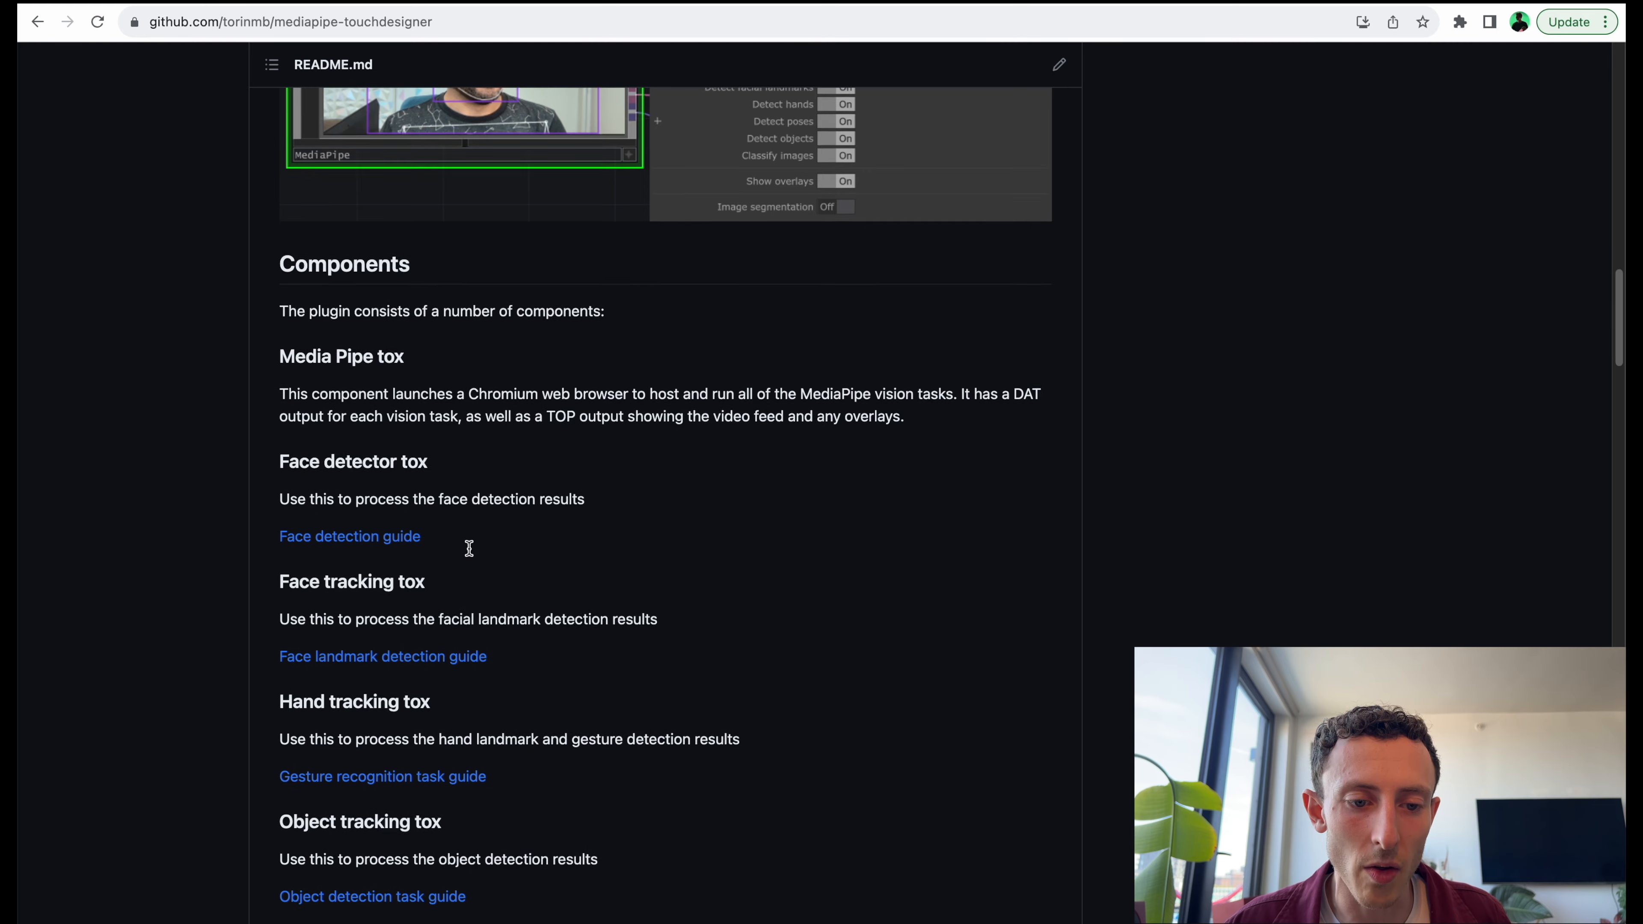
Read through the repository README, covering the components, SpoutCam setup, performance and building from source.
scroll(506, 598, down, 17)
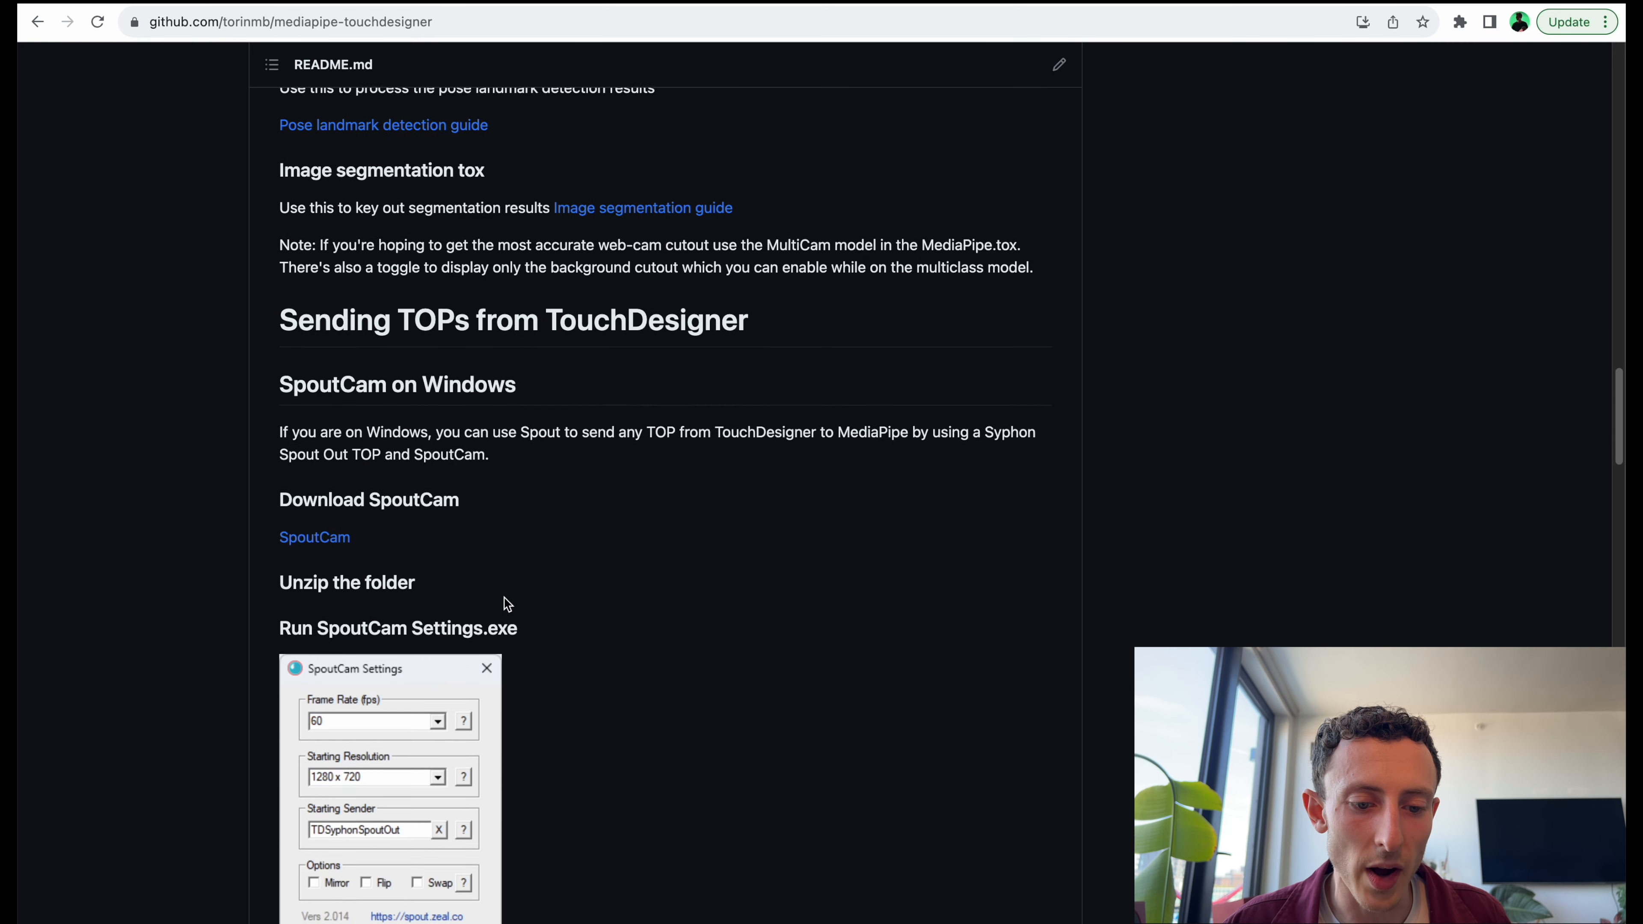
scroll(506, 604, down, 16)
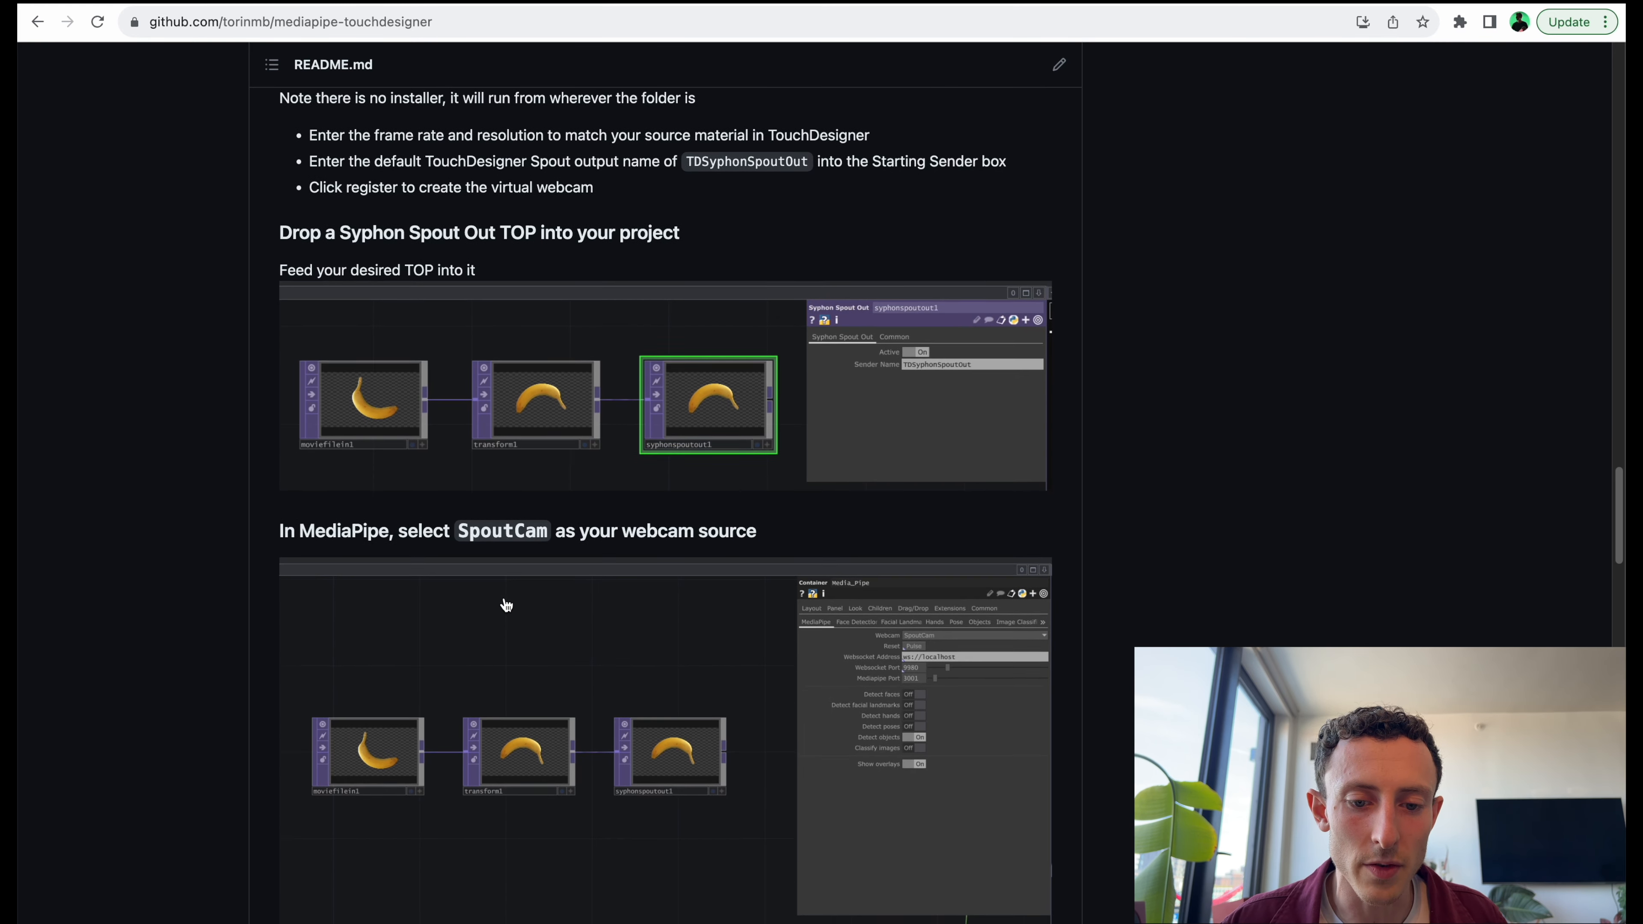
scroll(507, 605, down, 16)
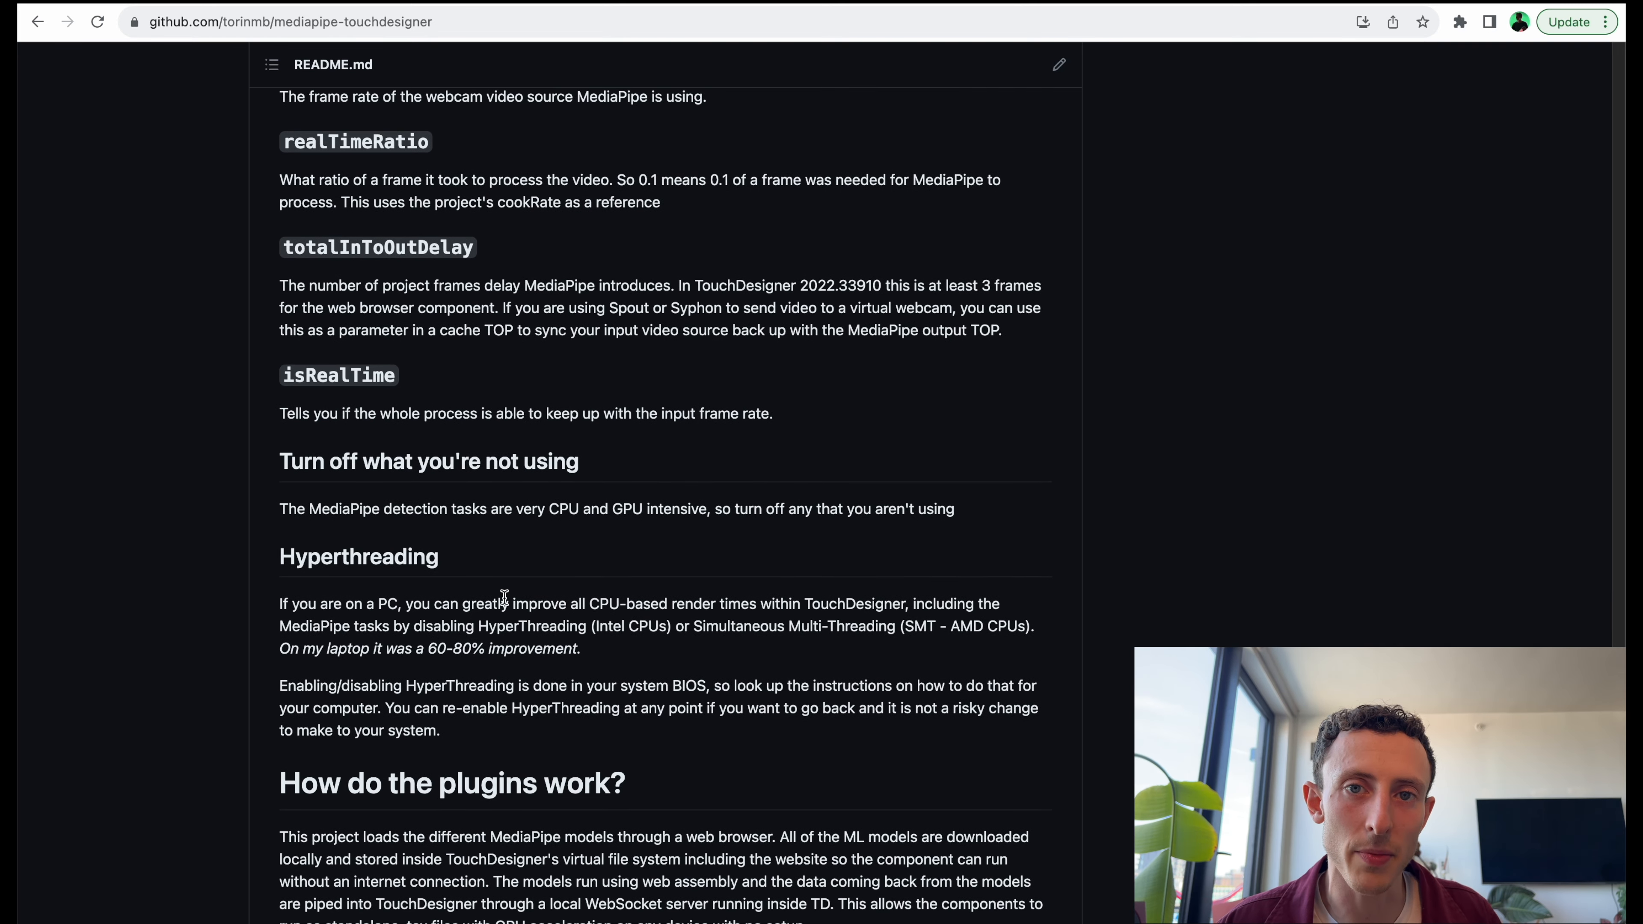
scroll(506, 599, down, 9)
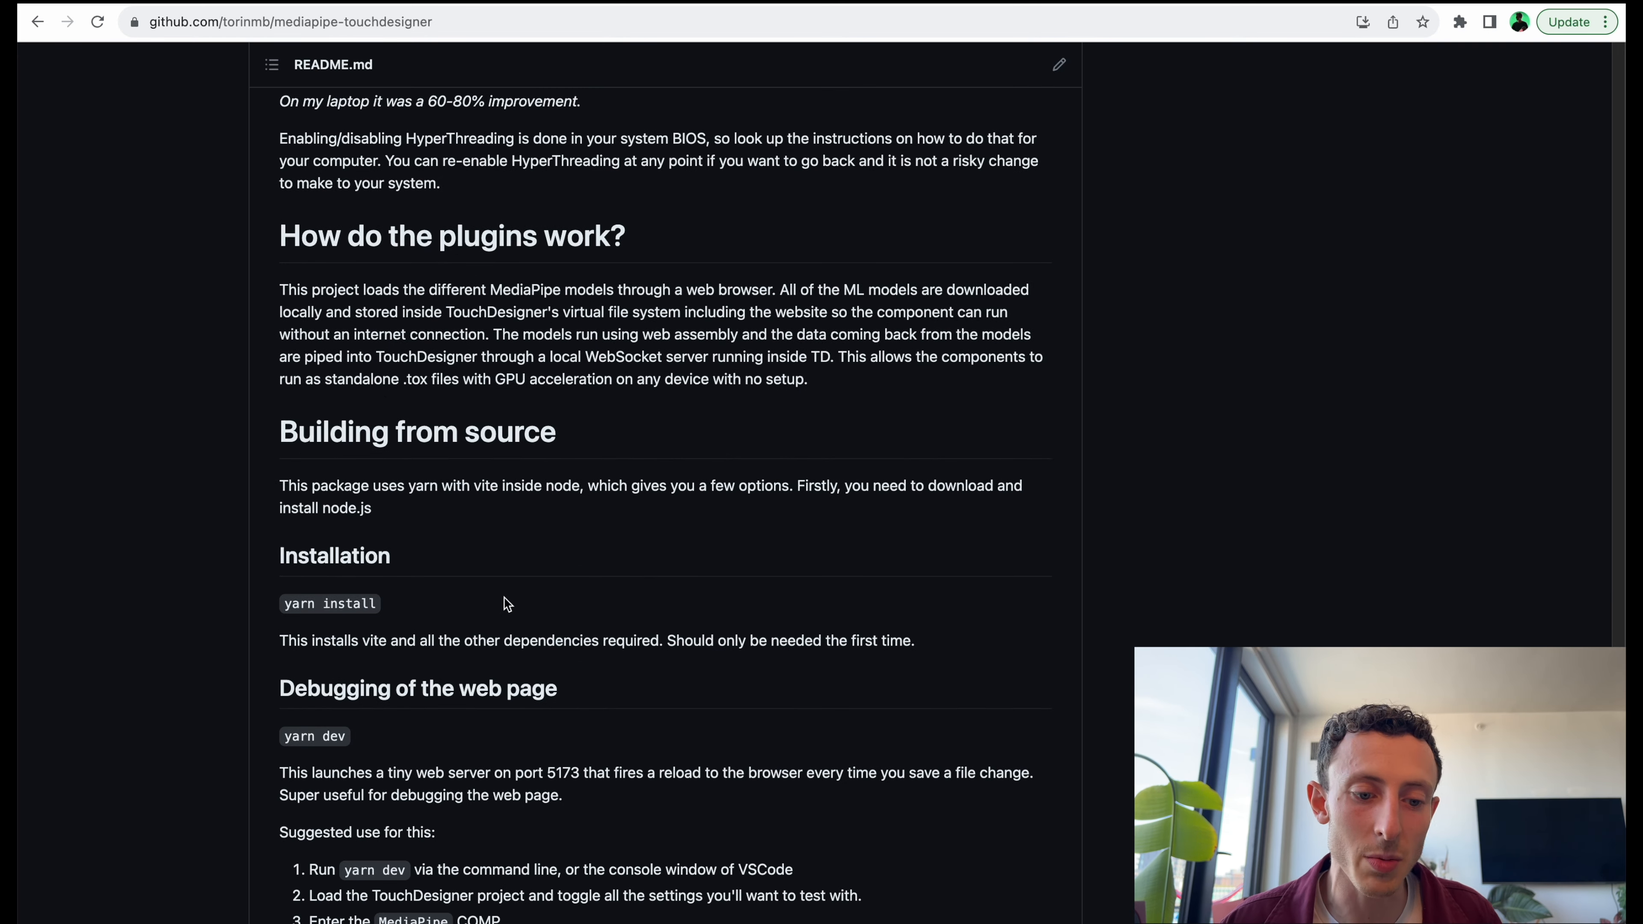
scroll(505, 604, up, 20)
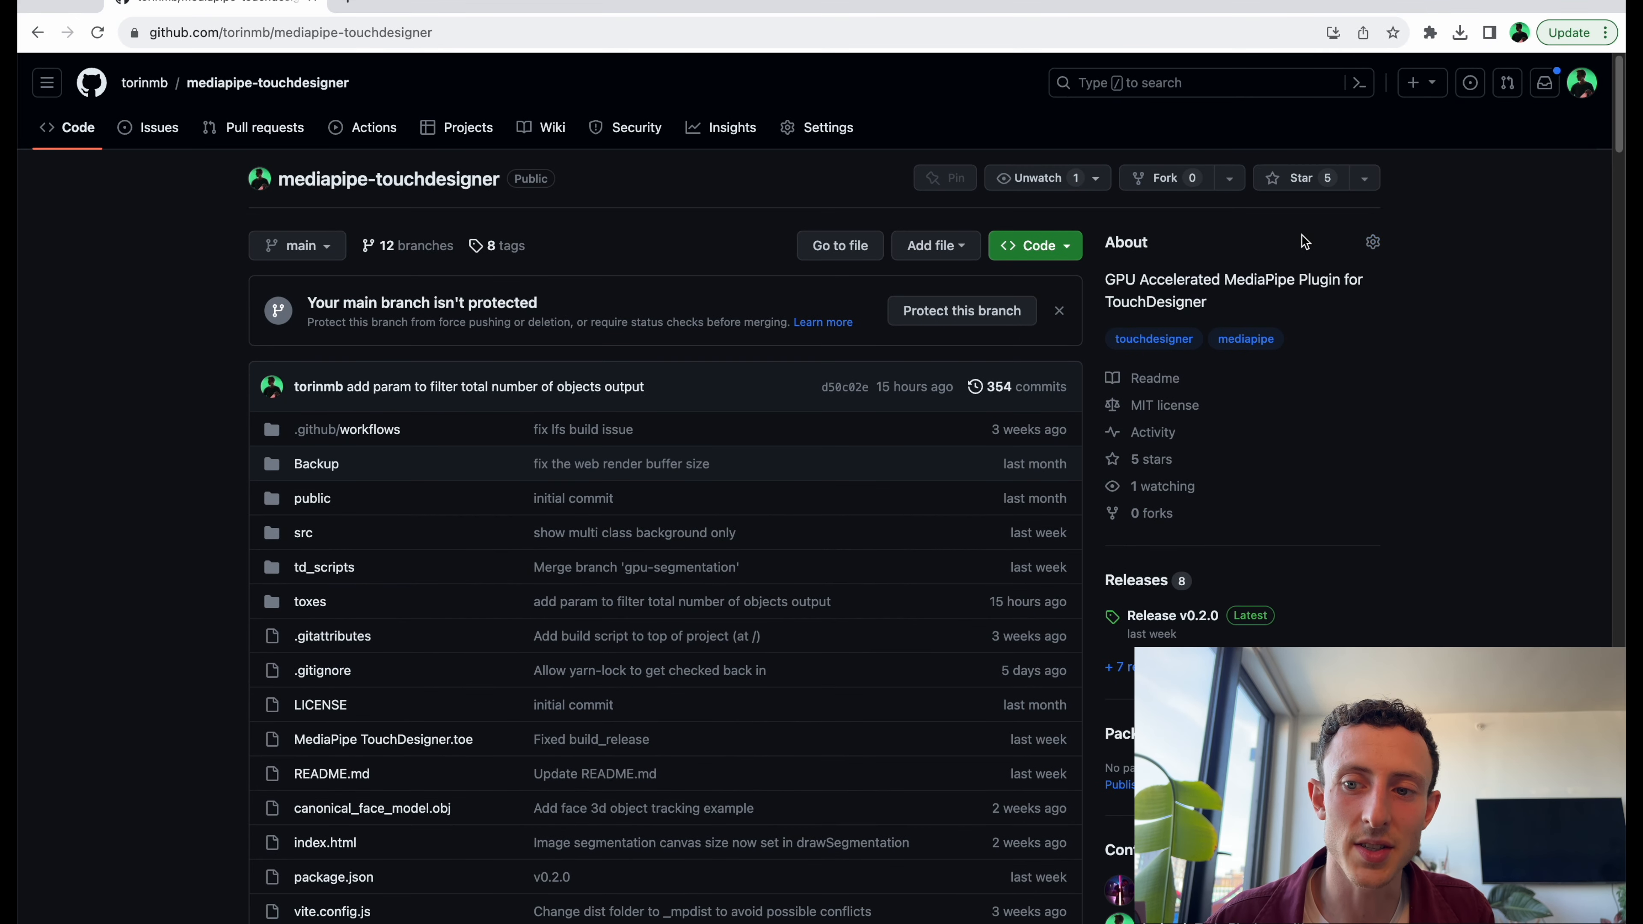
scroll(1294, 191, down, 1)
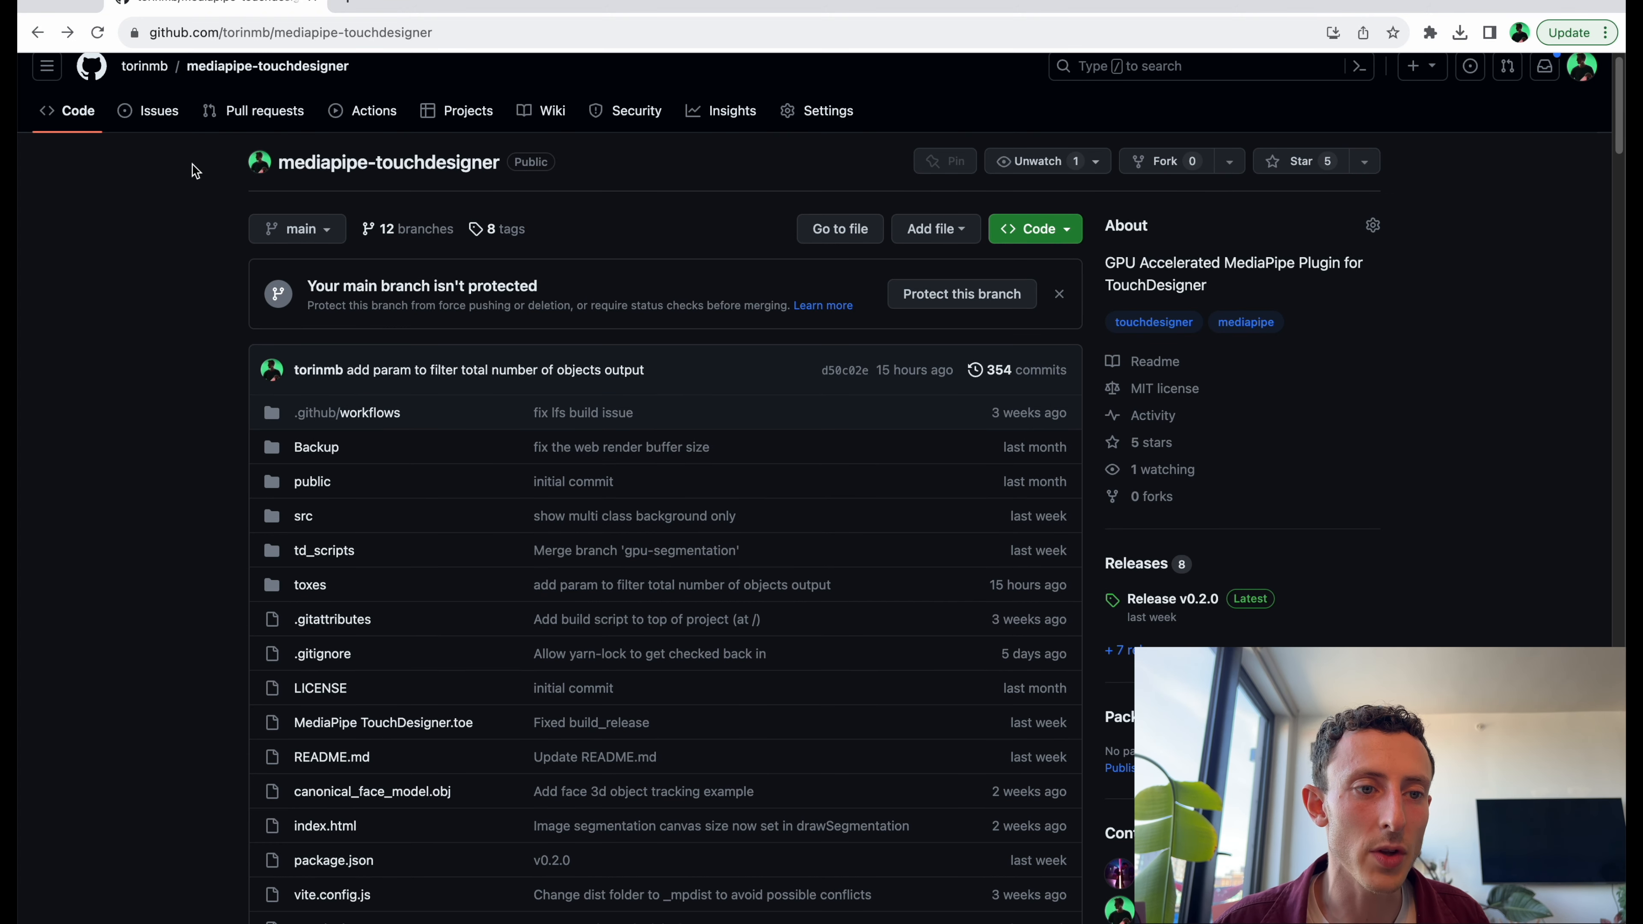
Open a new issue form for the mediapipe-touchdesigner repository and check its title and comment fields.
click(154, 116)
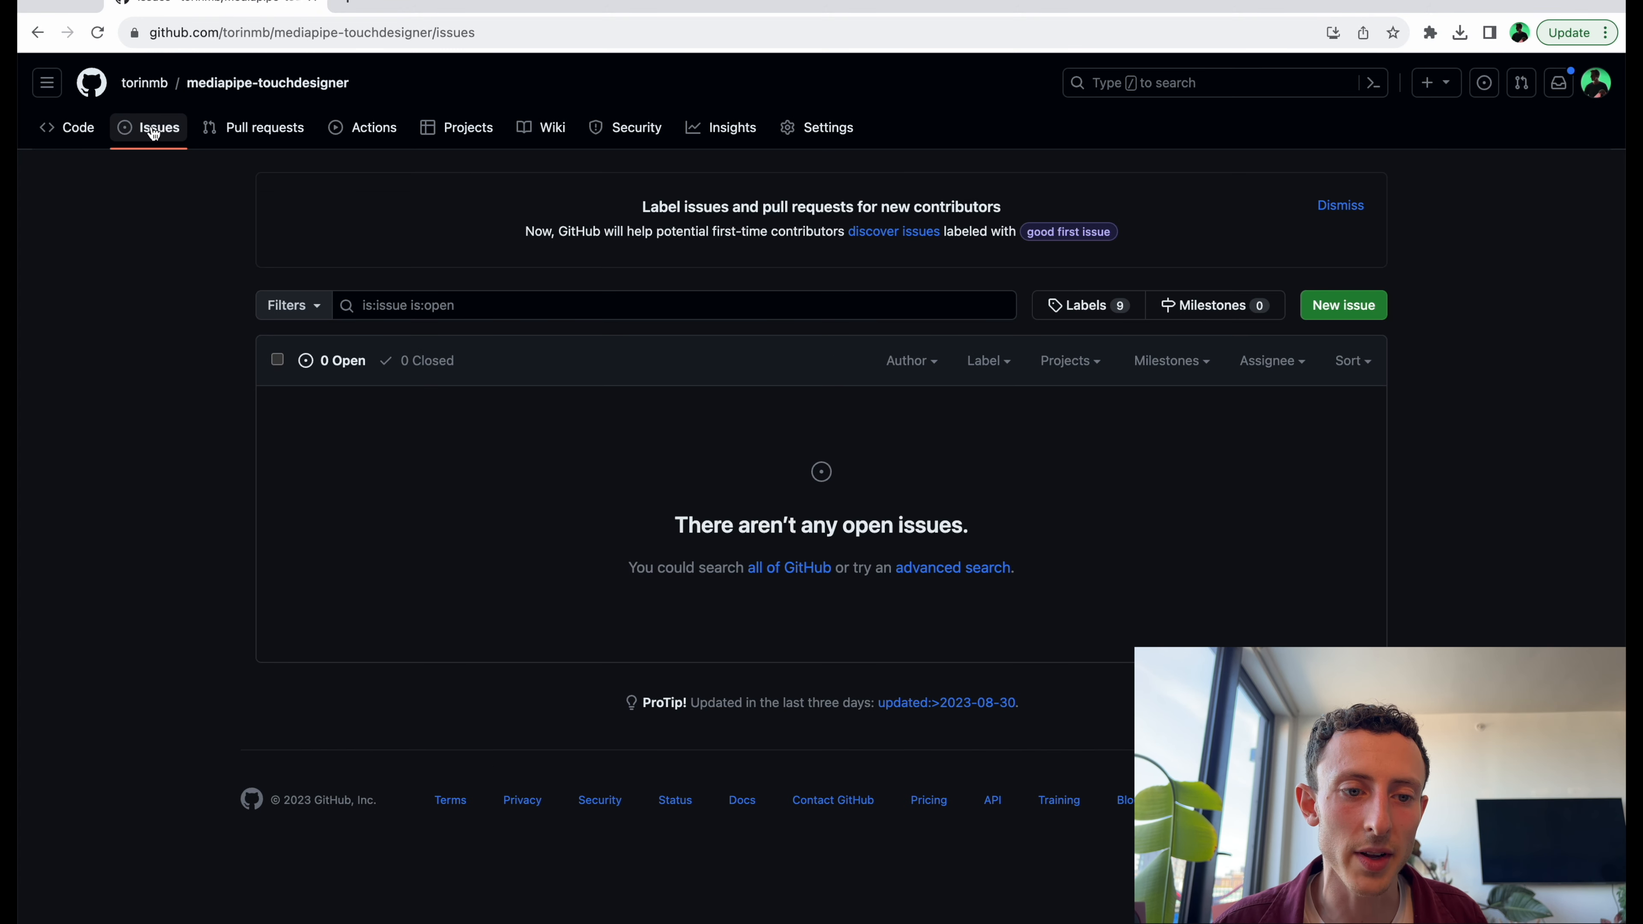
click(1362, 322)
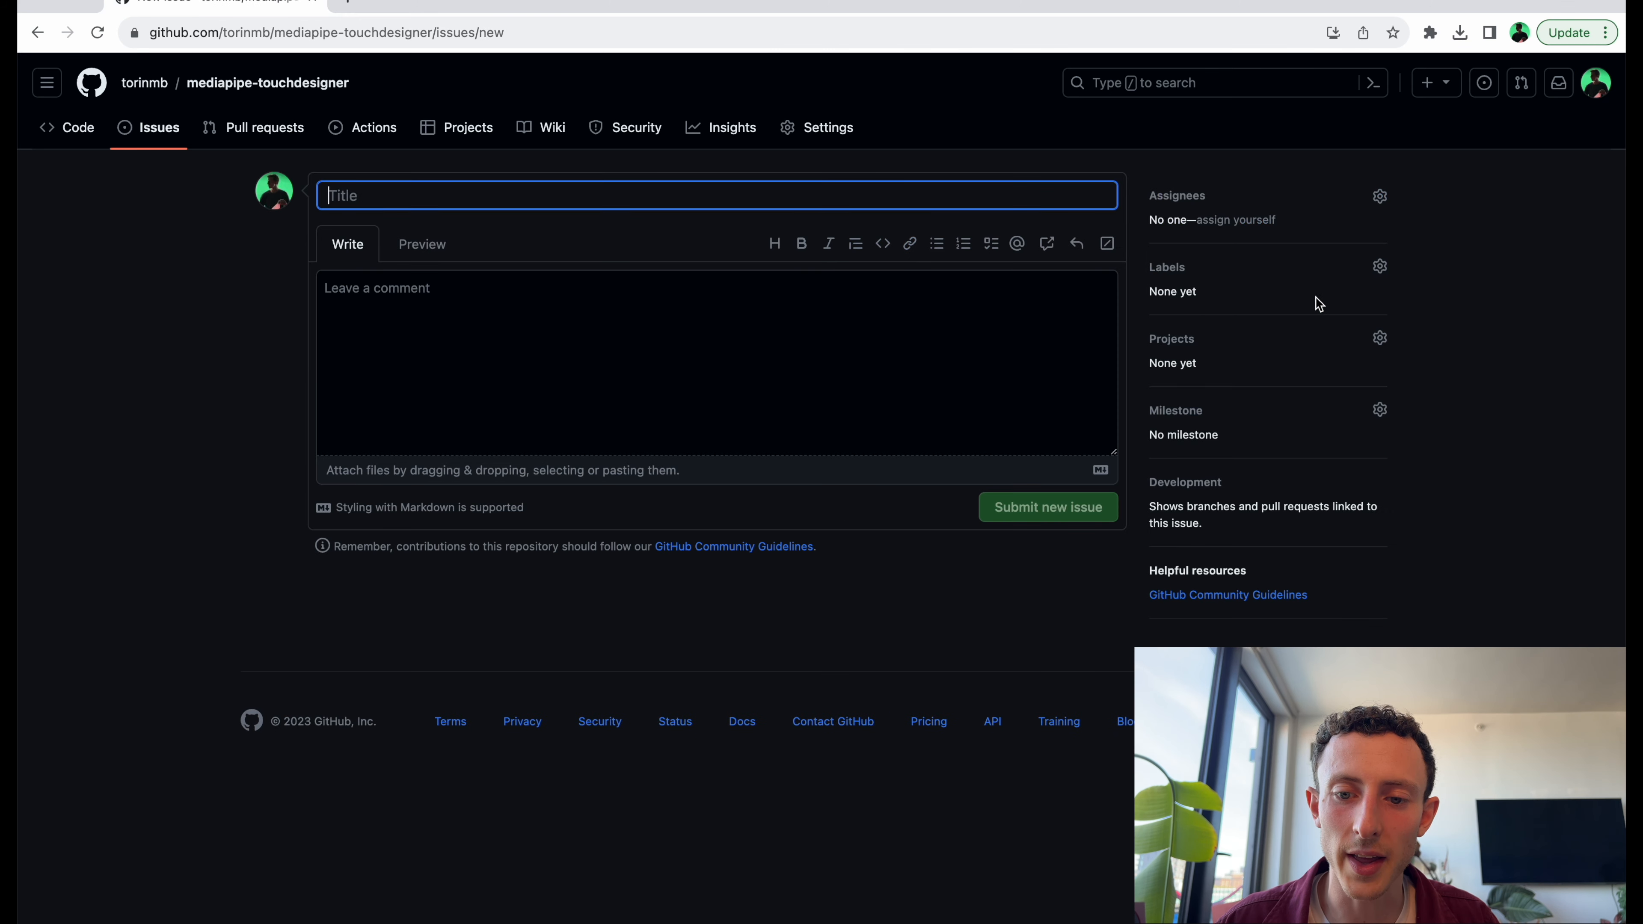
click(350, 331)
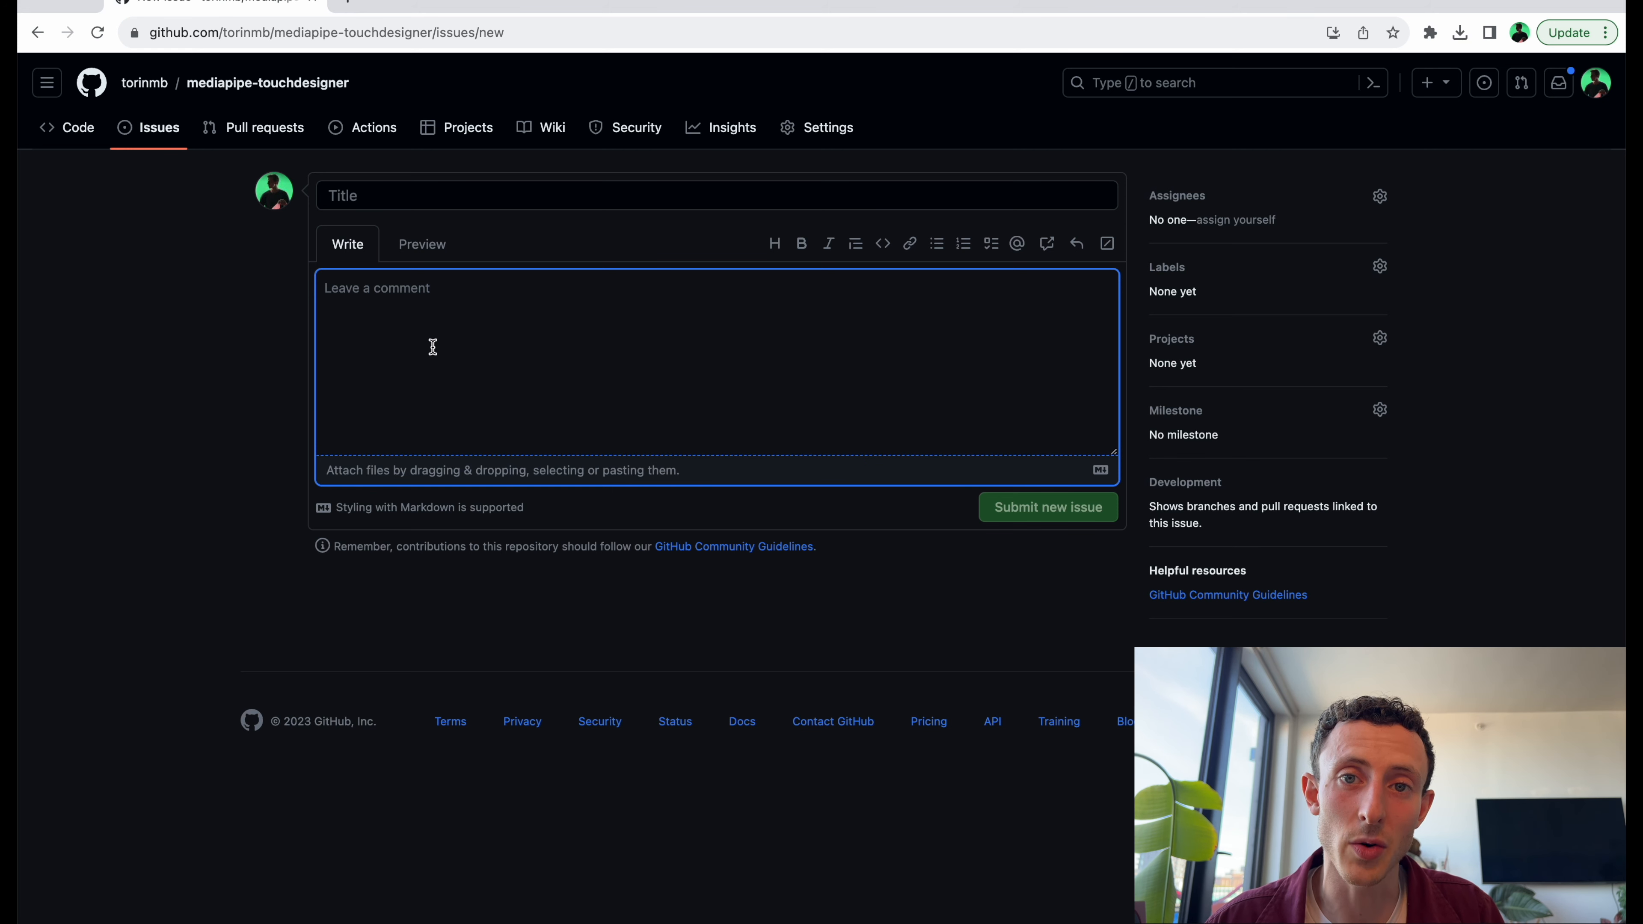
click(421, 198)
click(388, 328)
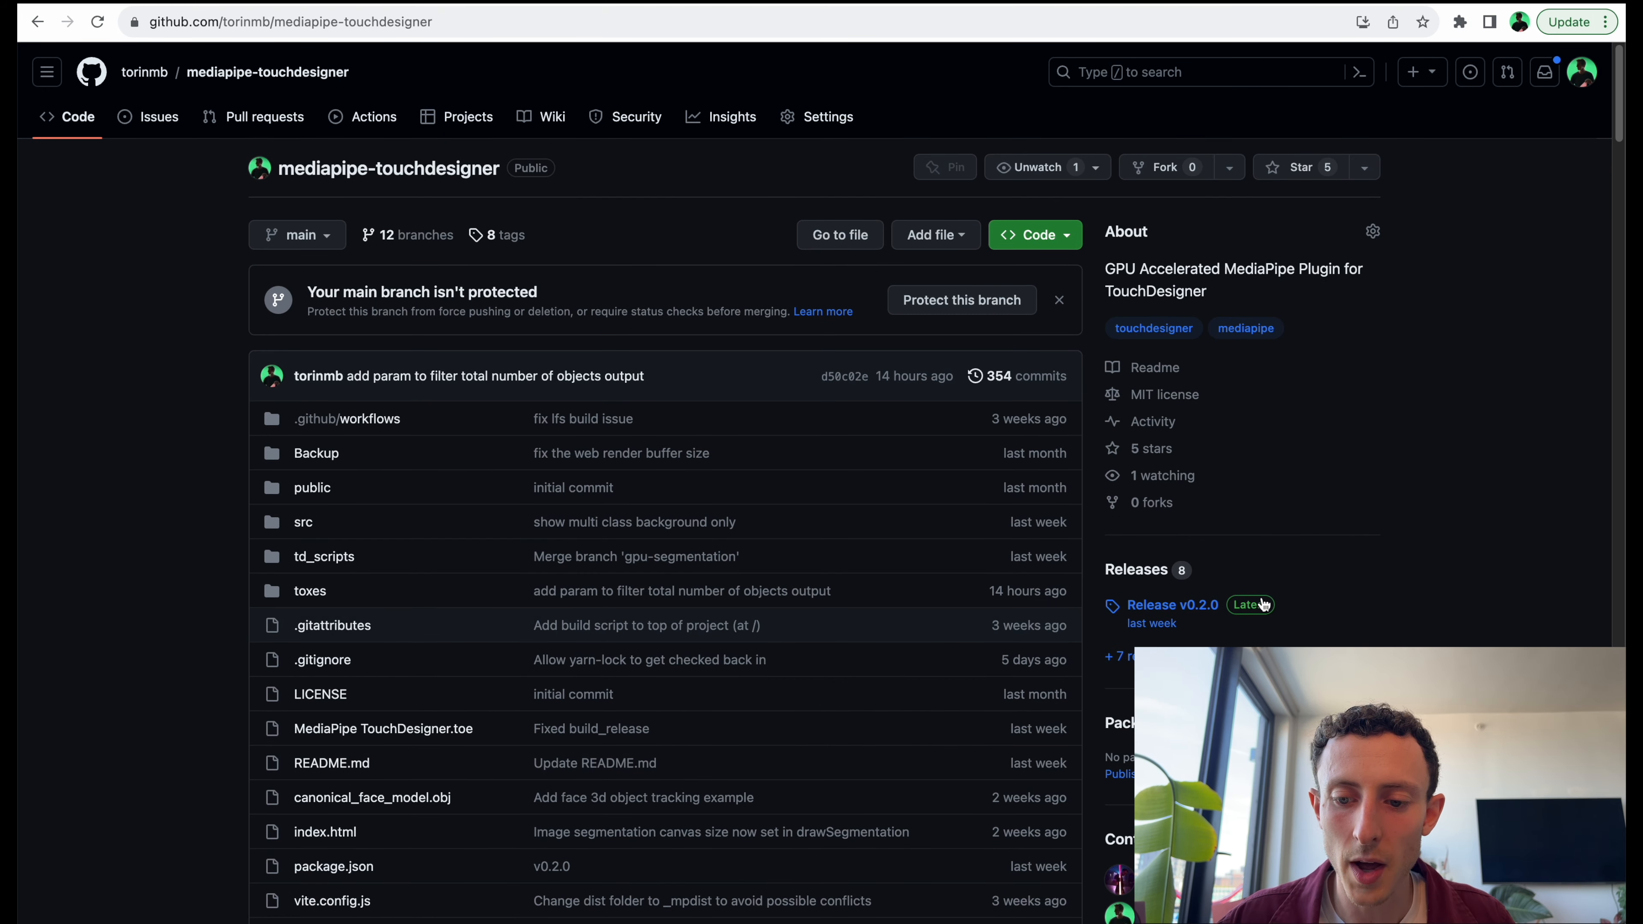
Download release.zip from Release v0.2.0 of the repository and unpack it in Downloads.
click(1212, 614)
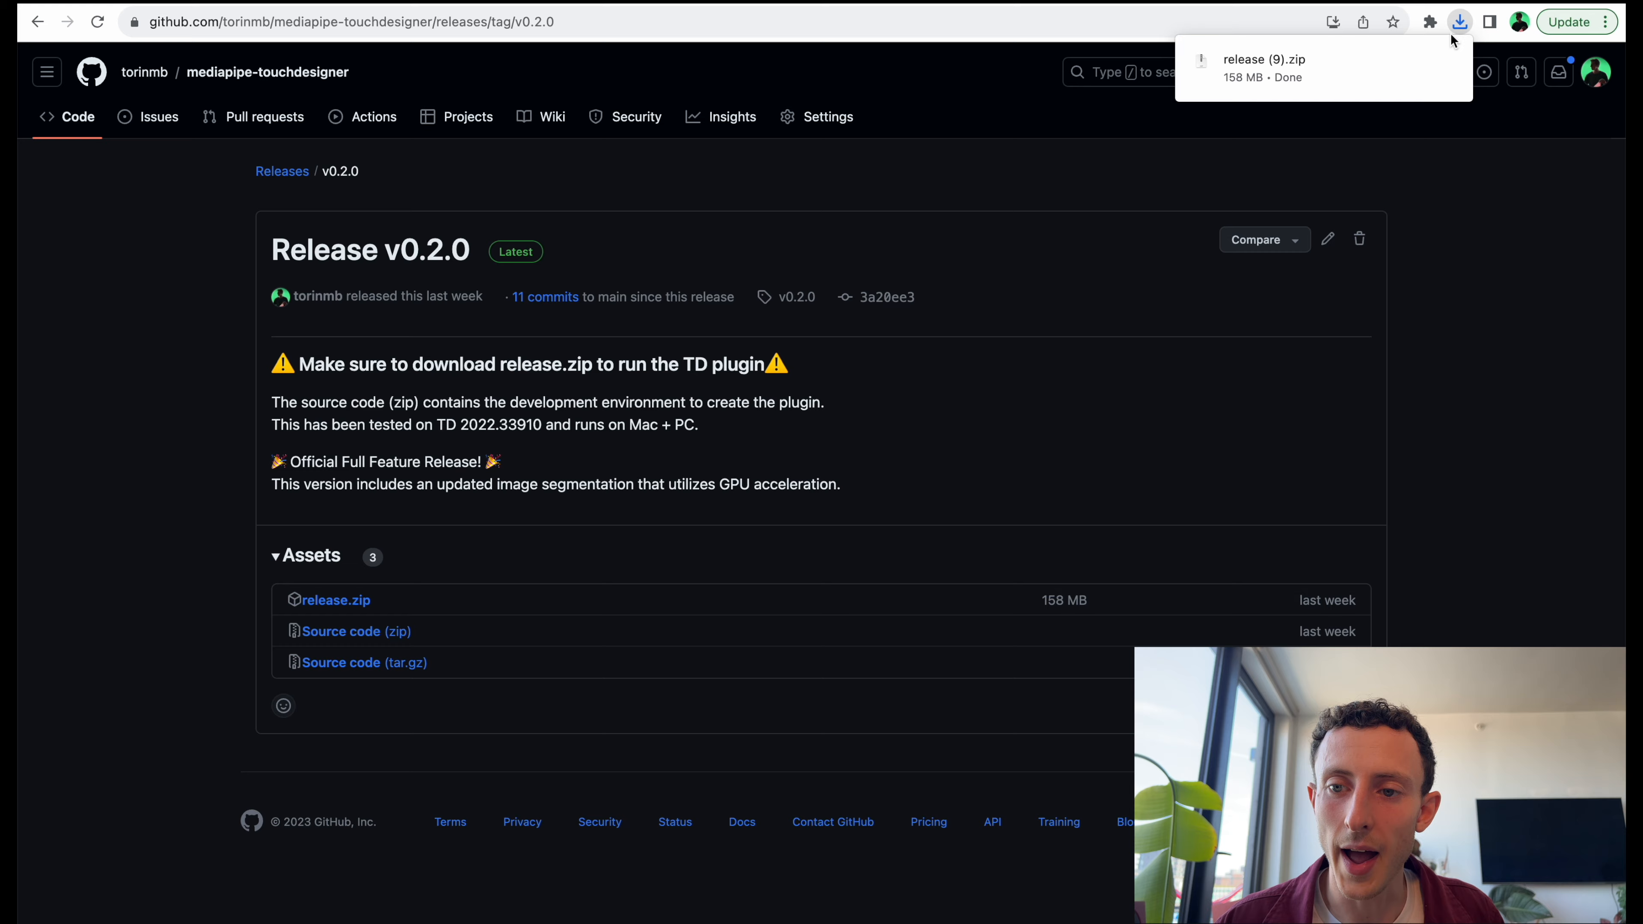
click(1385, 62)
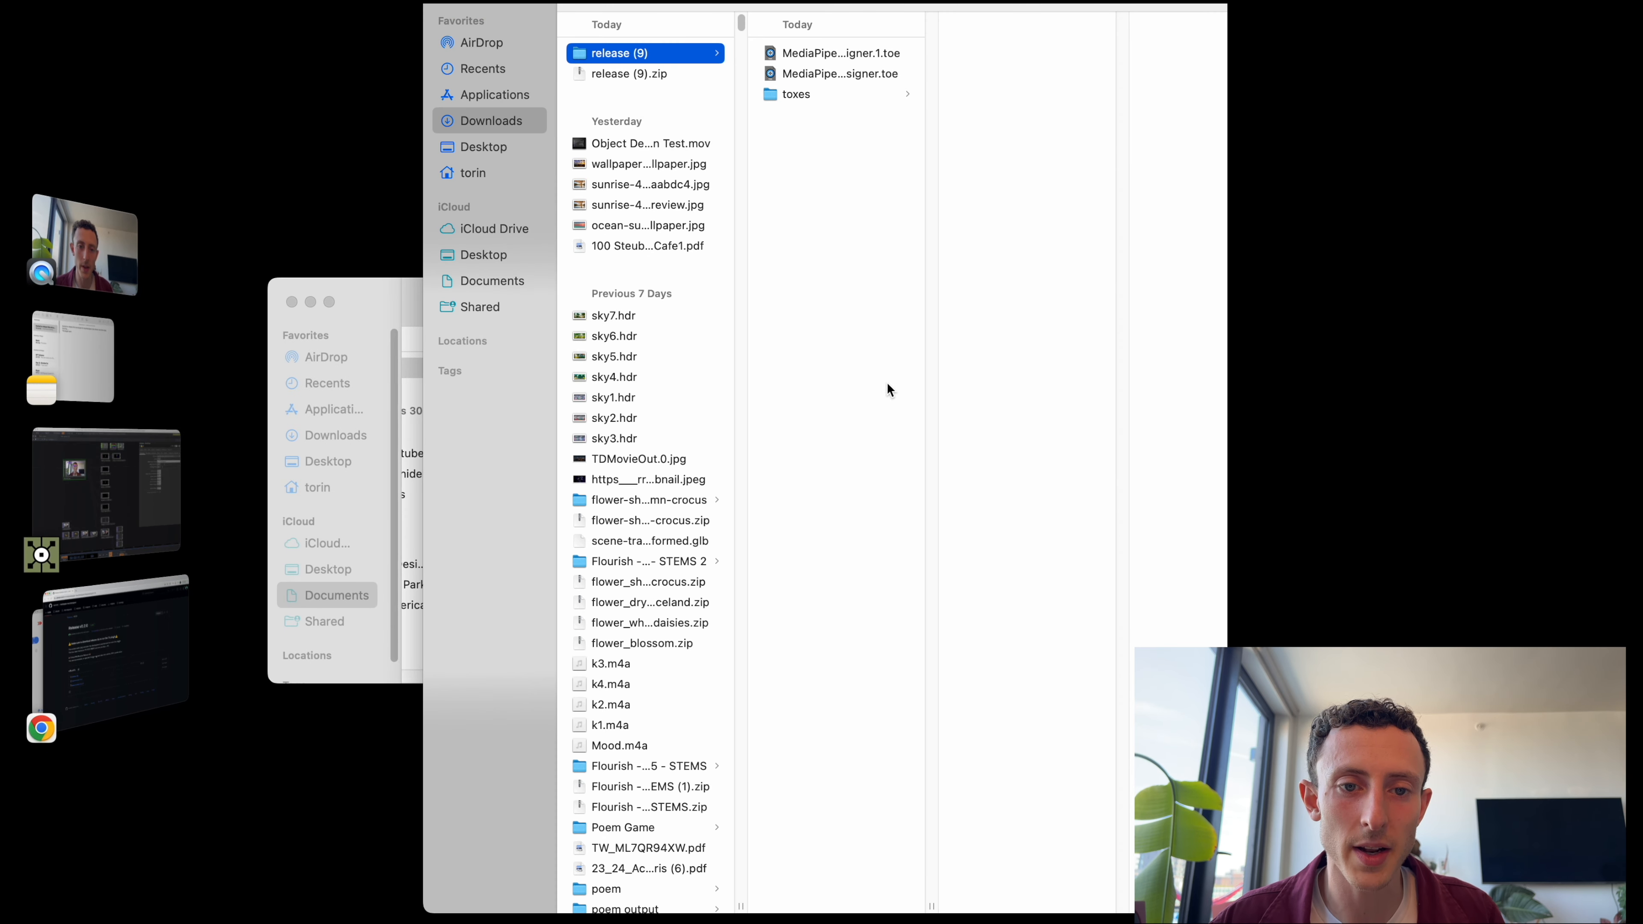
key(ctrl+alt+Return)
Browse the component files in the extracted release's toxes folder and check the file size of MediaPipe.tox.
key(Right)
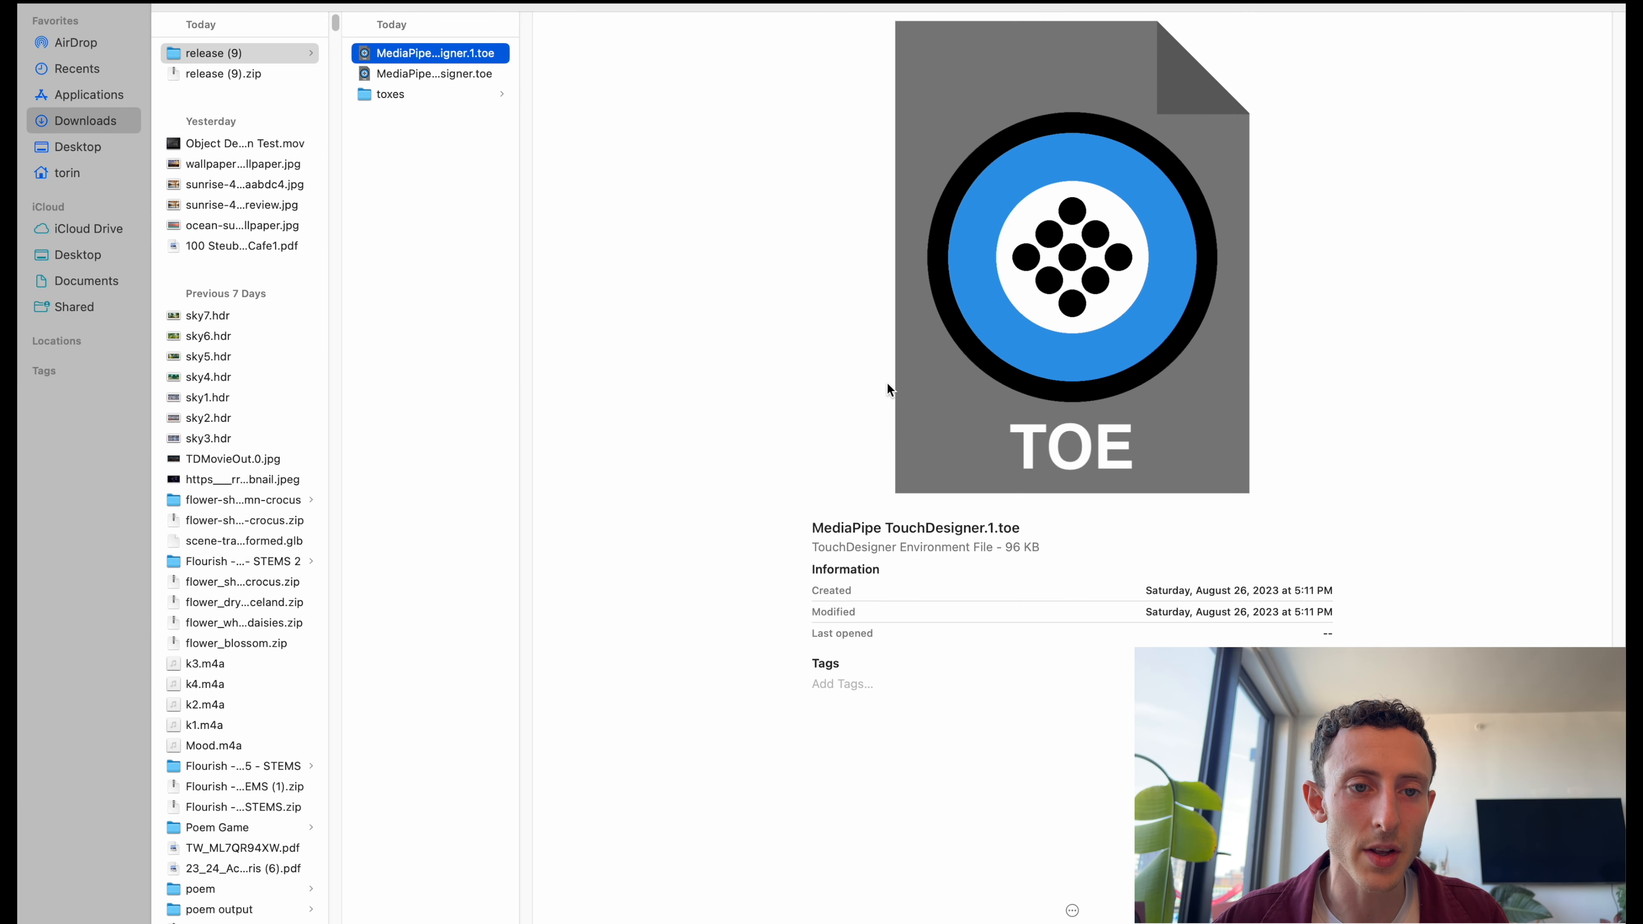
key(Down)
key(Down)
click(608, 56)
key(Left)
click(608, 222)
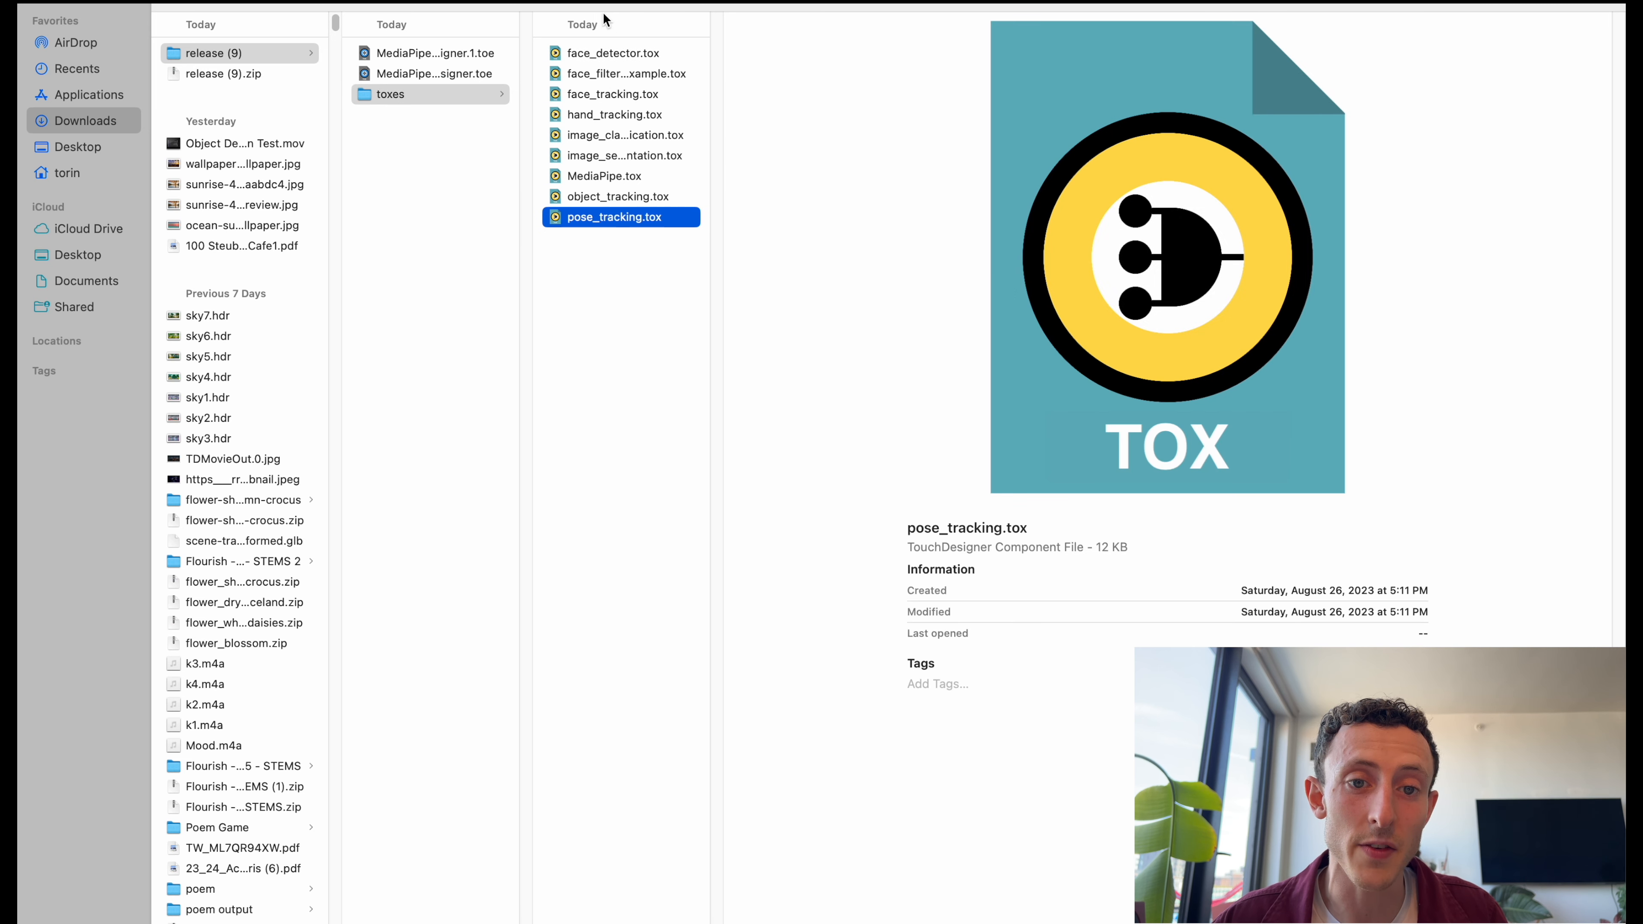
shift+click(595, 57)
click(638, 319)
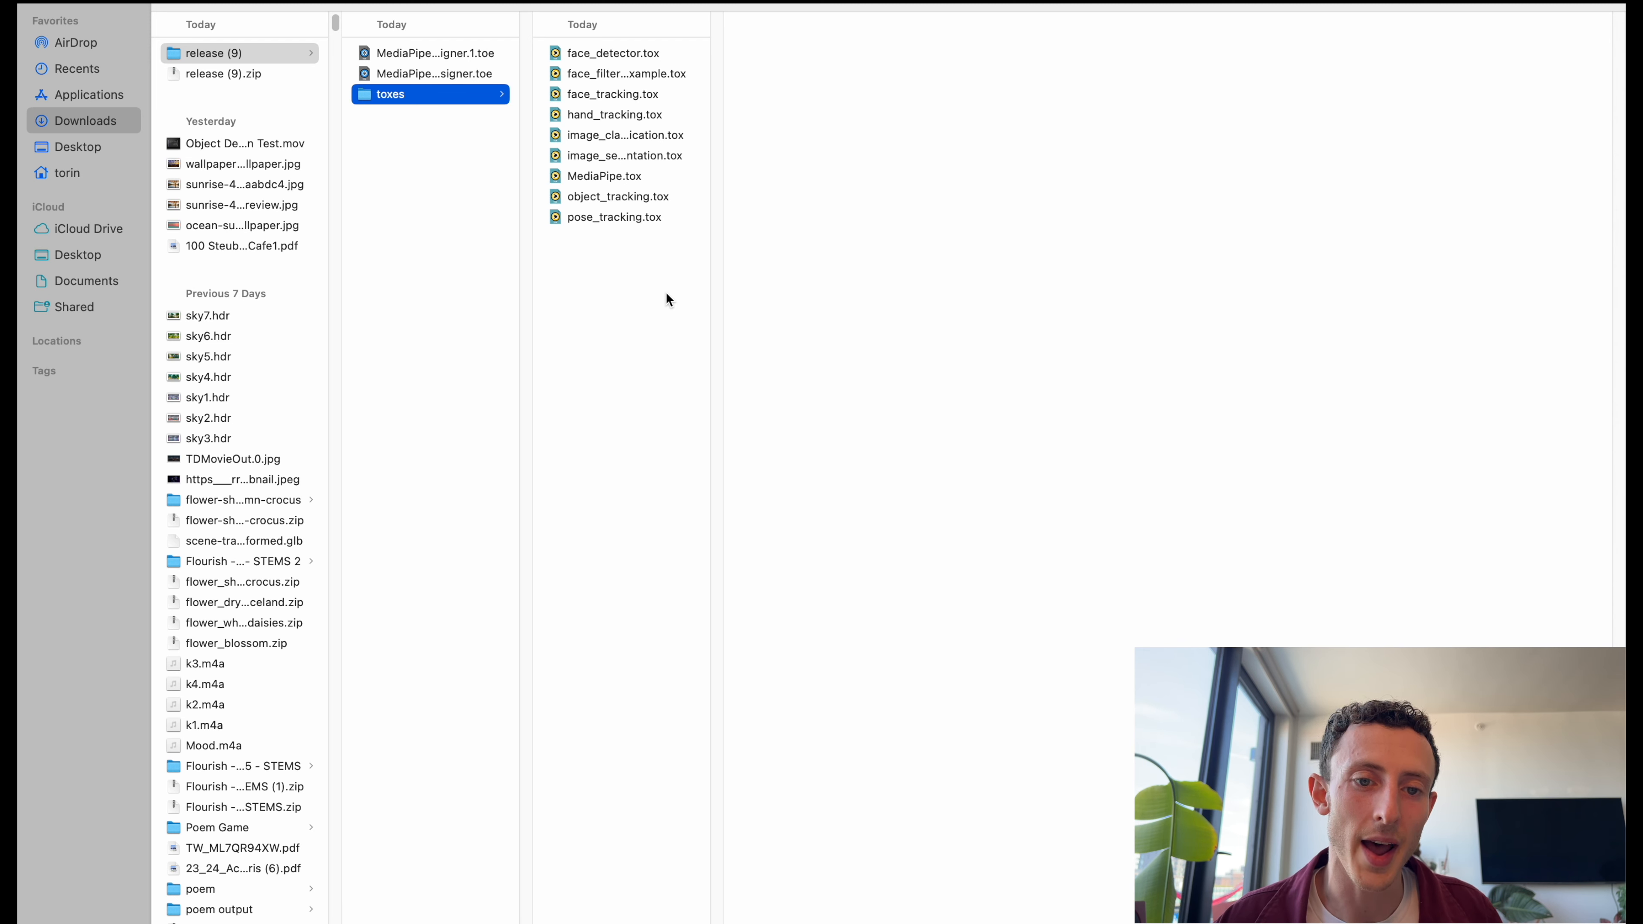
click(612, 177)
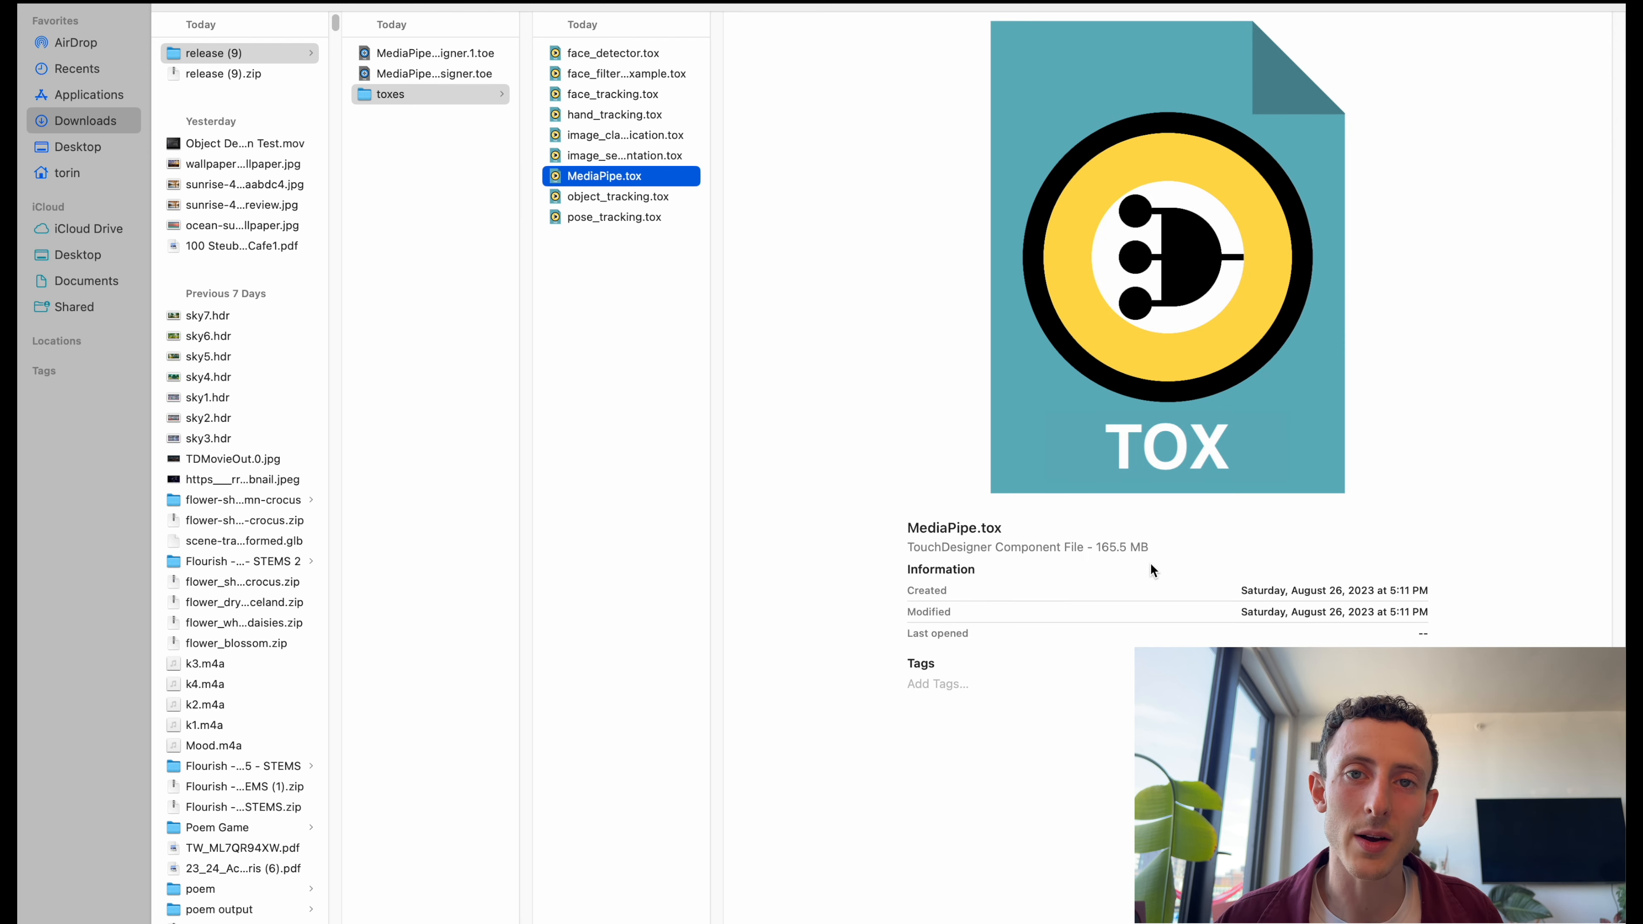
click(1166, 550)
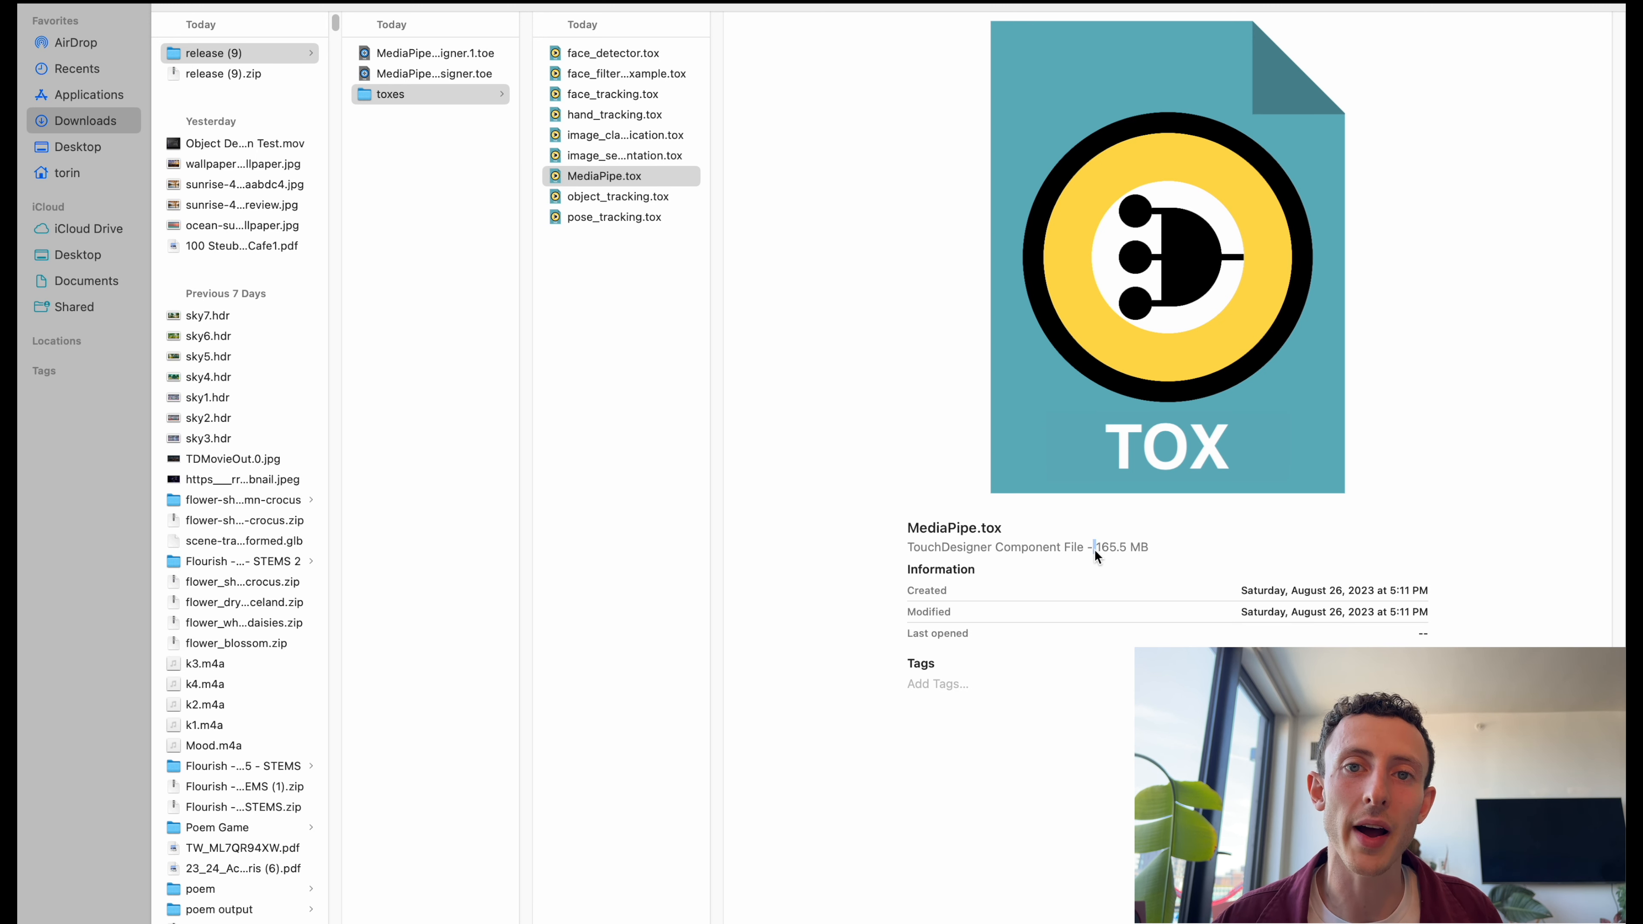
Open the MediaPipe TouchDesigner.toe project from the extracted release folder in TouchDesigner.
click(451, 96)
double_click(435, 74)
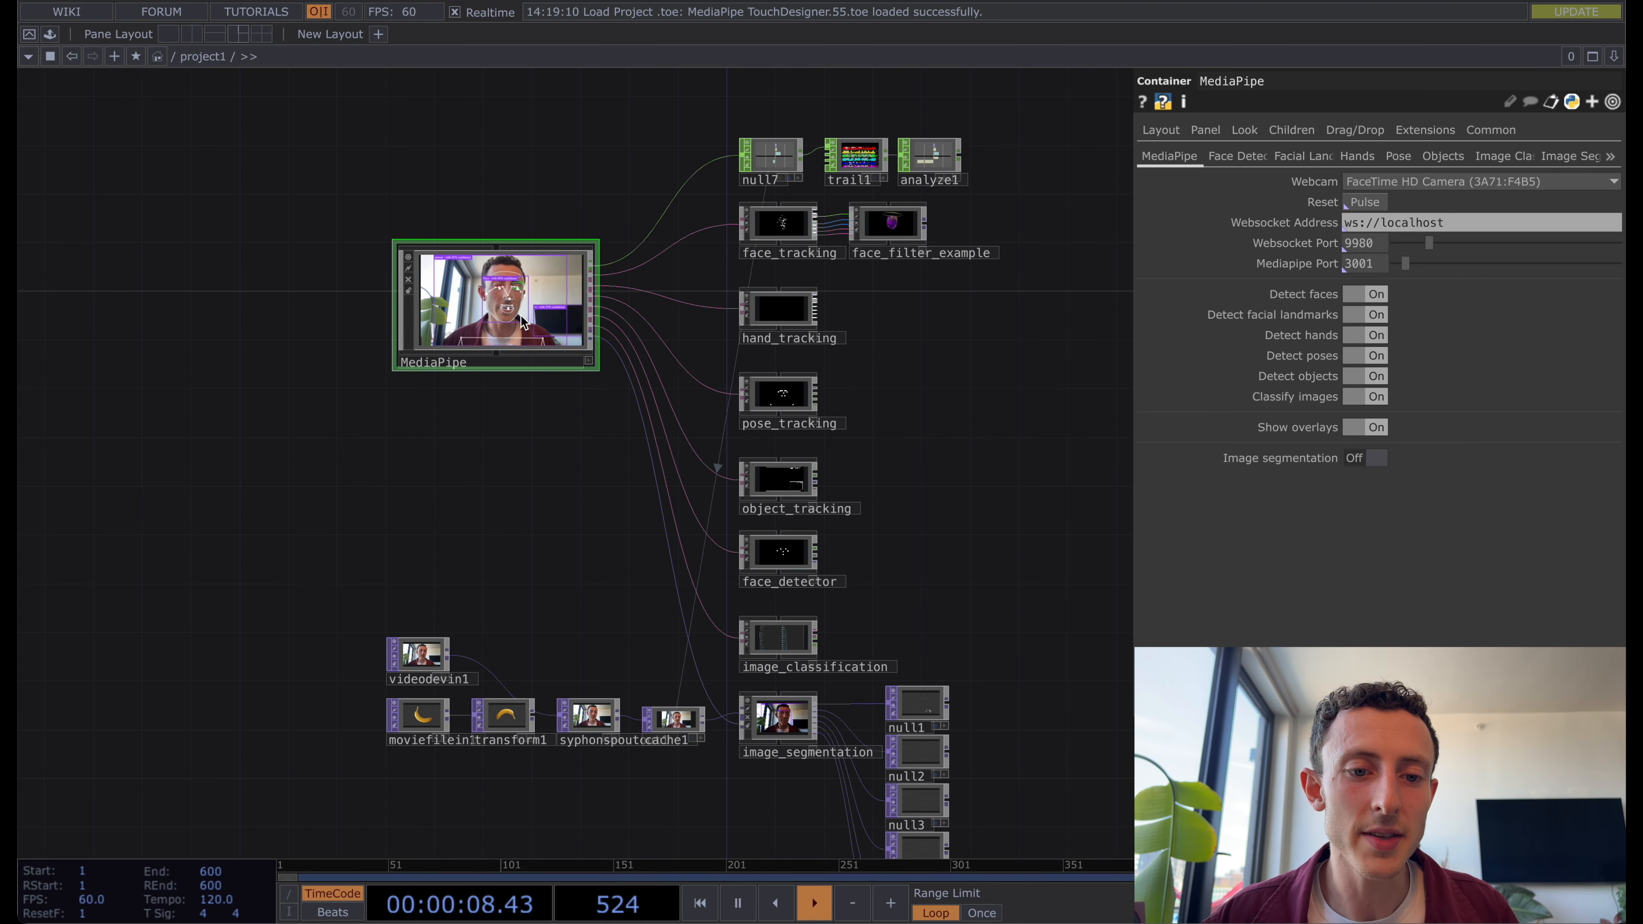
Turn off the detection overlays on the MediaPipe component.
scroll(520, 316, up, 5)
drag(352, 525, 376, 603)
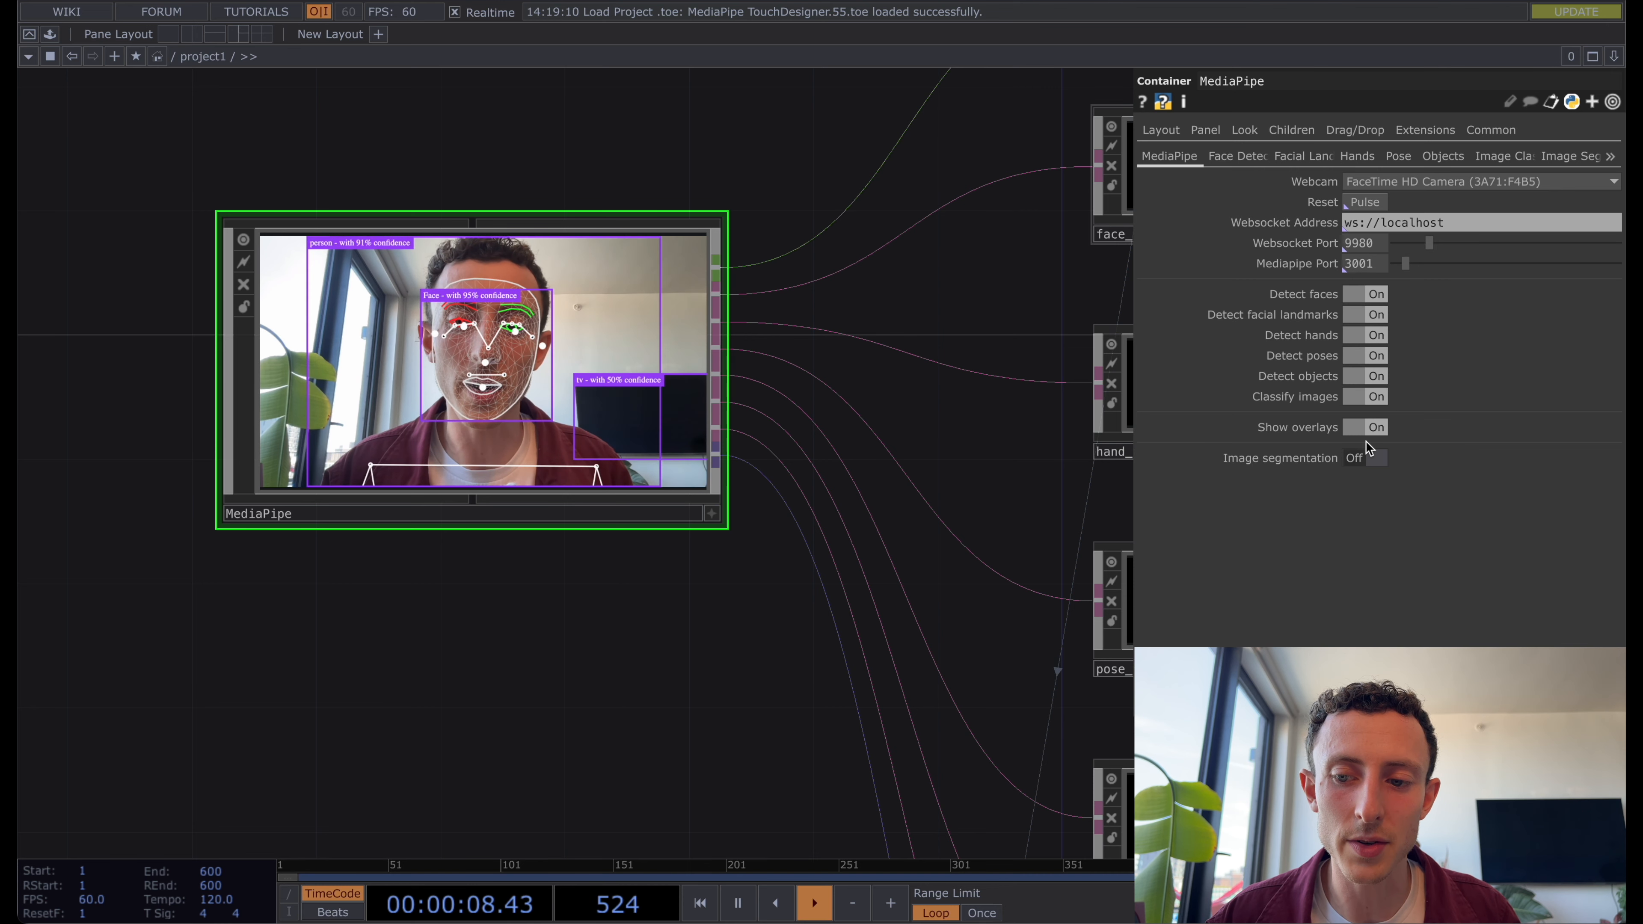
click(1363, 428)
click(1362, 425)
click(1363, 425)
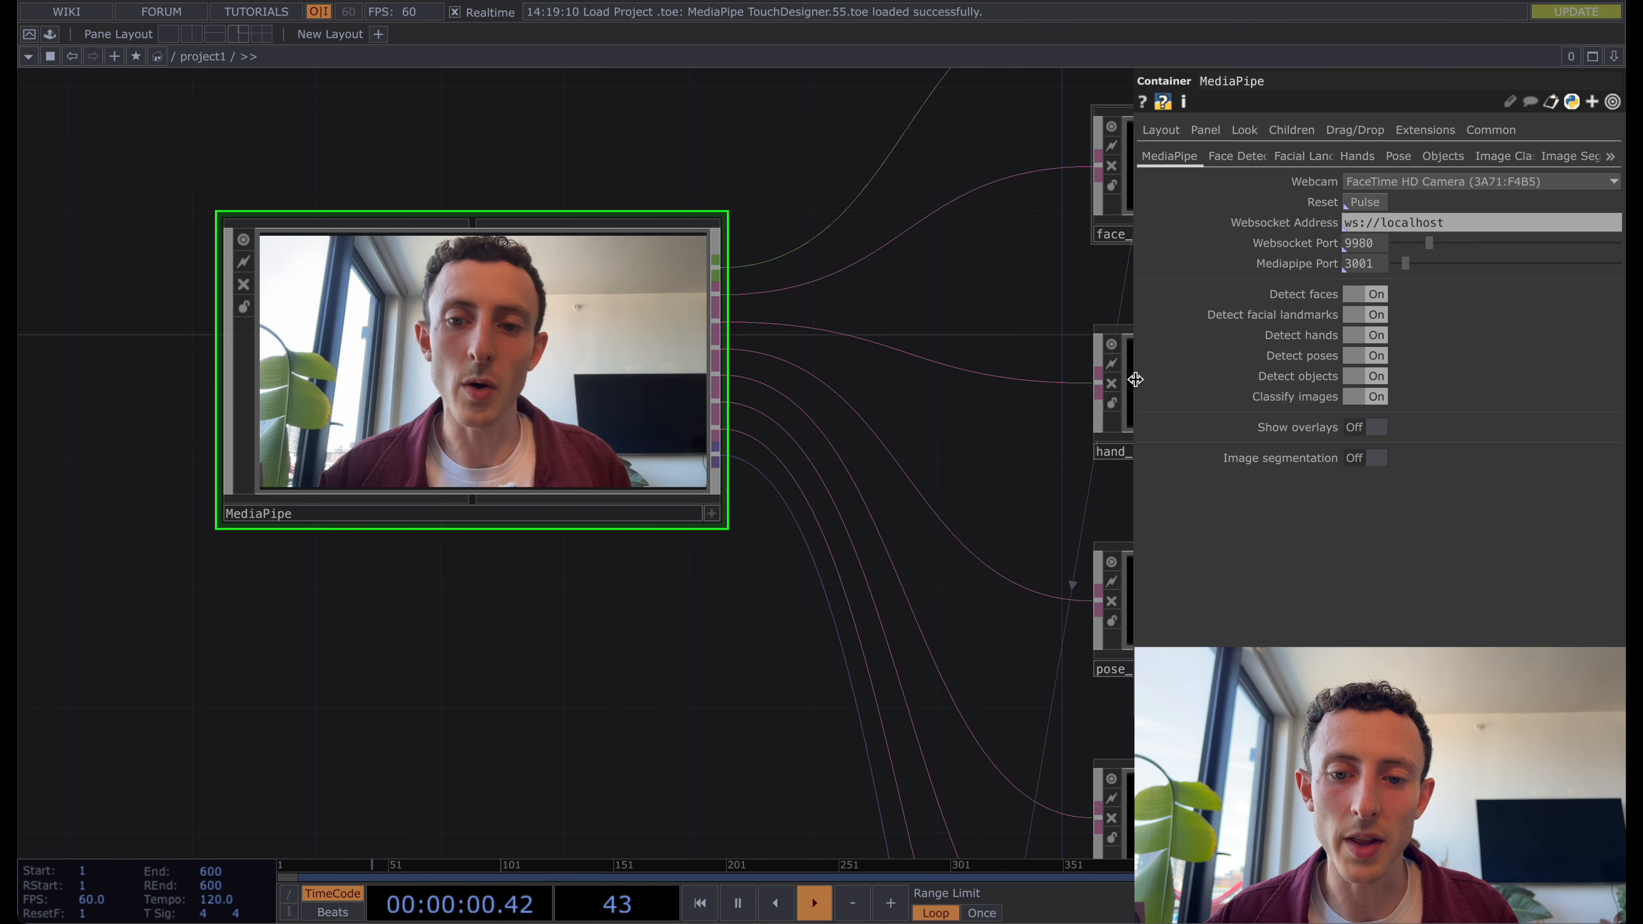
Examine the face_tracking component and the other tracking components fed by the MediaPipe component.
drag(882, 272, 738, 298)
scroll(737, 298, down, 5)
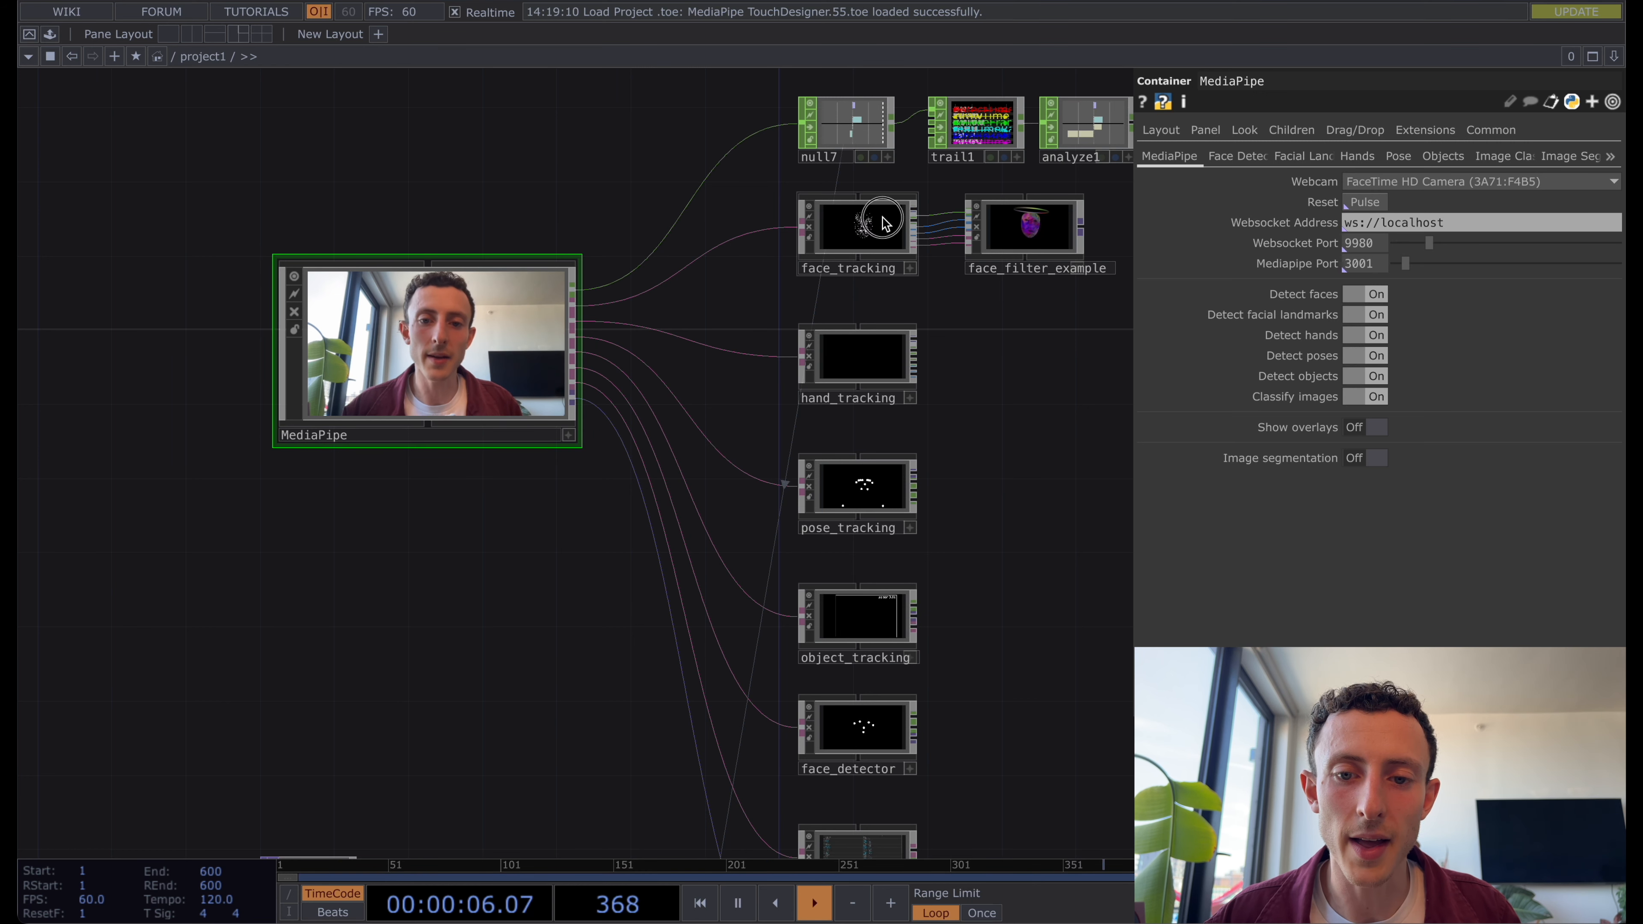
click(860, 226)
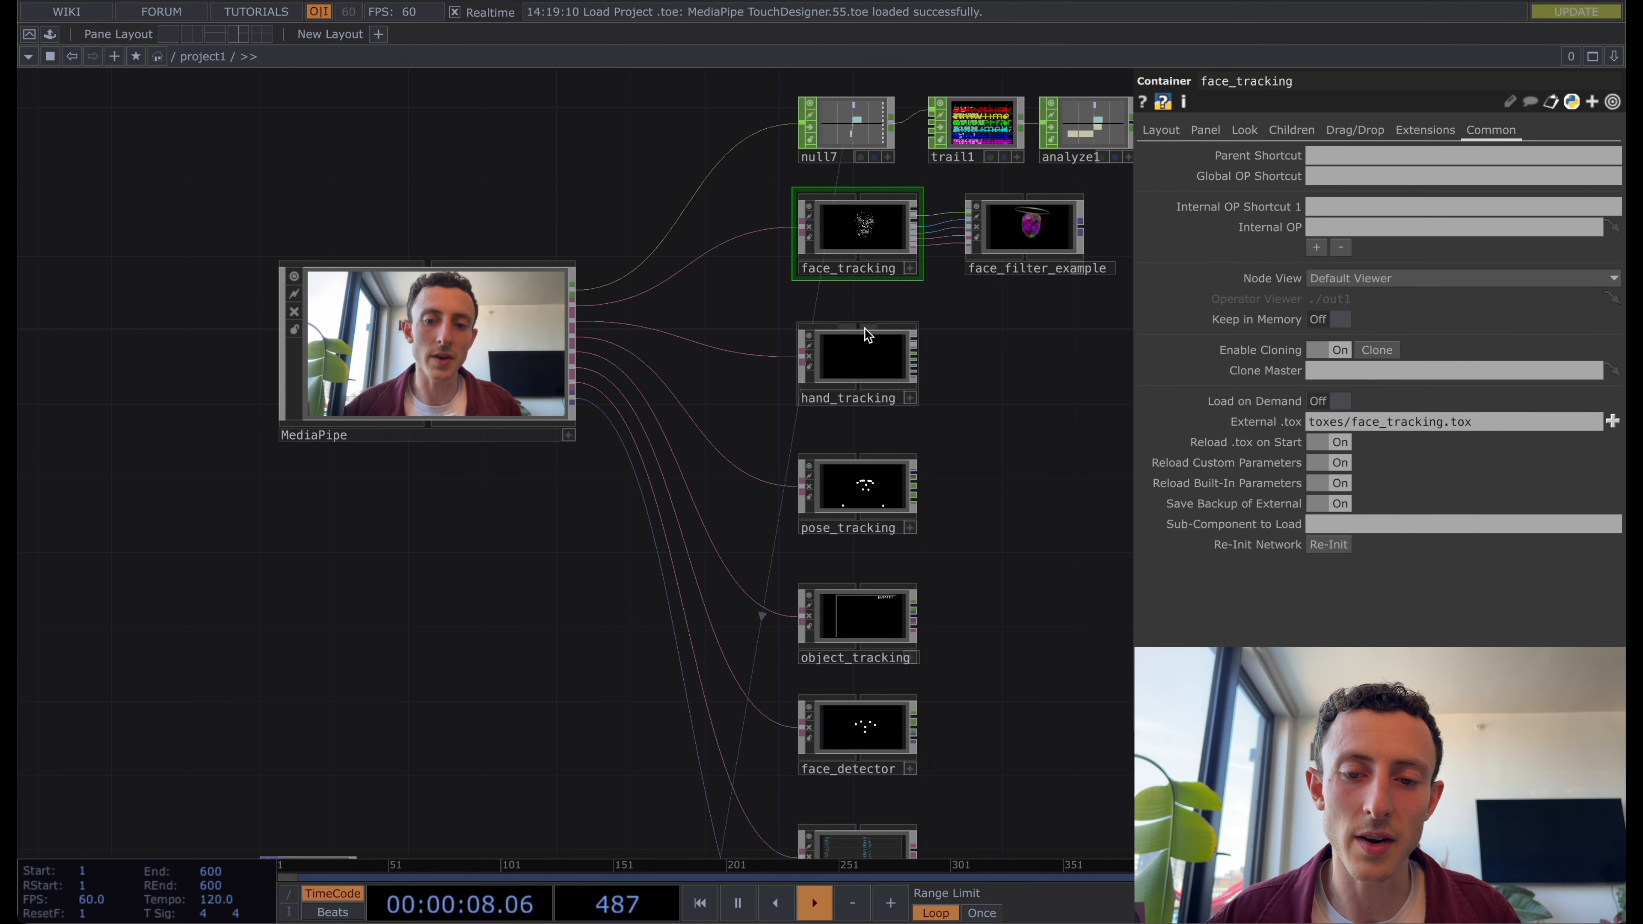
drag(918, 336, 821, 345)
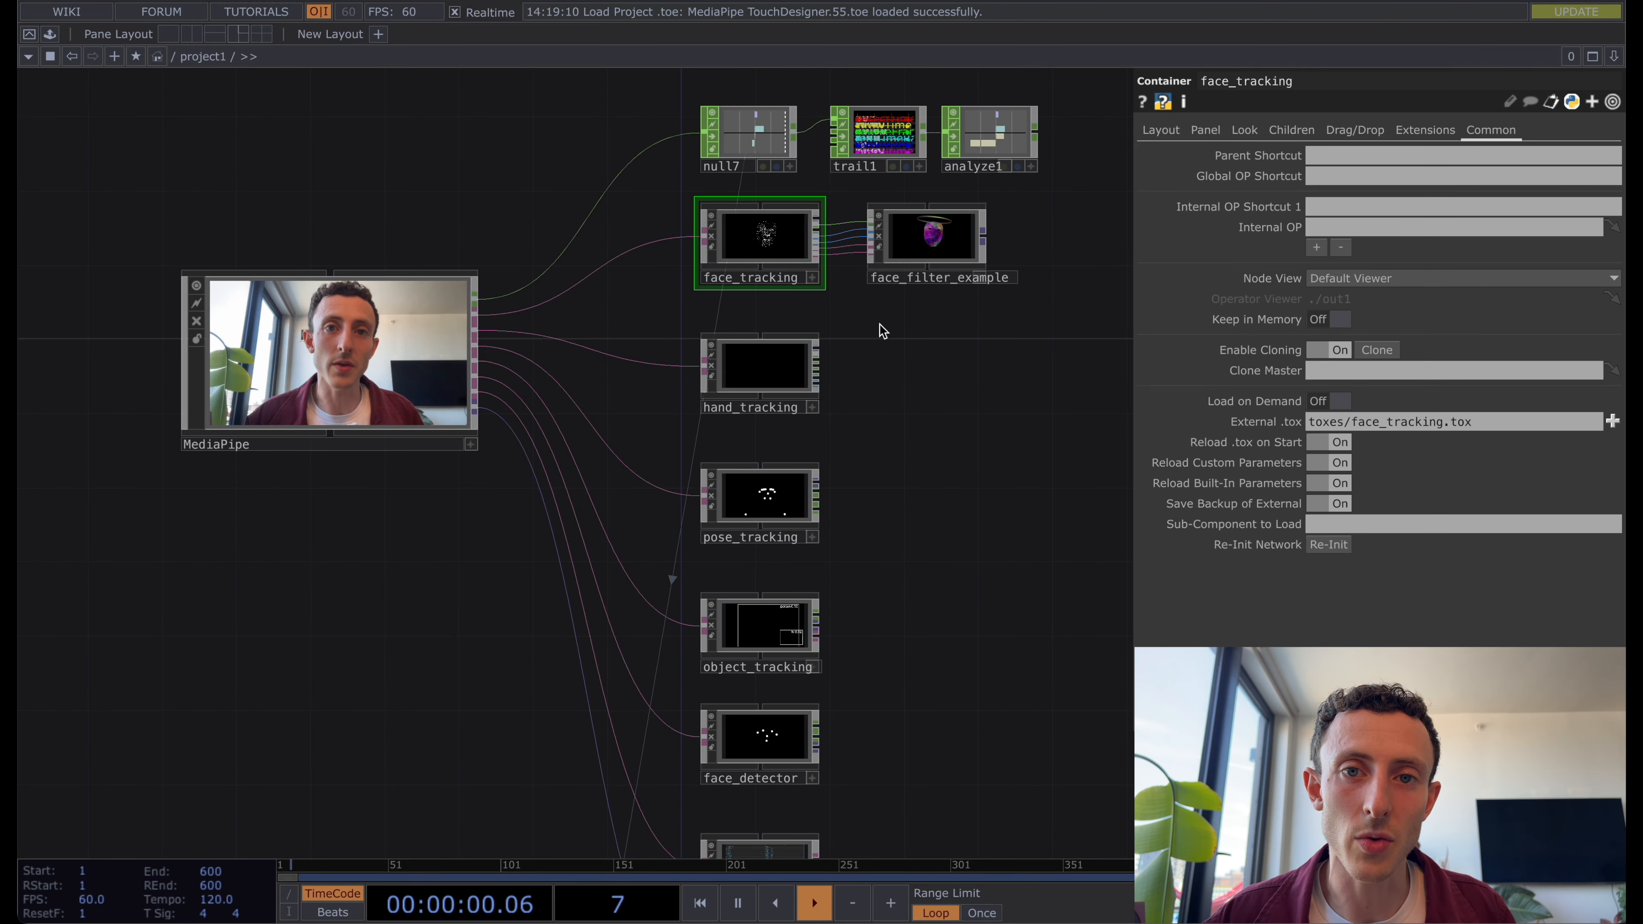
scroll(881, 327, up, 1)
scroll(881, 327, up, 1)
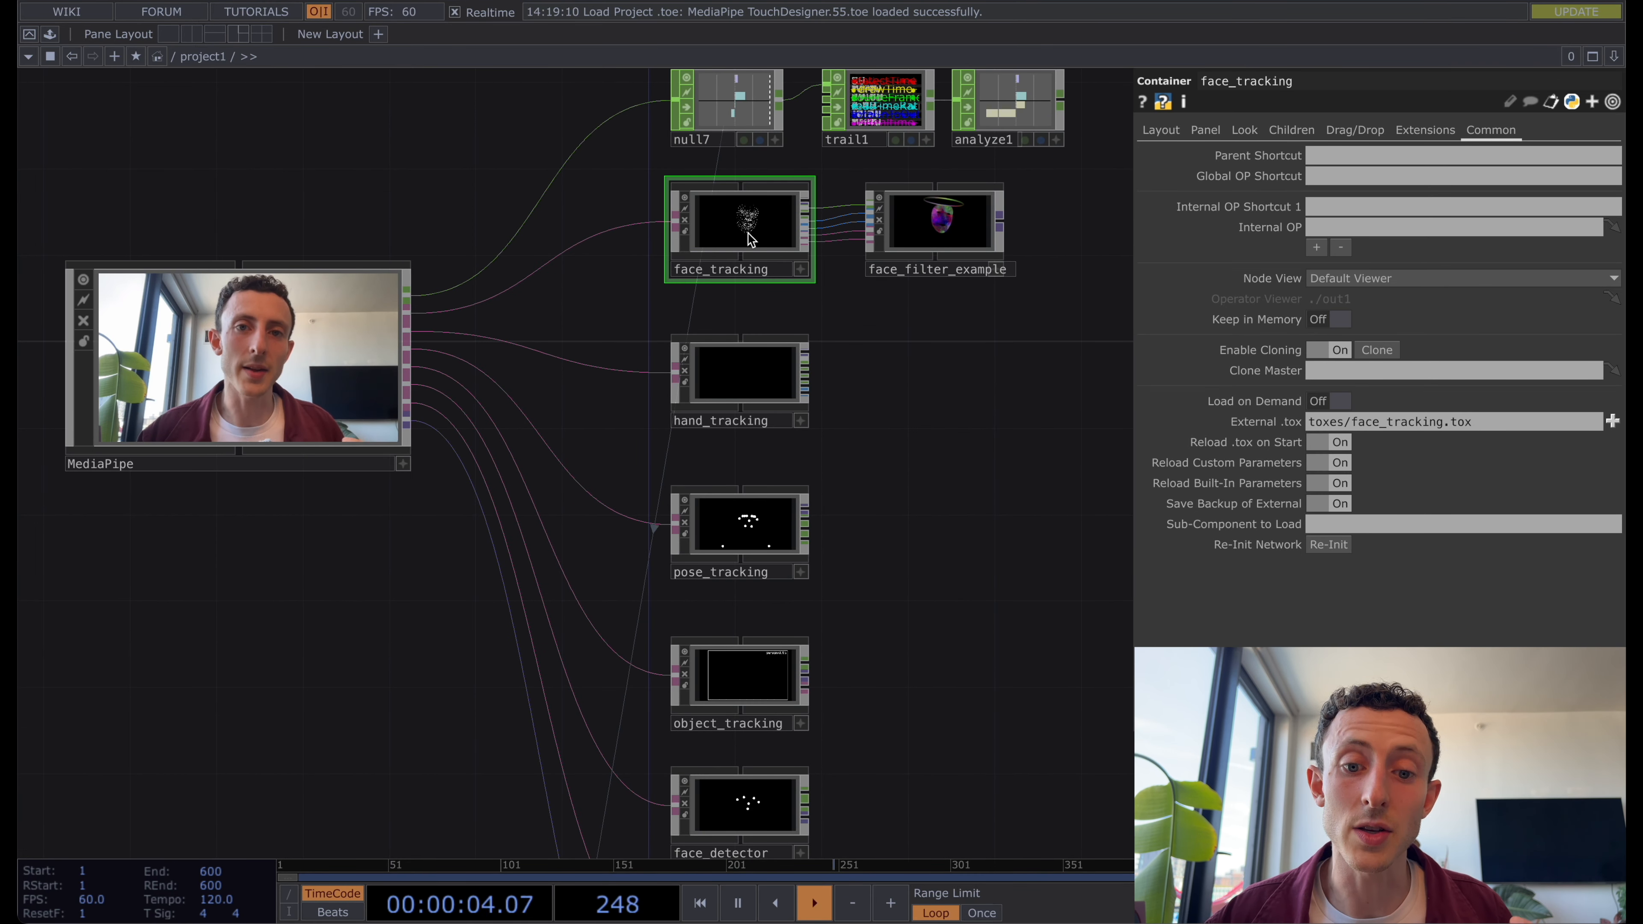
scroll(866, 371, up, 3)
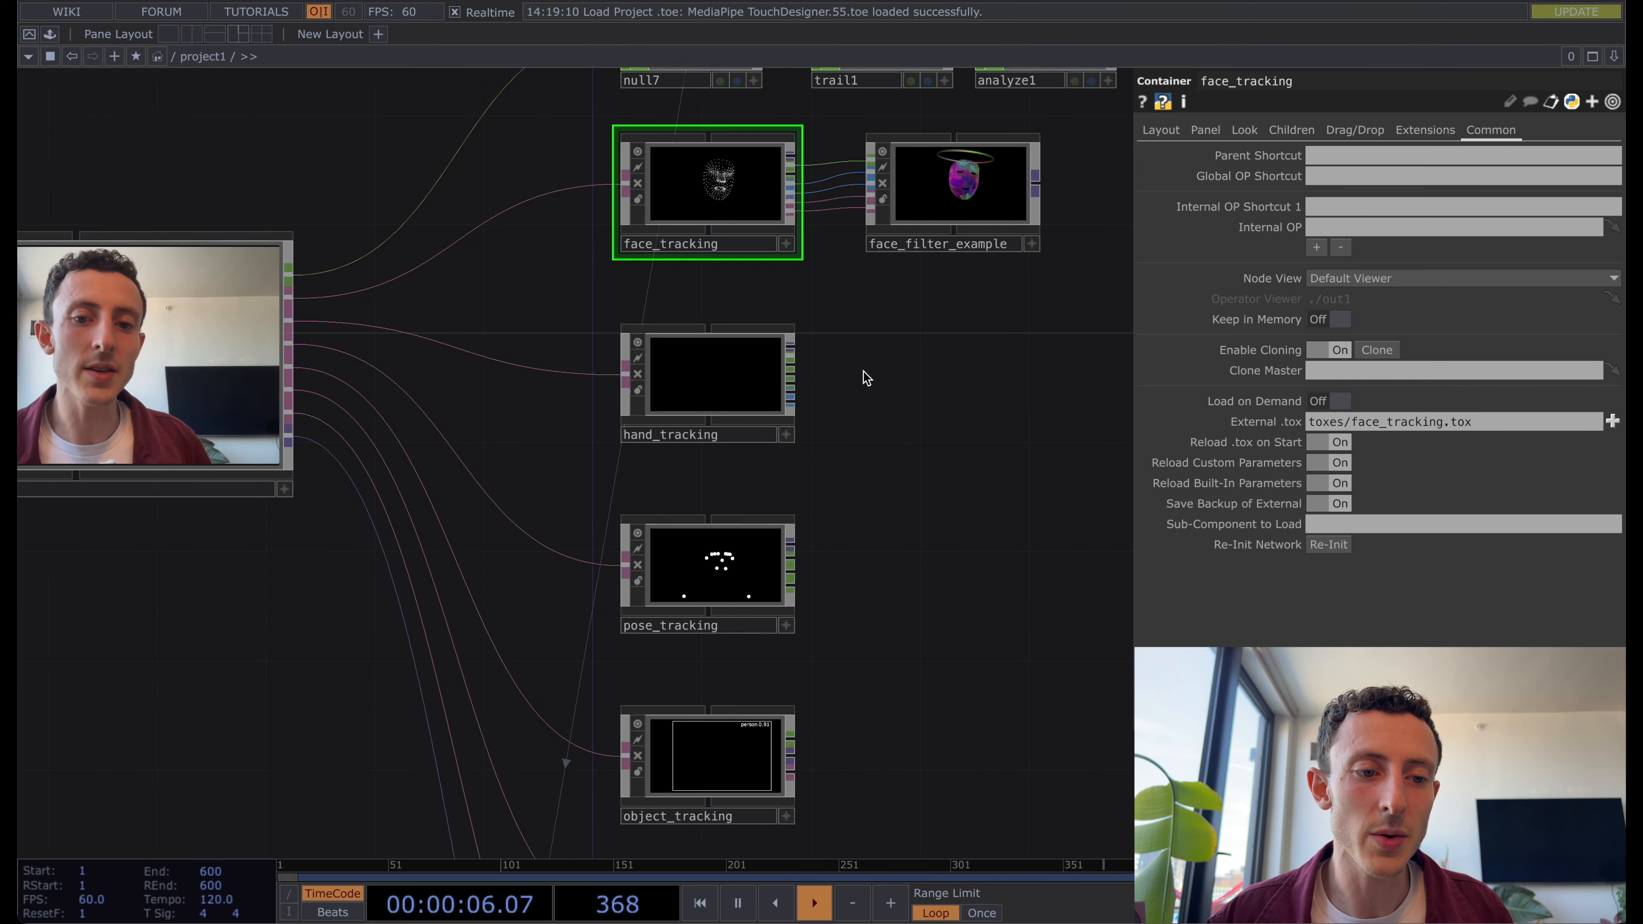
scroll(866, 371, down, 2)
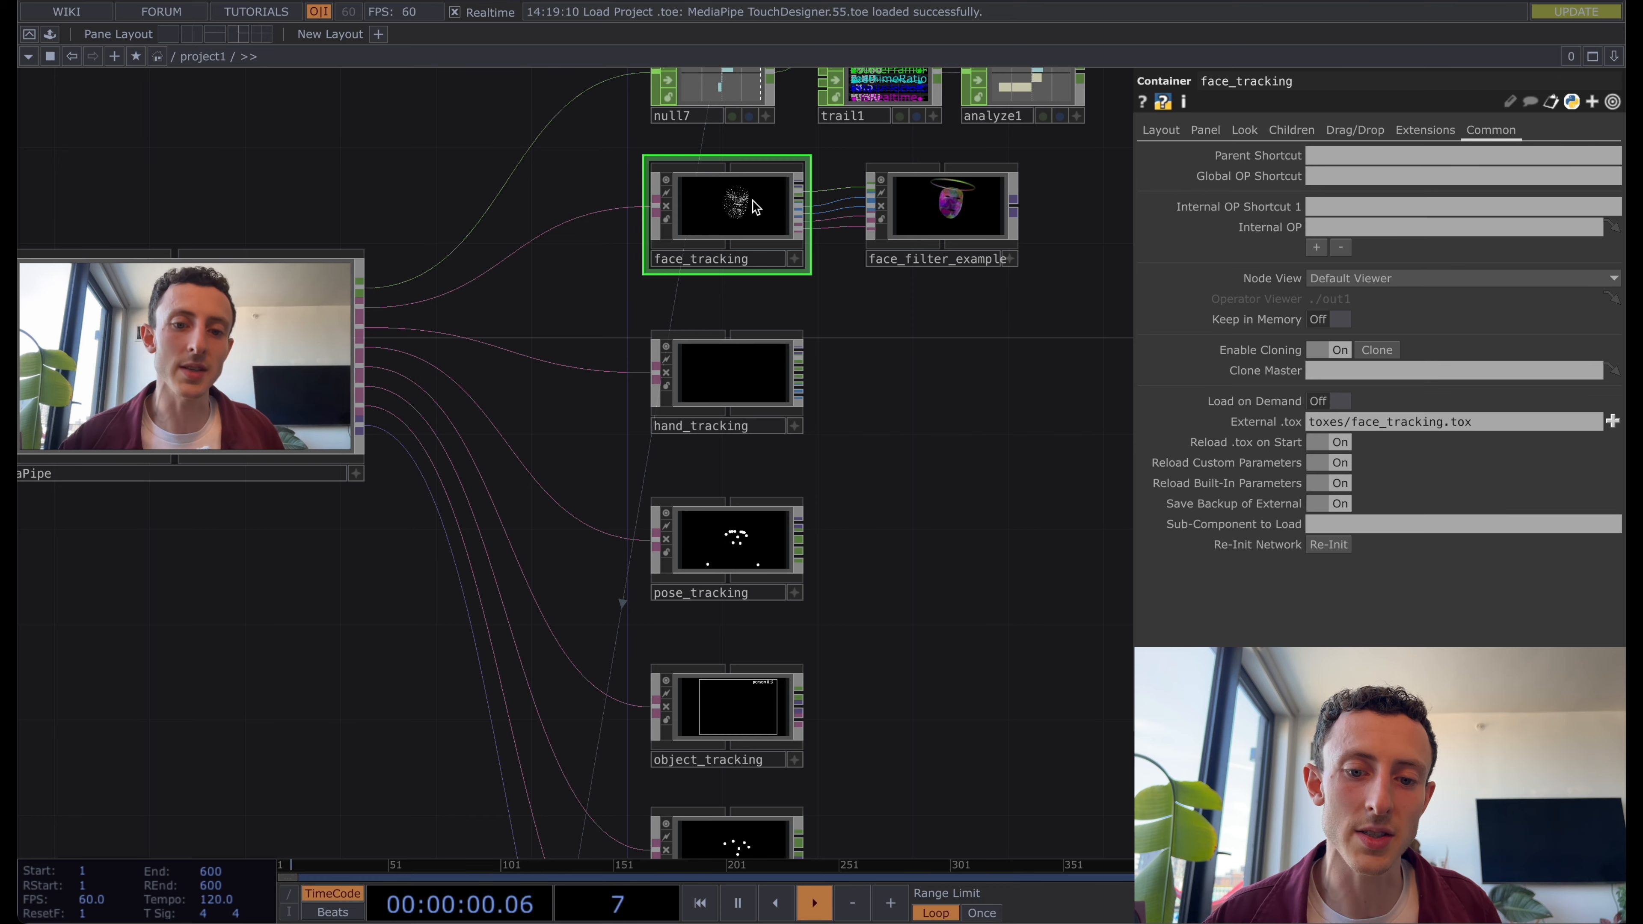
drag(915, 420, 962, 422)
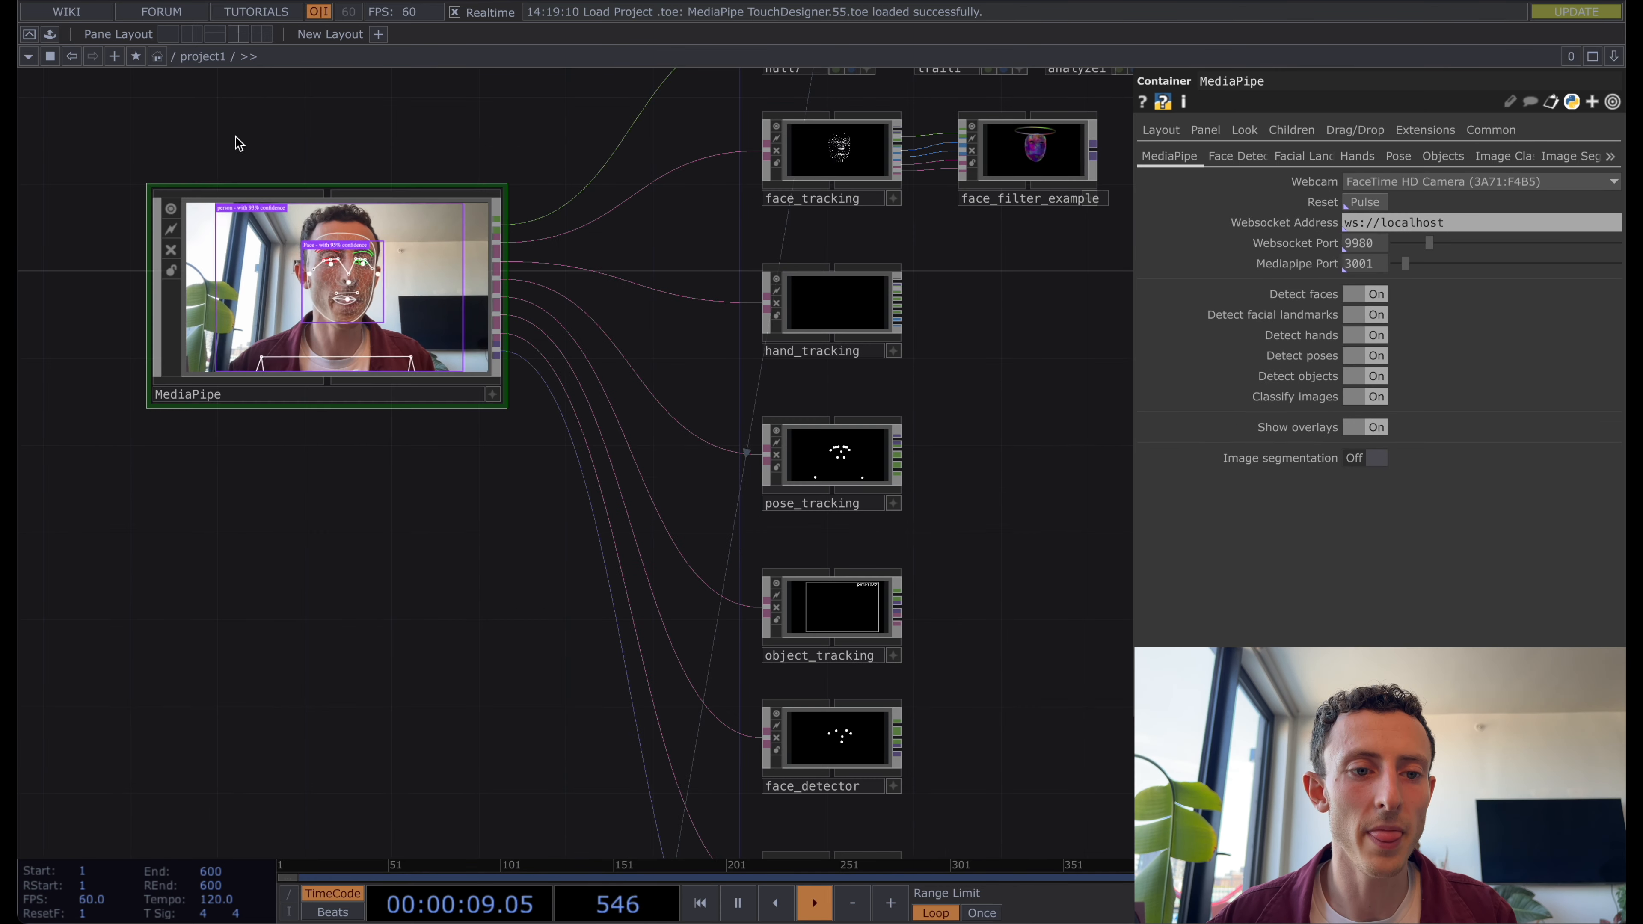
Choose FaceTime HD Camera as the MediaPipe component's webcam and reset the component.
drag(240, 142, 522, 229)
scroll(560, 259, up, 3)
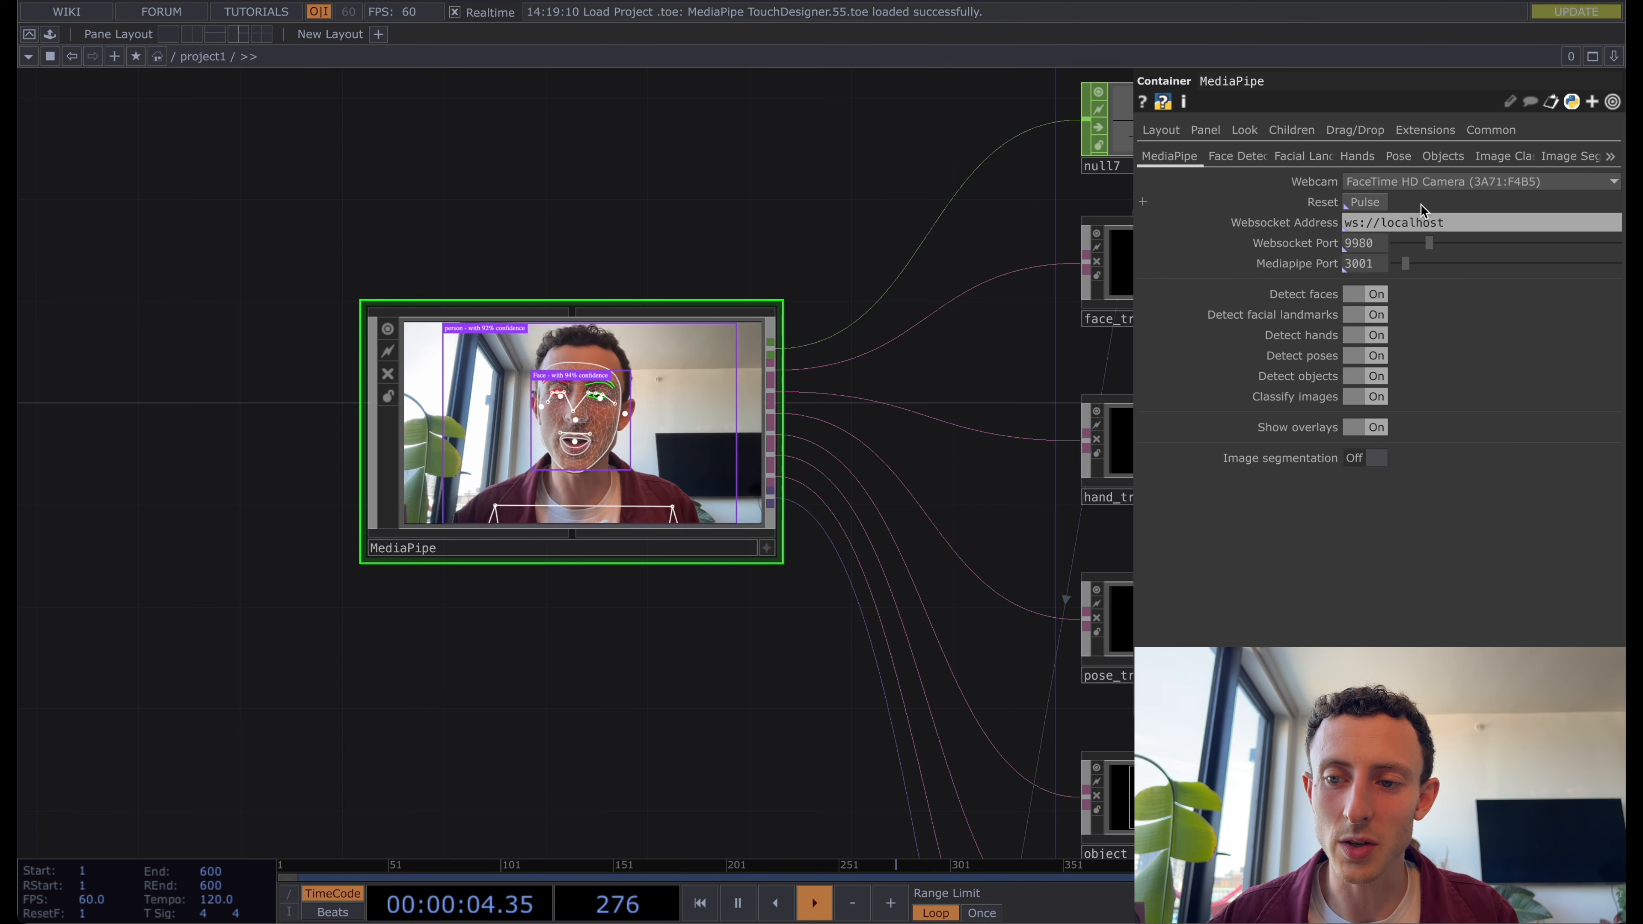
click(1419, 182)
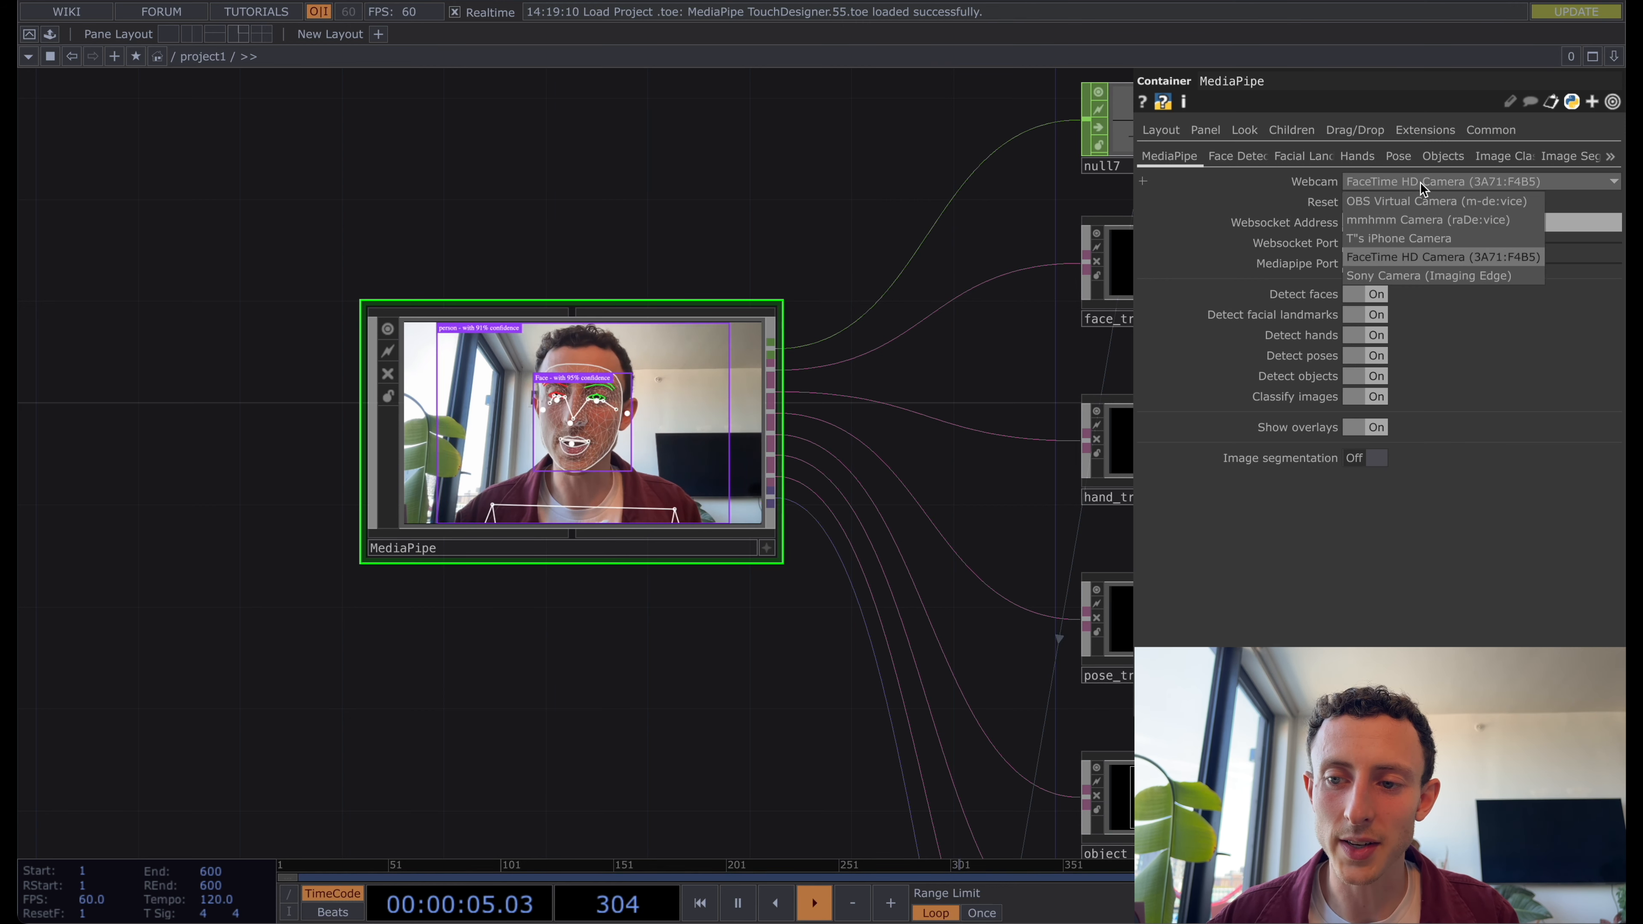
click(1405, 258)
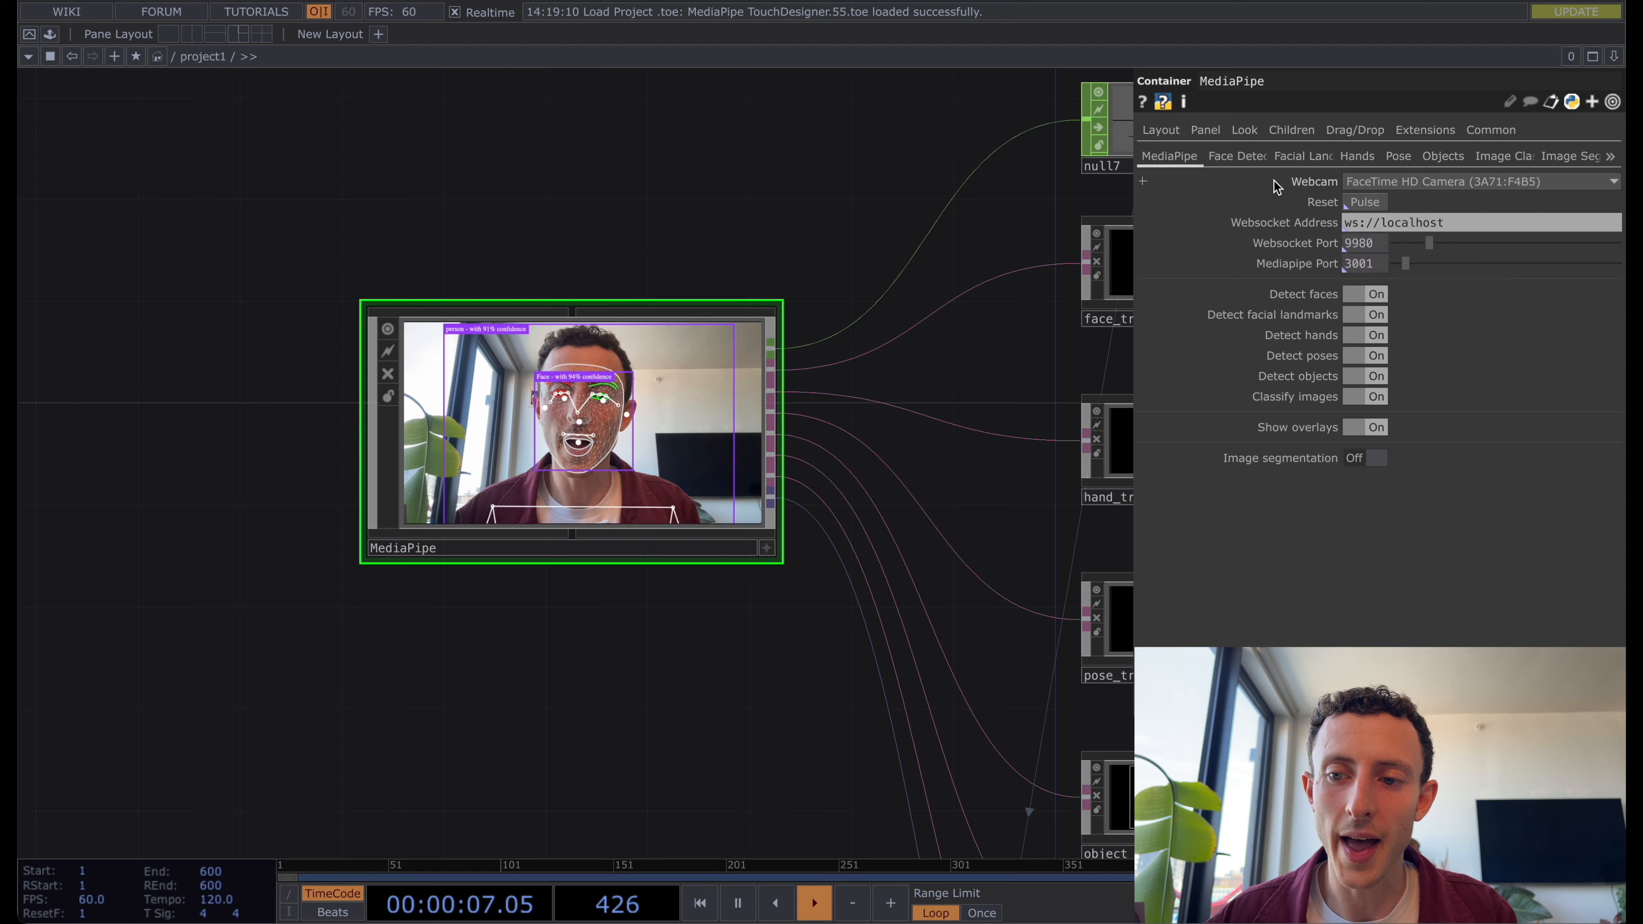
click(1365, 202)
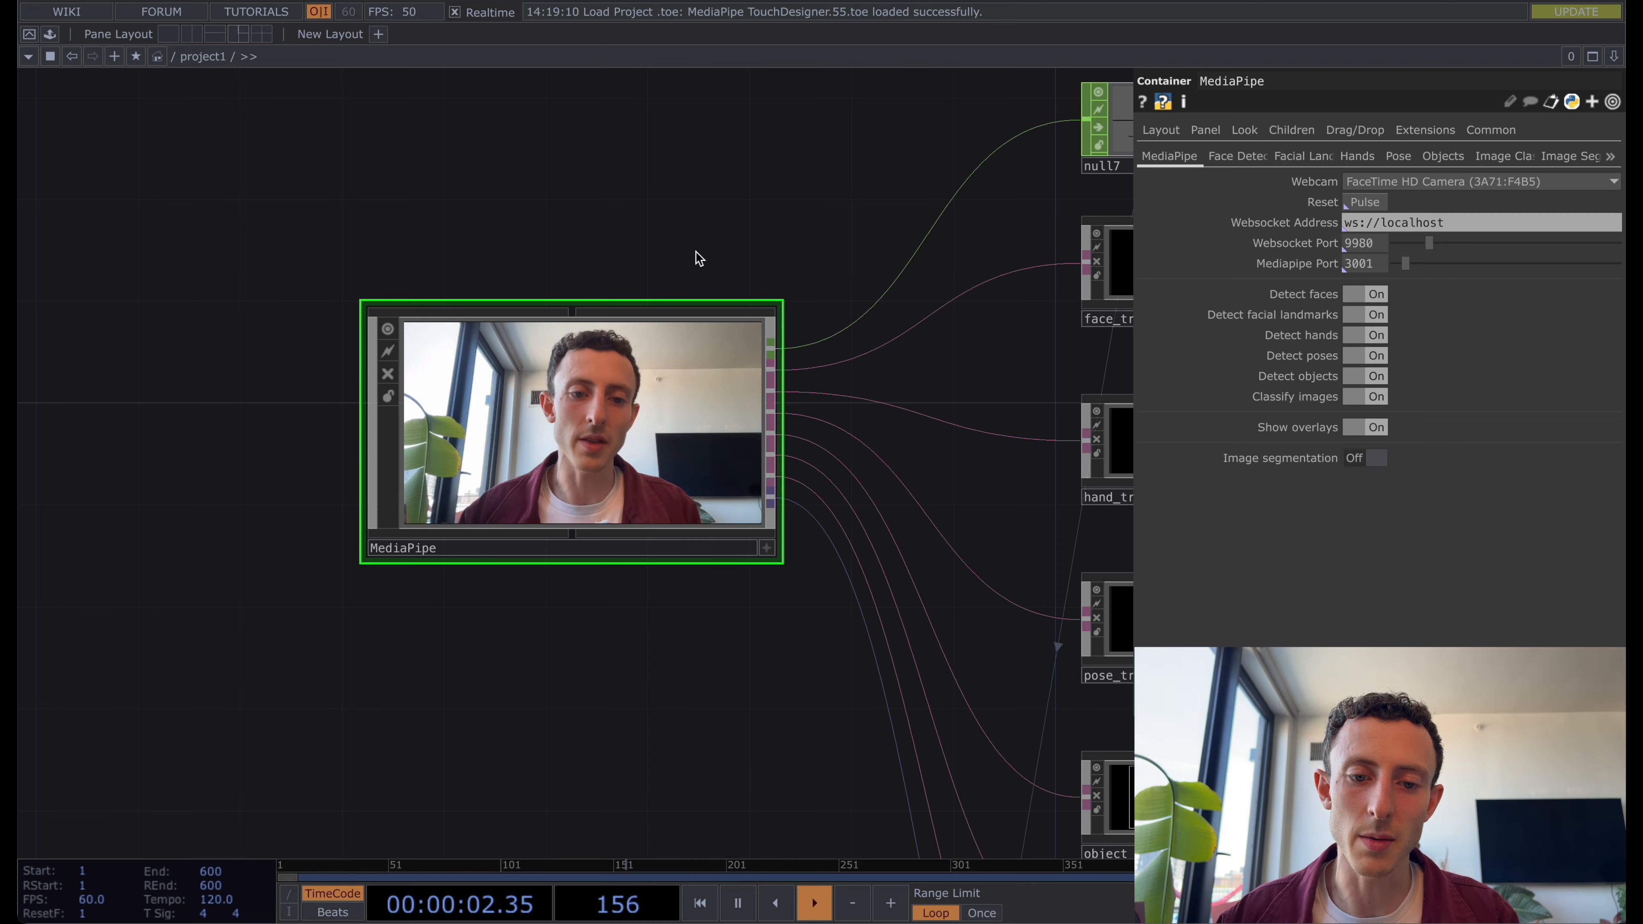
Check the MediaPipe component's websocket address and port settings.
drag(855, 261, 792, 238)
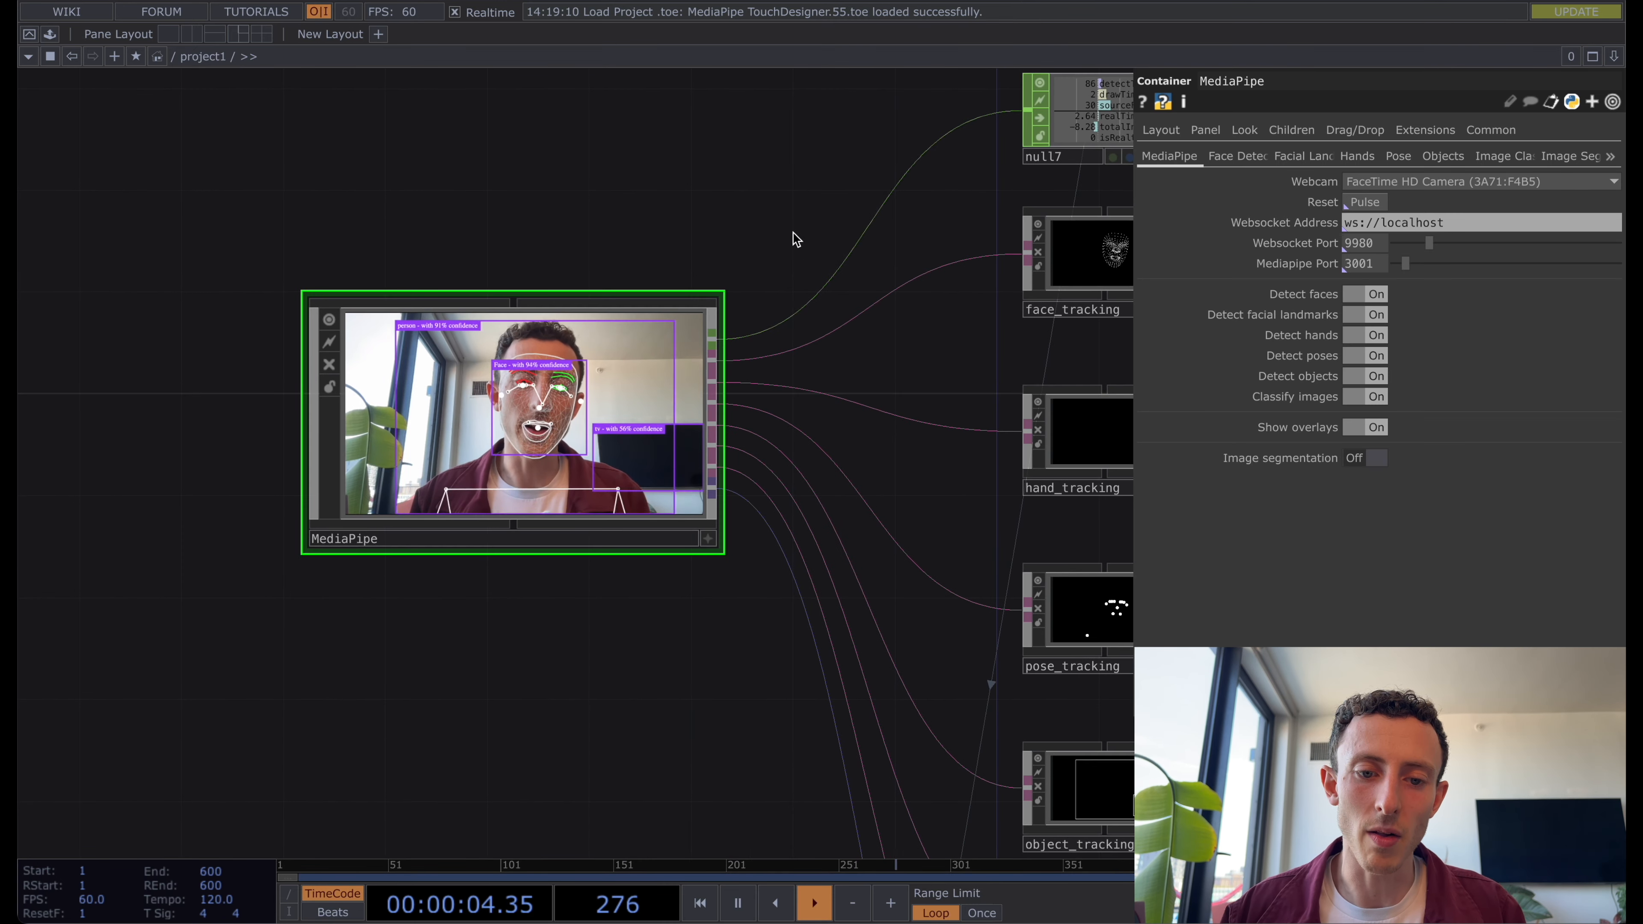
scroll(686, 194, down, 2)
drag(686, 195, 628, 205)
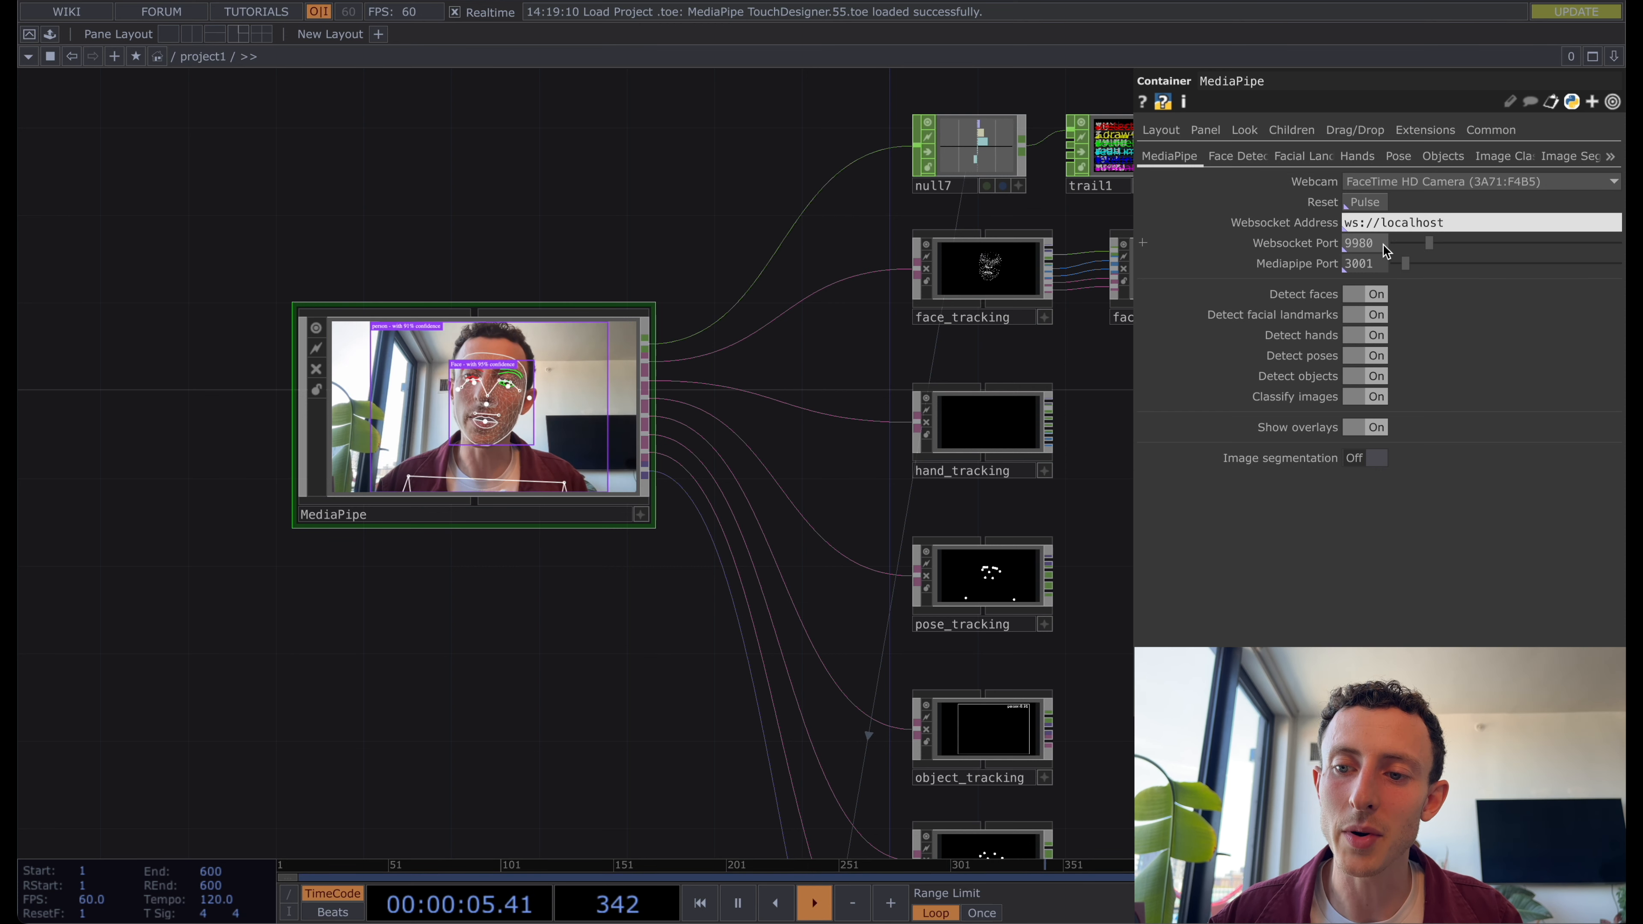
click(1444, 225)
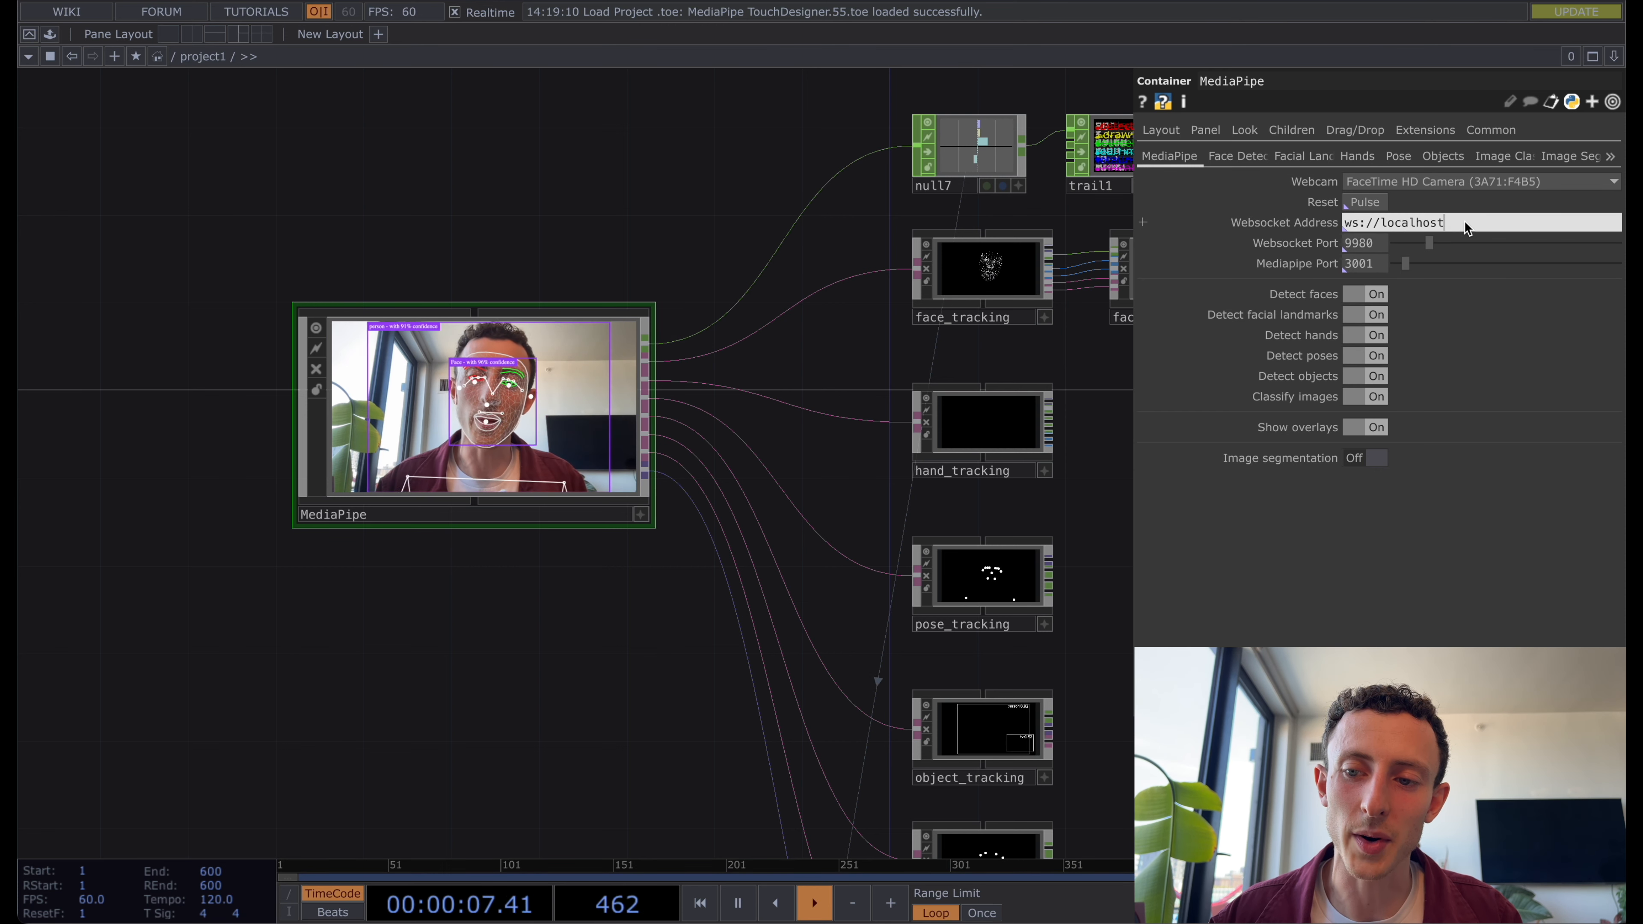
Turn off face, hand, pose and object detection in the MediaPipe component, leaving facial landmark detection on.
click(1365, 296)
click(1365, 316)
click(1365, 336)
click(1365, 355)
click(1363, 375)
click(1363, 375)
click(1365, 355)
click(1367, 335)
click(1367, 336)
click(1365, 315)
click(1360, 357)
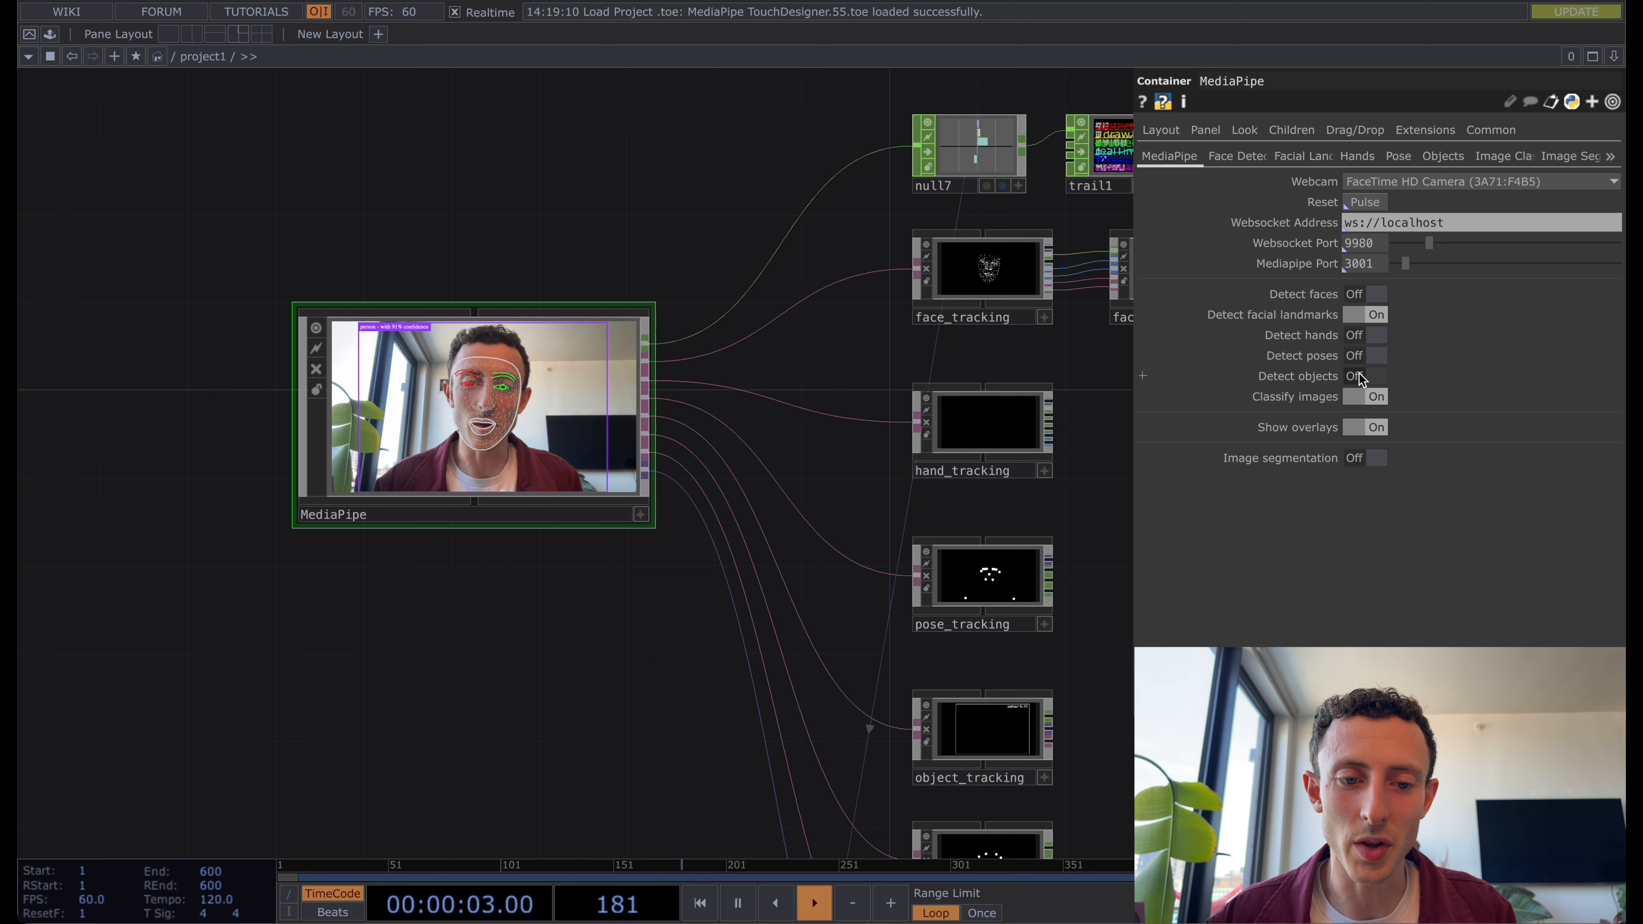
Turn off object detection in the MediaPipe component and toggle the overlays off and back on.
click(1359, 375)
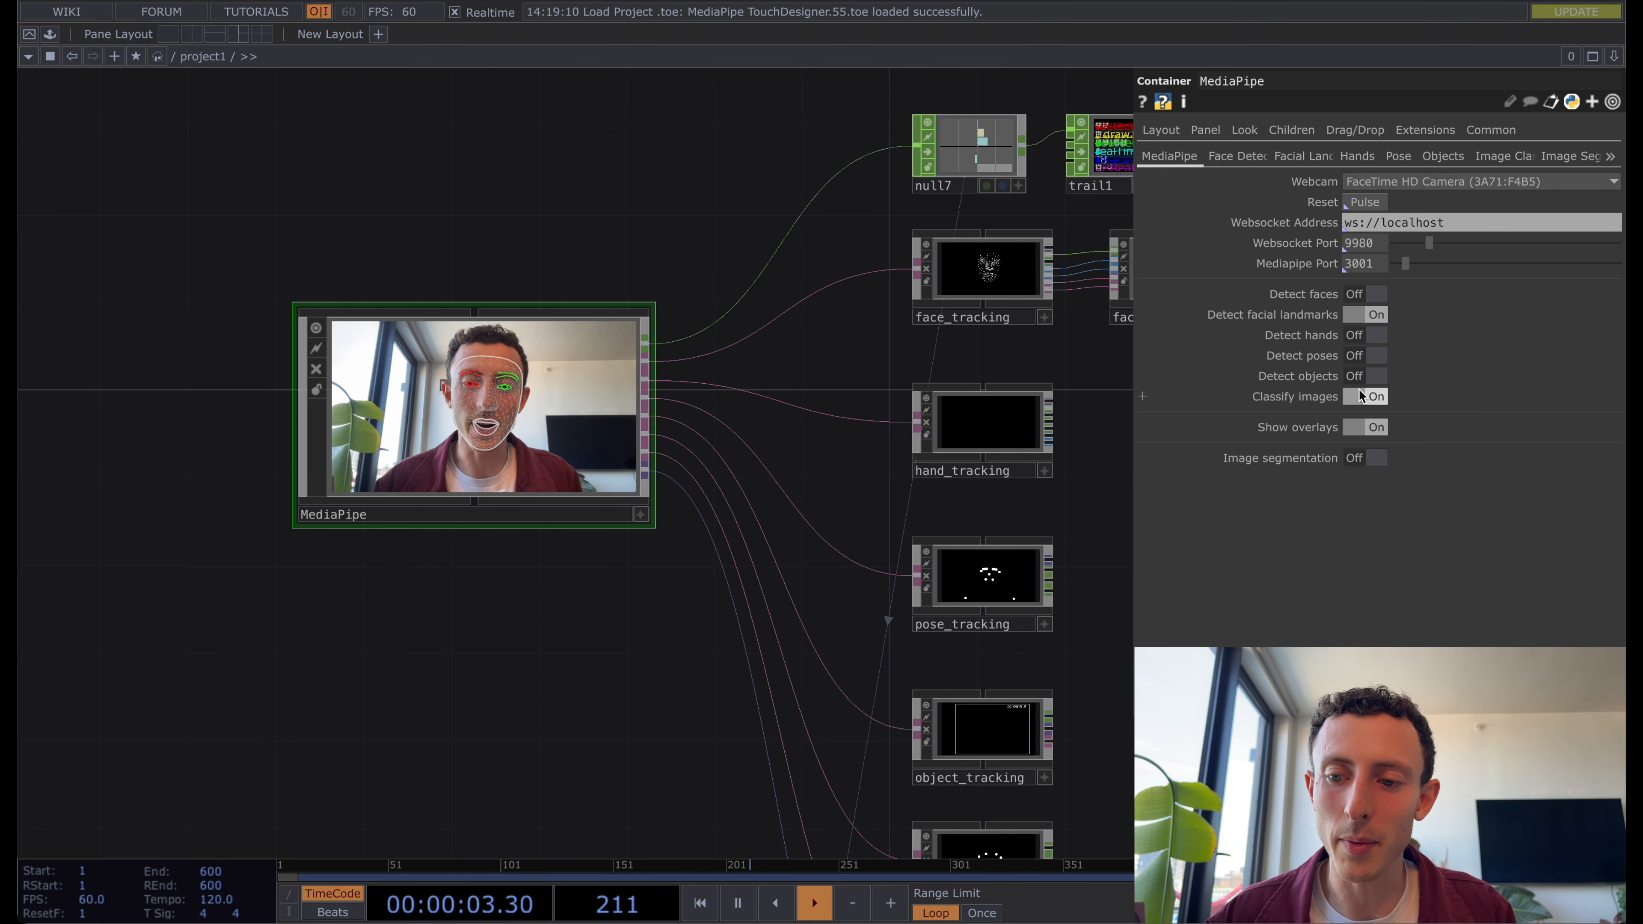
click(1360, 426)
click(1360, 428)
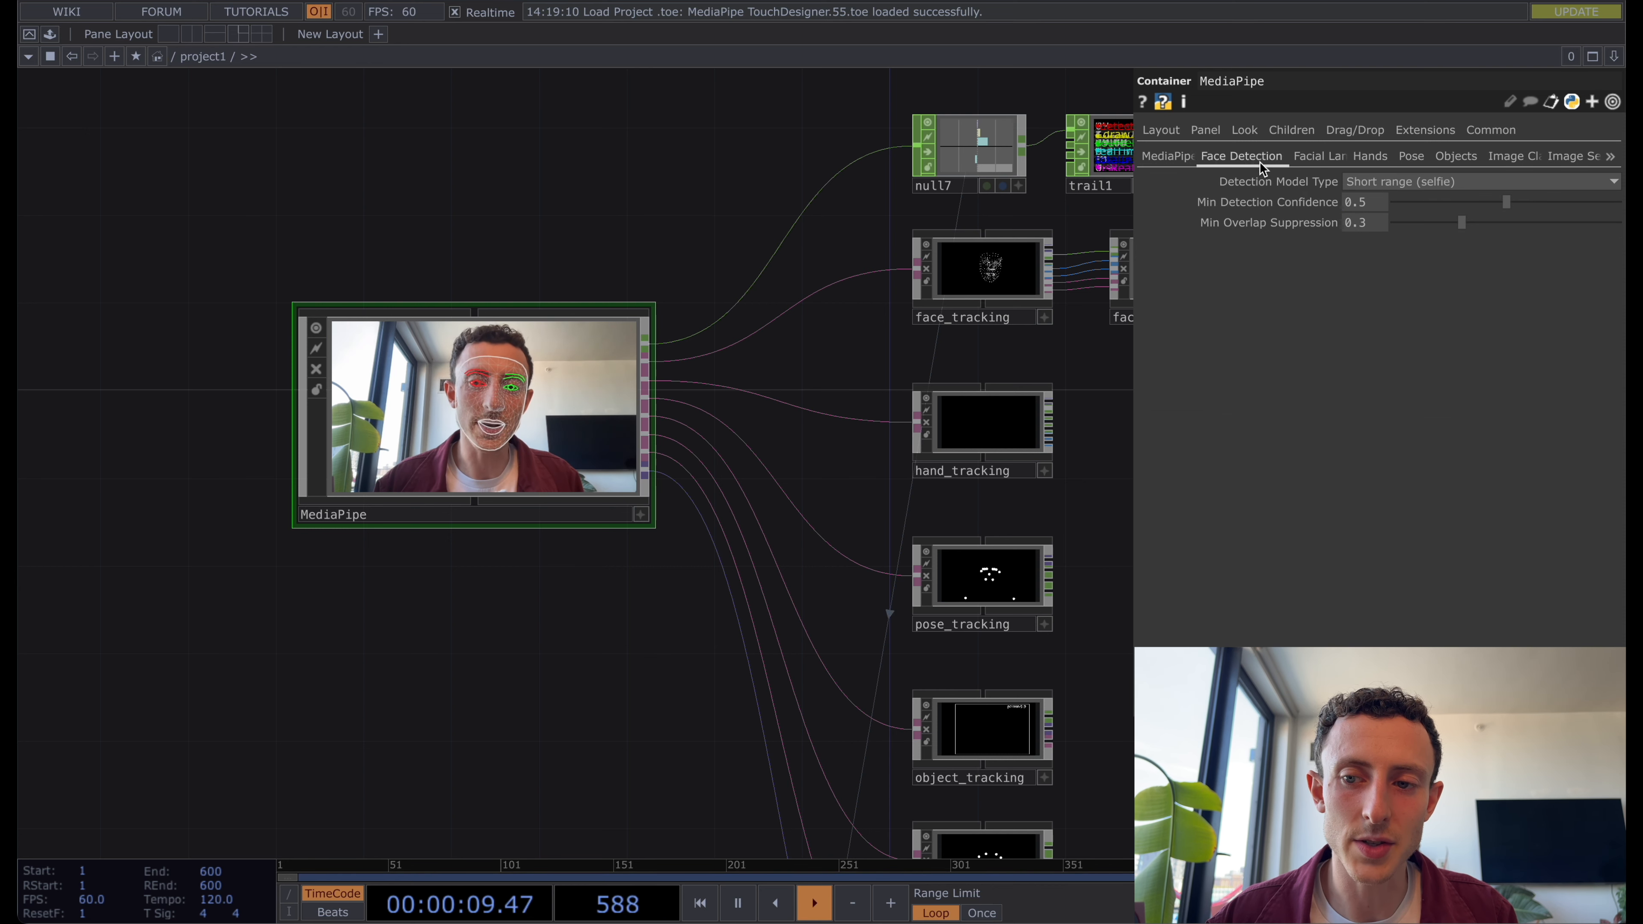
Examine the MediaPipe component's facial landmark, hand, pose, object, image classification and image segmentation settings.
click(1315, 156)
click(1380, 159)
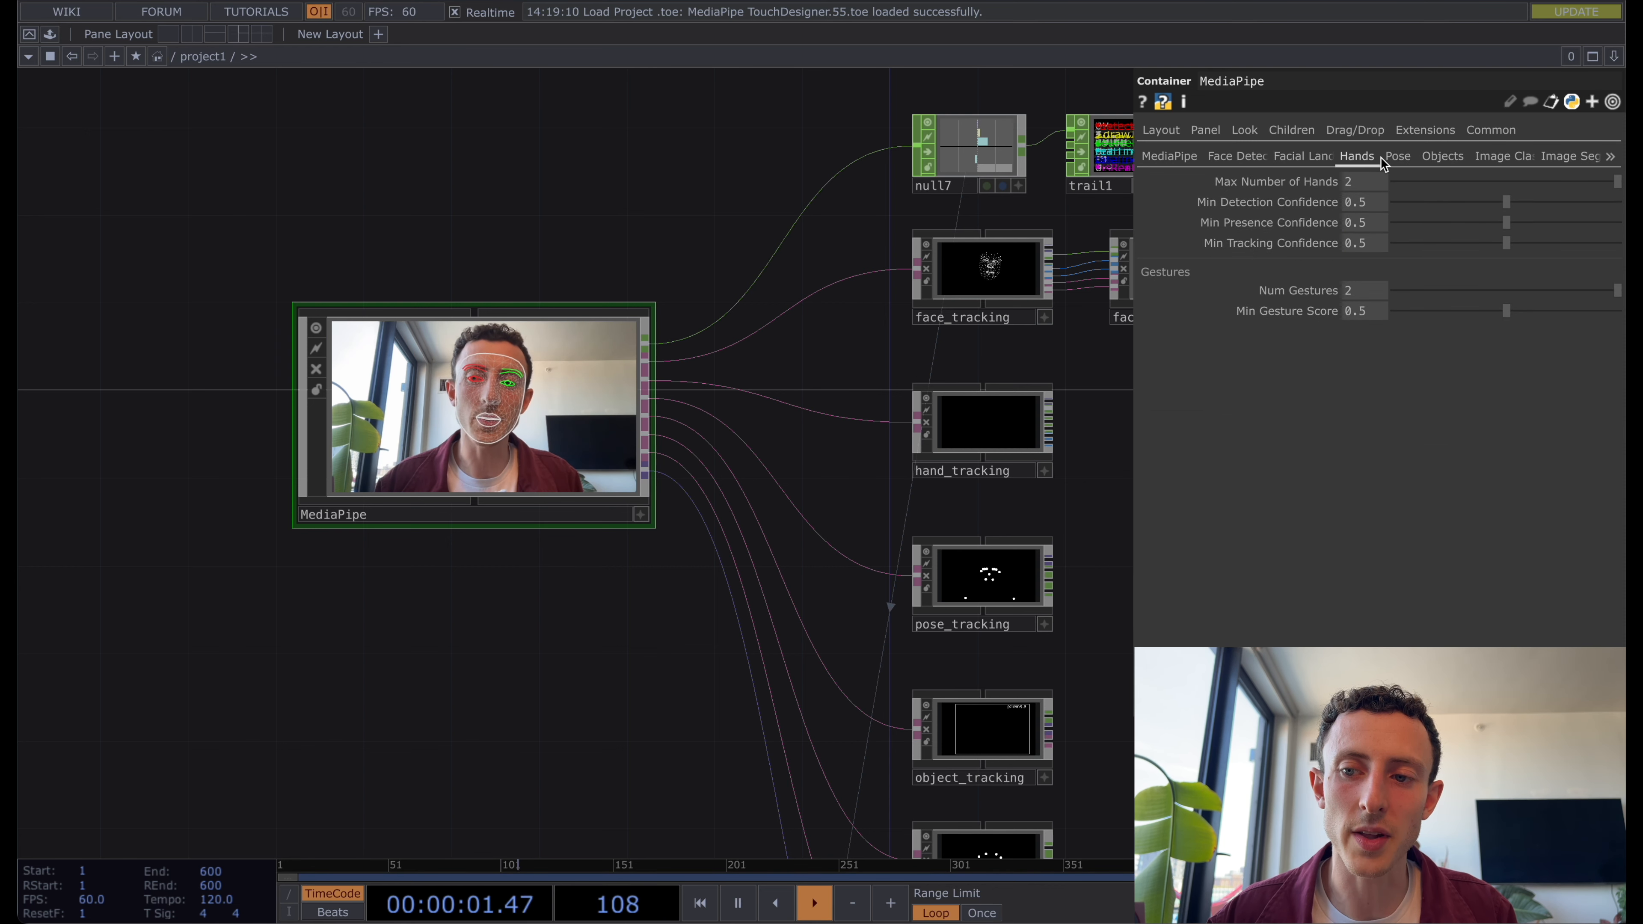
click(1398, 158)
click(1170, 156)
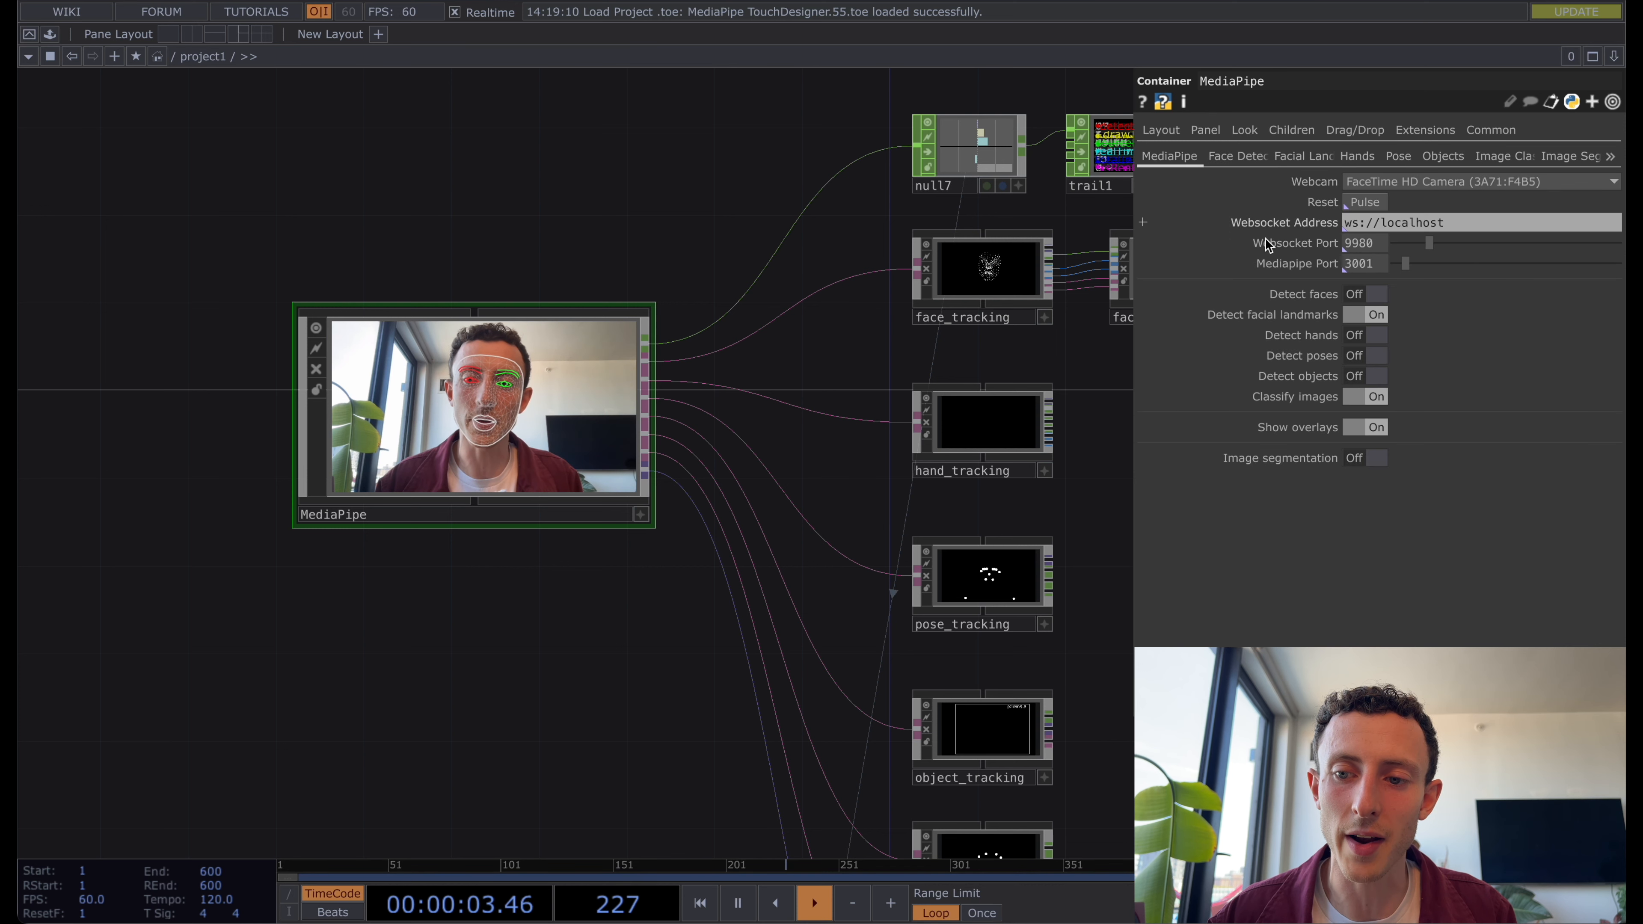
click(1370, 159)
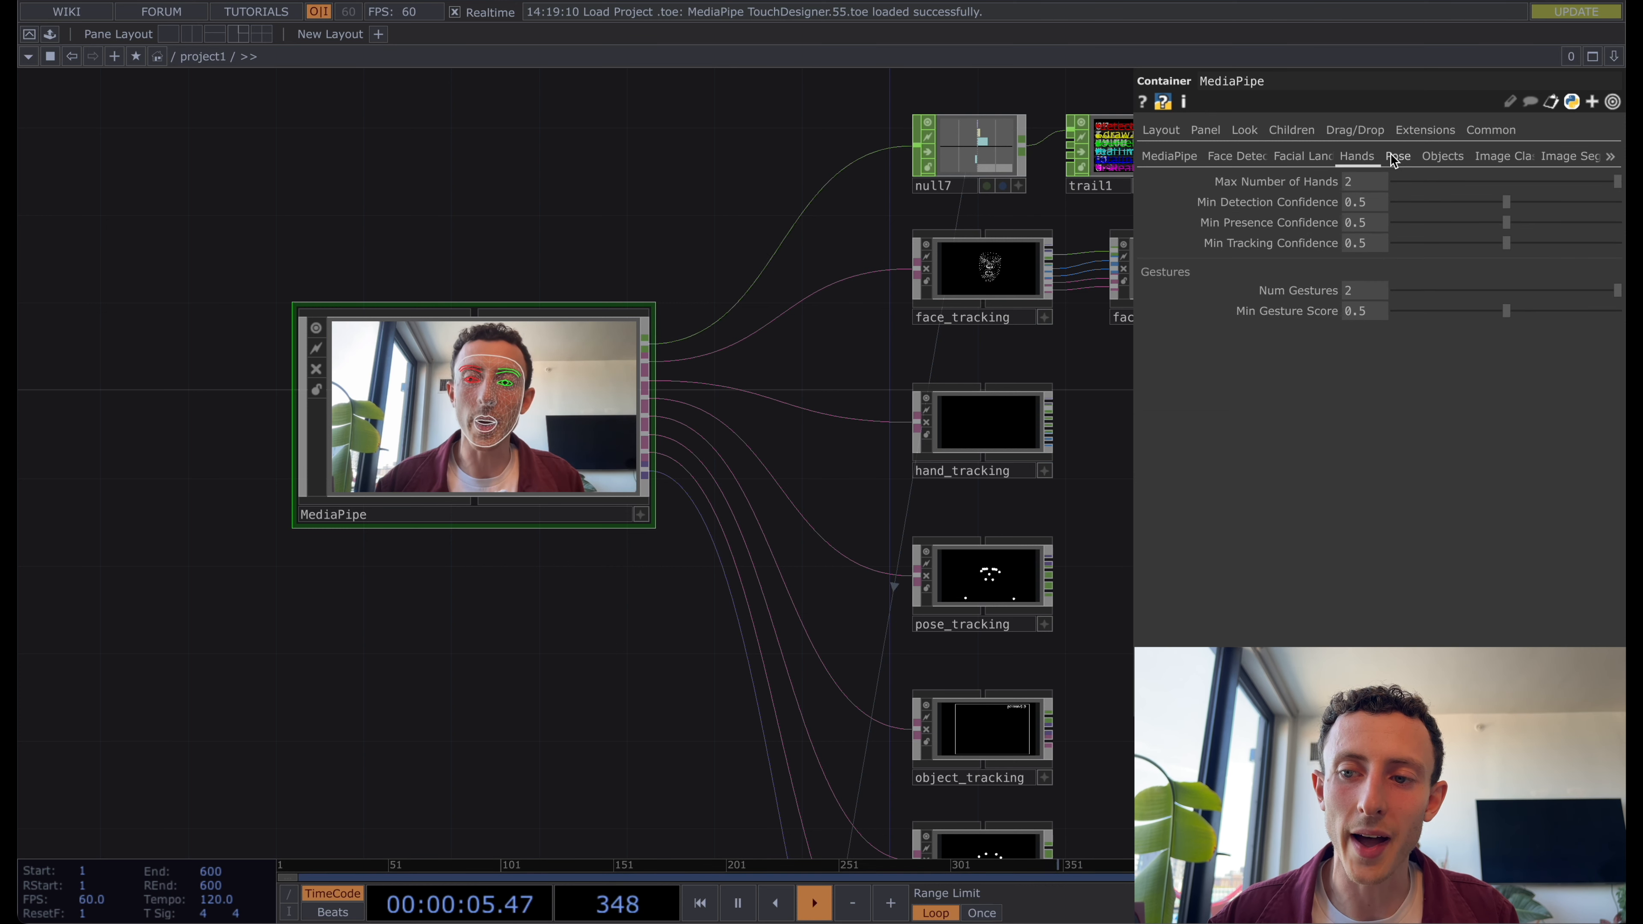
click(1398, 157)
click(1440, 158)
click(1503, 156)
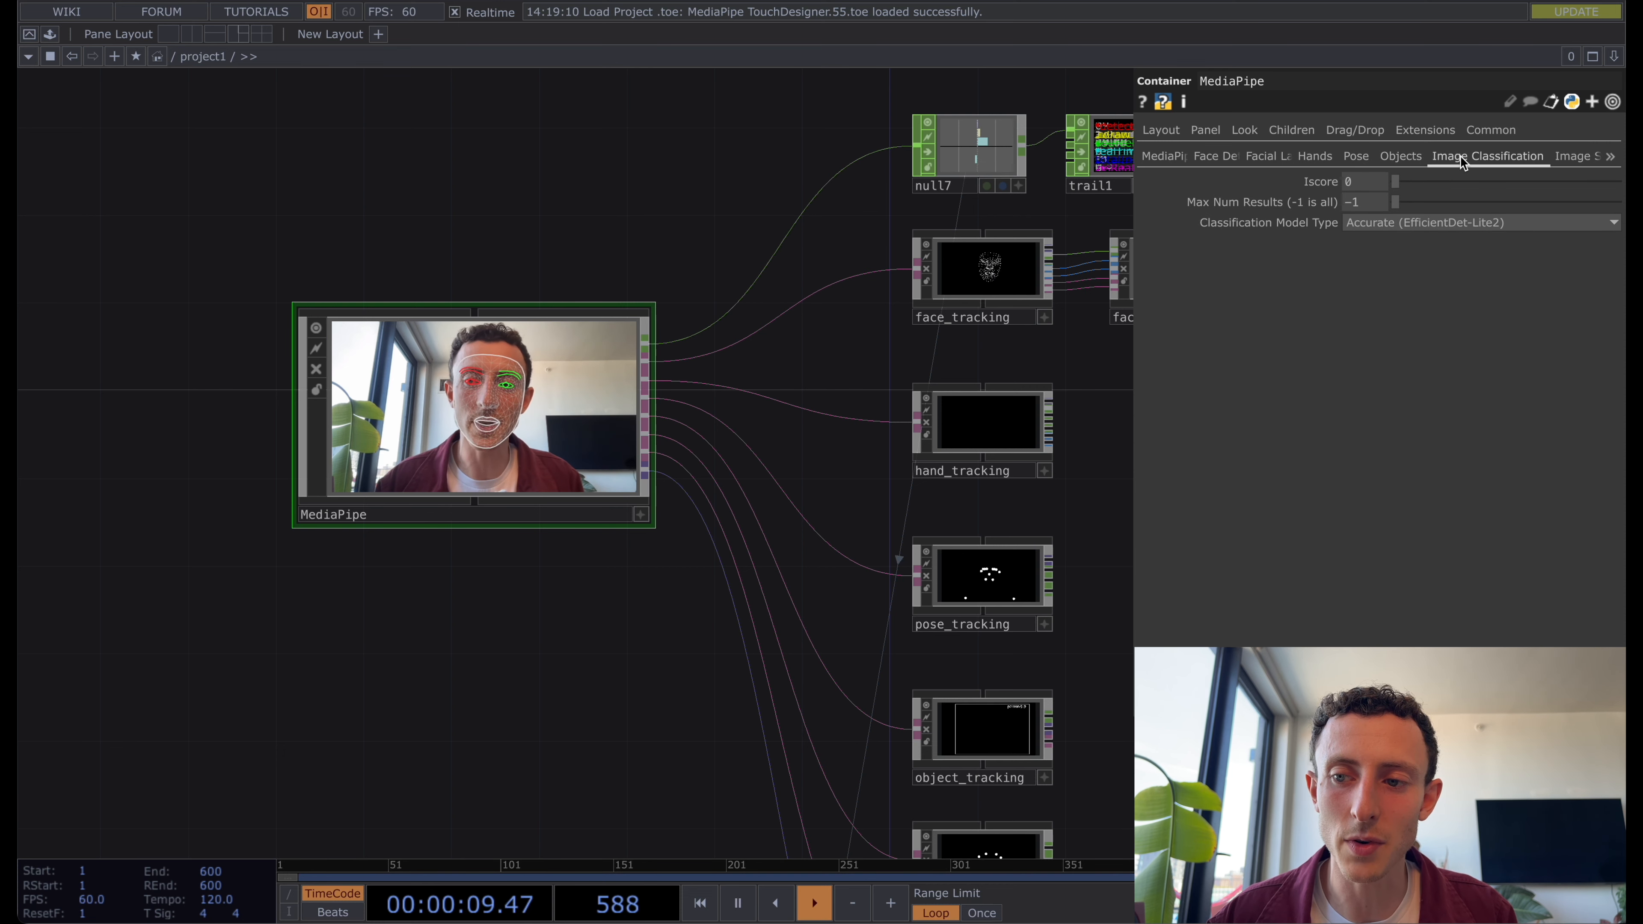
click(1585, 156)
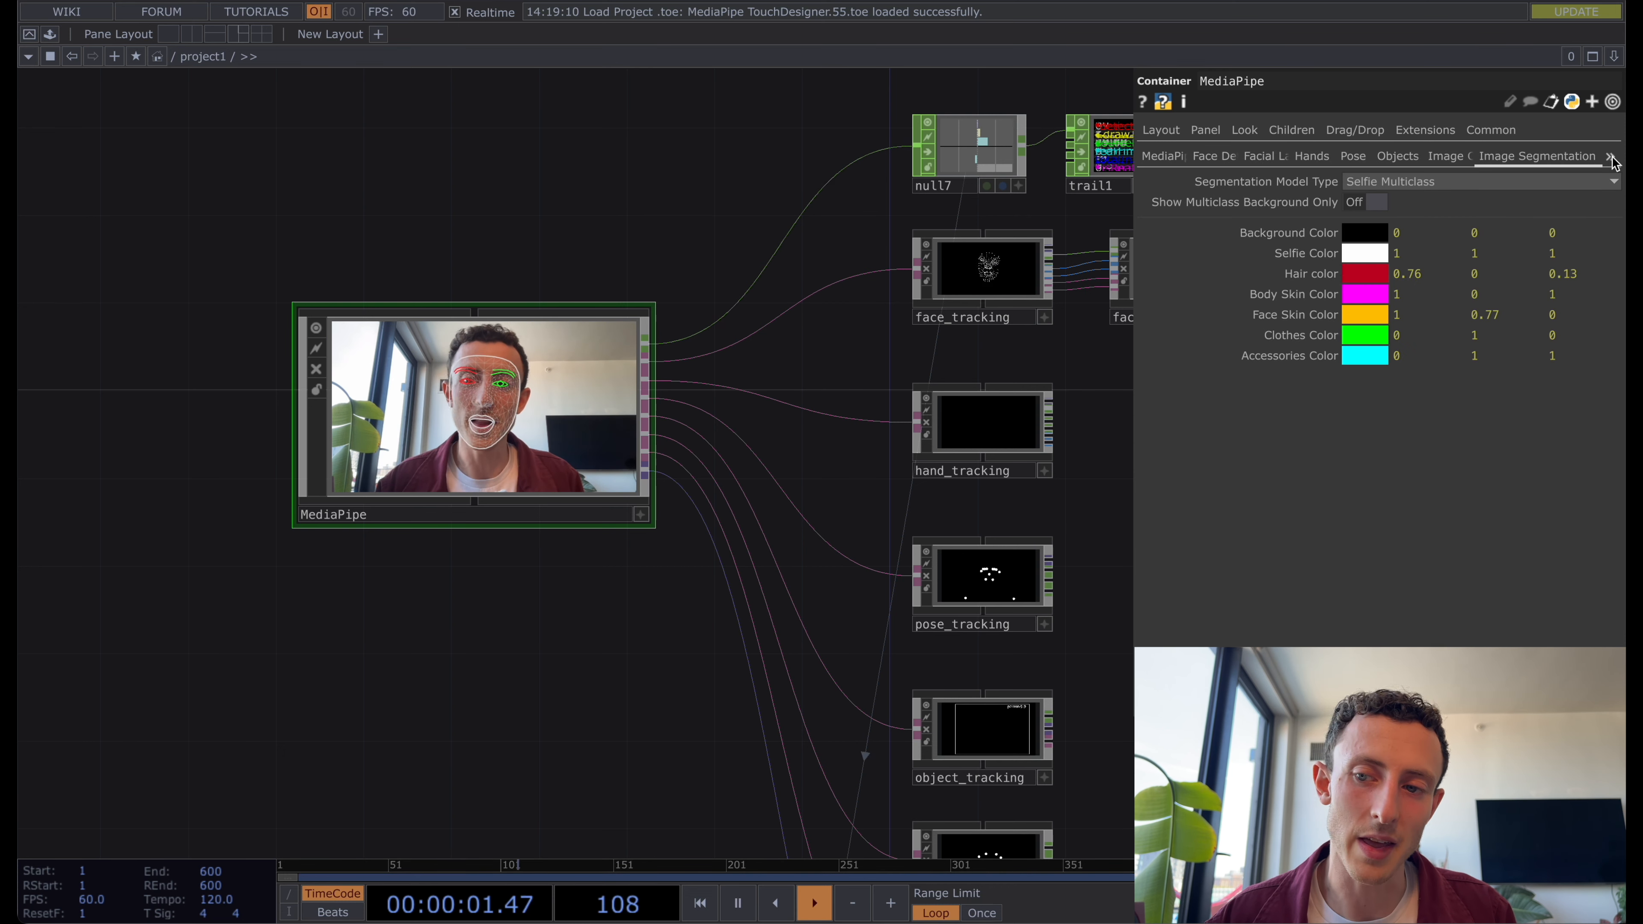
click(1163, 158)
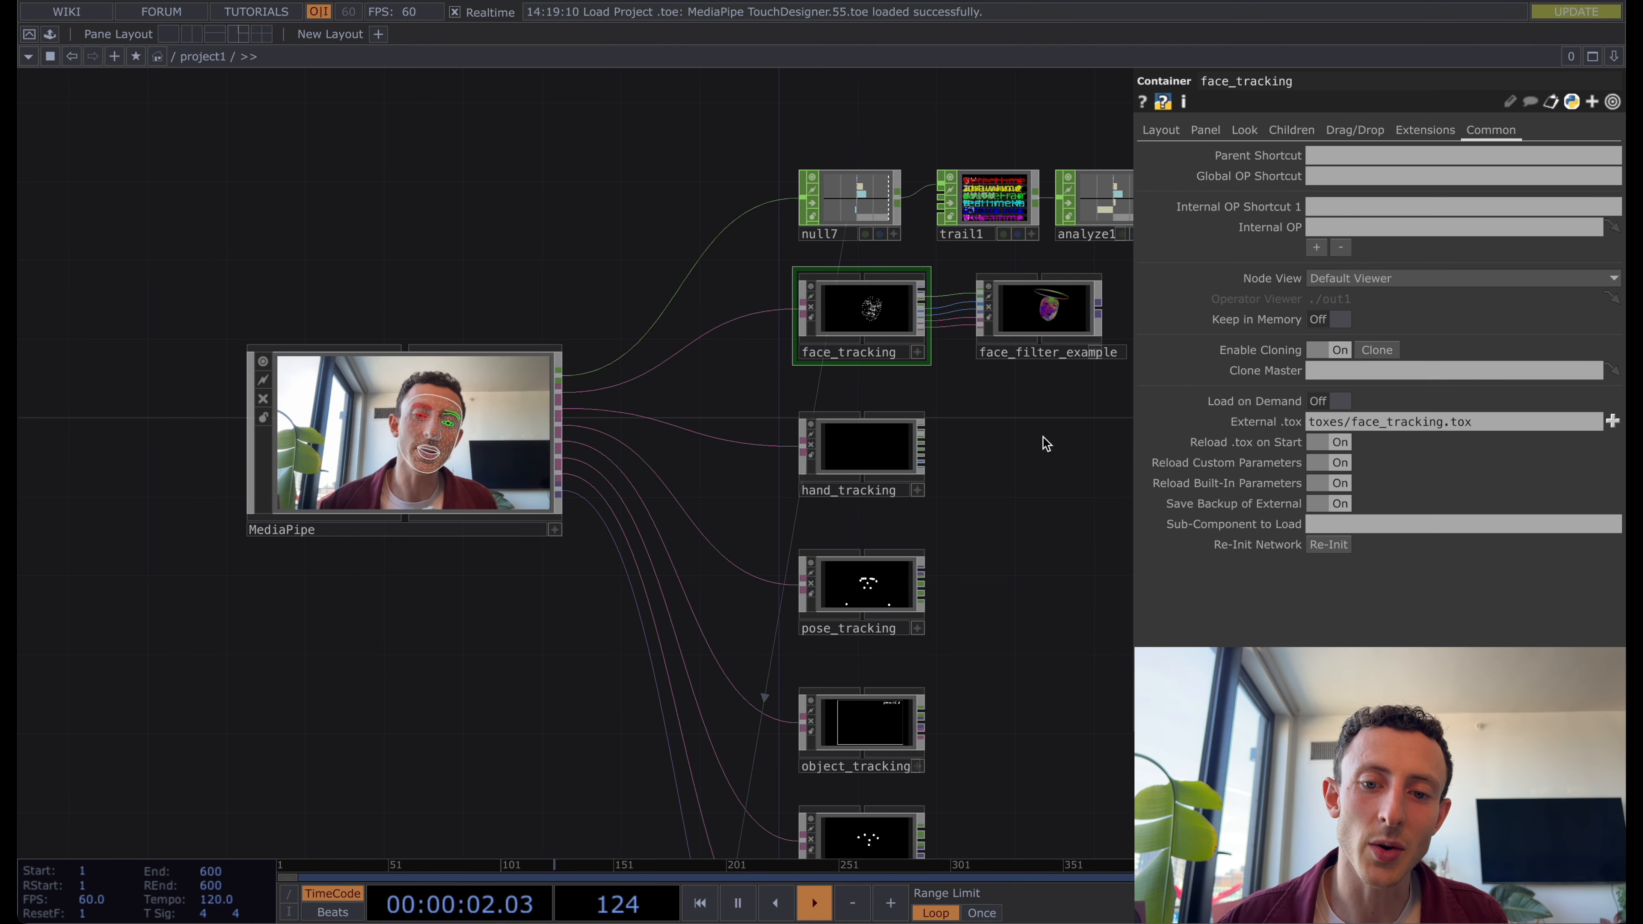
Examine the face_filter_example component fed by face_tracking.
drag(1035, 437, 948, 440)
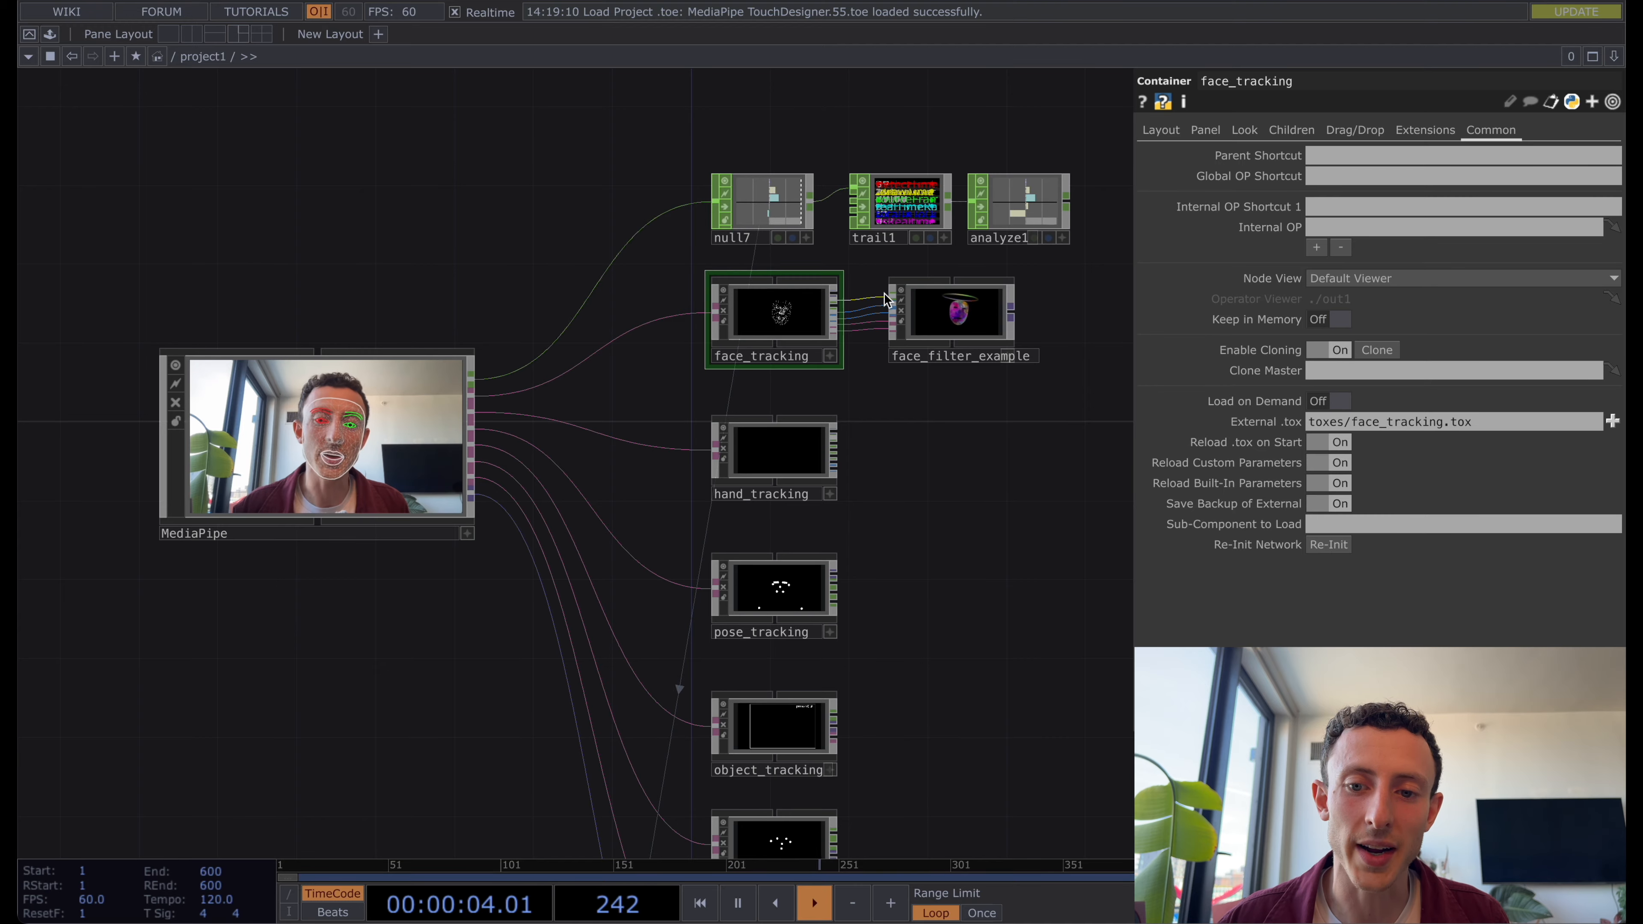
click(924, 305)
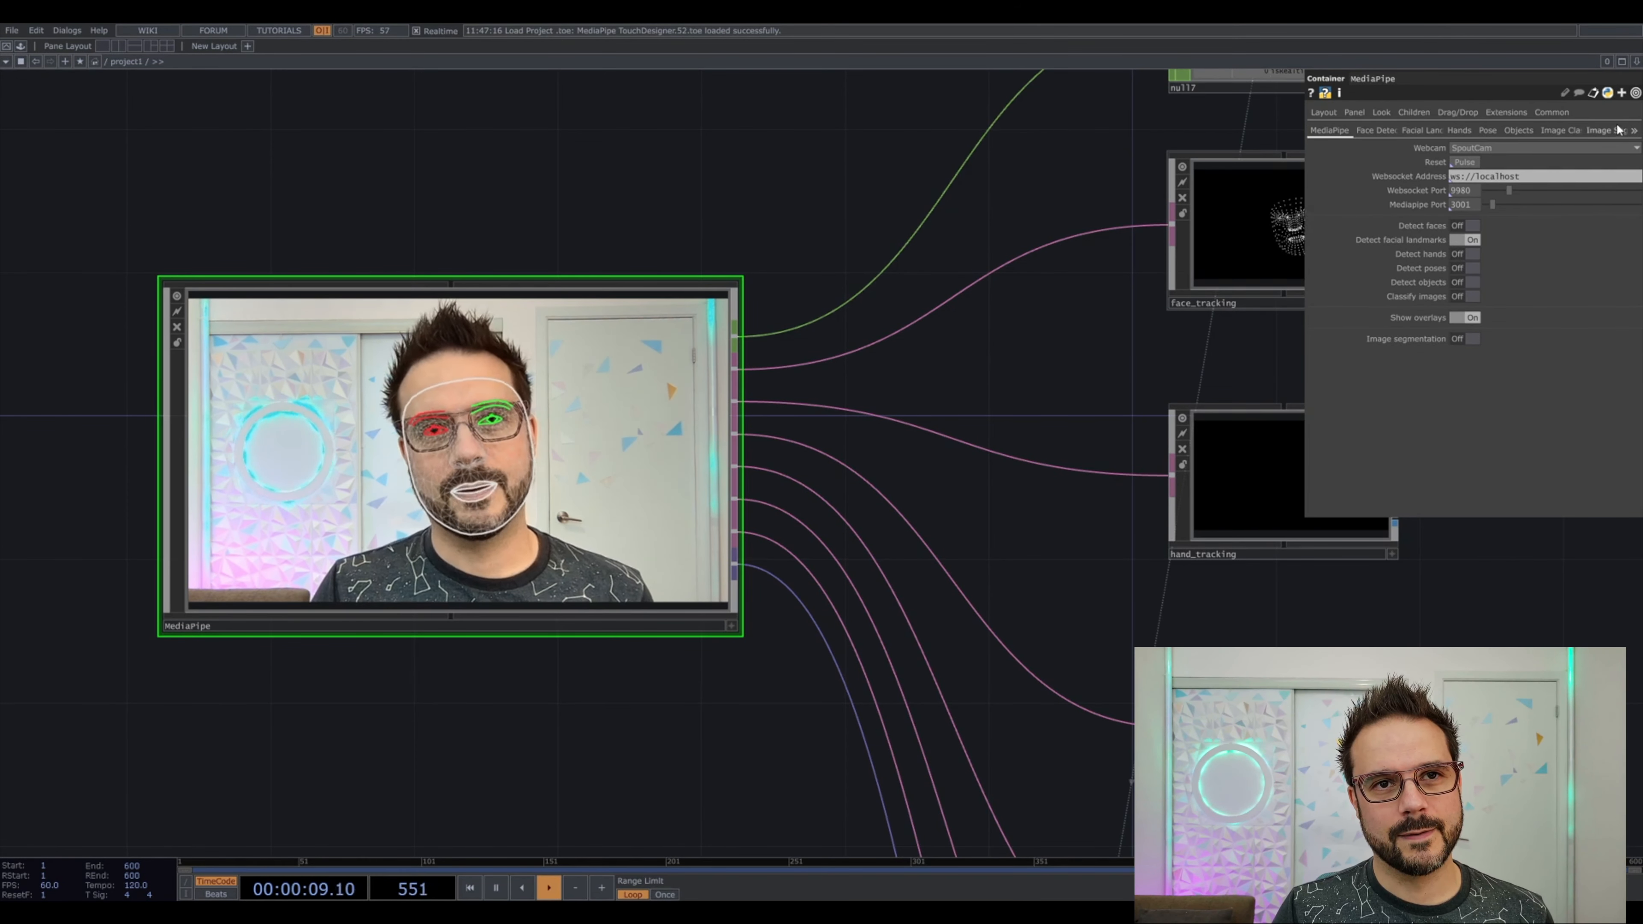
Set the maximum number of faces to 1 in the MediaPipe component's facial landmark settings and return to its main settings.
click(1636, 131)
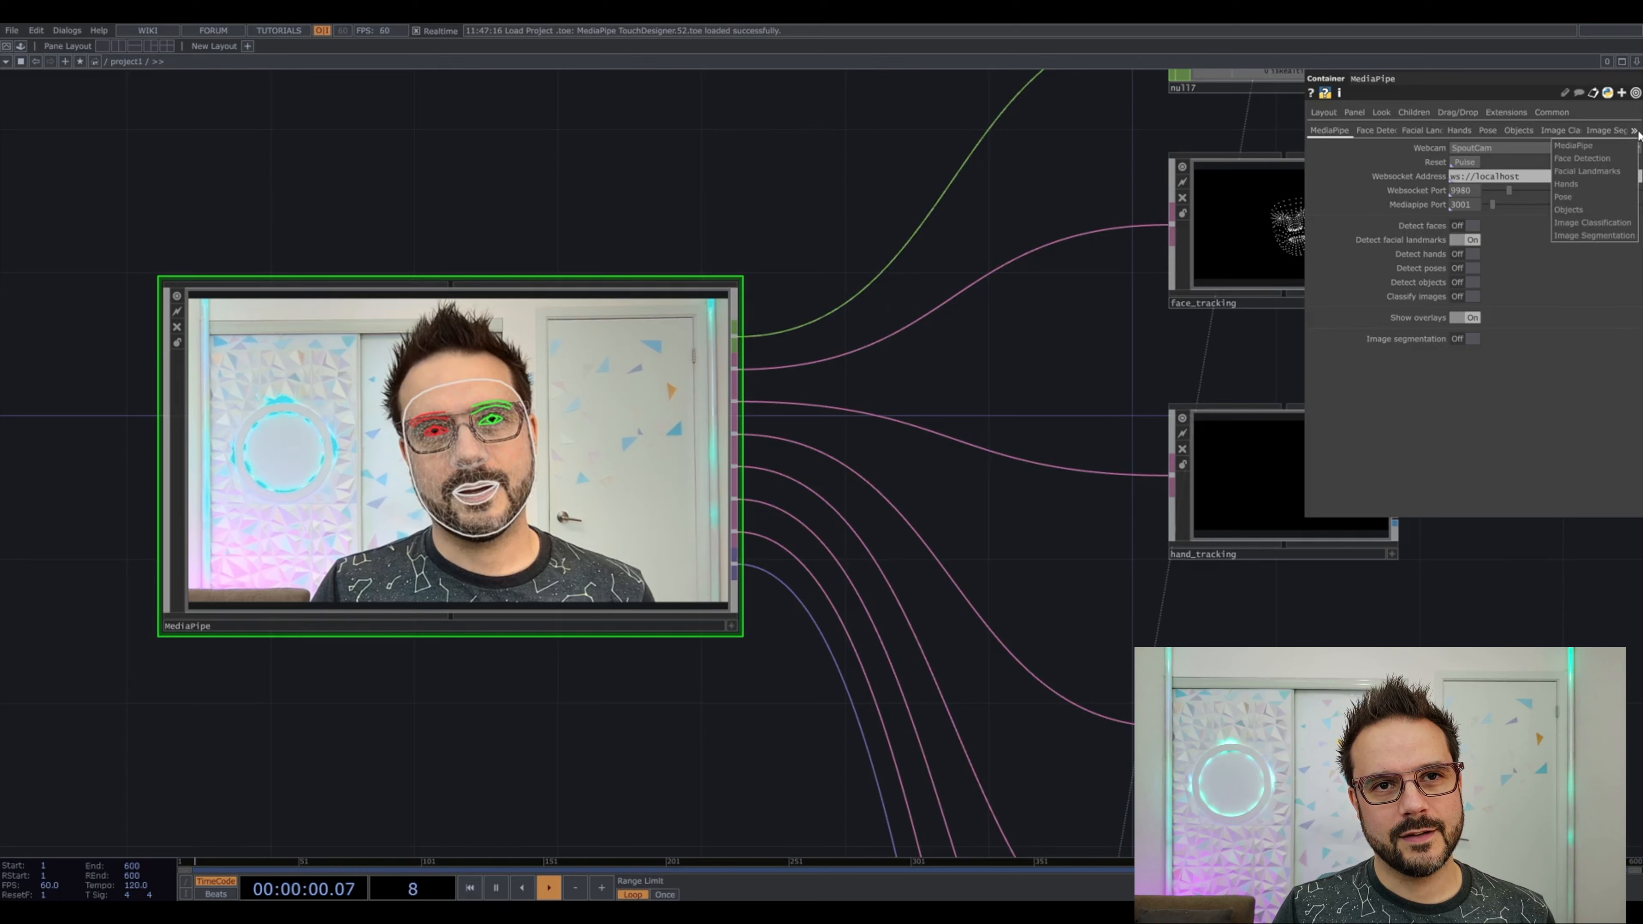
click(1428, 131)
click(1425, 130)
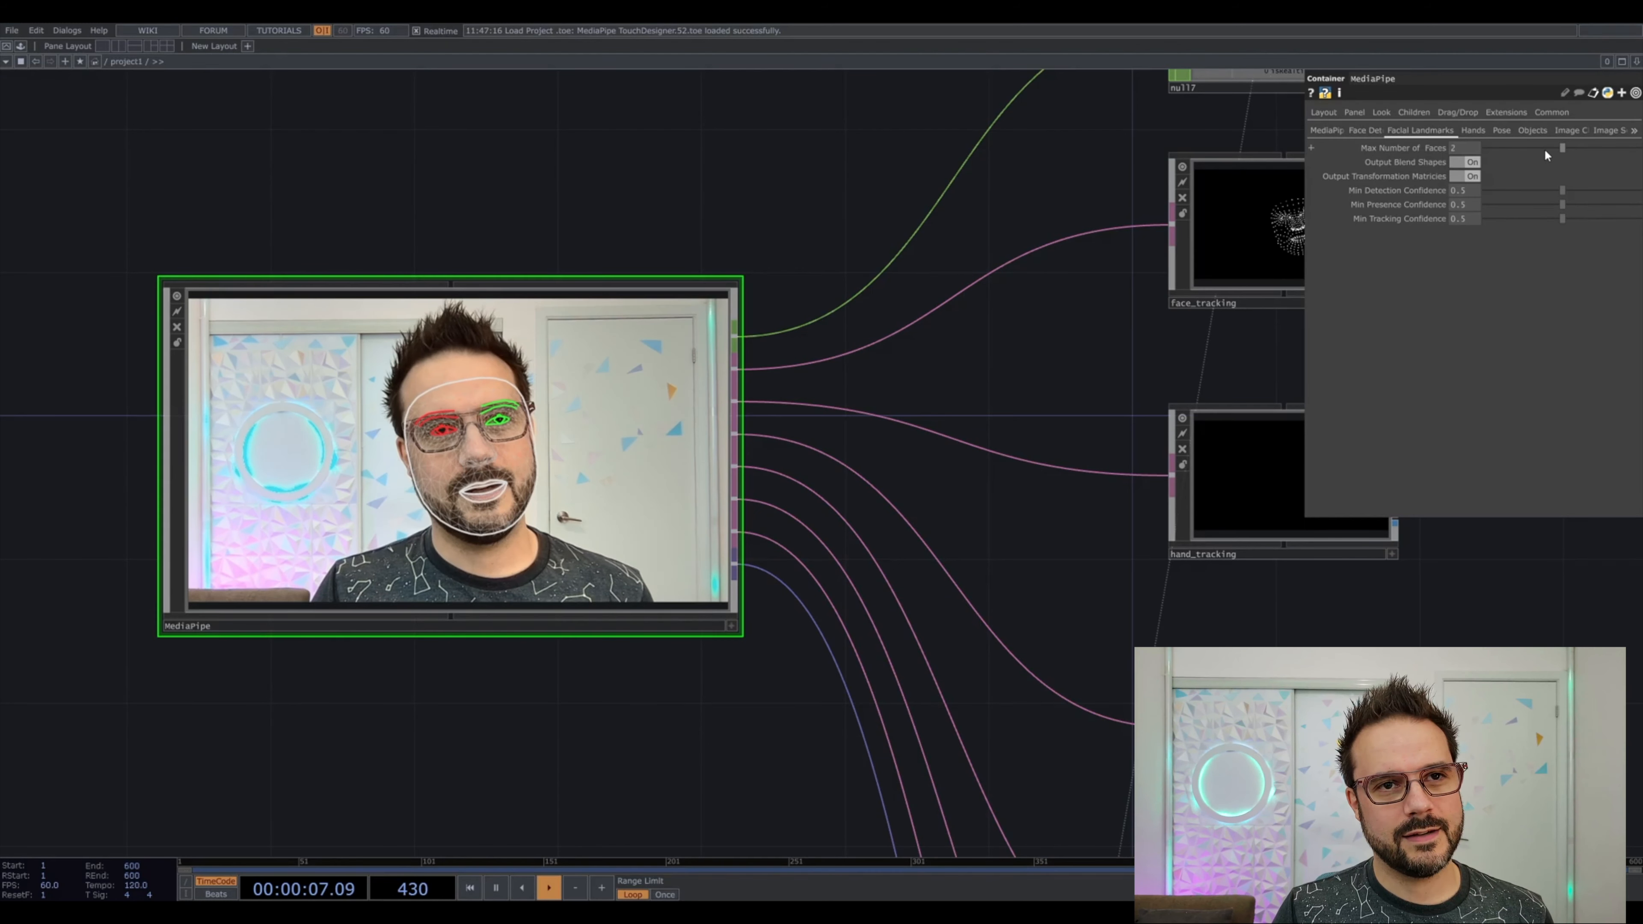
drag(1563, 147, 1357, 152)
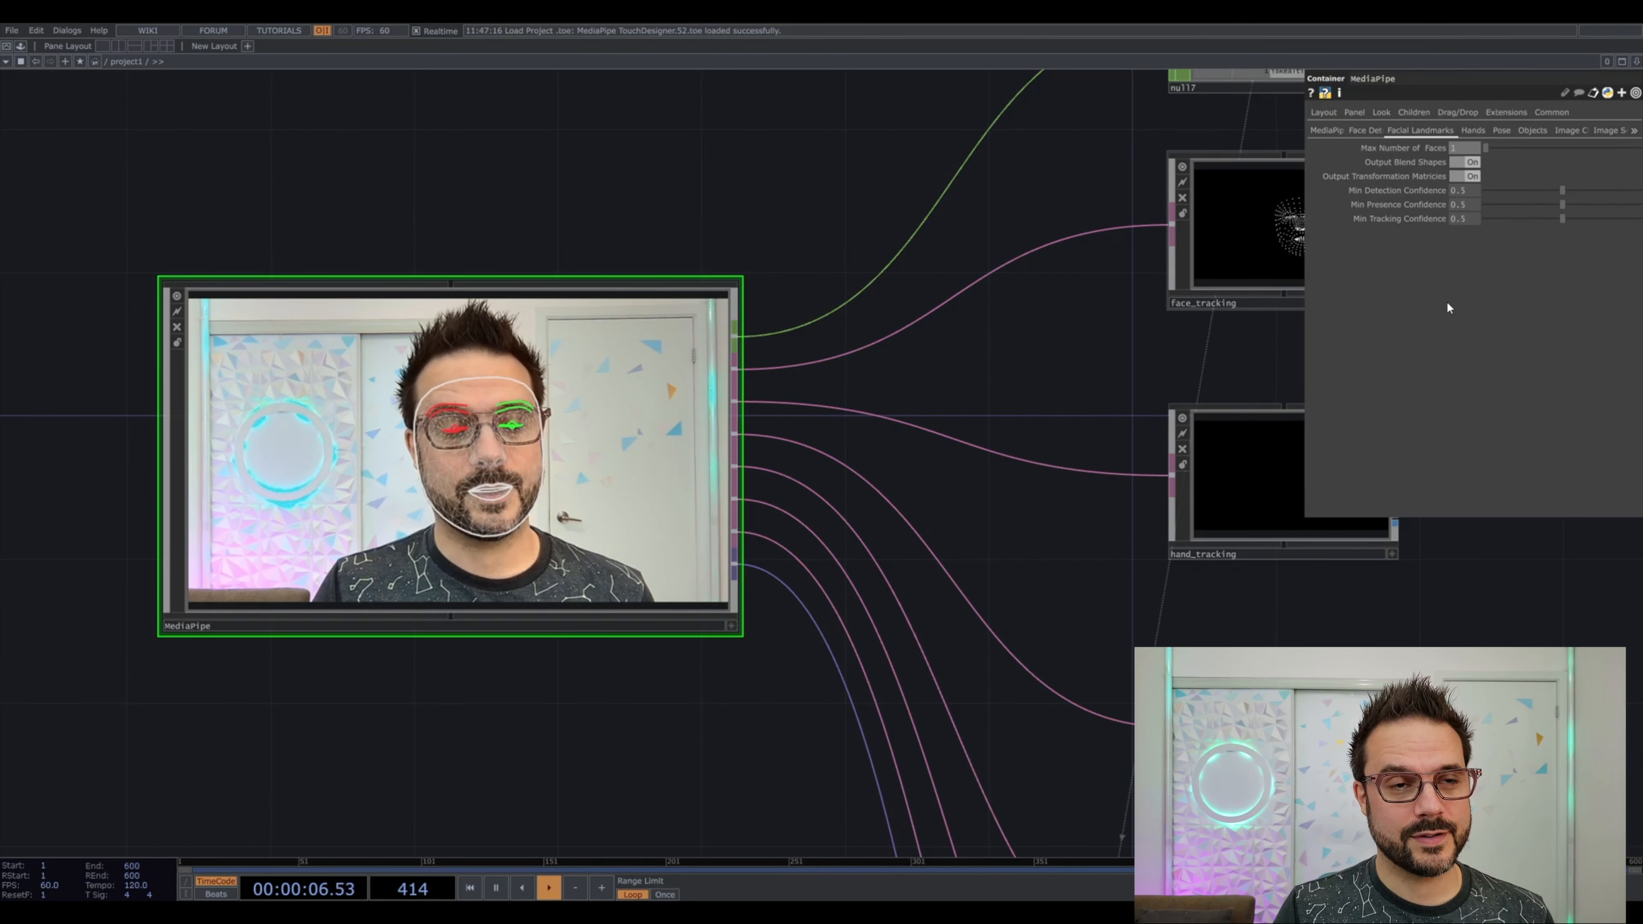
click(1326, 130)
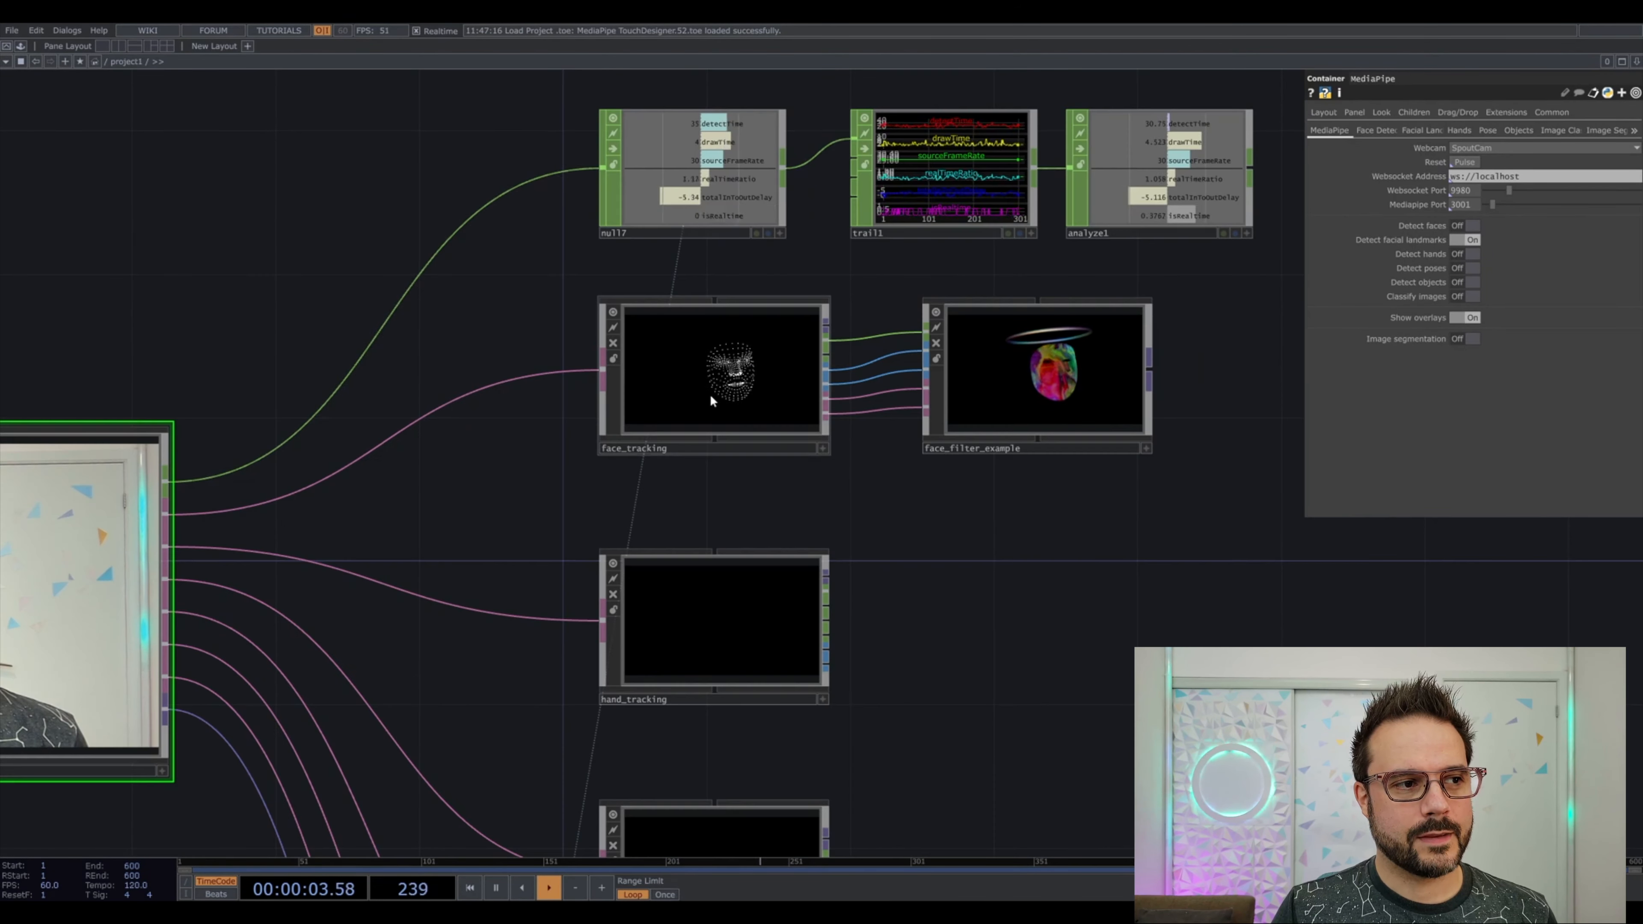
Enter the face_filter_example component's network and examine the face mesh arriving at in1.
click(710, 394)
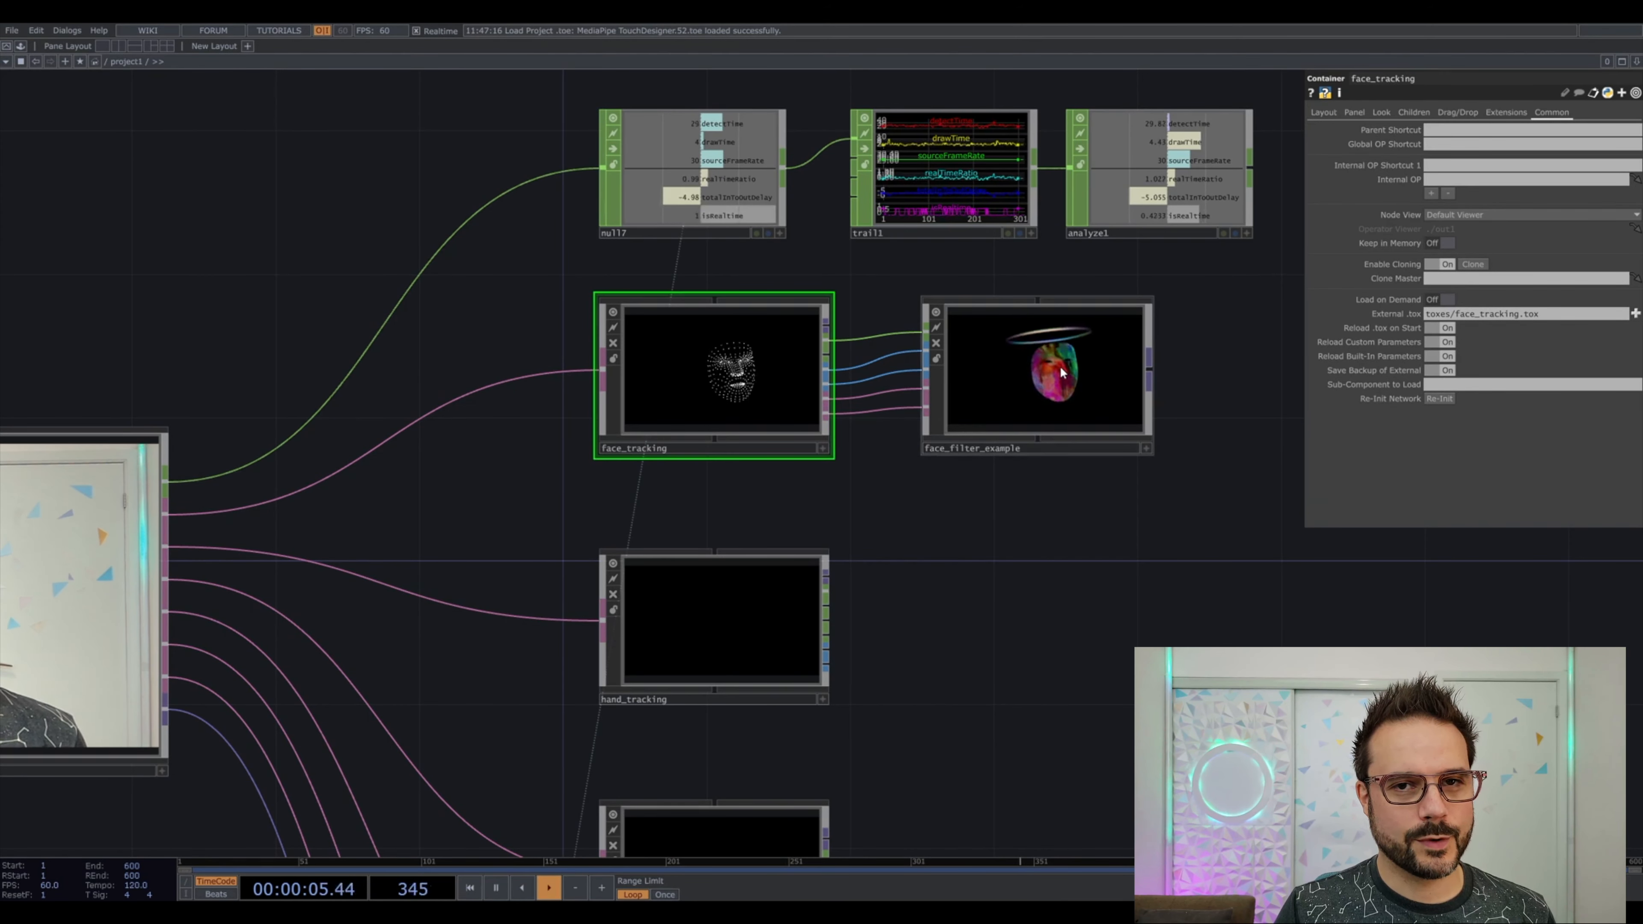
click(1046, 385)
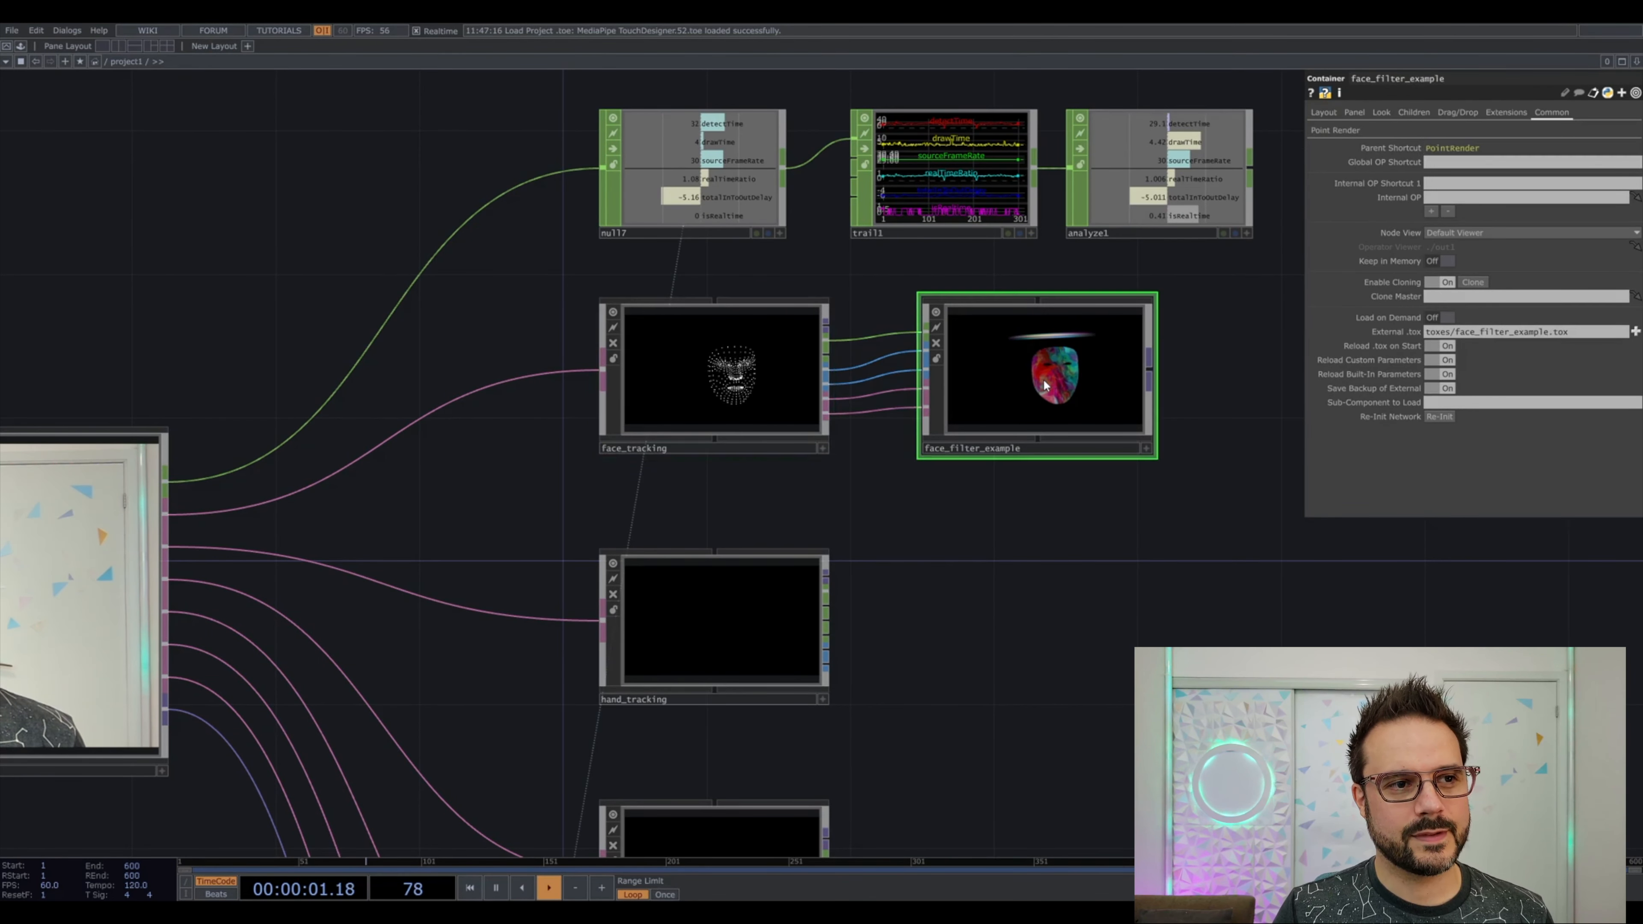
key(i)
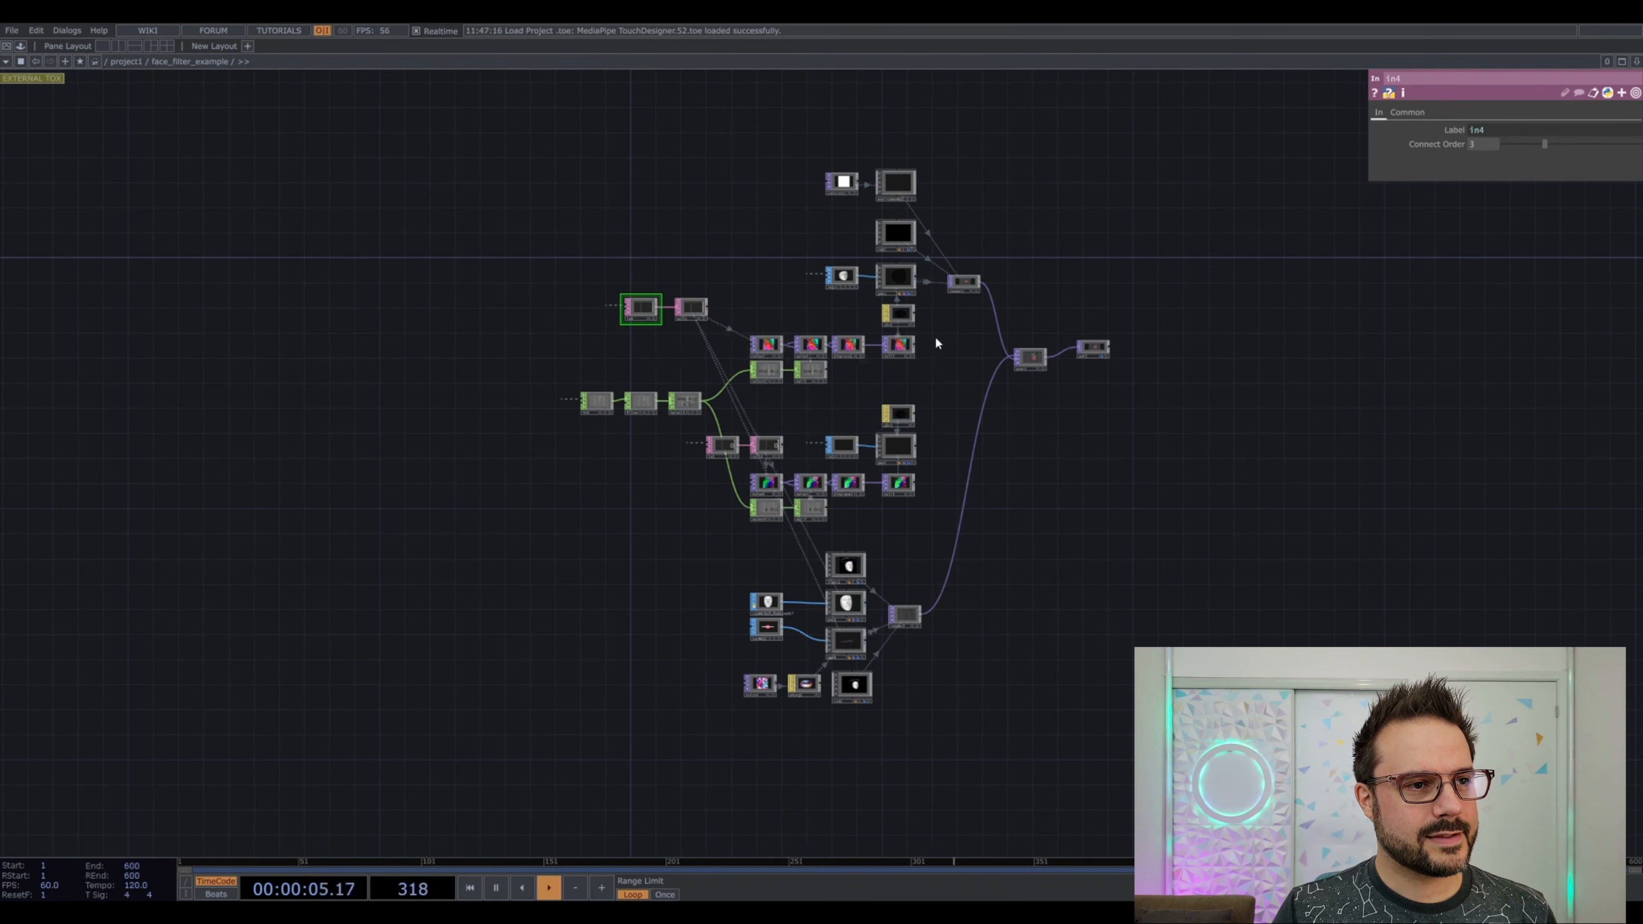
scroll(935, 337, up, 10)
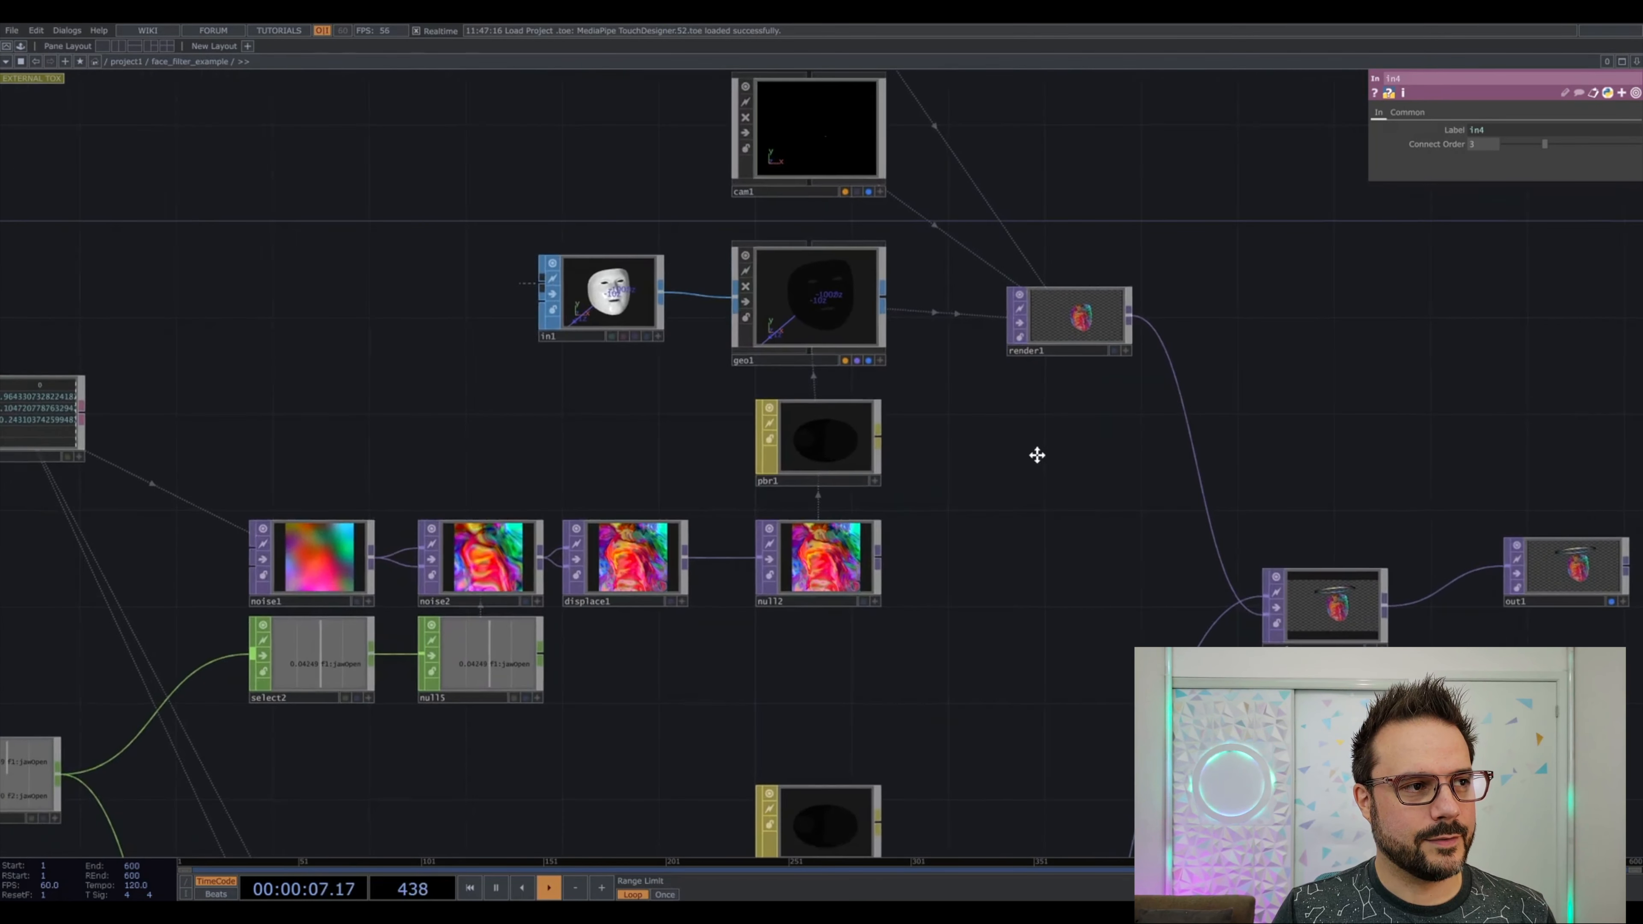
drag(1037, 455, 1170, 458)
click(769, 301)
scroll(761, 406, up, 8)
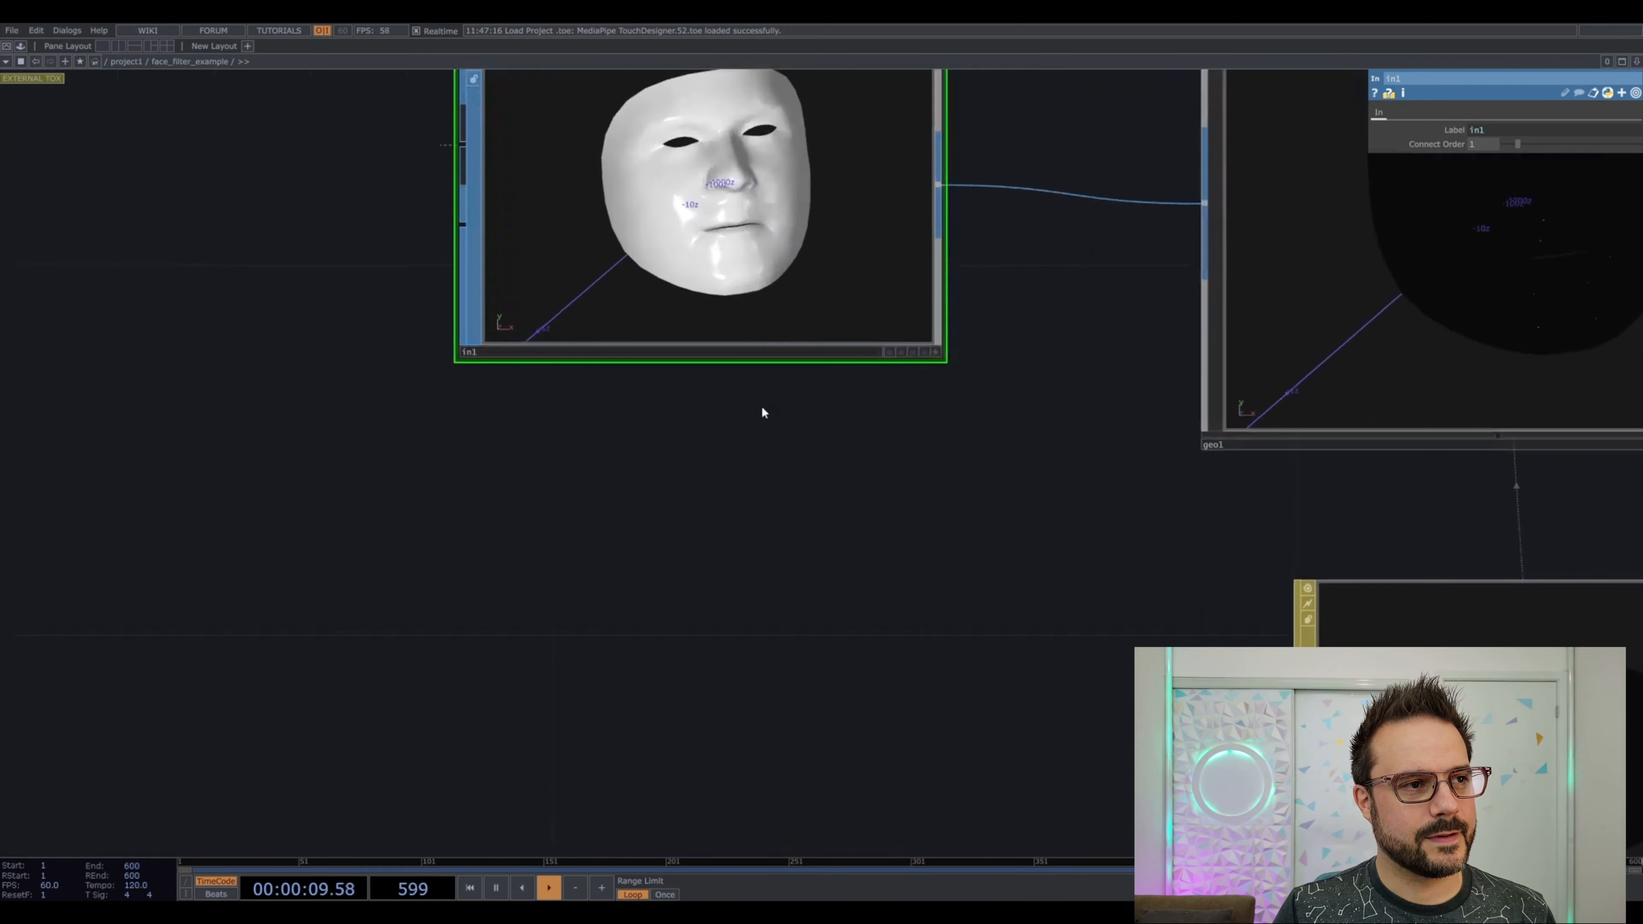
scroll(761, 406, down, 12)
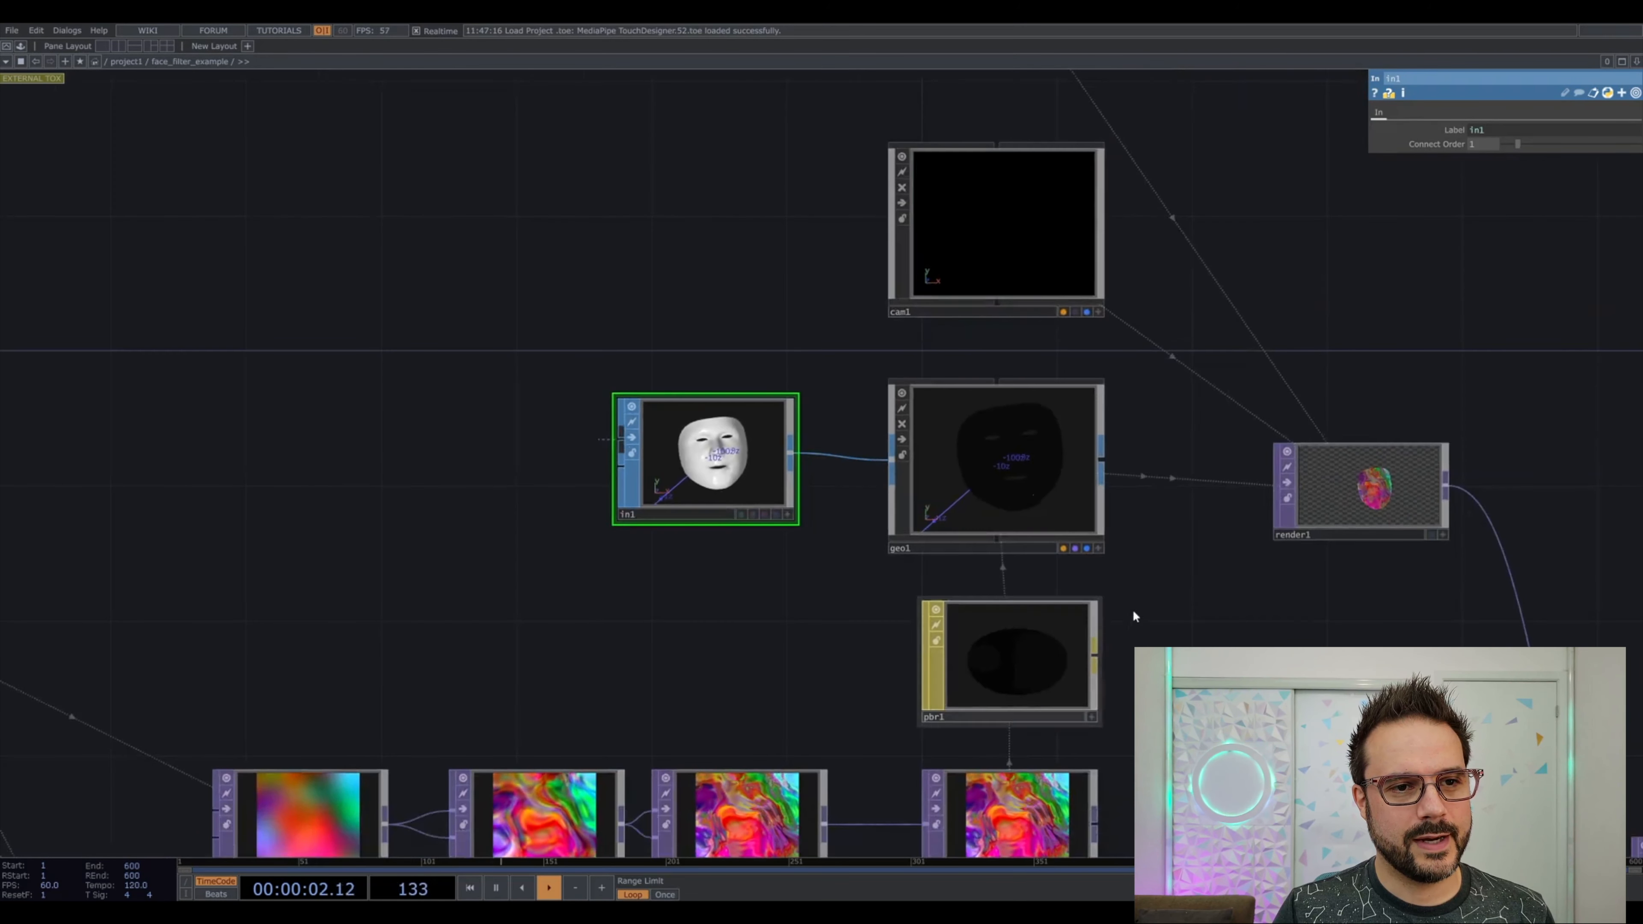
Examine the noise and displace texture chain feeding the pbr1 material and the rendered face mask in render1.
drag(1218, 577, 1081, 365)
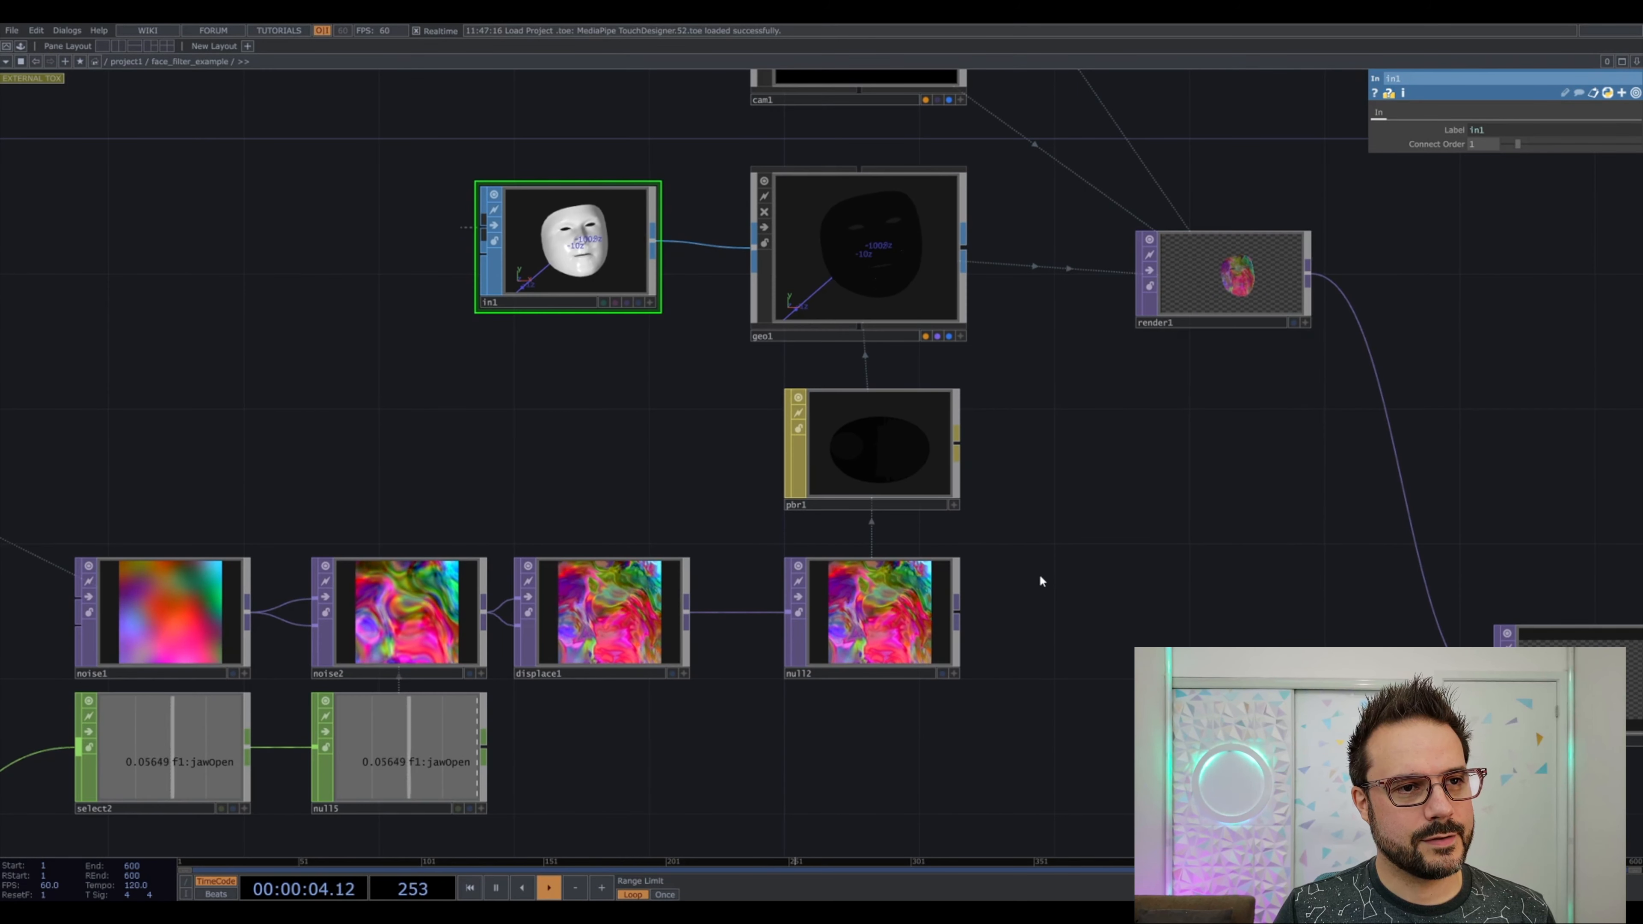
drag(505, 447, 1157, 250)
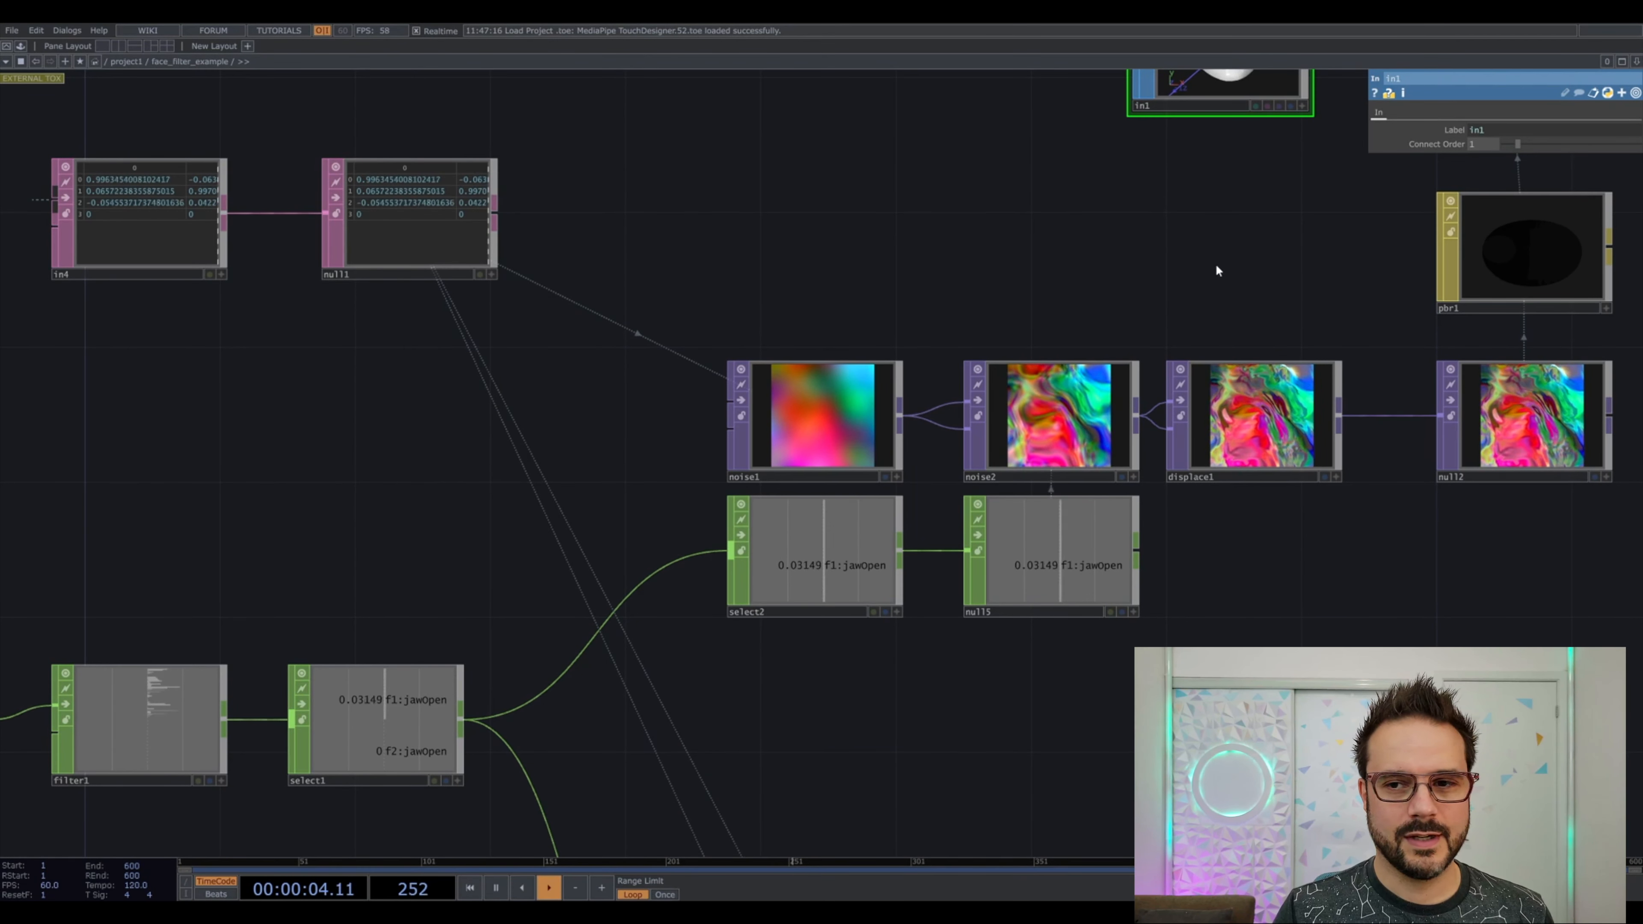
drag(1214, 268, 914, 476)
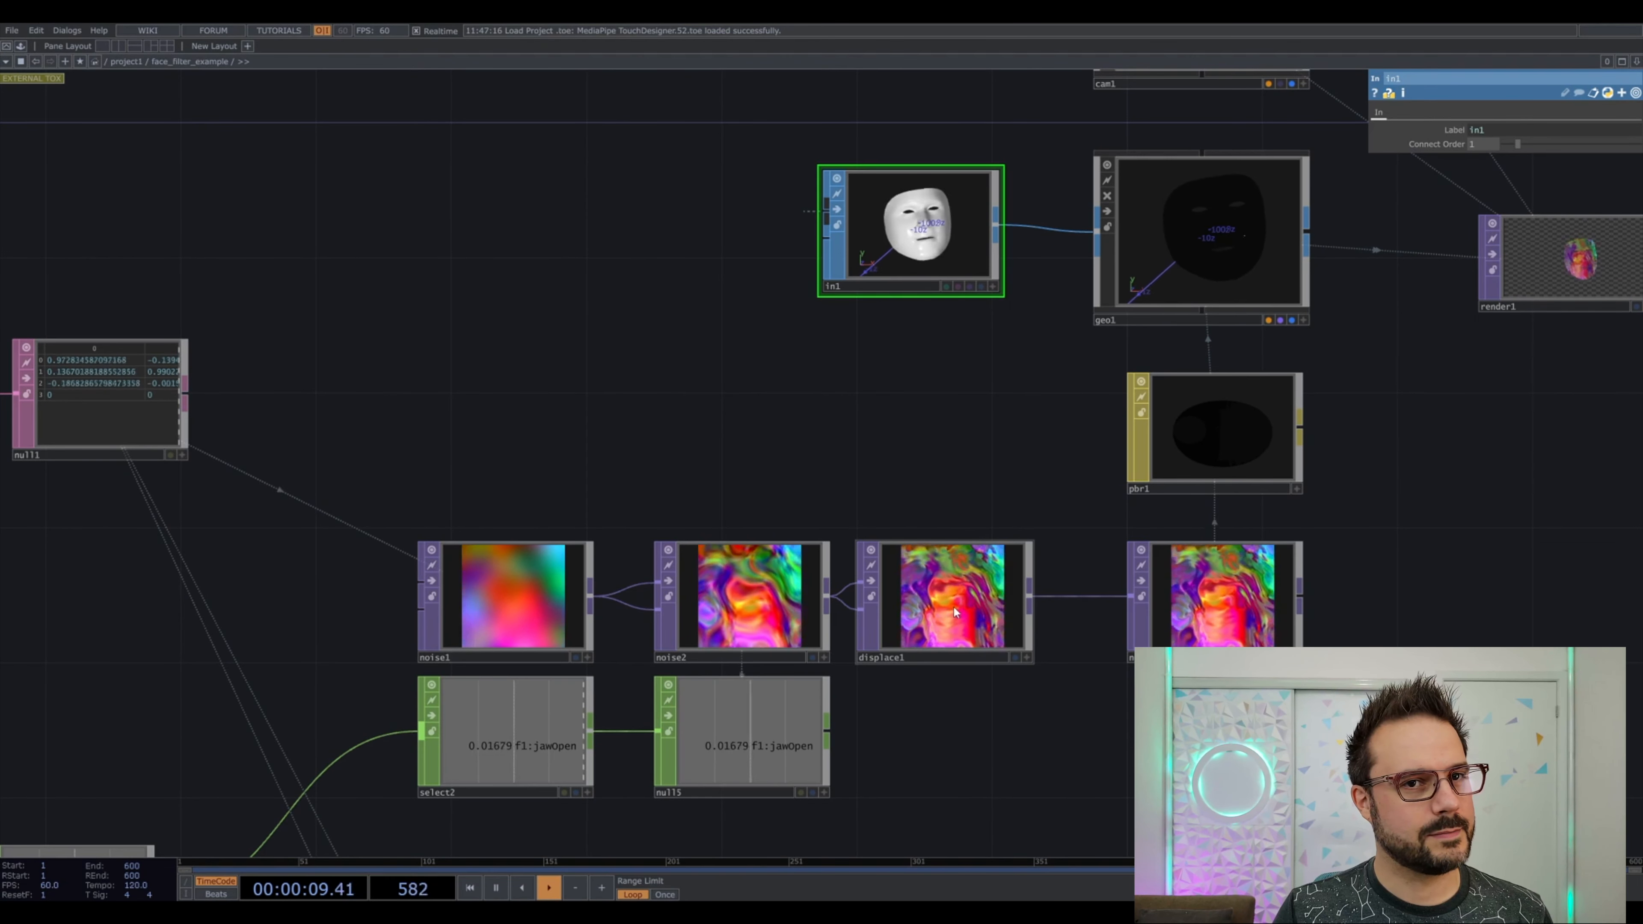
drag(1500, 371, 1269, 448)
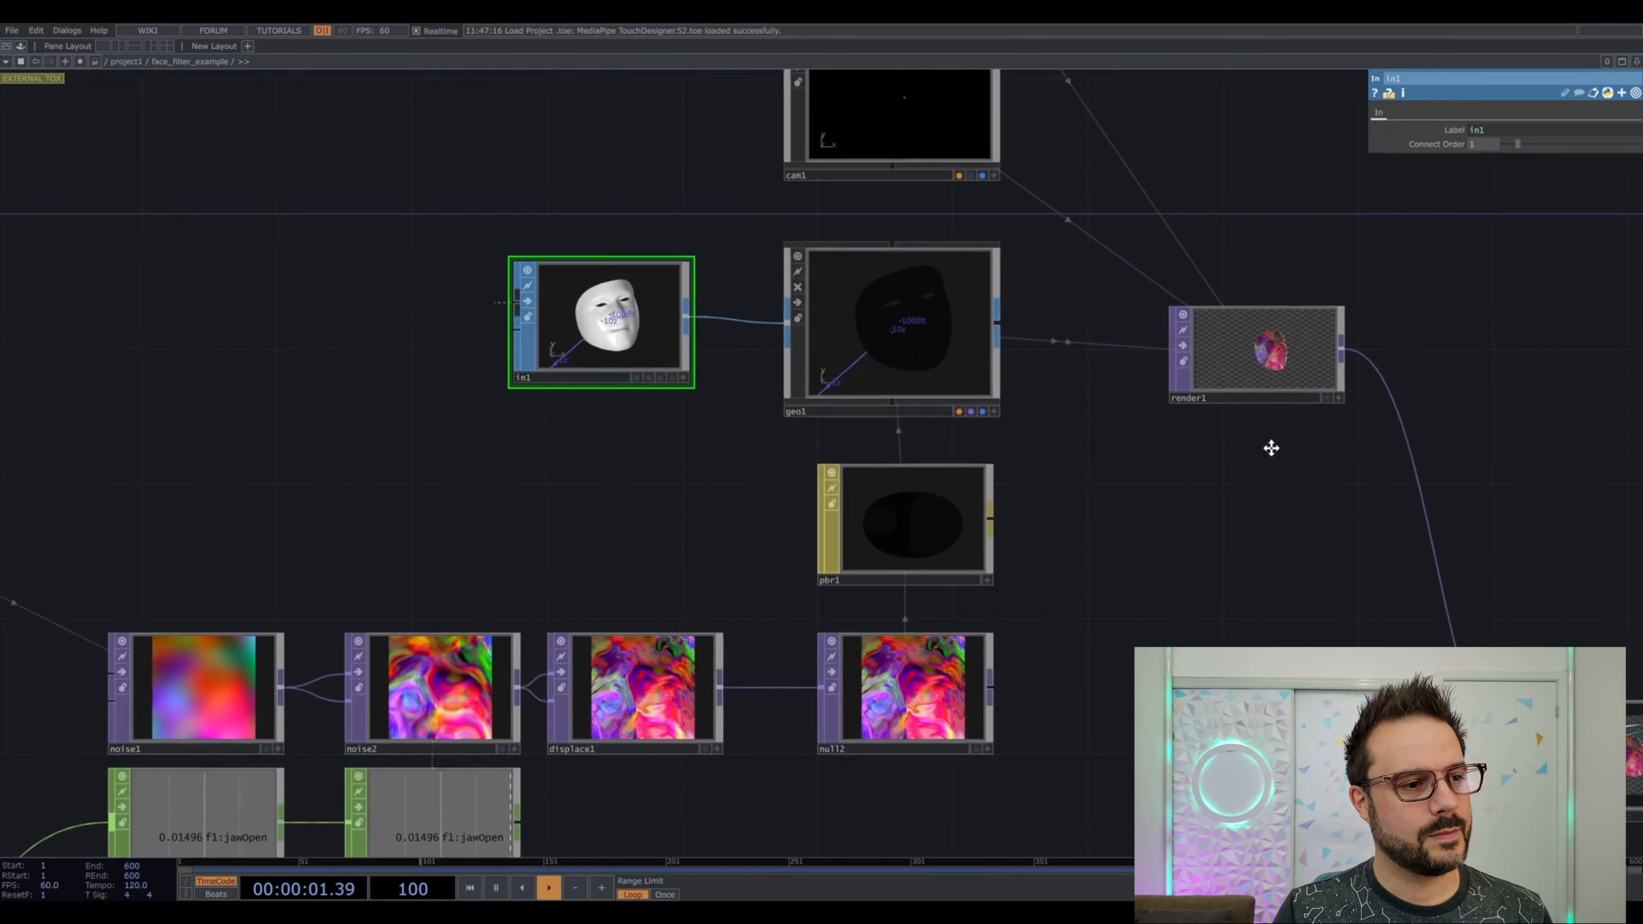
scroll(1258, 447, up, 8)
drag(1258, 551, 1267, 656)
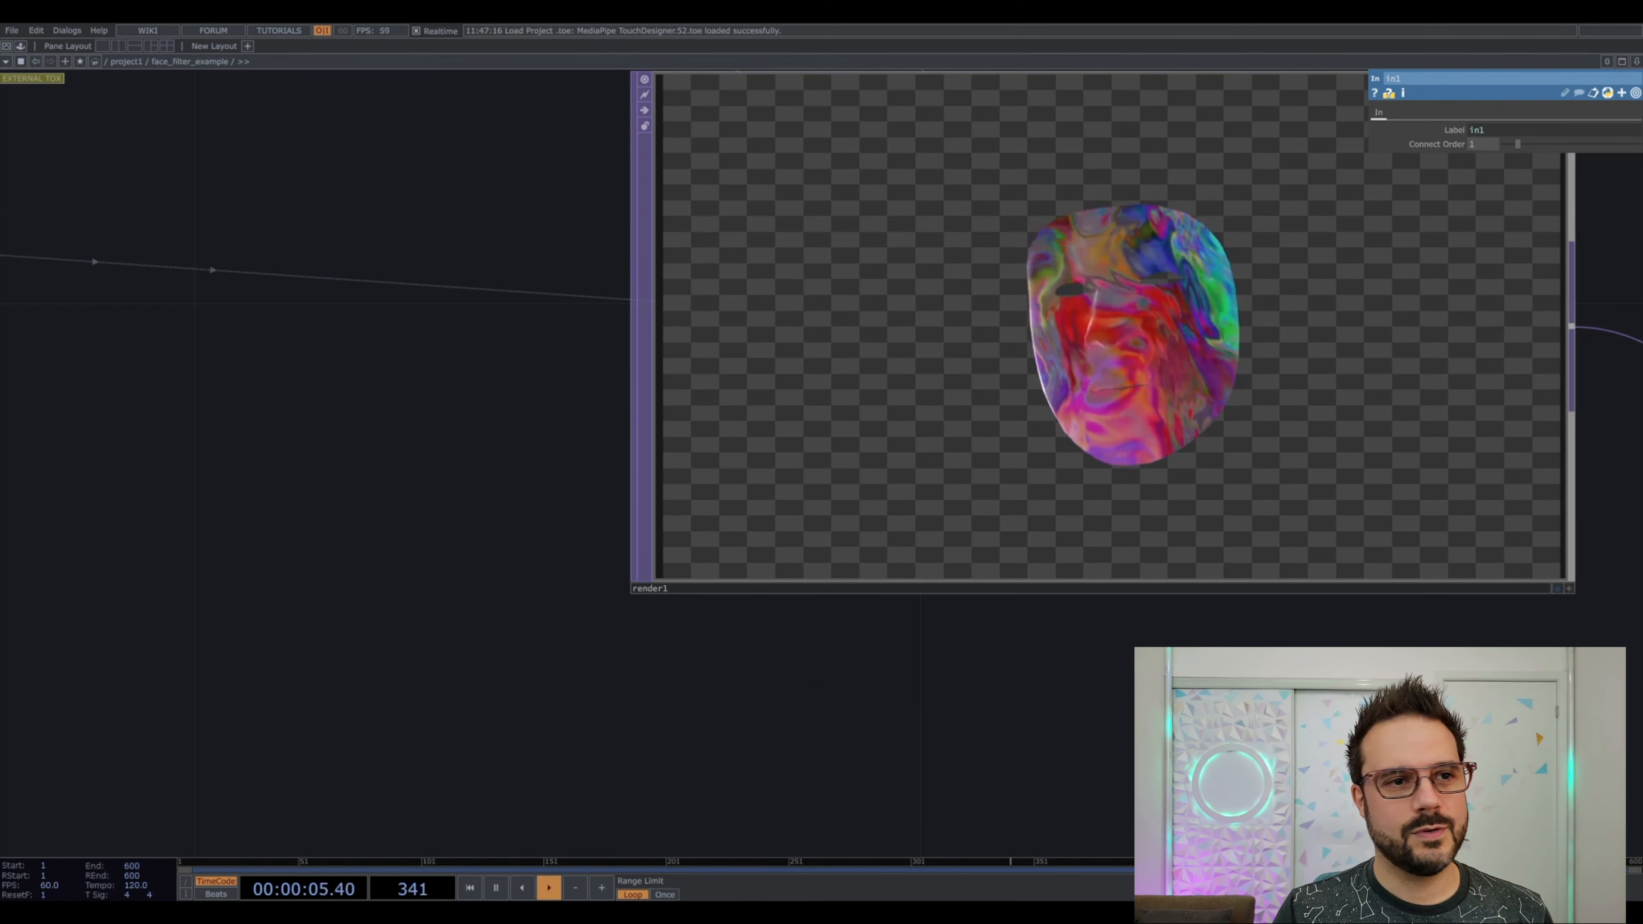
scroll(1261, 696, down, 4)
scroll(1265, 698, down, 4)
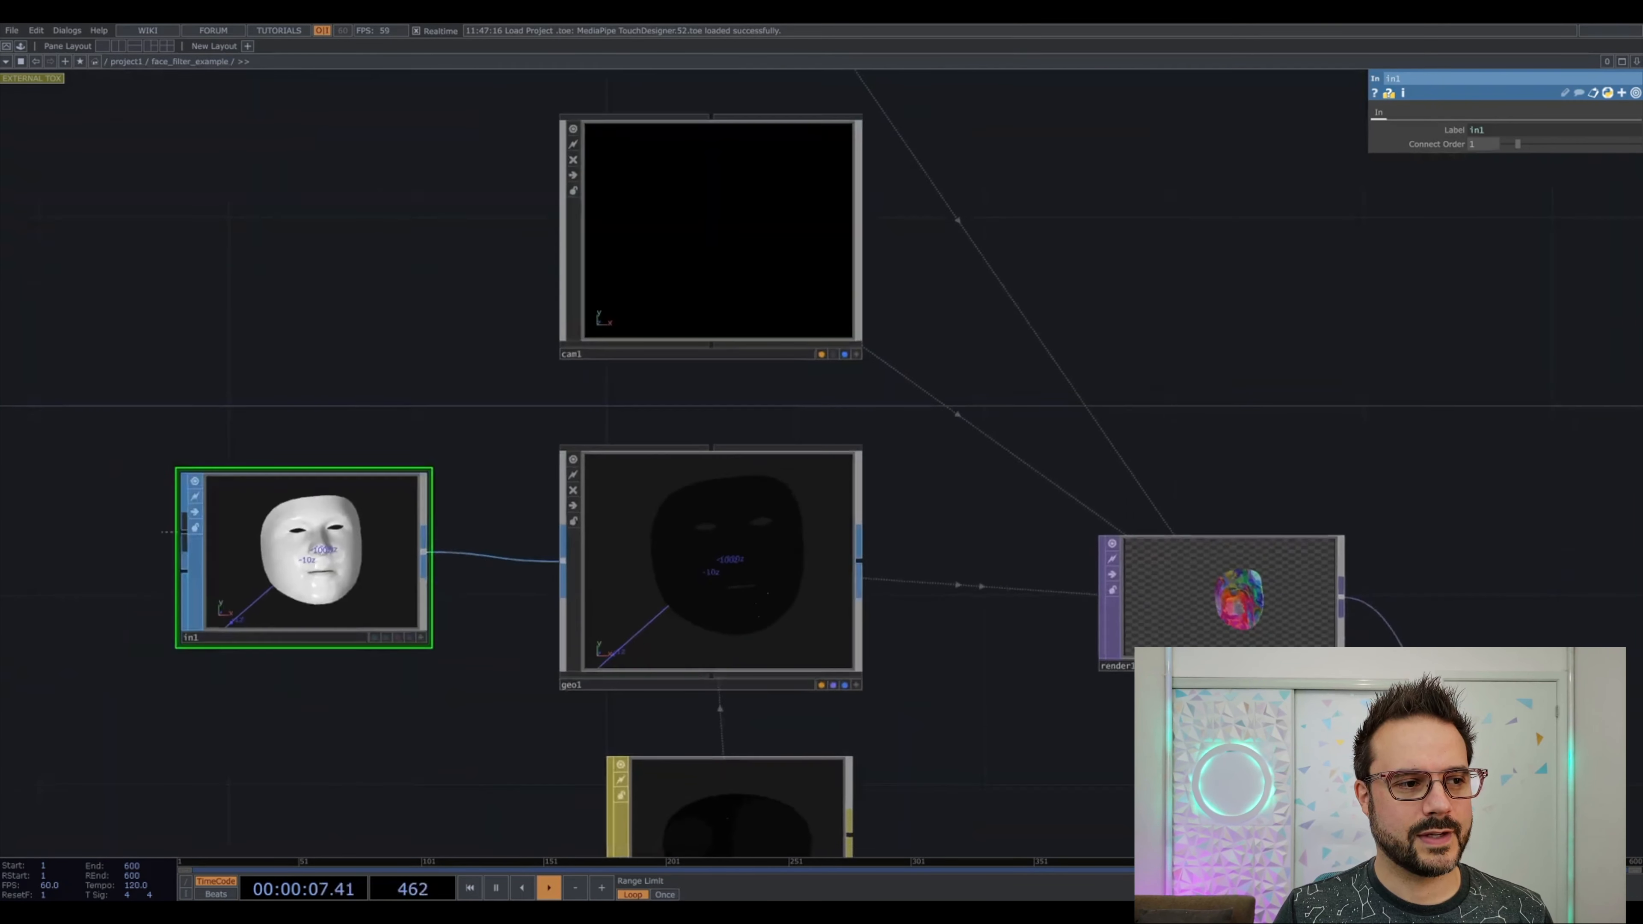
Examine the facial blend shape channels in the incoming channel data inside face_filter_example.
drag(1061, 734, 1130, 433)
scroll(1134, 453, down, 3)
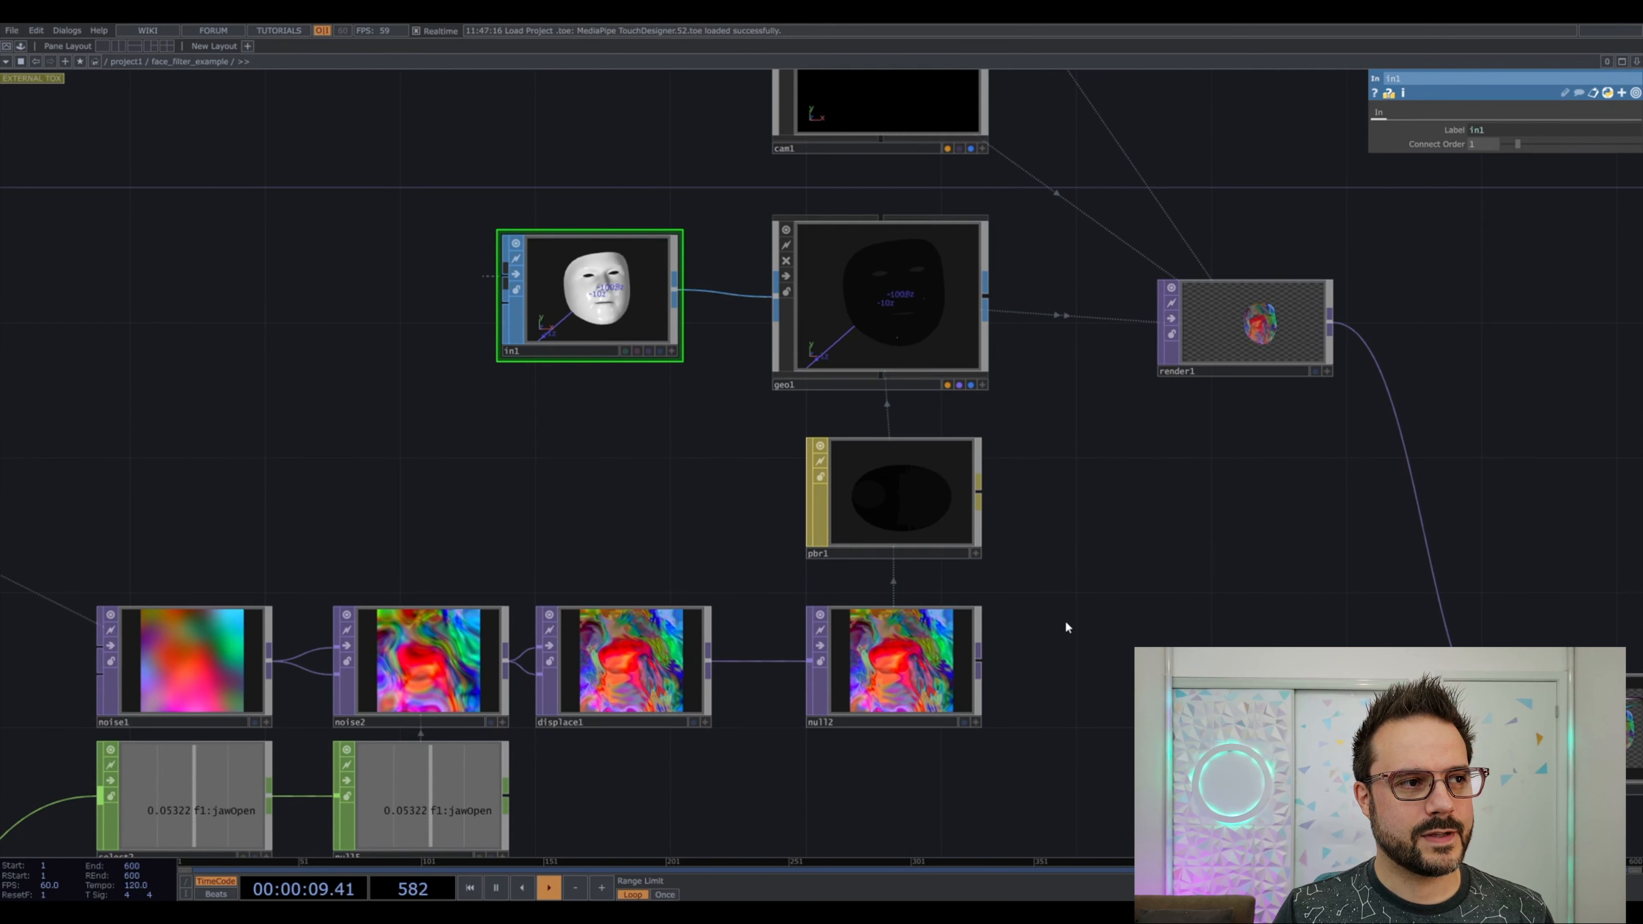
scroll(1112, 698, down, 3)
drag(1100, 731, 1481, 398)
drag(378, 719, 1065, 652)
scroll(773, 367, up, 12)
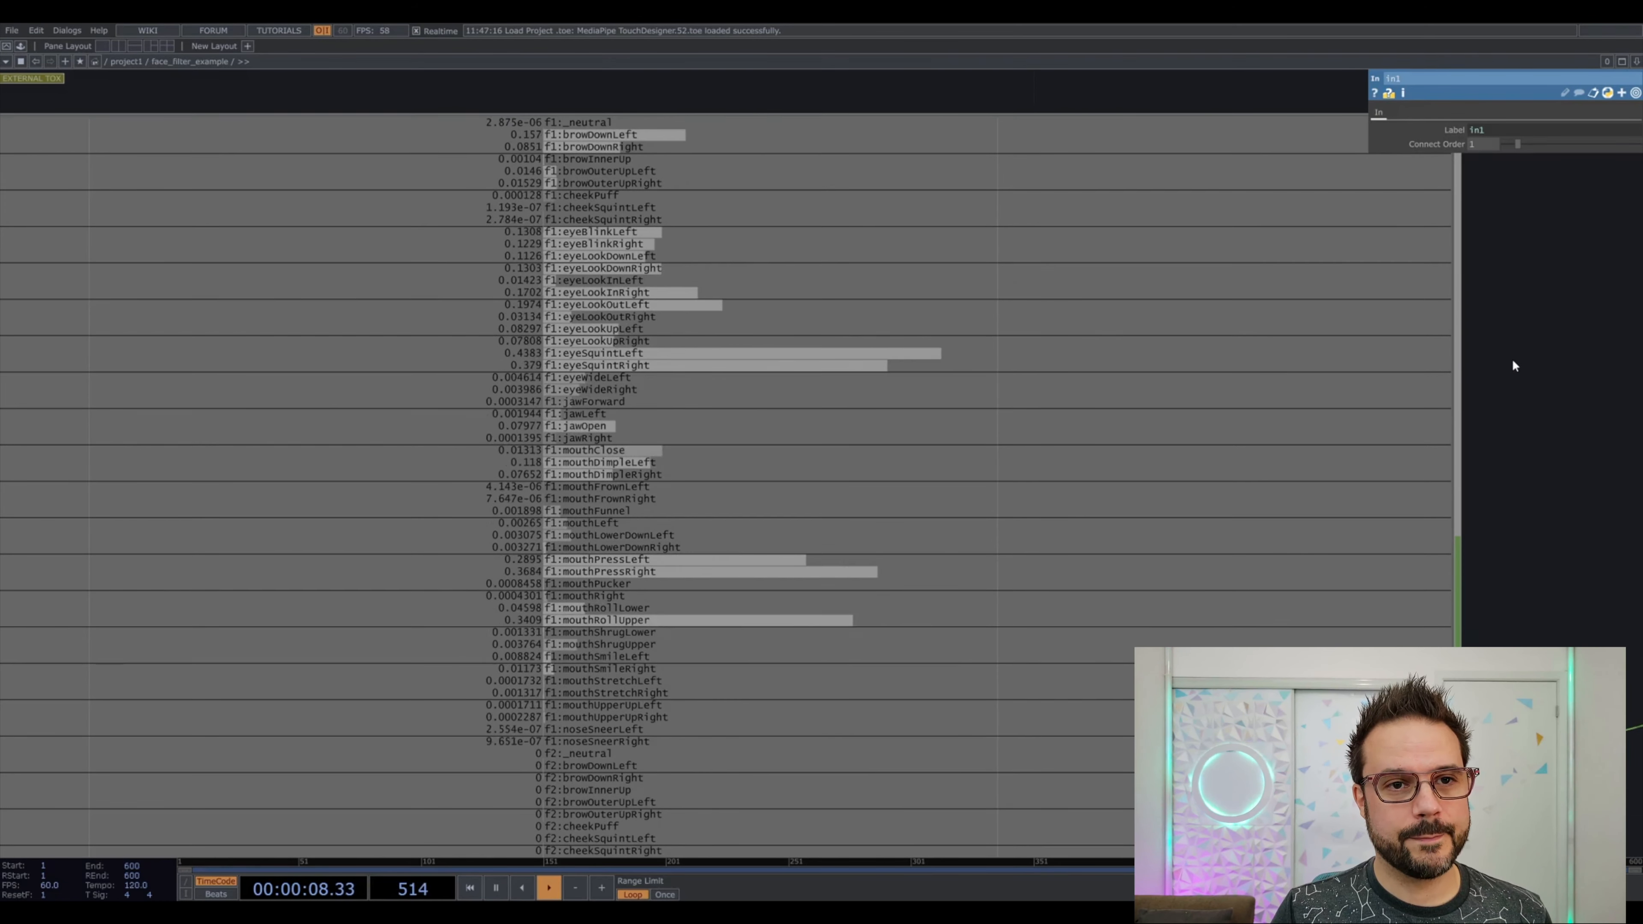
Follow the jawOpen channel from filter1 and select1 through null5 to the noise textures.
scroll(1513, 359, down, 10)
drag(1456, 352, 993, 358)
scroll(993, 358, down, 7)
drag(1229, 389, 395, 546)
drag(1236, 543, 834, 667)
scroll(1112, 600, down, 3)
scroll(1113, 601, down, 5)
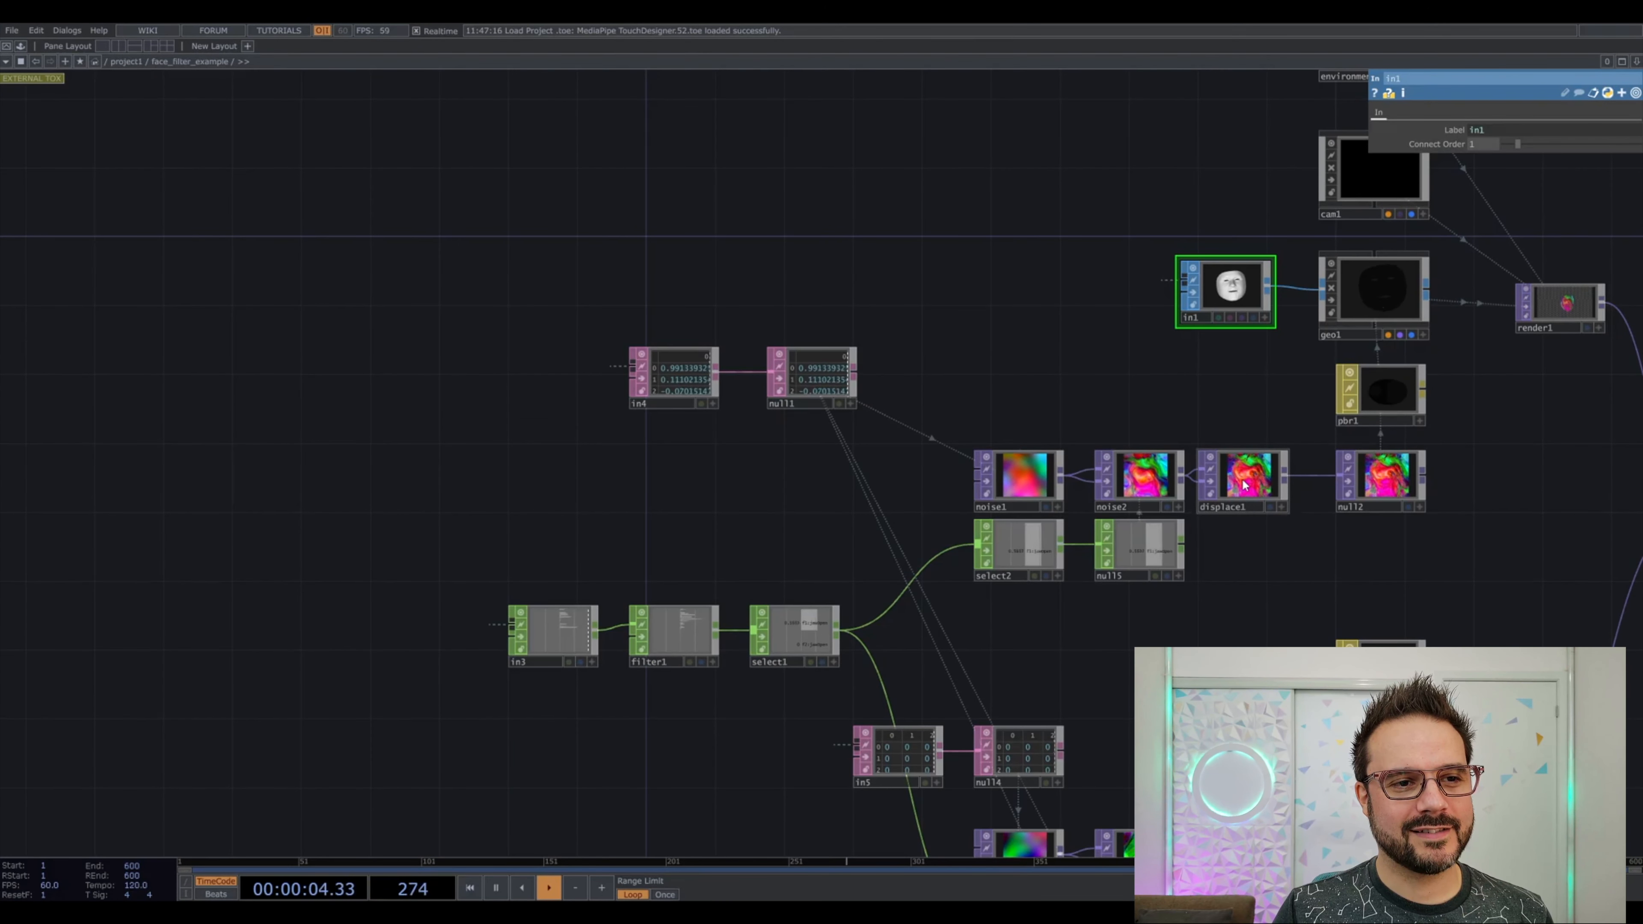
Examine the torus halo setup, including geo4's transform matrix reference to null1, and follow render2 towards the final composite.
drag(1233, 576, 1149, 446)
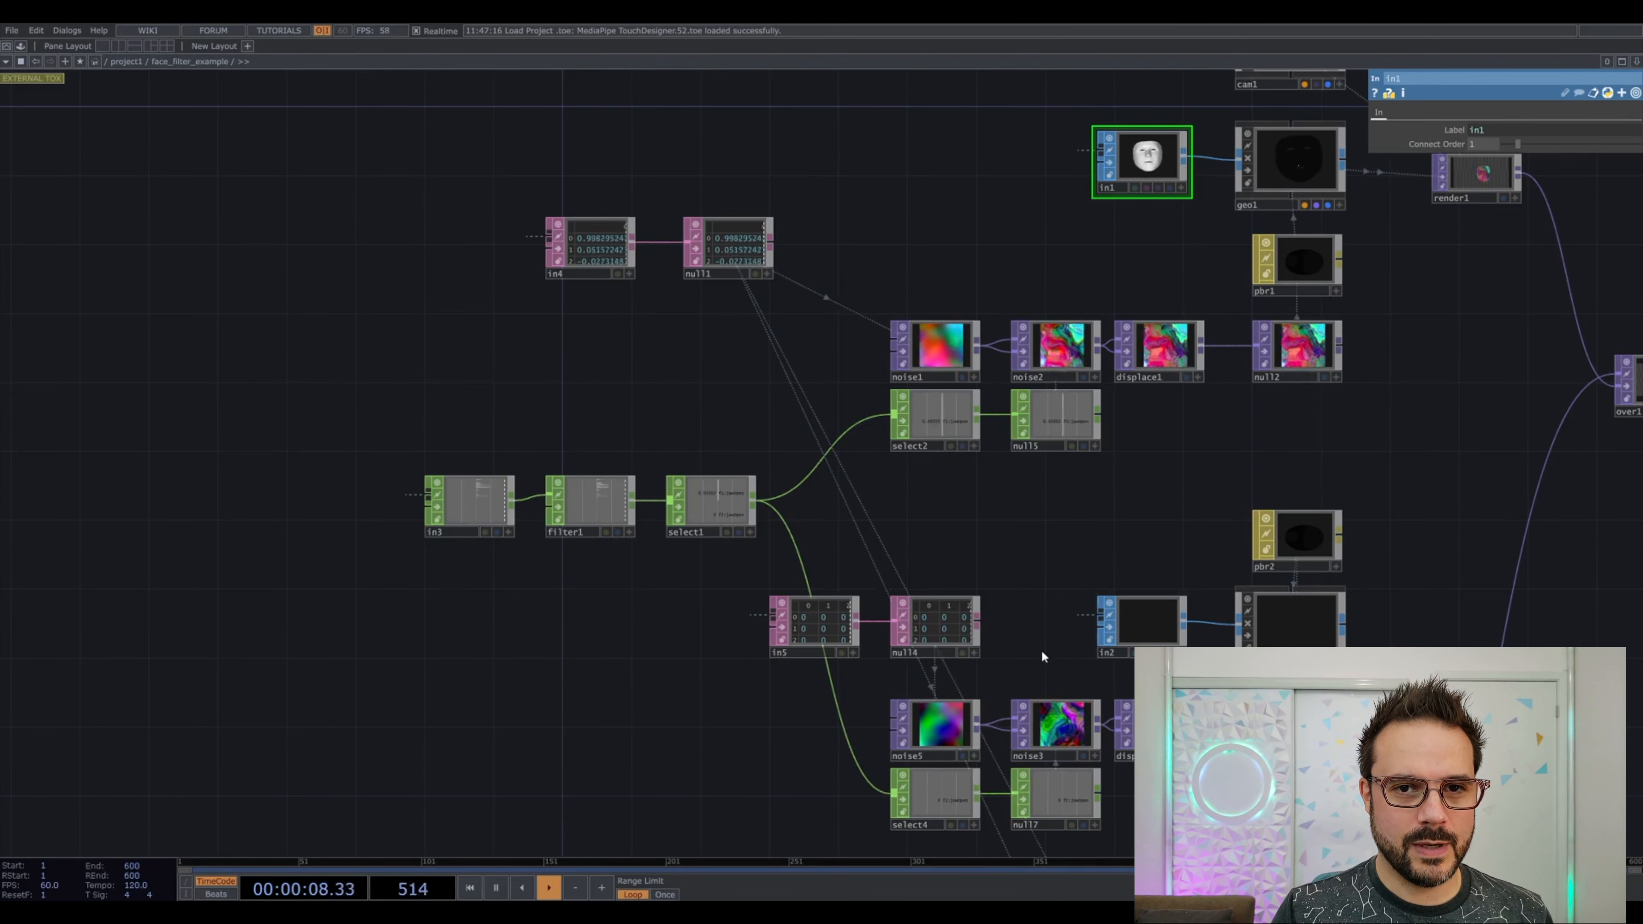
drag(1042, 603, 1019, 413)
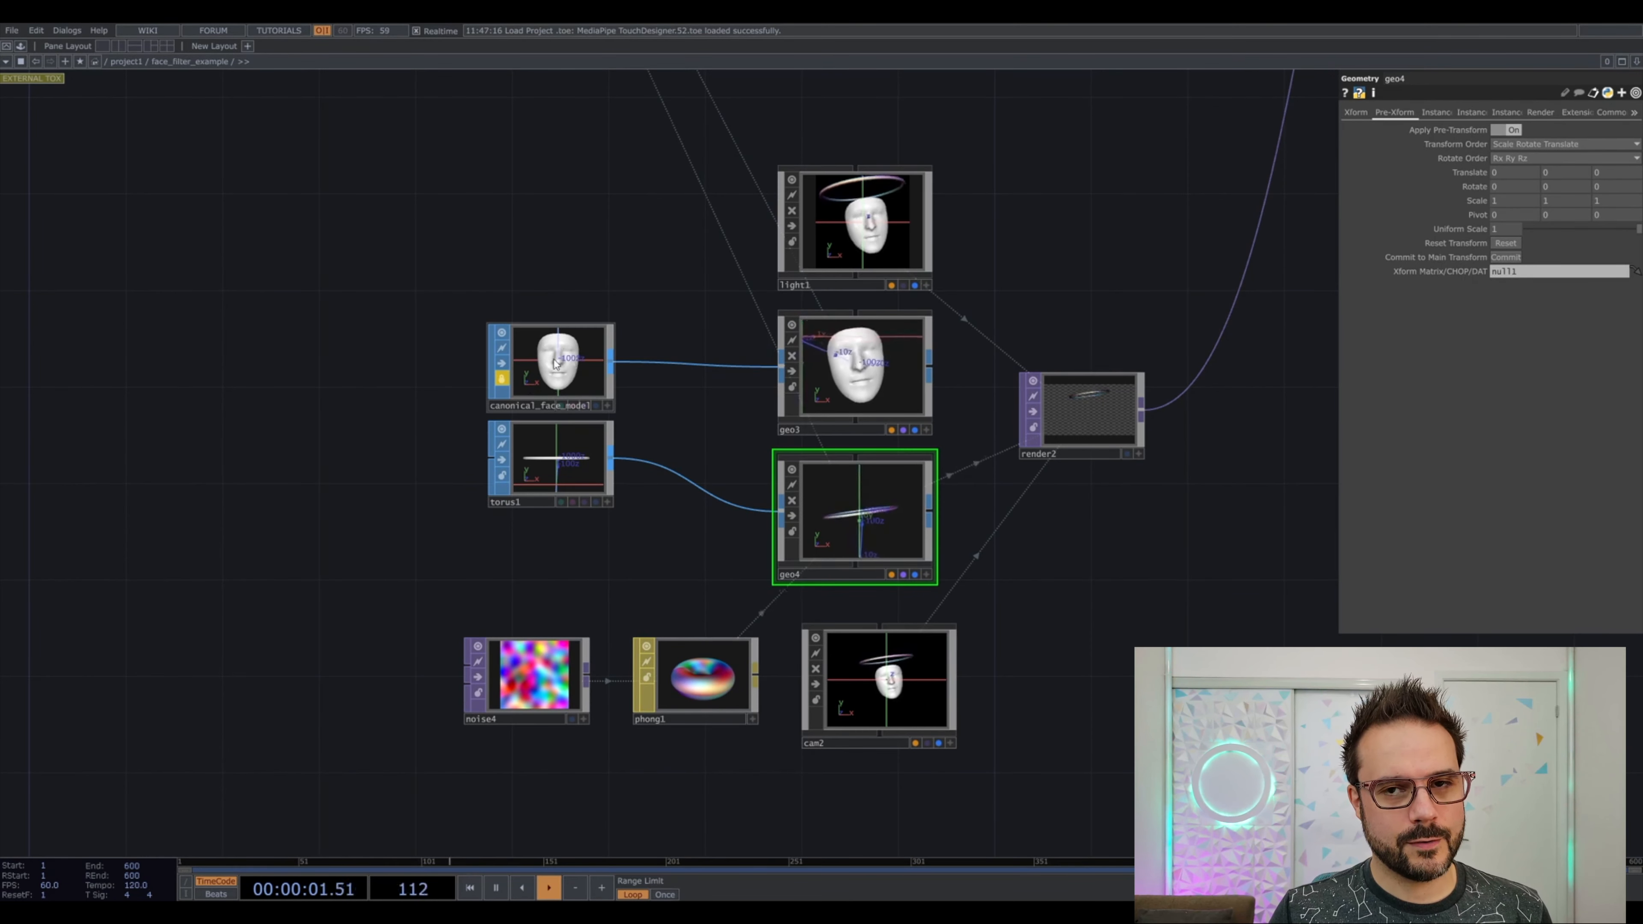
scroll(578, 379, up, 5)
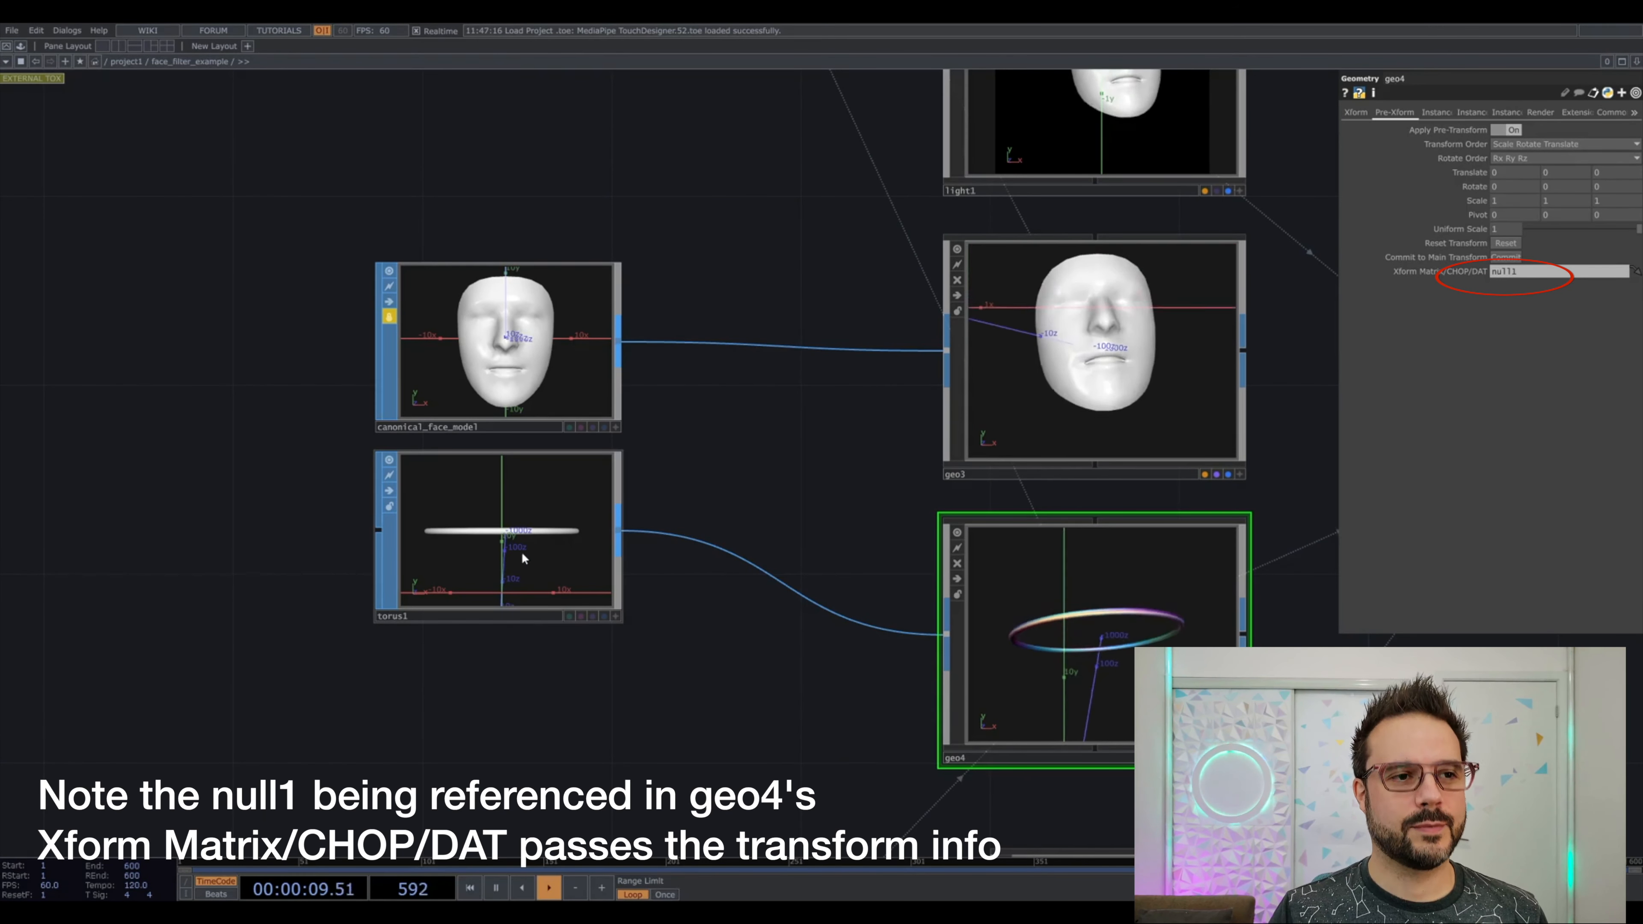
scroll(666, 467, down, 5)
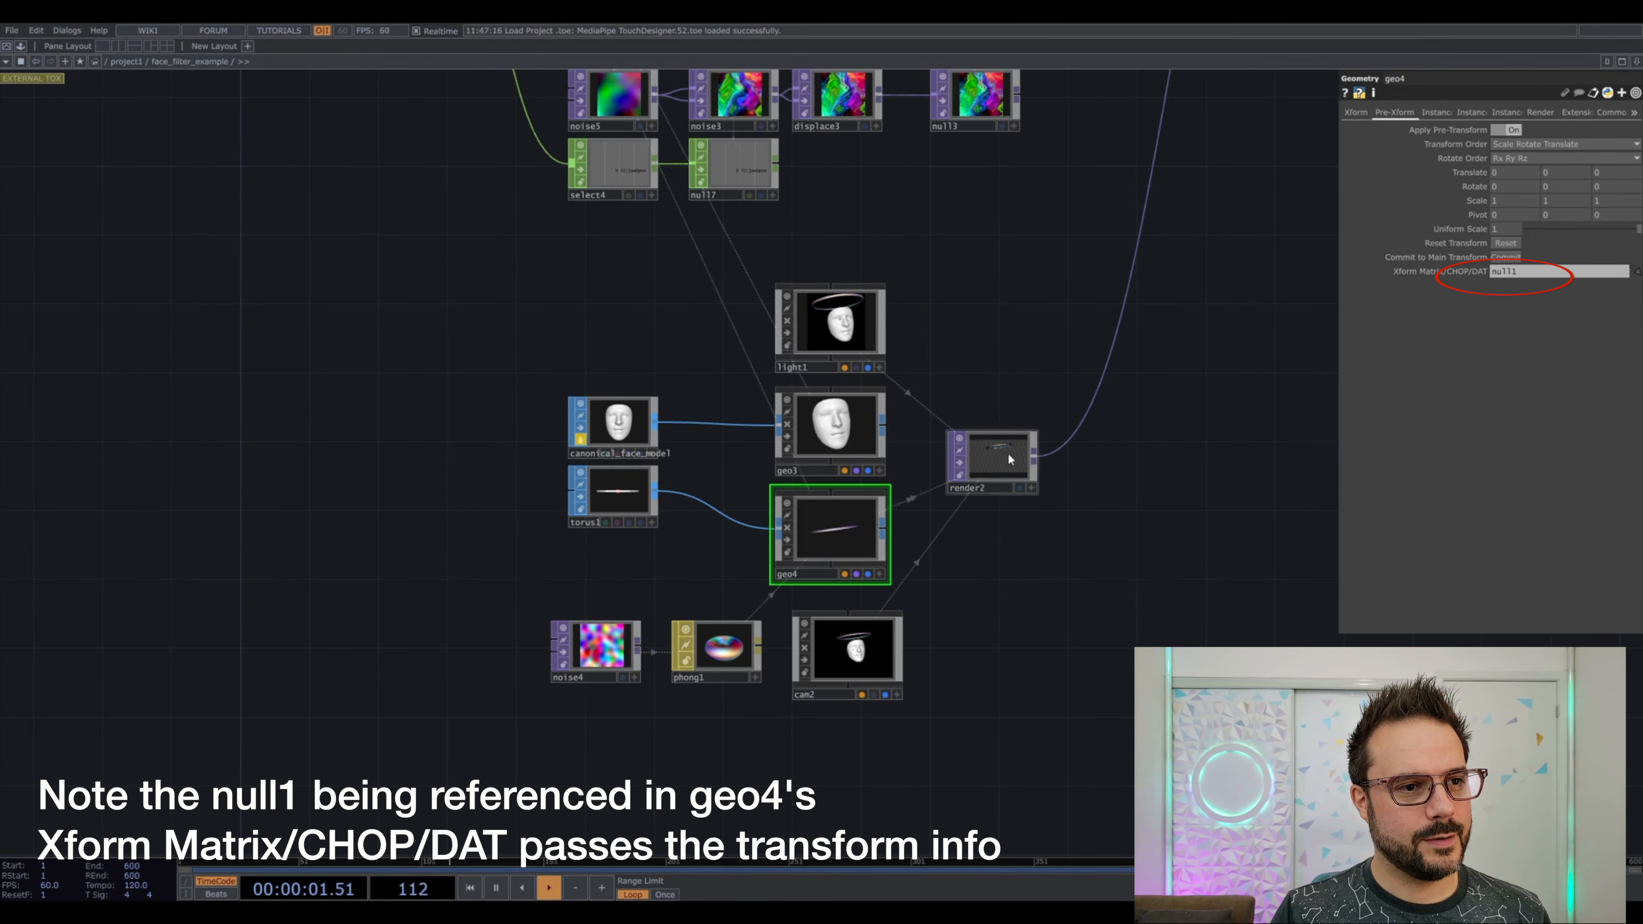
scroll(1014, 462, up, 6)
scroll(965, 426, down, 5)
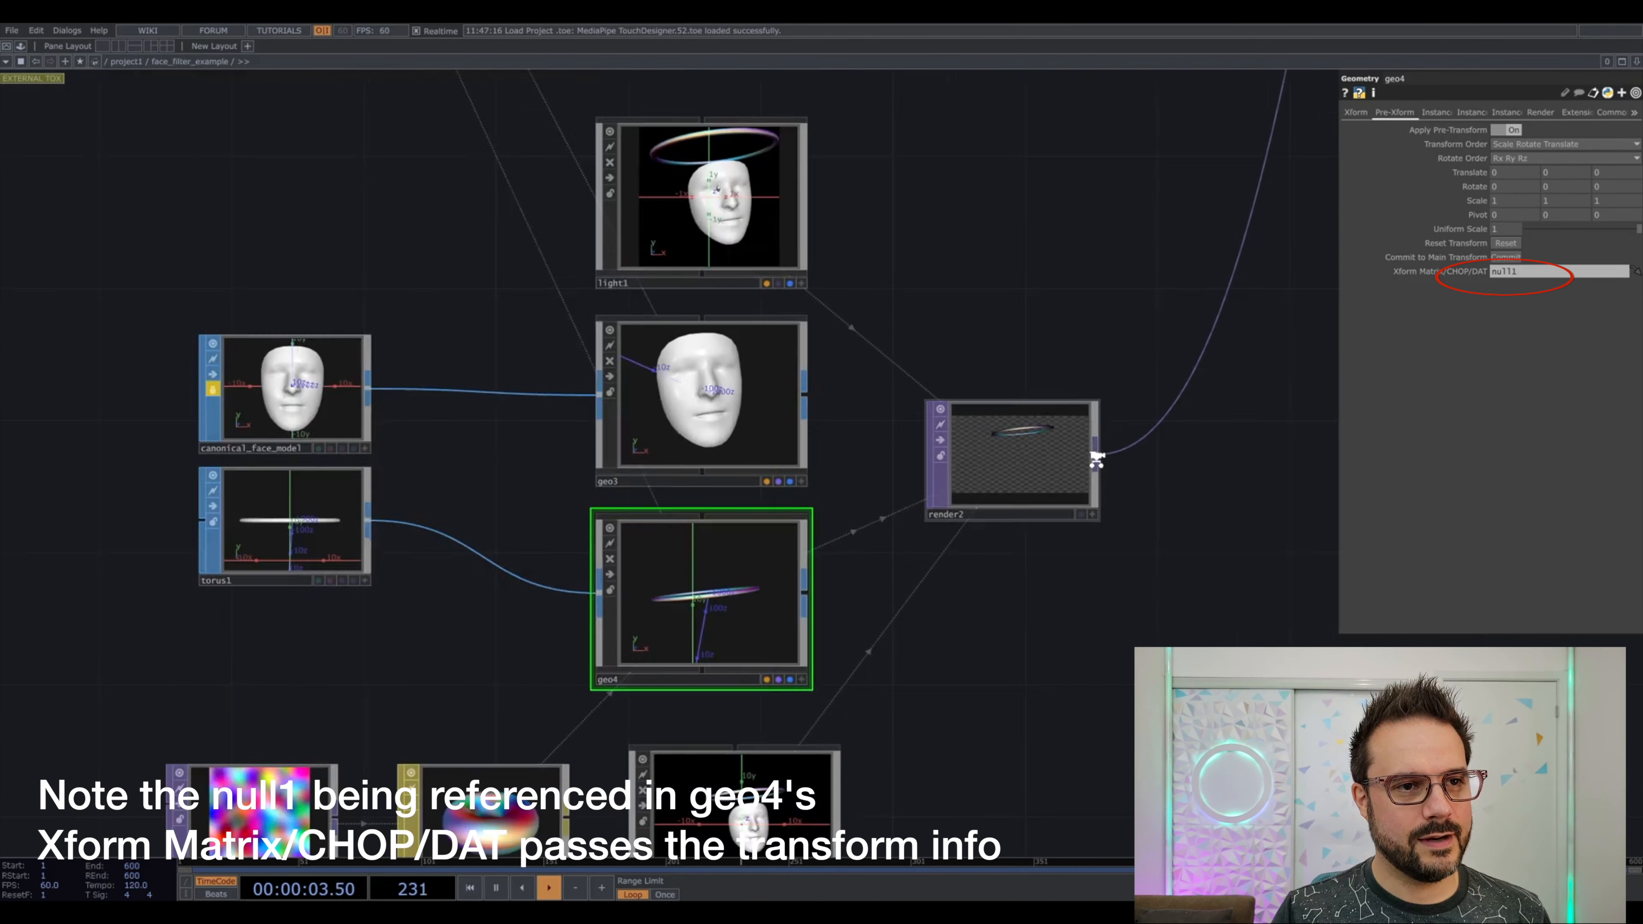
drag(1160, 224, 863, 718)
drag(1034, 352, 986, 445)
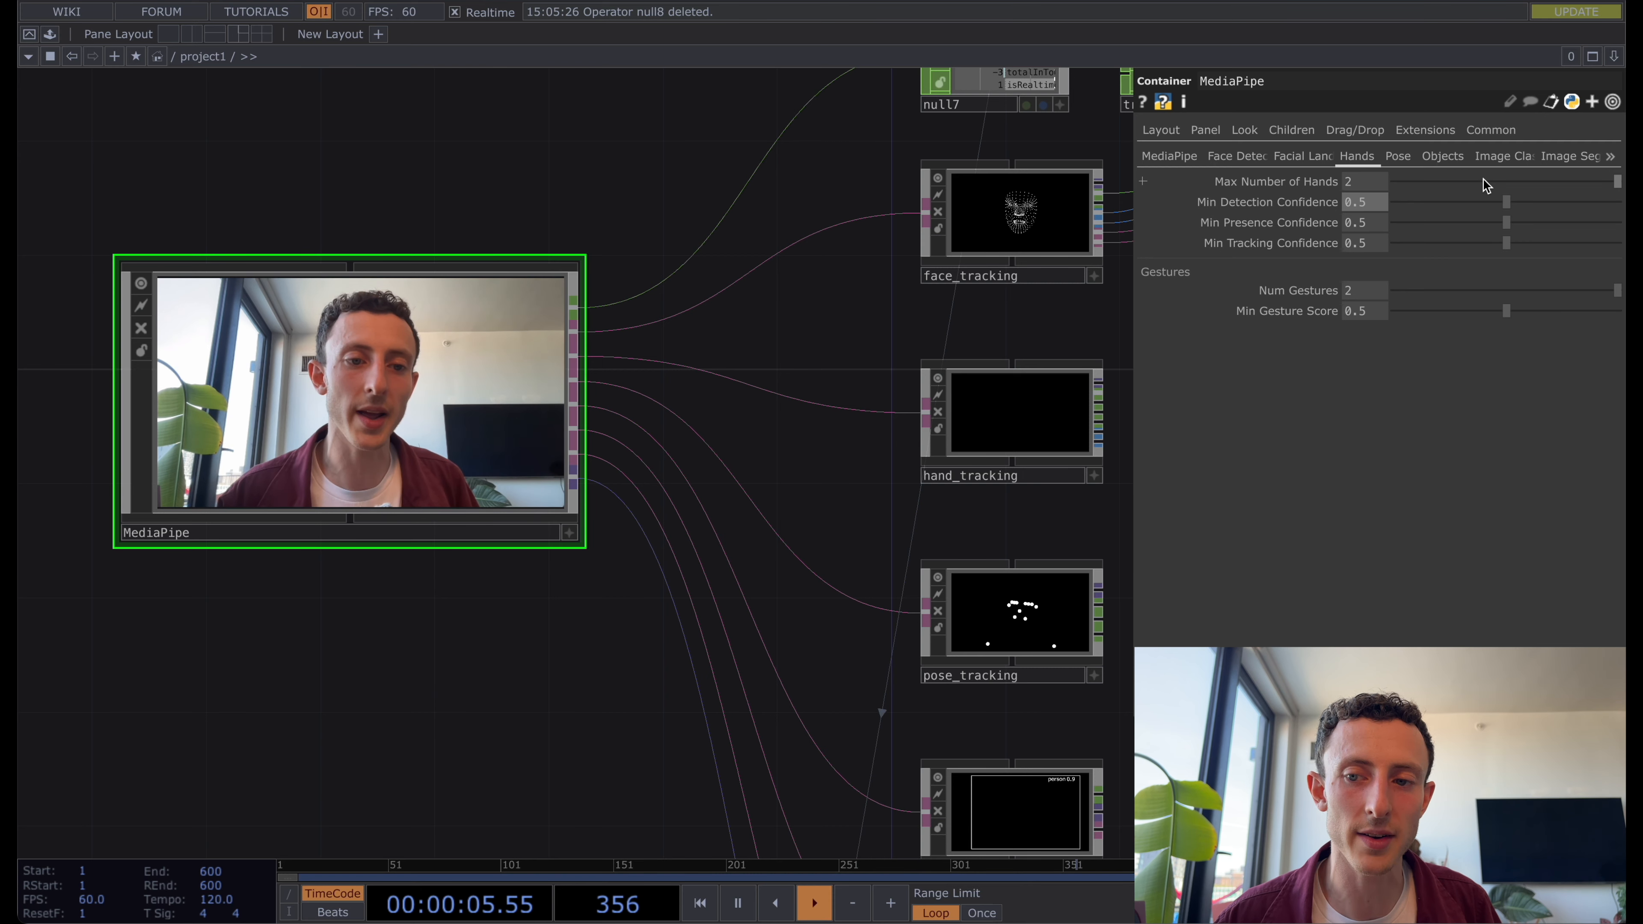
Try a Null TOP on hand_tracking's image output and delete it again.
click(855, 371)
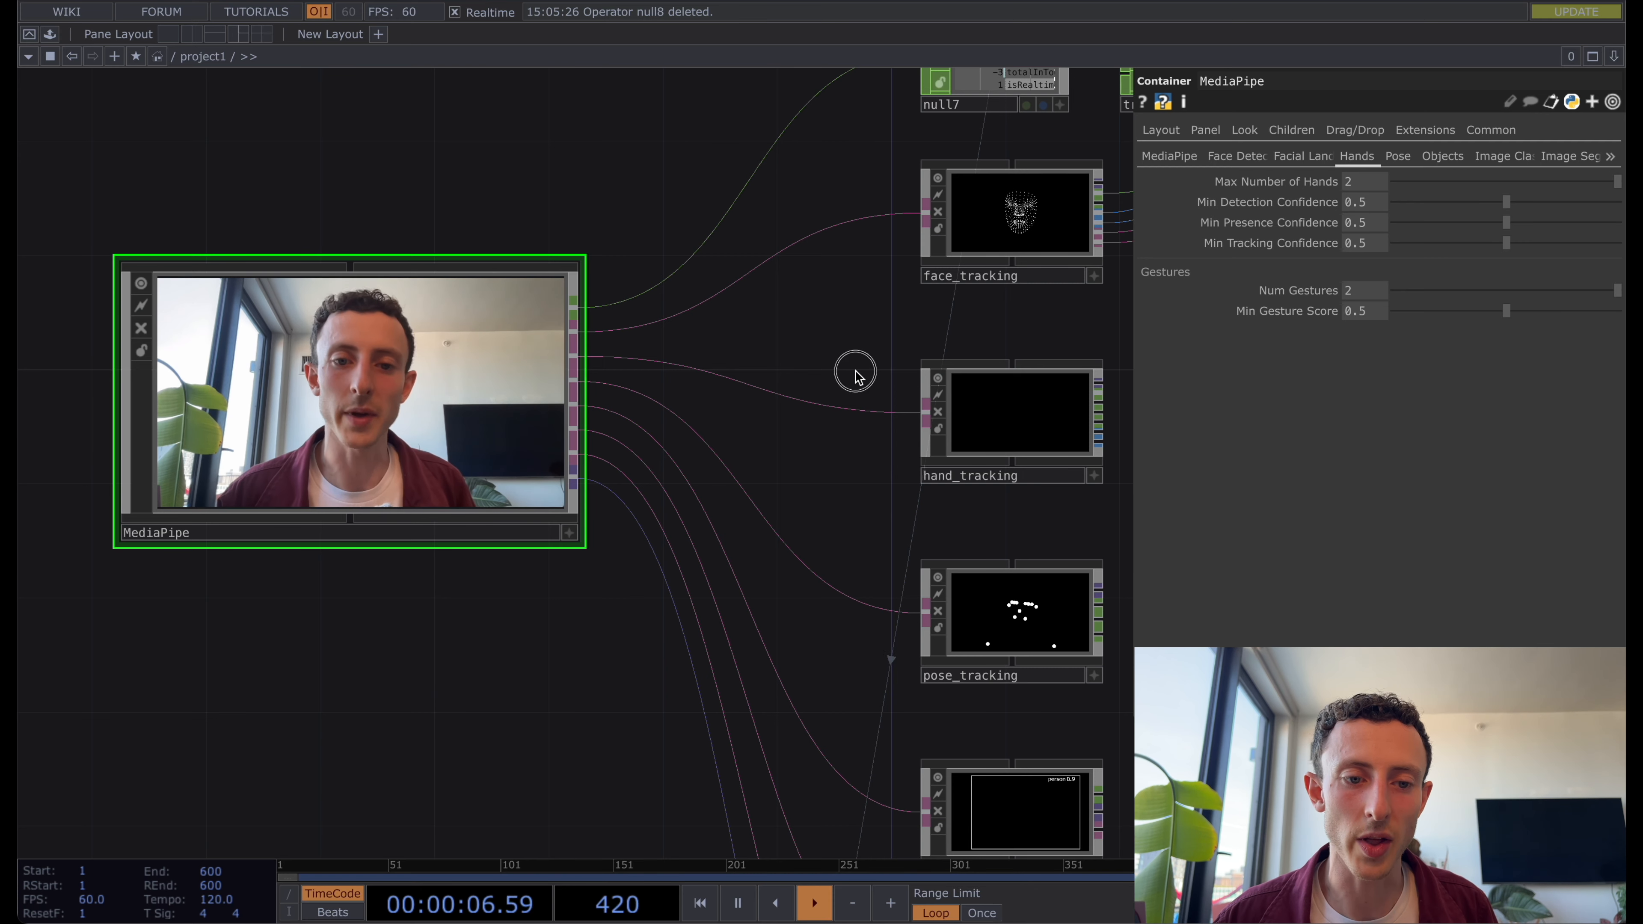
drag(855, 376, 759, 246)
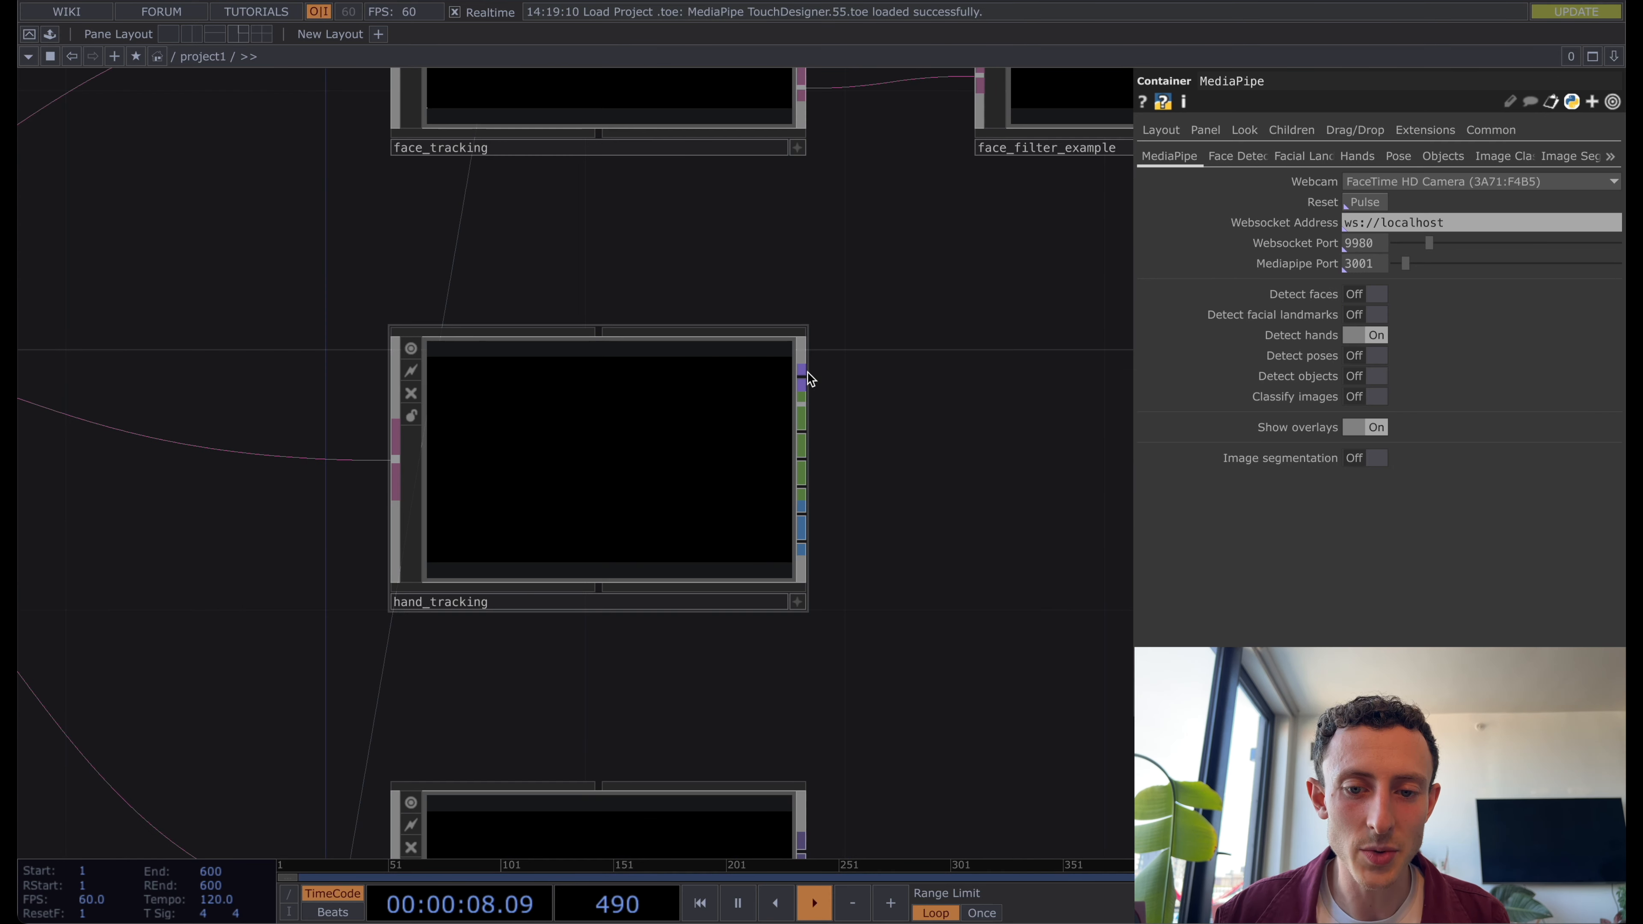
key(Tab)
text(null)
key(Return)
click(818, 372)
drag(826, 372, 1021, 371)
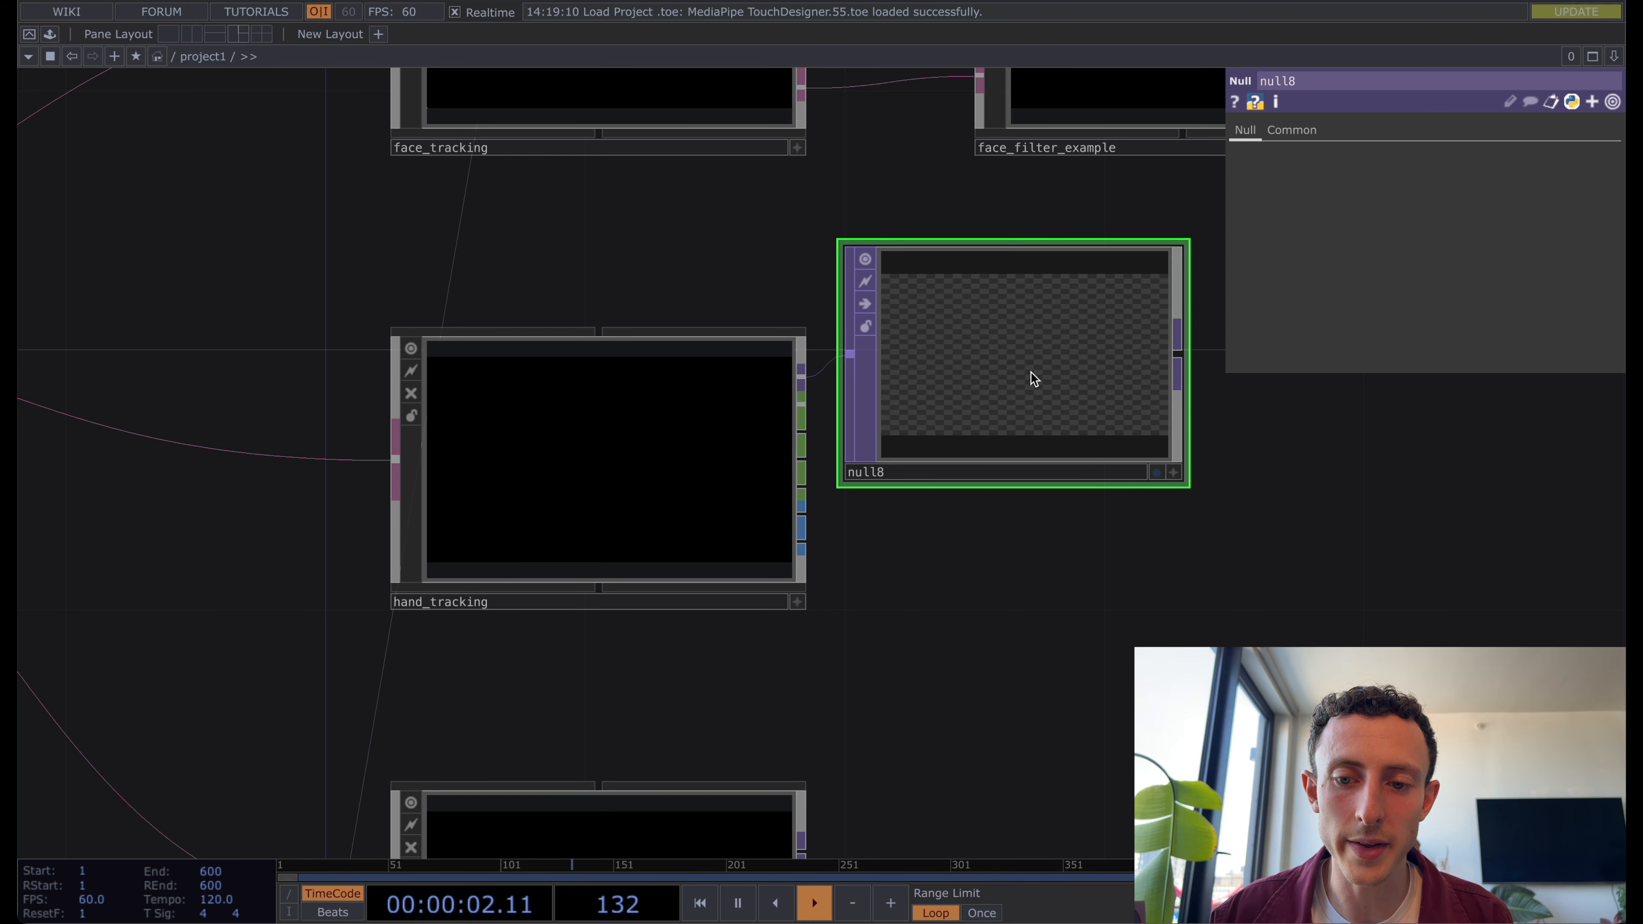
key(Delete)
Connect a Null CHOP to hand_tracking's first channel output and examine its h1 and h2 hand landmark channels.
click(802, 402)
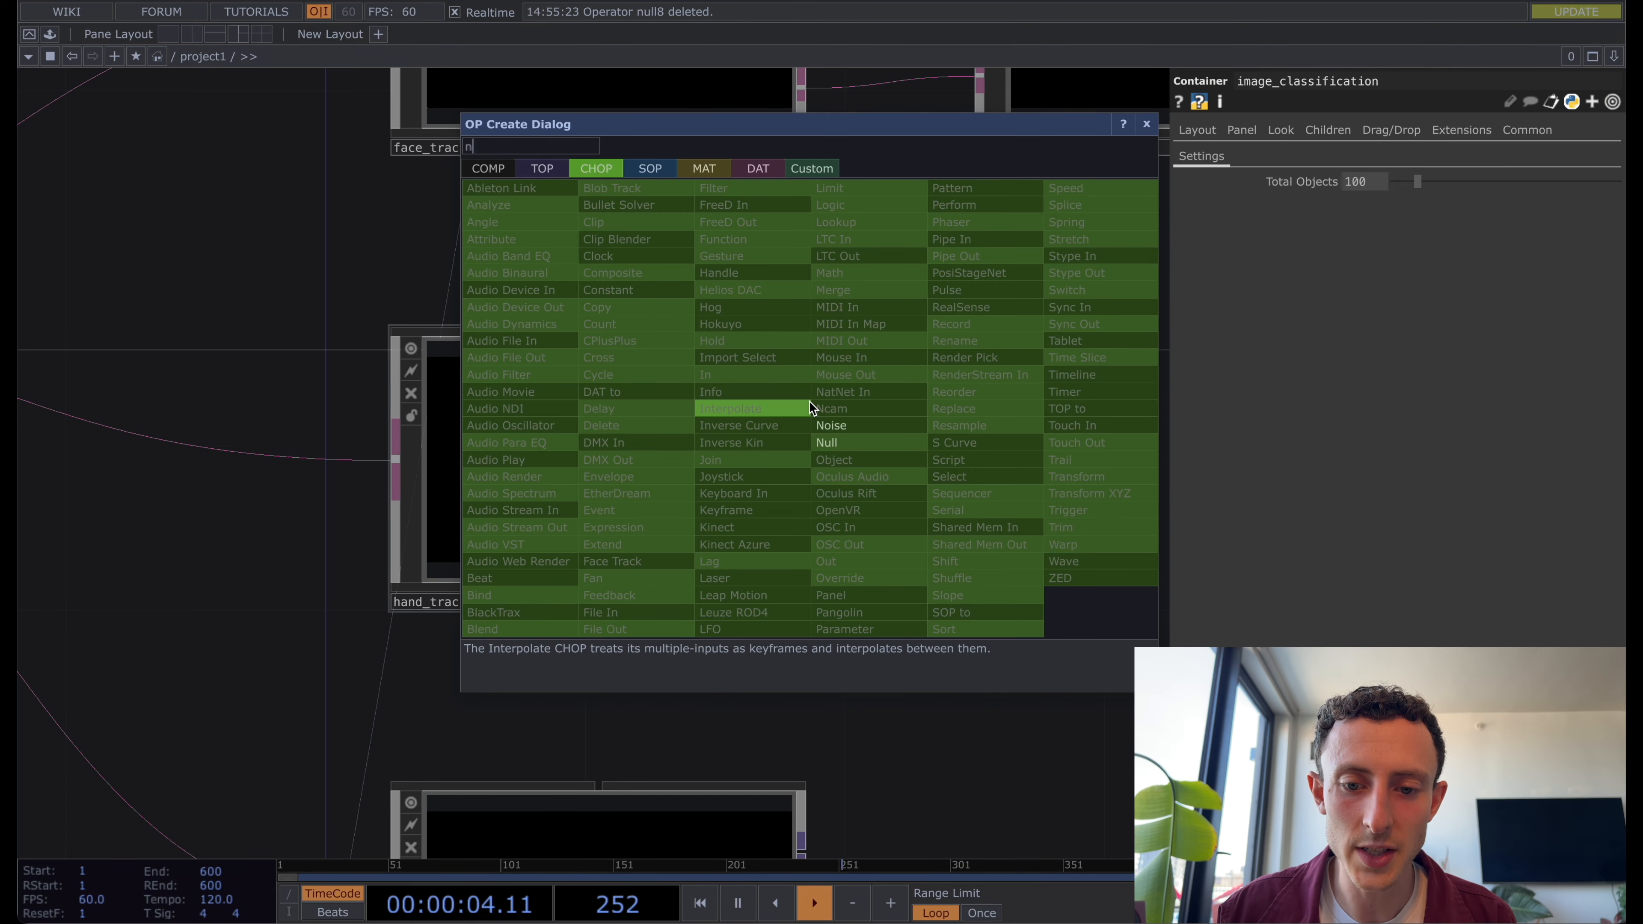
click(809, 403)
drag(809, 401, 987, 399)
drag(899, 163, 731, 163)
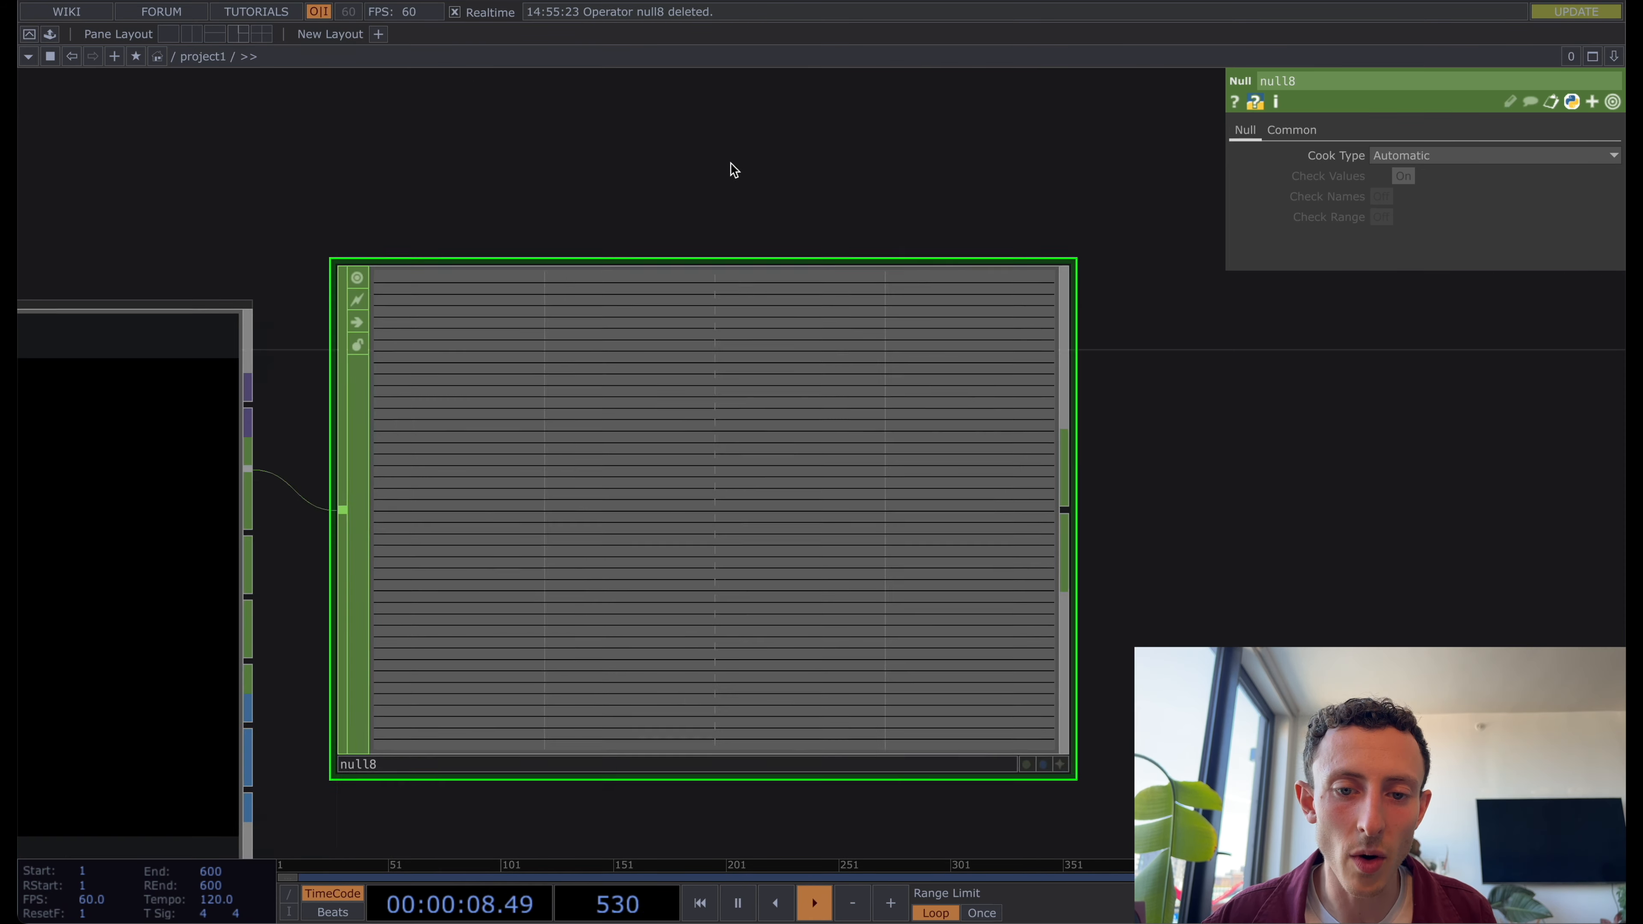
scroll(699, 455, up, 10)
scroll(692, 454, down, 3)
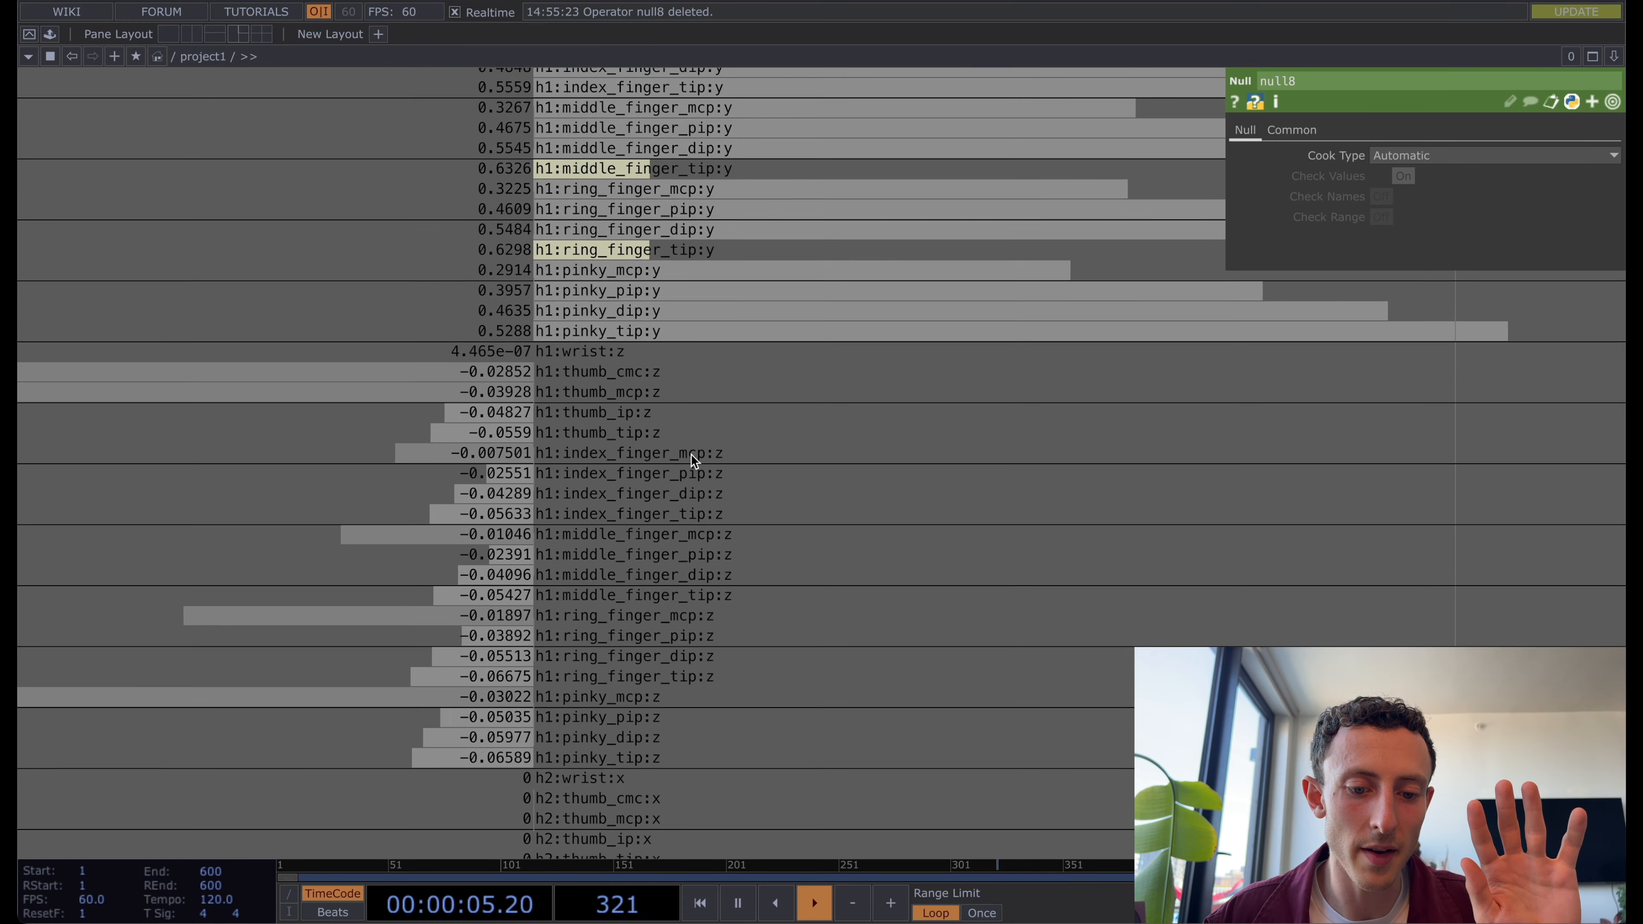
scroll(685, 456, up, 2)
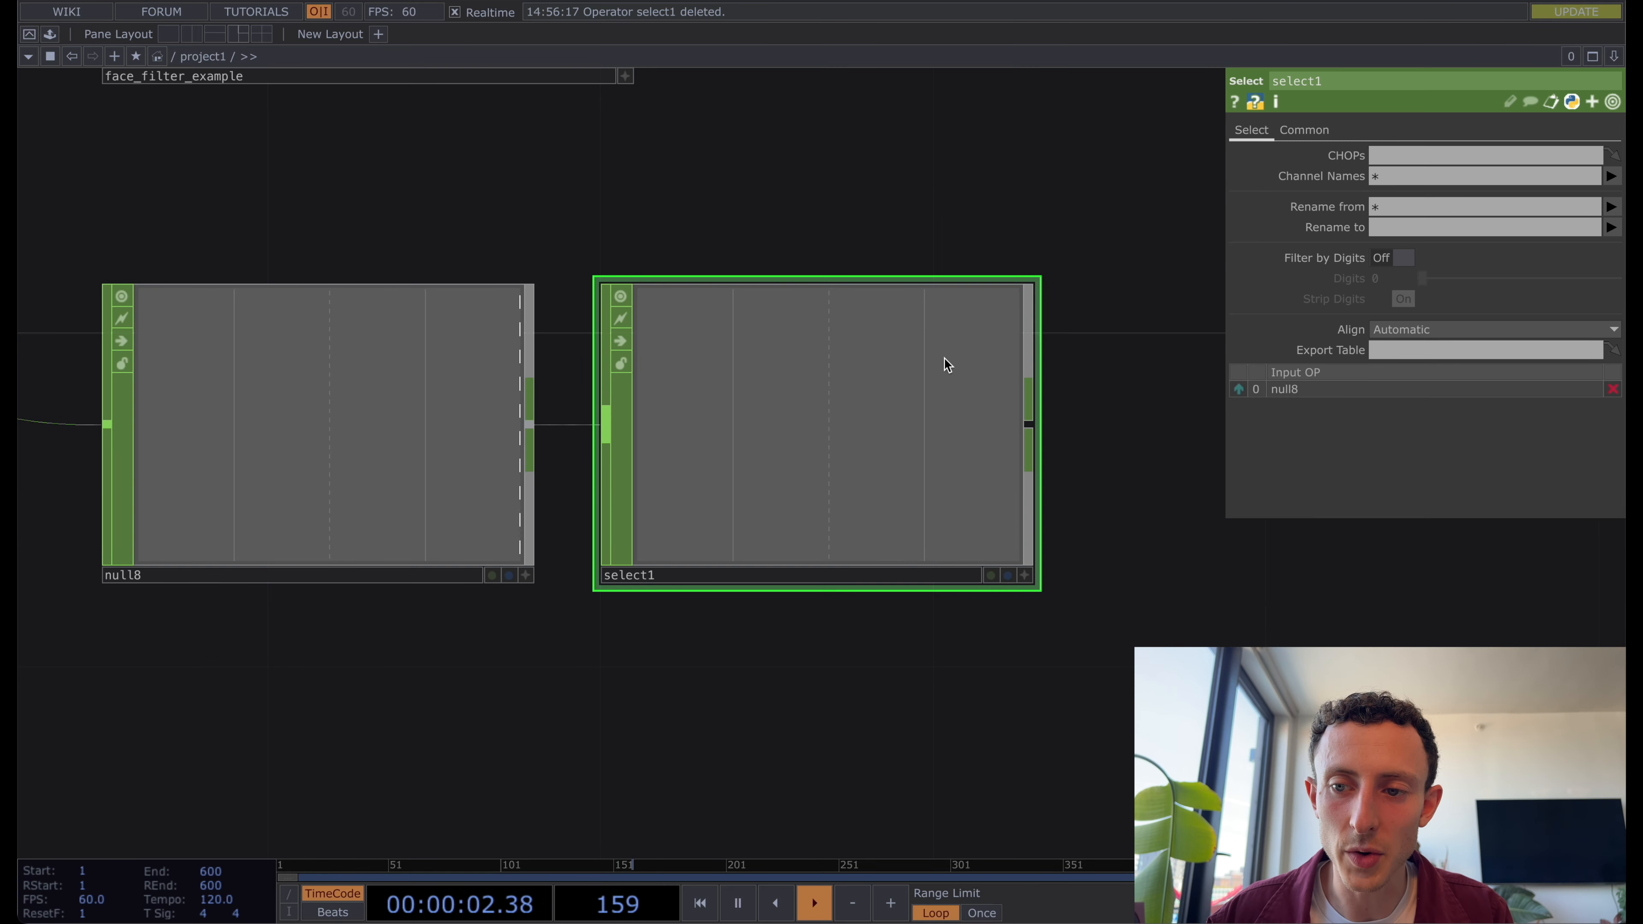
Set the Select CHOP's channel names to h1:index_finger_tip* to isolate the first hand's index fingertip coordinates.
click(1412, 175)
key(BackSpace)
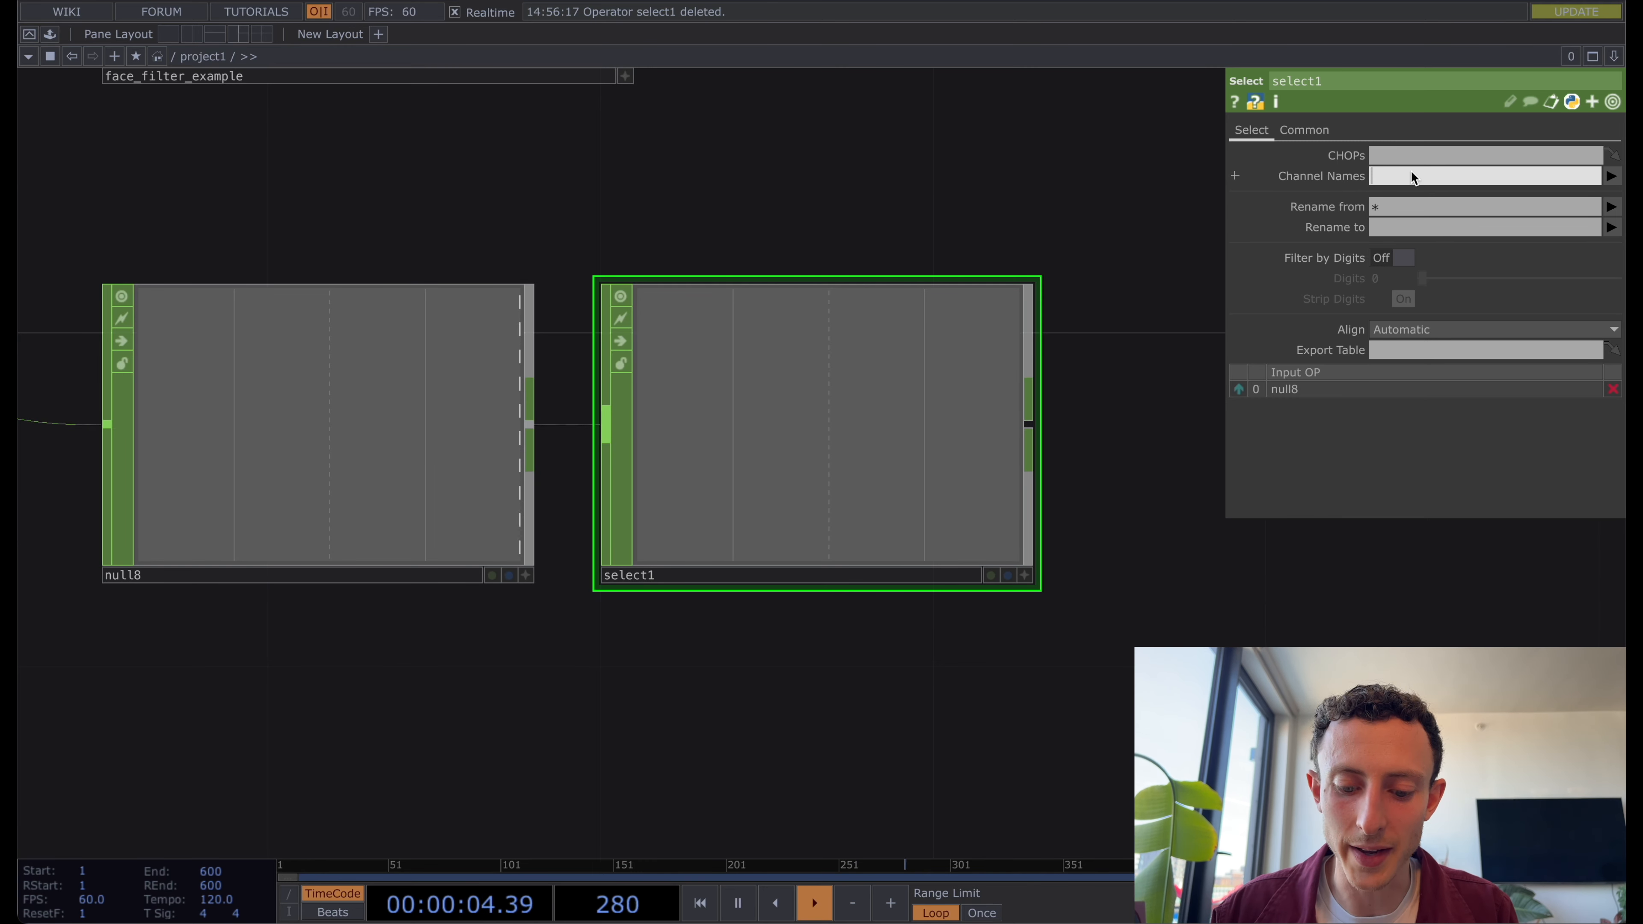
text(h1:)
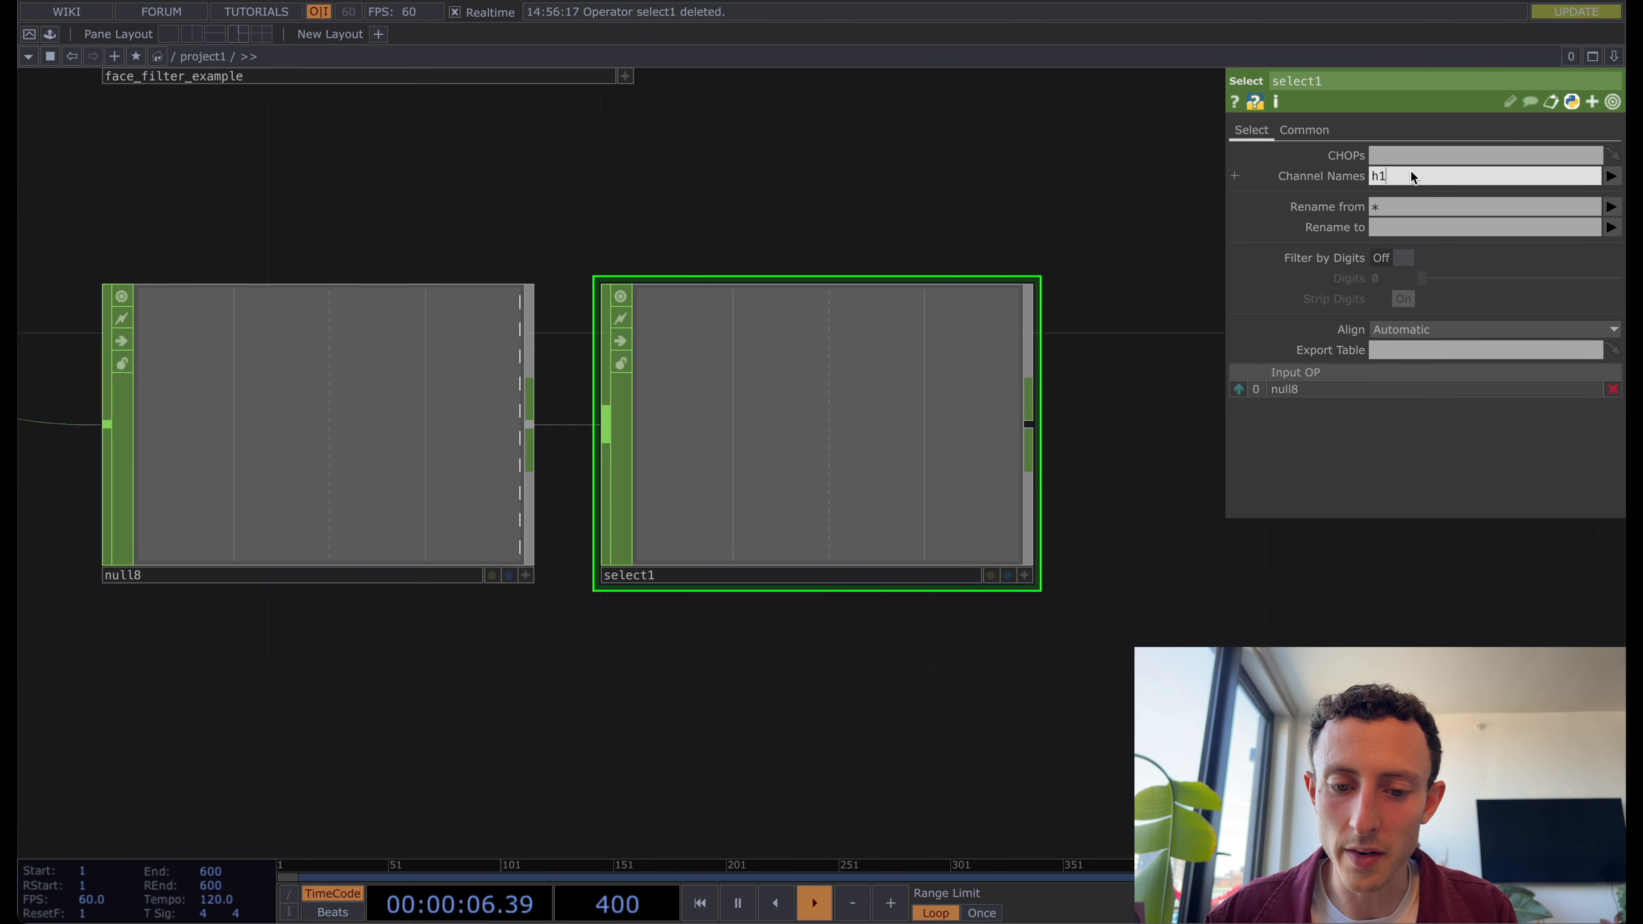
text(index_finger_tip*)
key(Return)
scroll(1041, 371, up, 8)
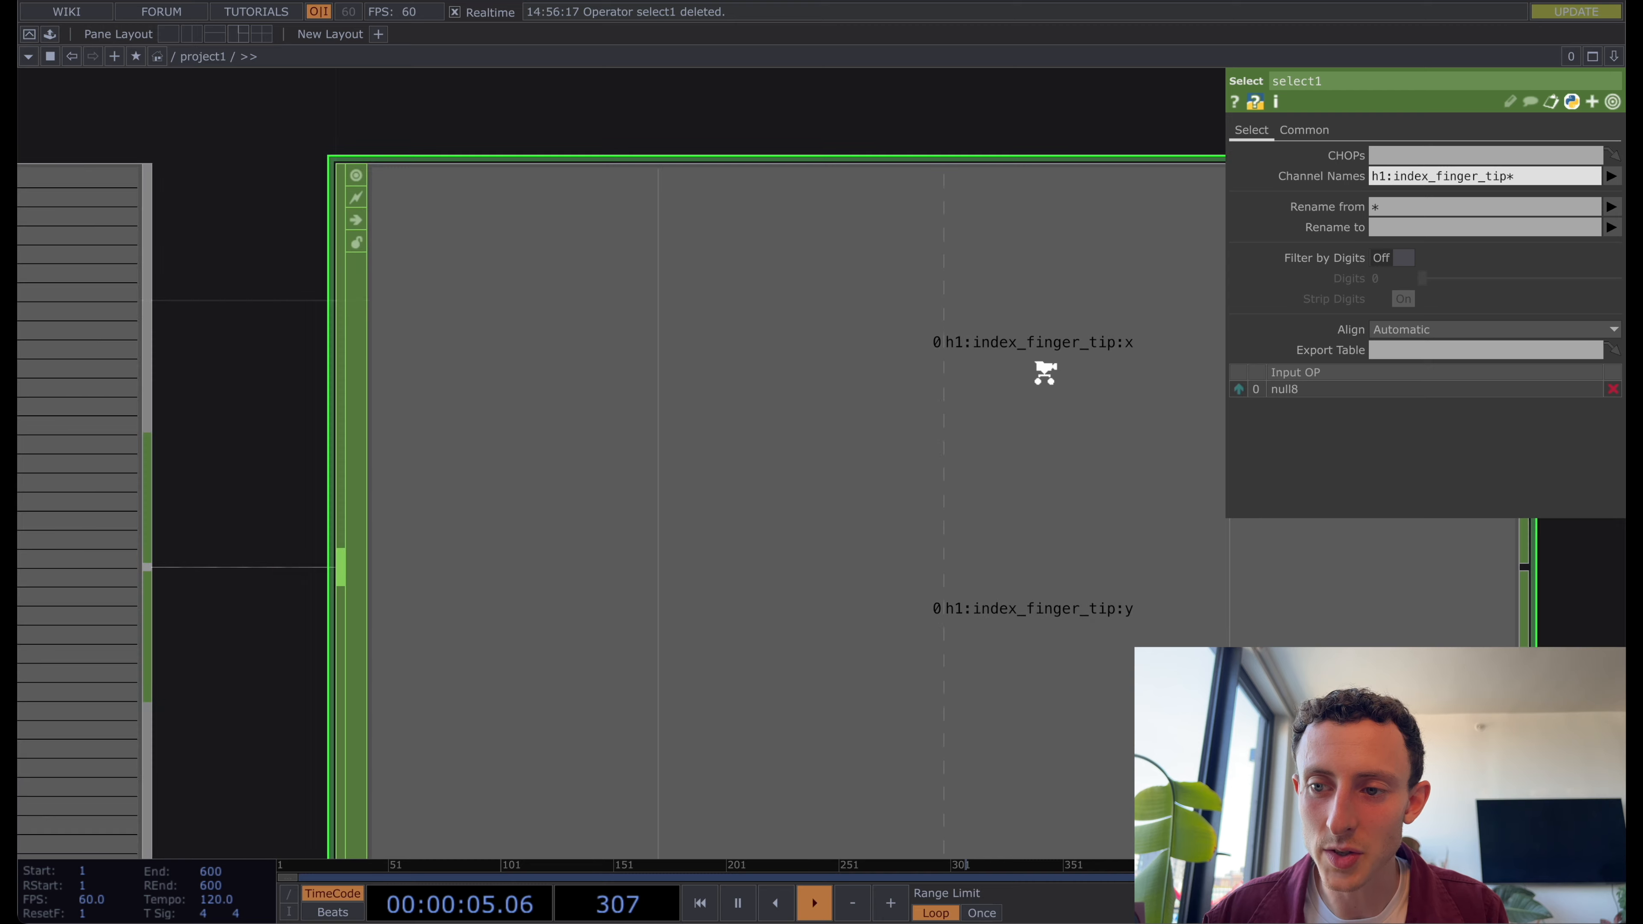
scroll(1042, 371, down, 2)
drag(1560, 172, 1535, 171)
scroll(914, 316, down, 4)
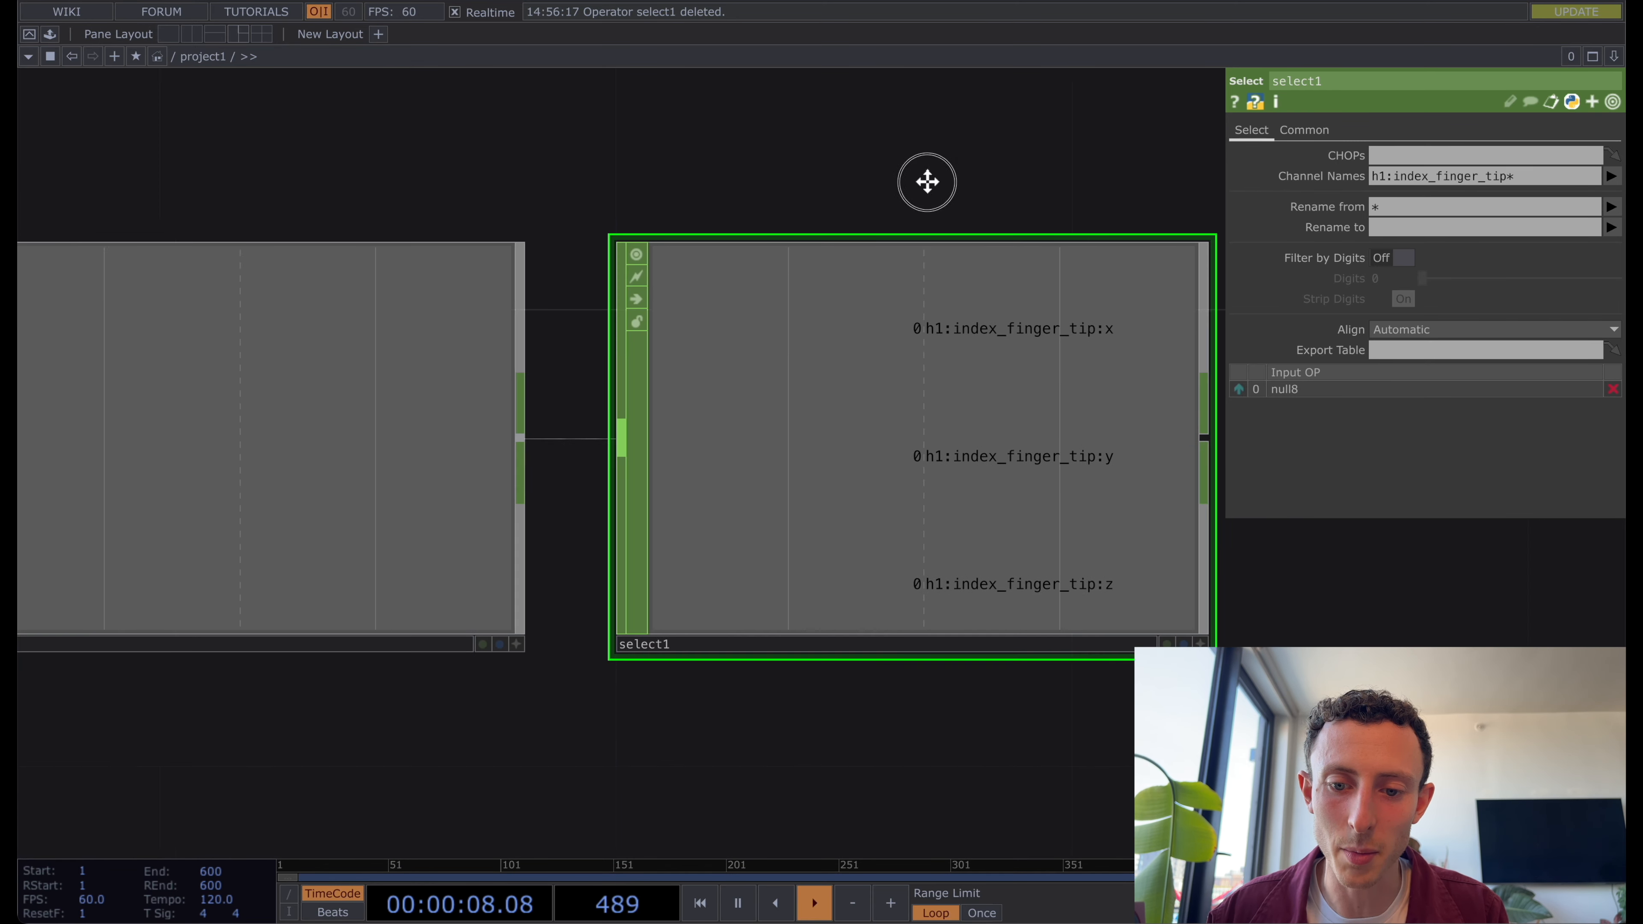
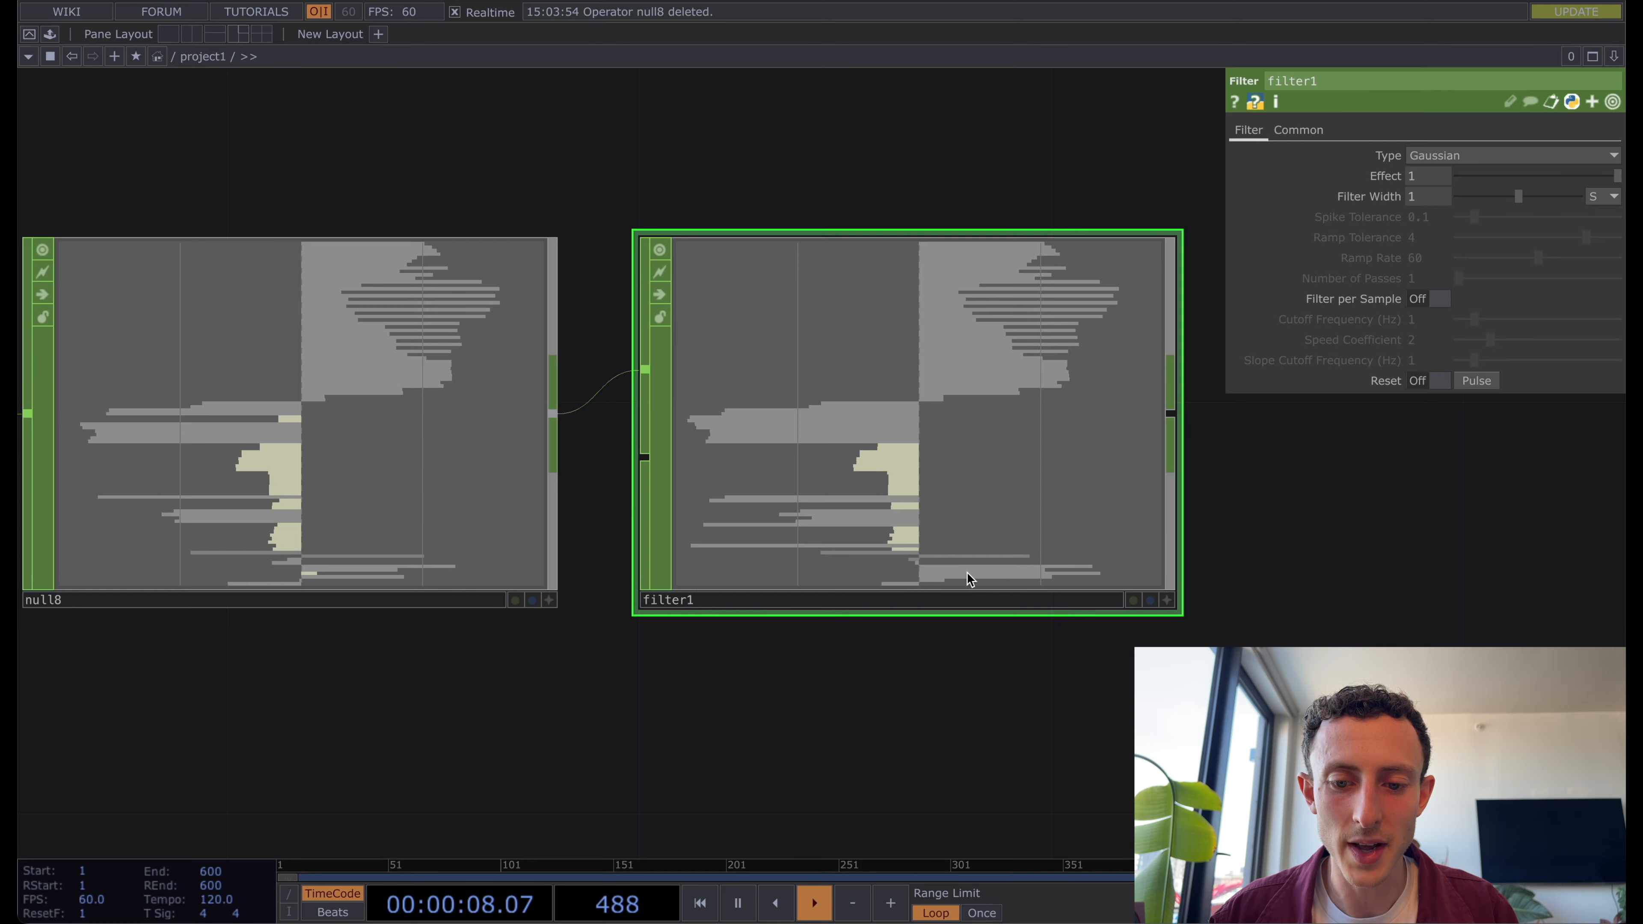
Go inside pose_tracking, open its out1 output in a separate viewer window and locate the incoming data conversion chain.
scroll(945, 575, down, 4)
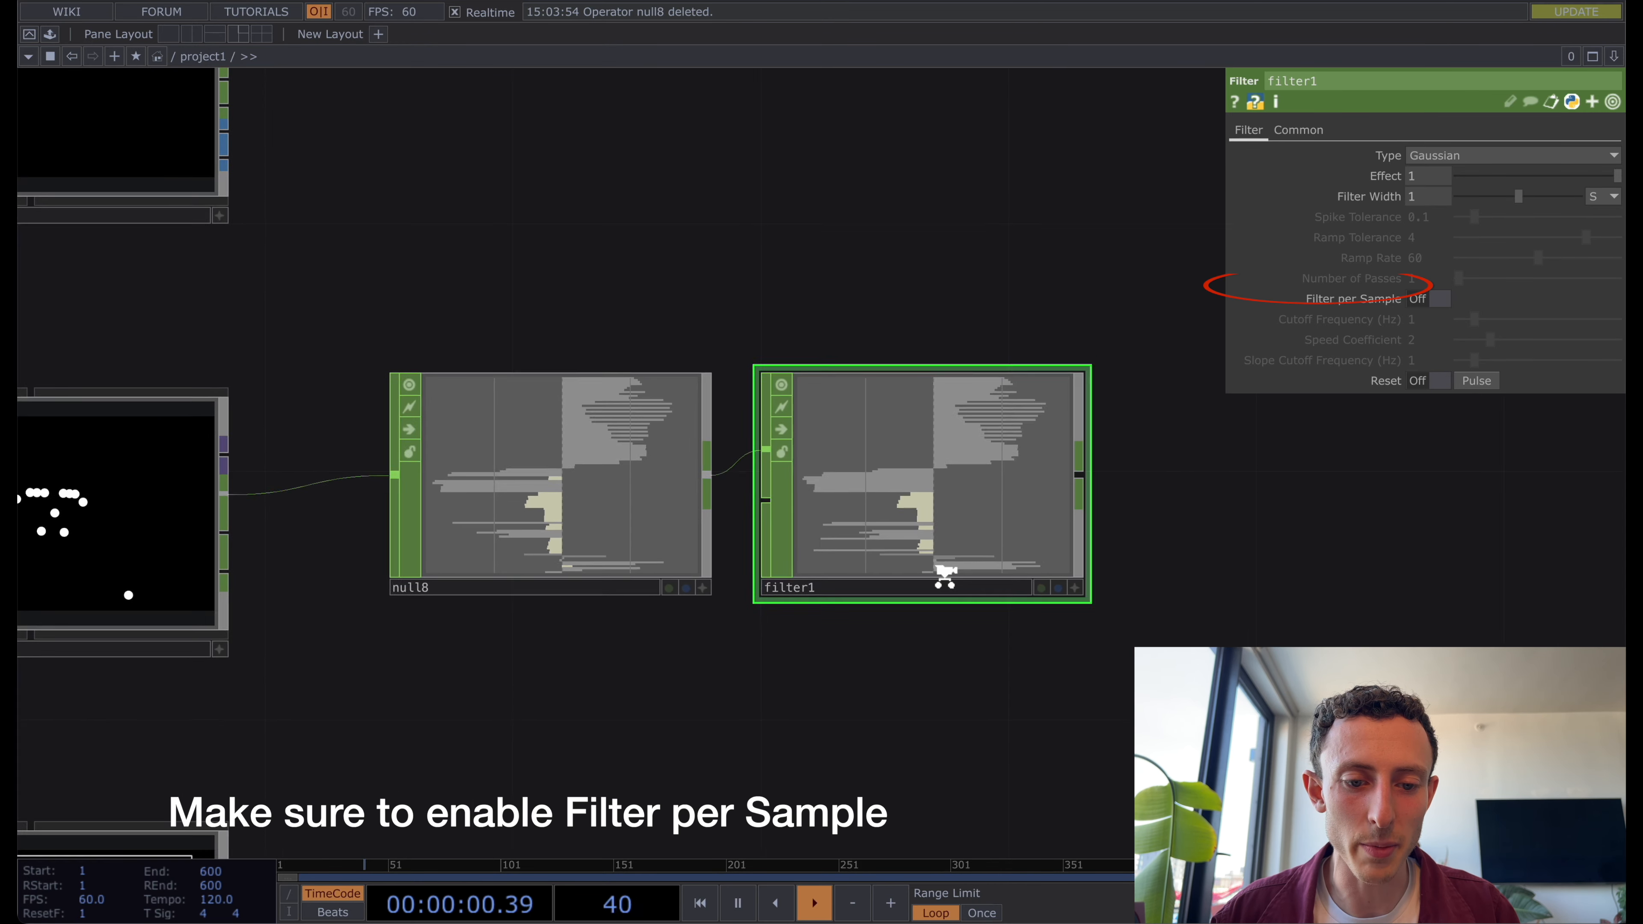
drag(542, 690, 911, 669)
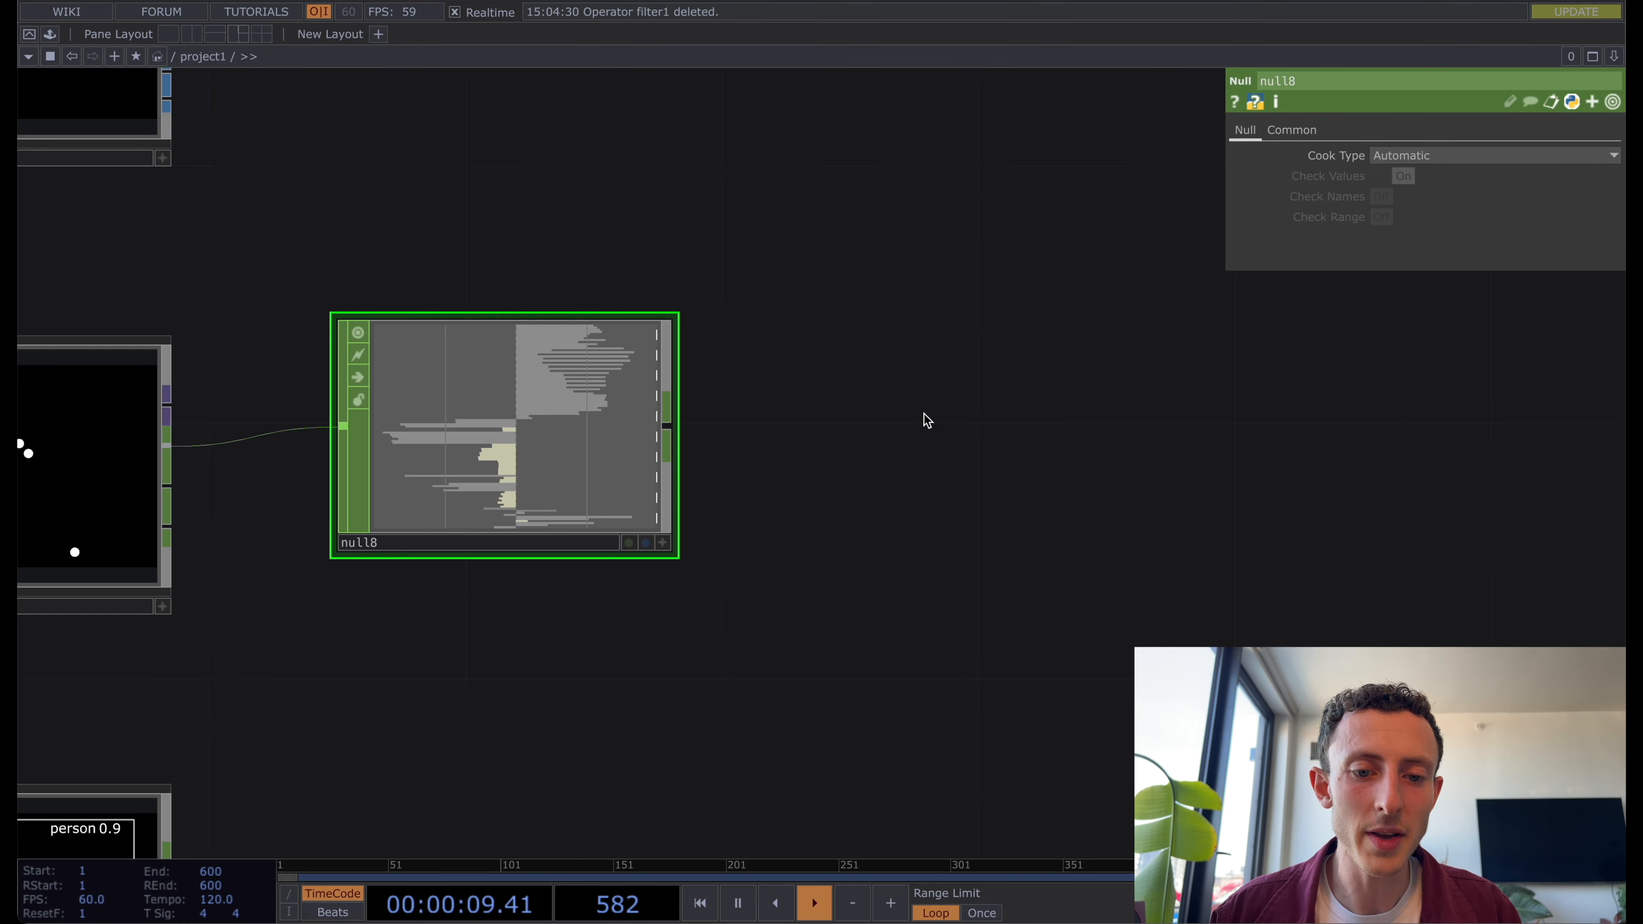
scroll(815, 414, down, 3)
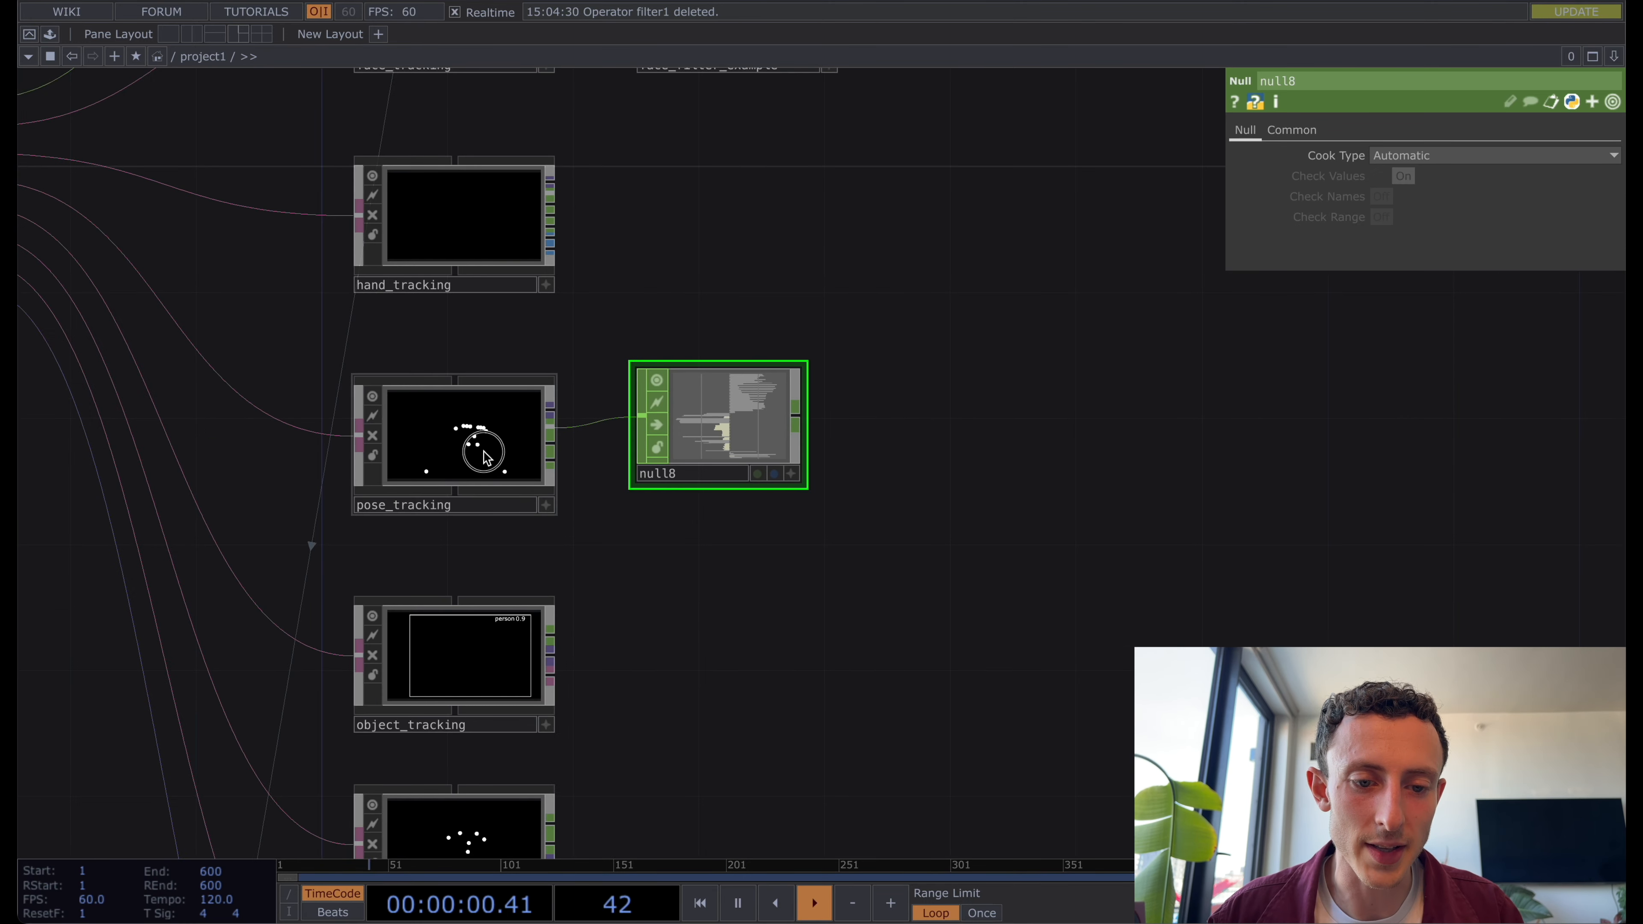
double_click(486, 456)
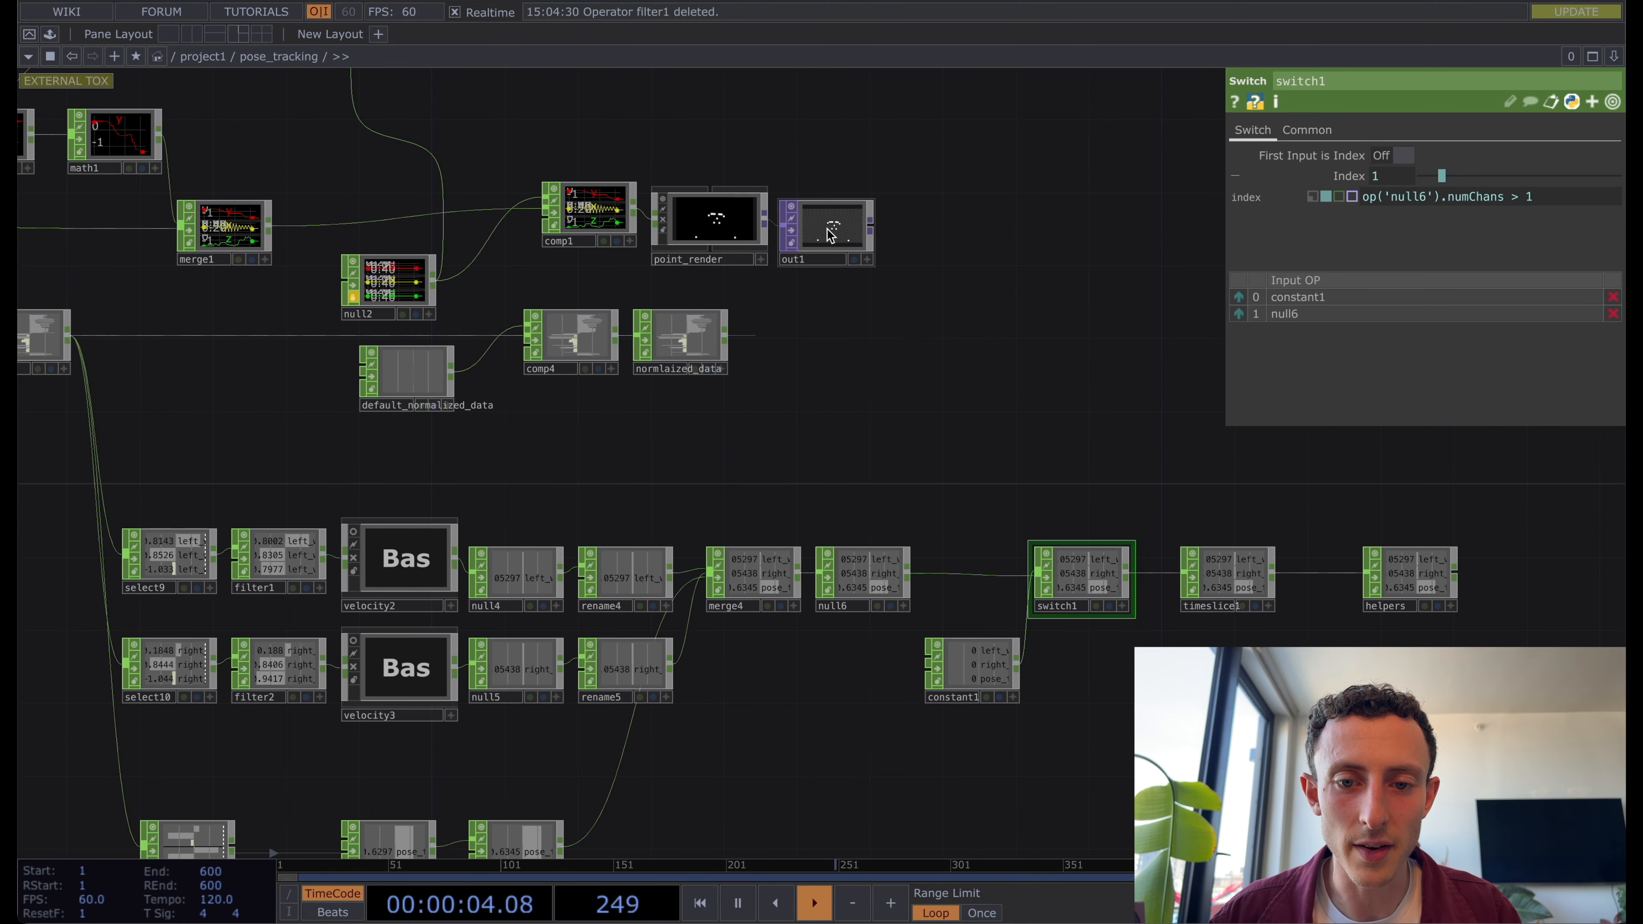
right_click(830, 223)
click(881, 227)
drag(731, 8, 1213, 70)
drag(217, 448, 904, 524)
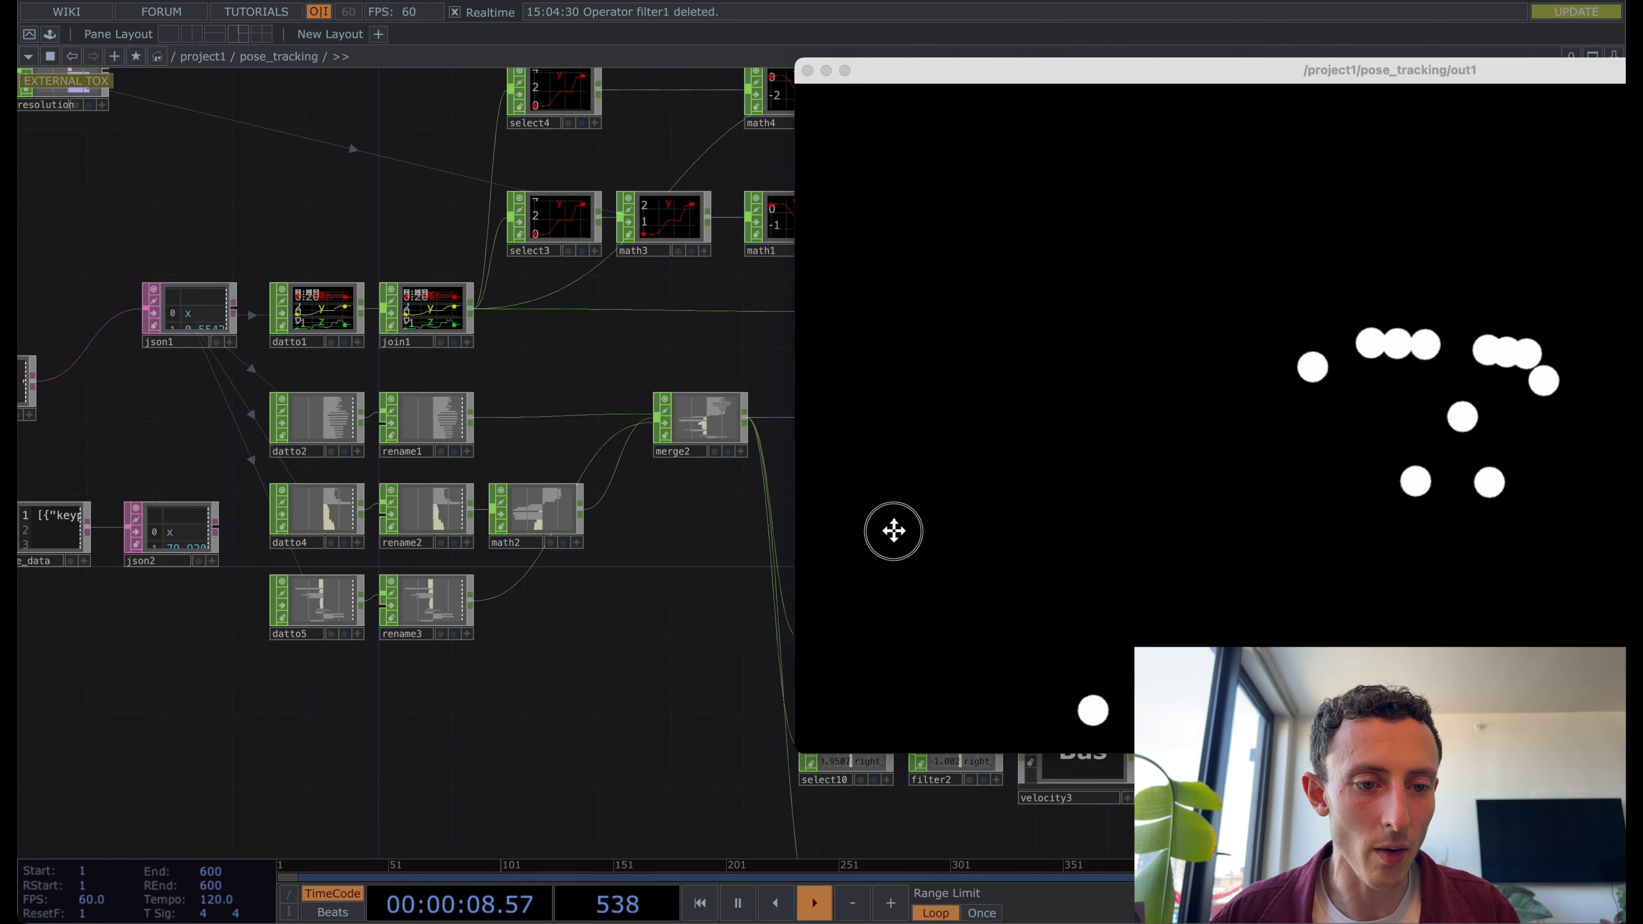
drag(280, 172, 220, 211)
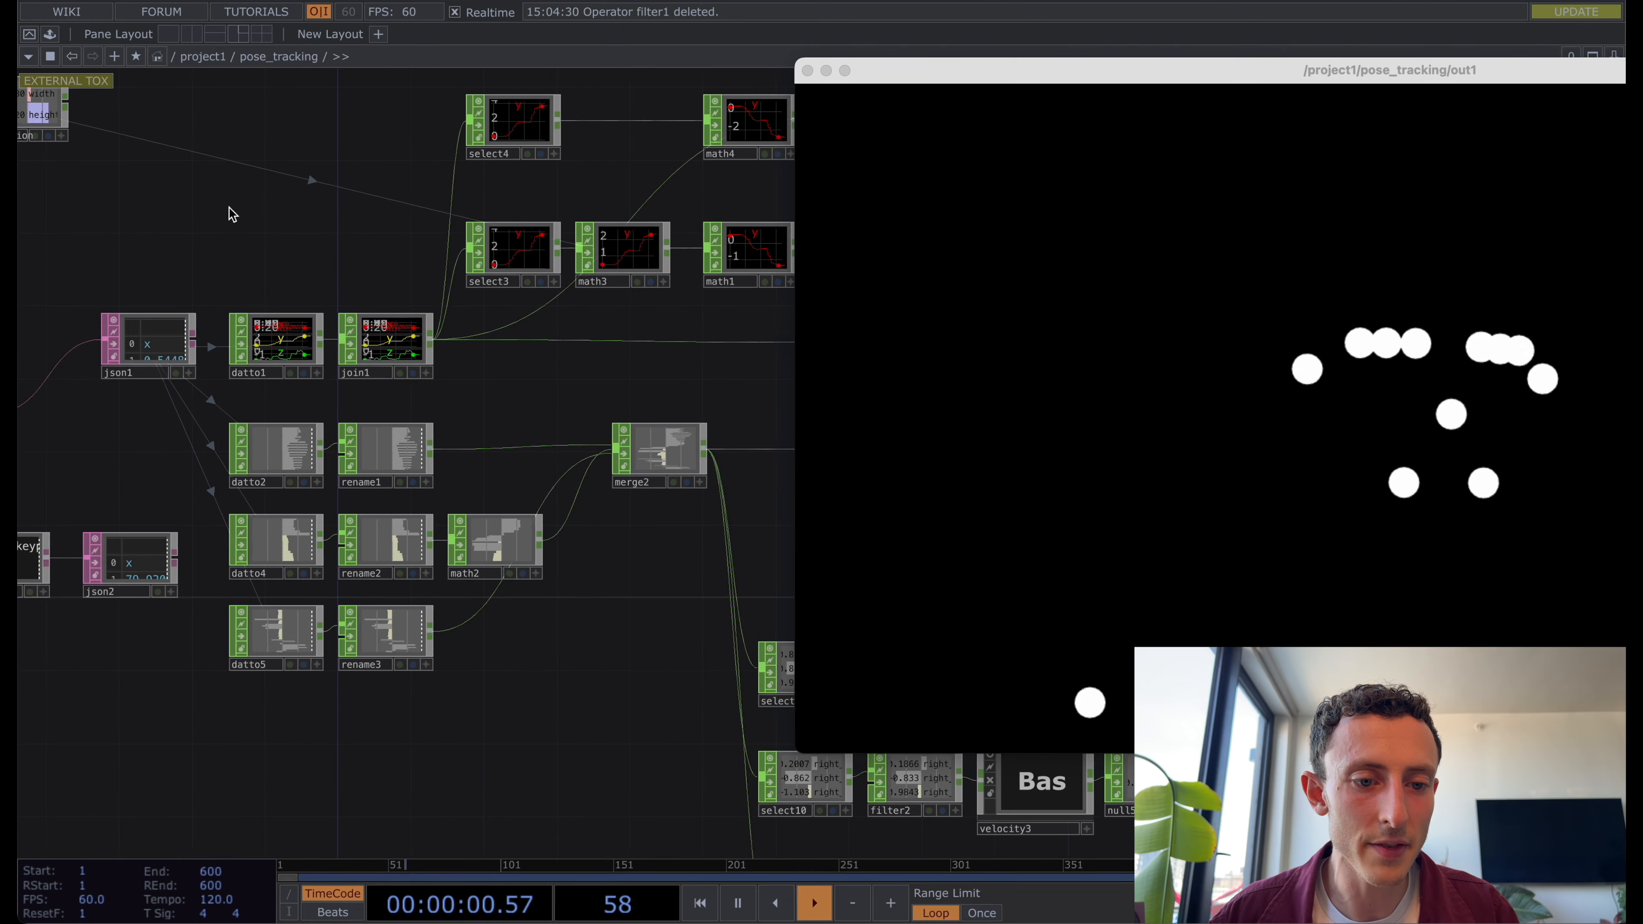
Make room after datto1 and insert a Filter CHOP between datto1 and join1.
drag(384, 351, 448, 349)
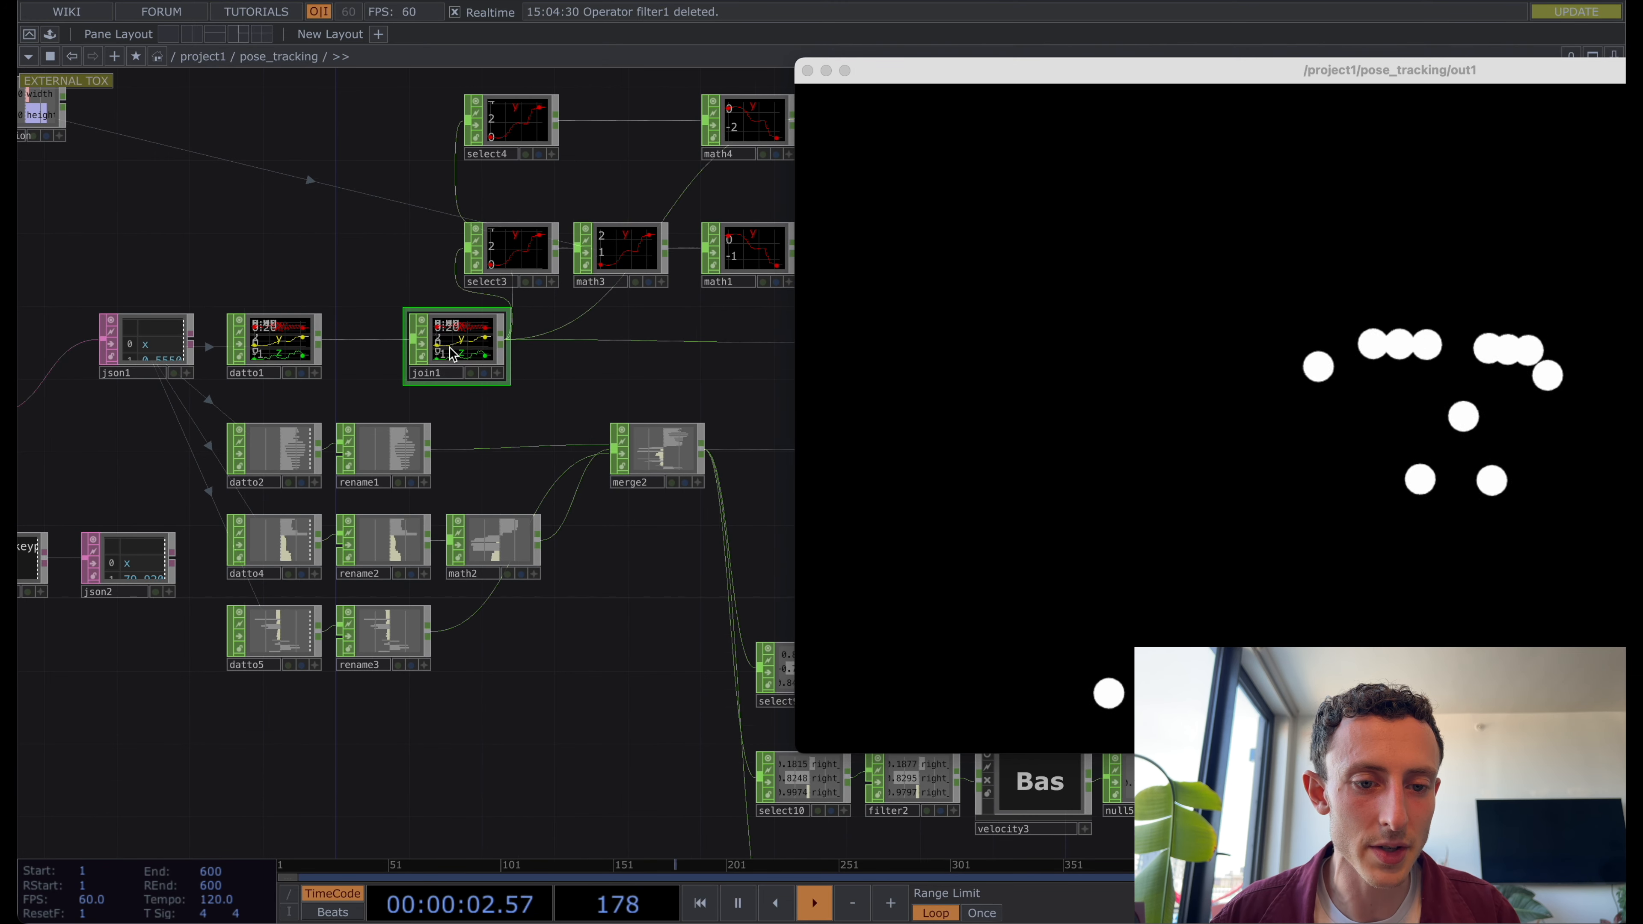
click(244, 317)
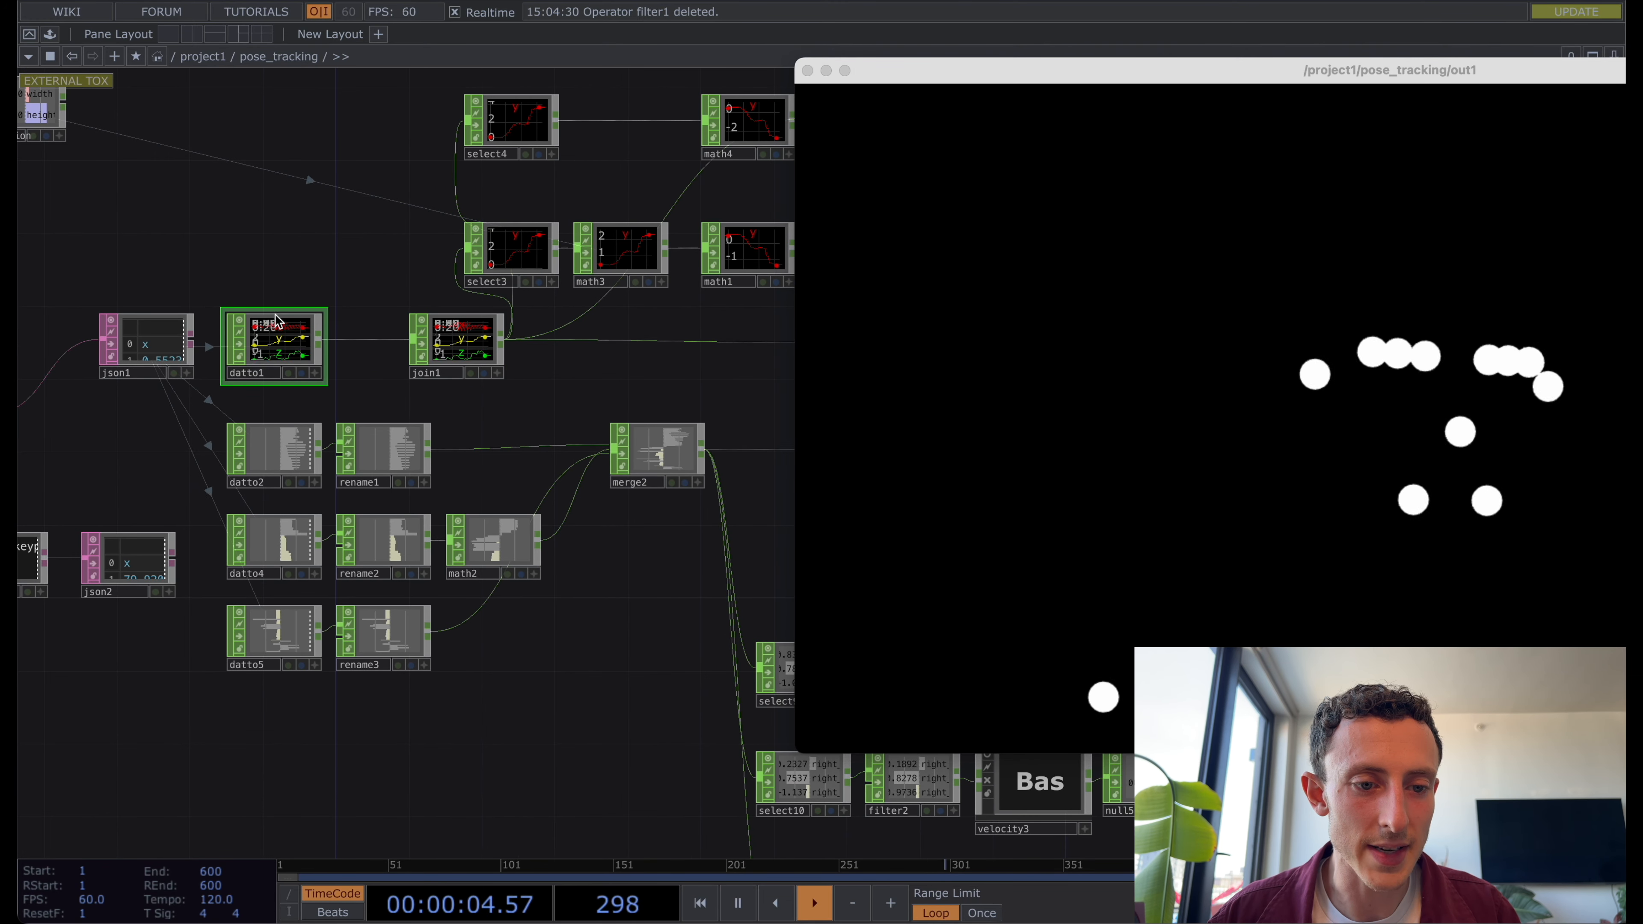
right_click(369, 339)
click(389, 319)
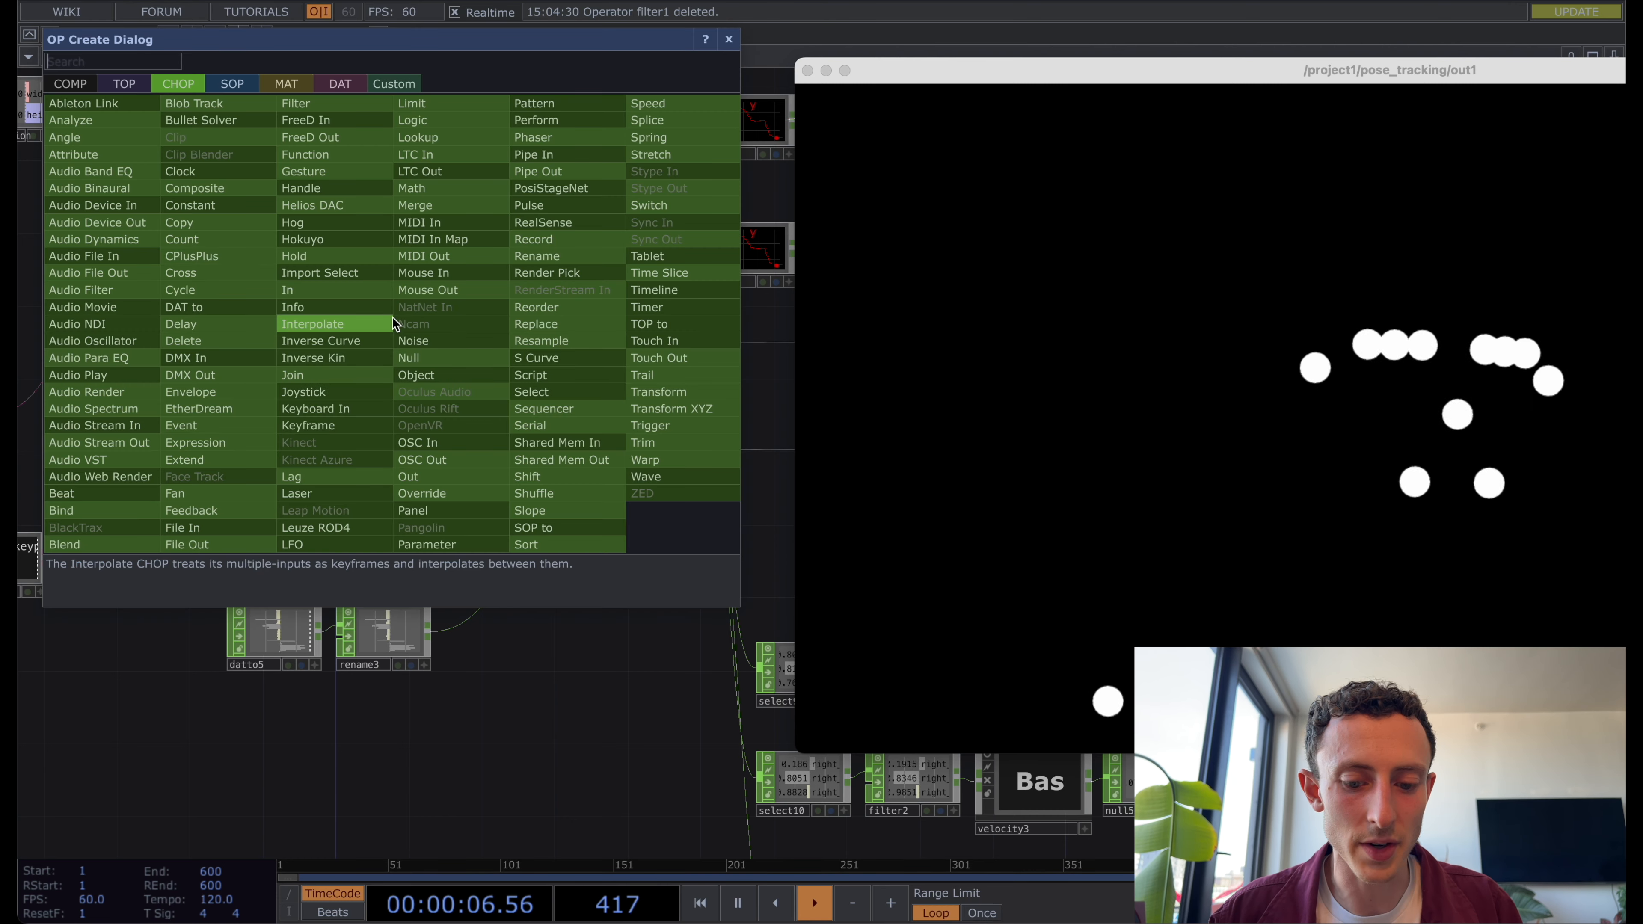
text(filter)
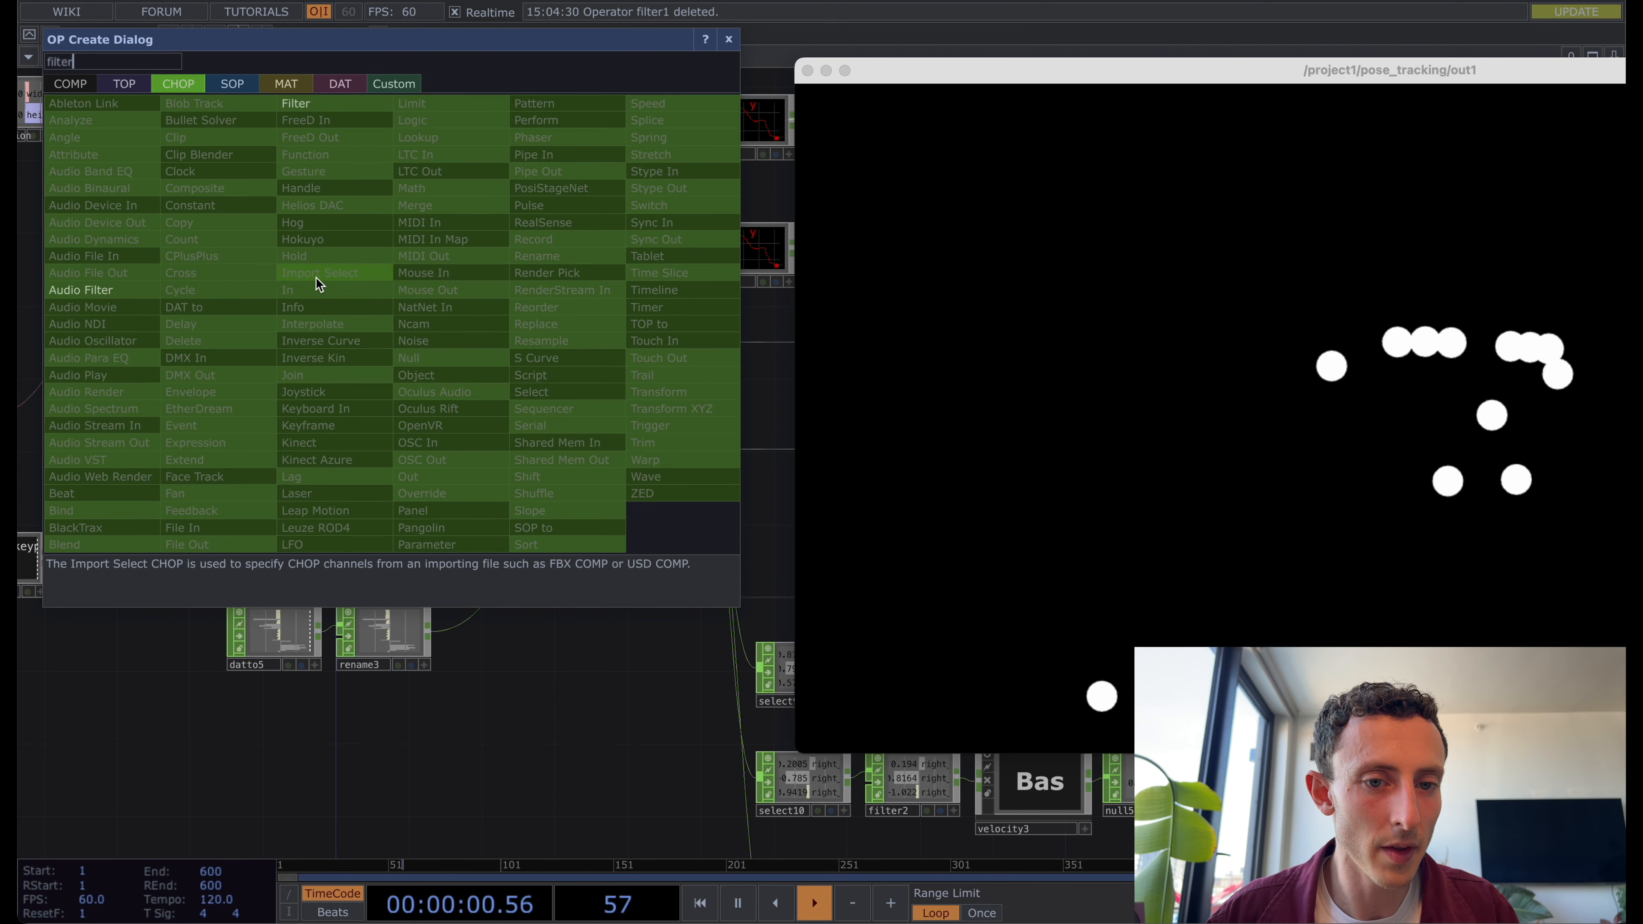
key(Return)
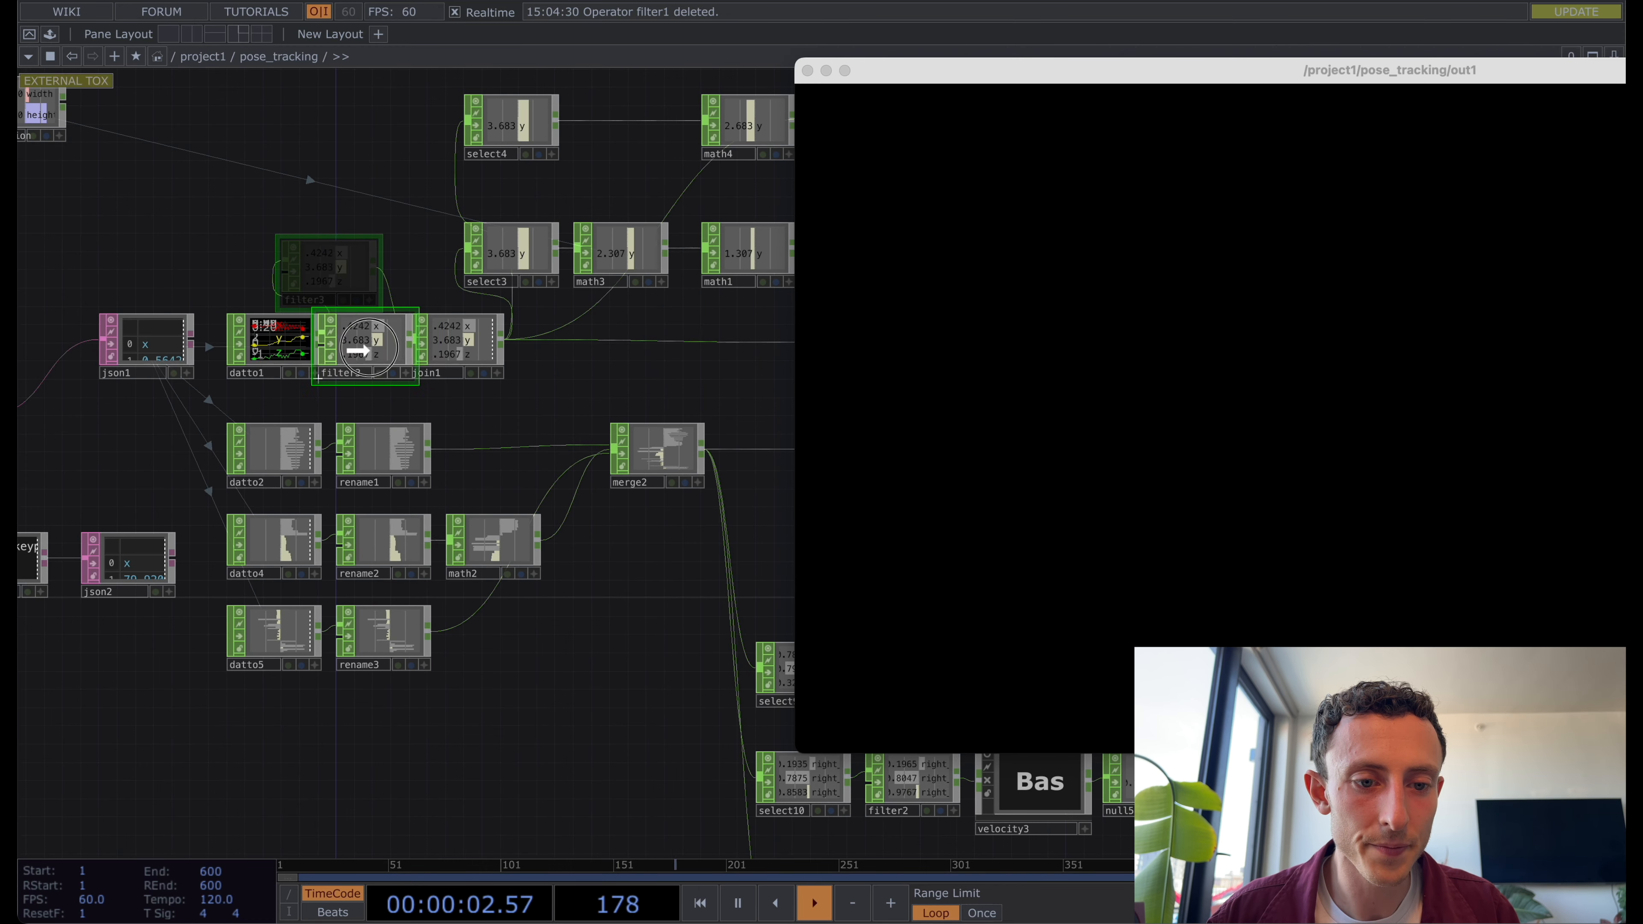
click(352, 346)
Turn on Filter per Sample for the new Filter CHOP and check the pose points' smoothing in the out1 viewer.
drag(1034, 78, 899, 598)
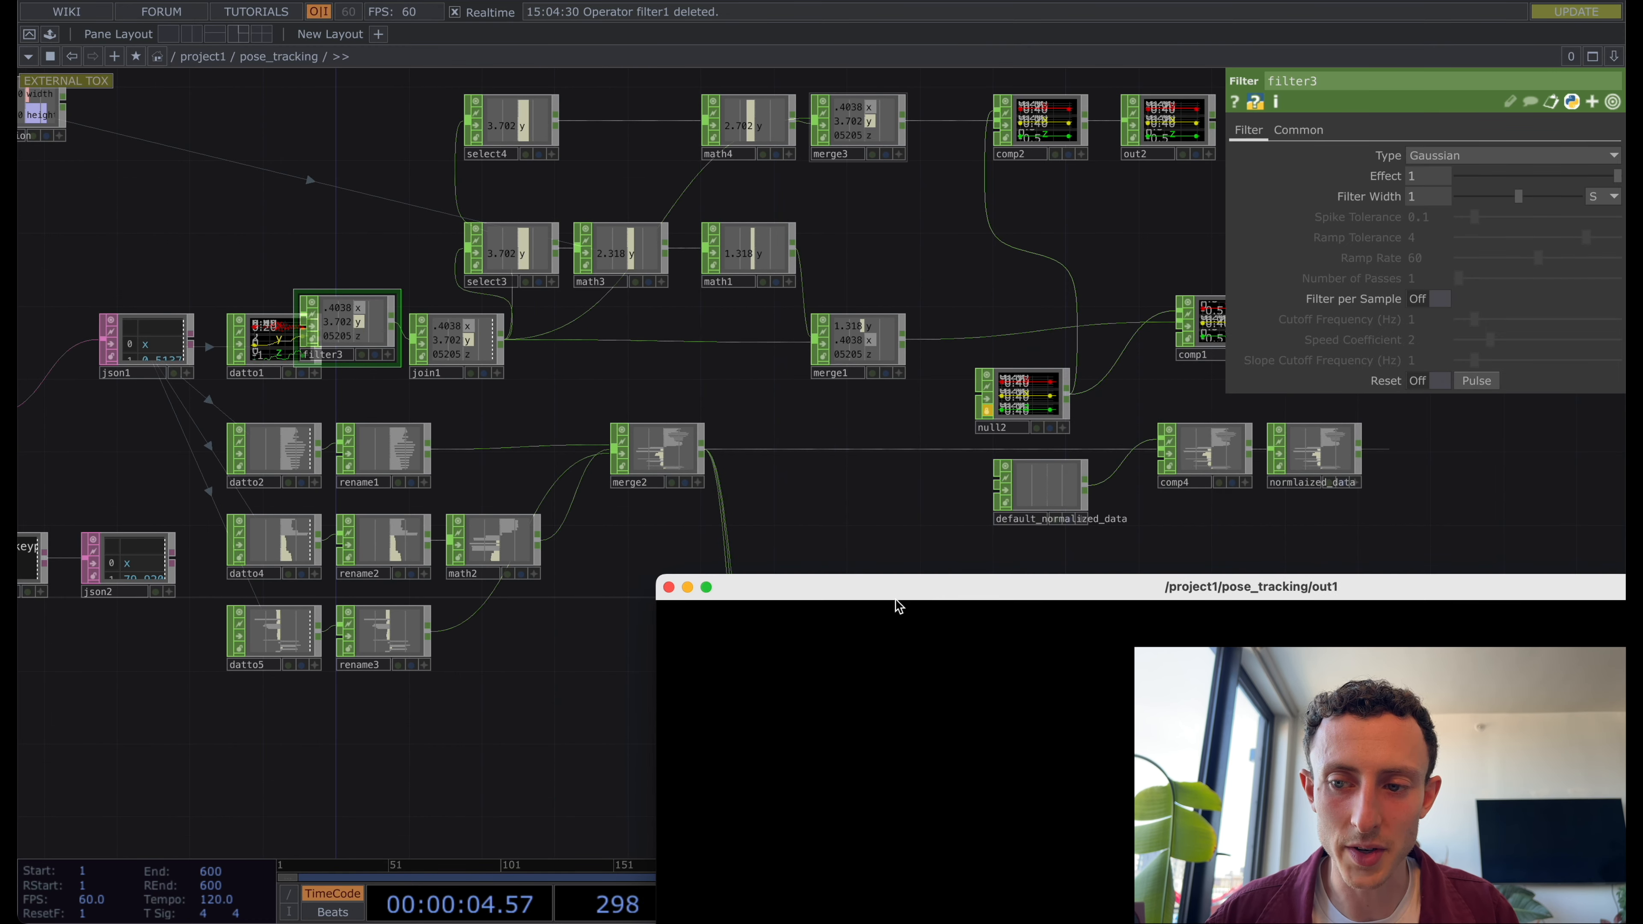
drag(349, 321, 385, 340)
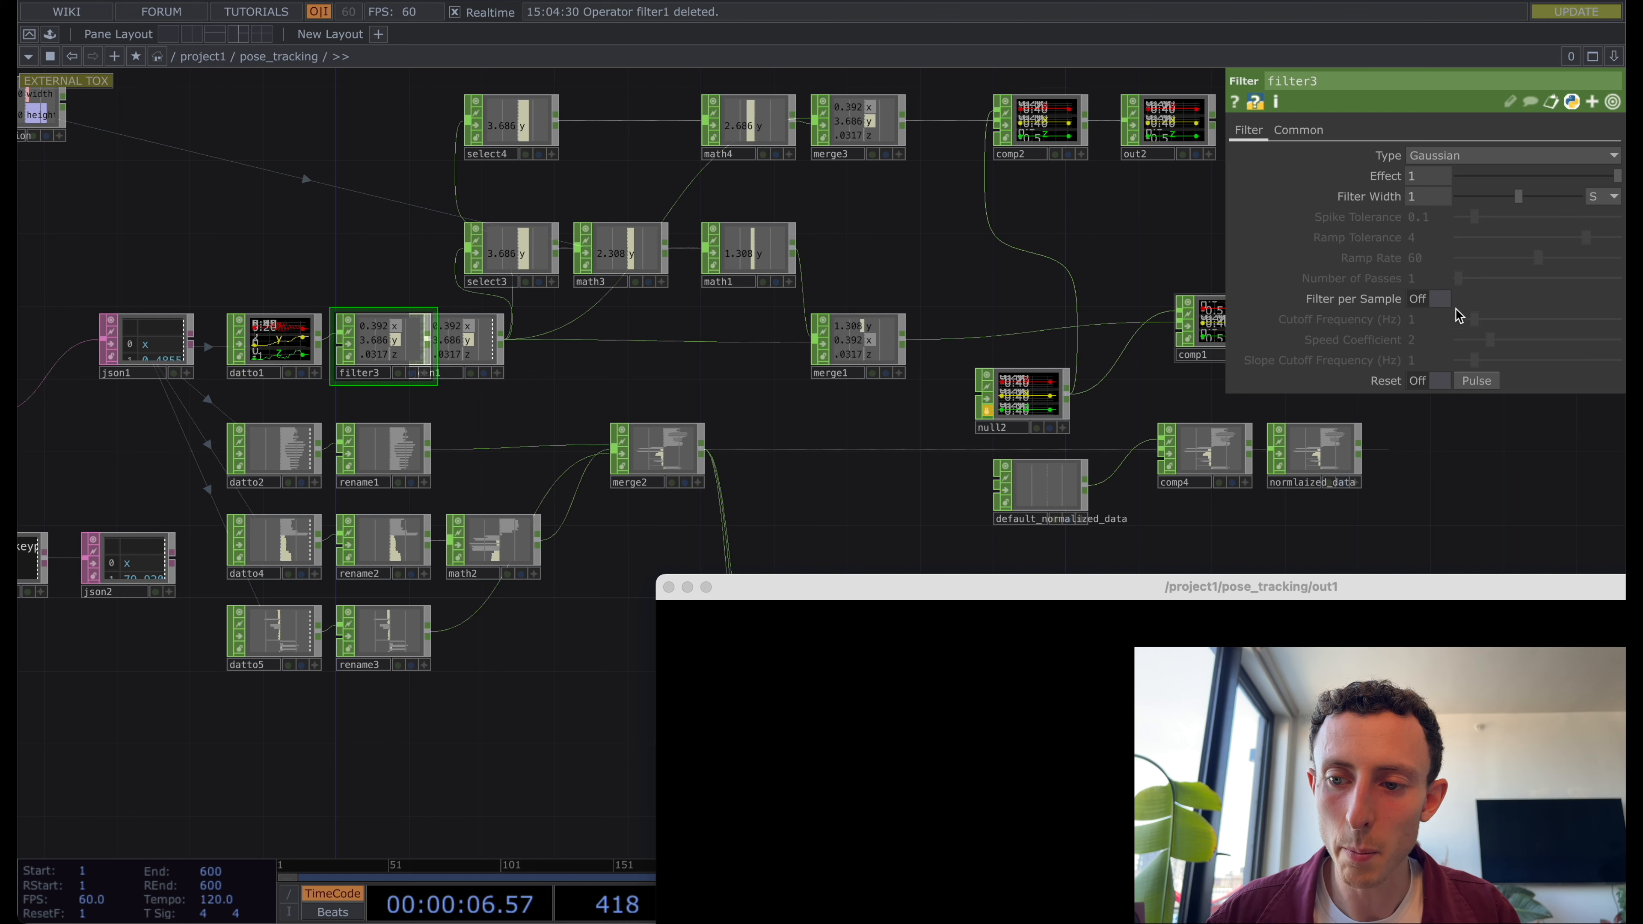
click(1437, 299)
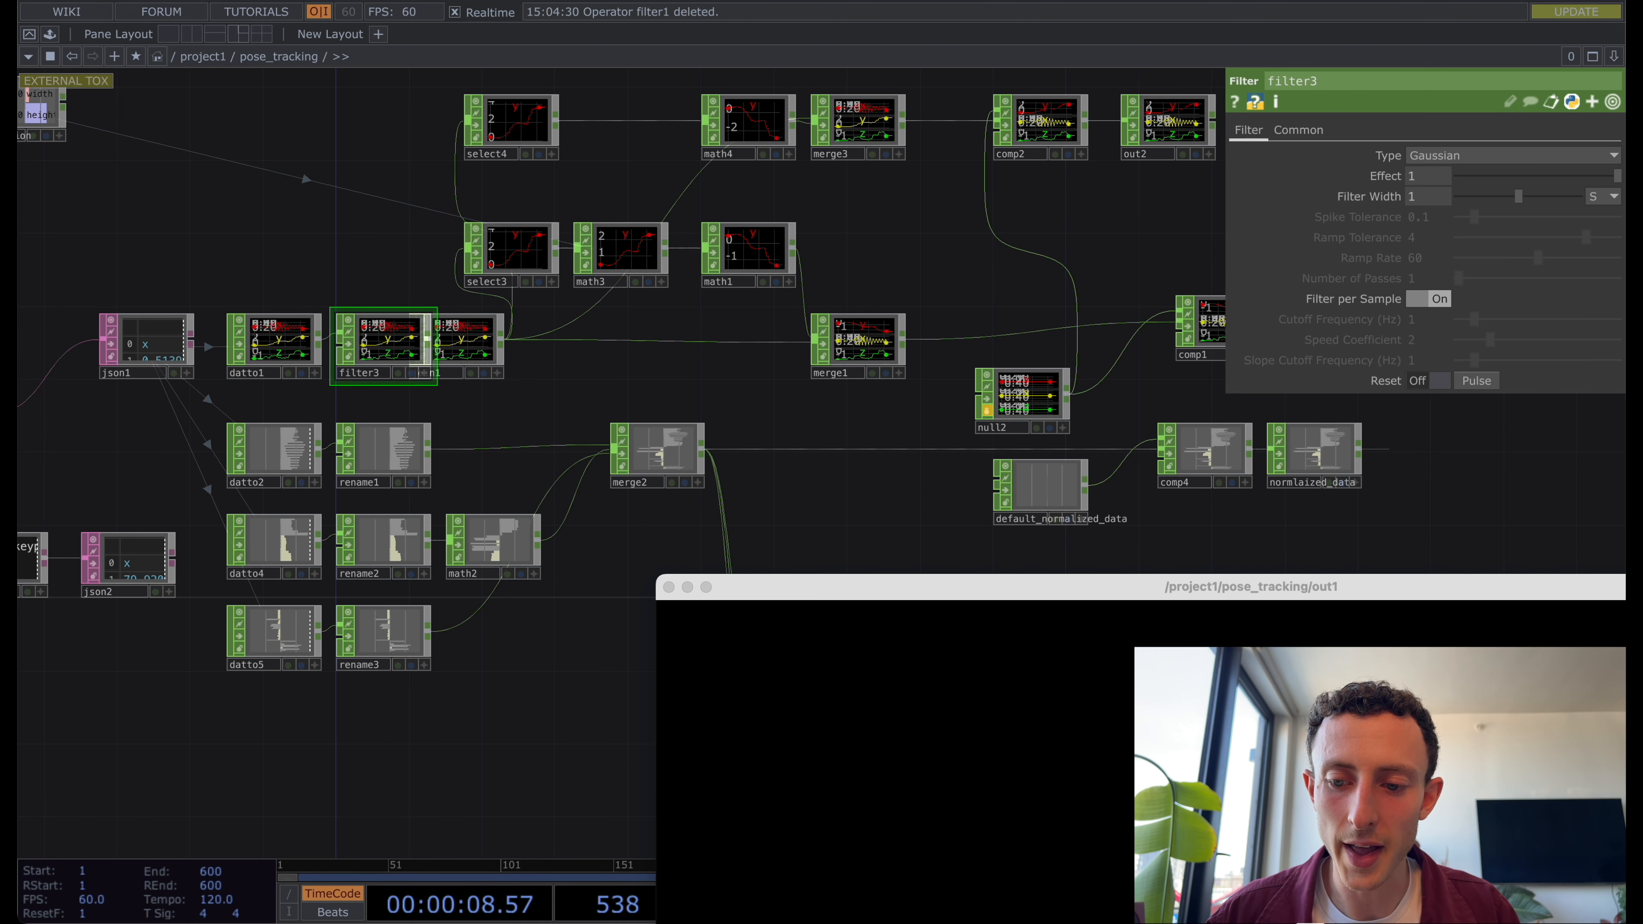
drag(1292, 576, 781, 249)
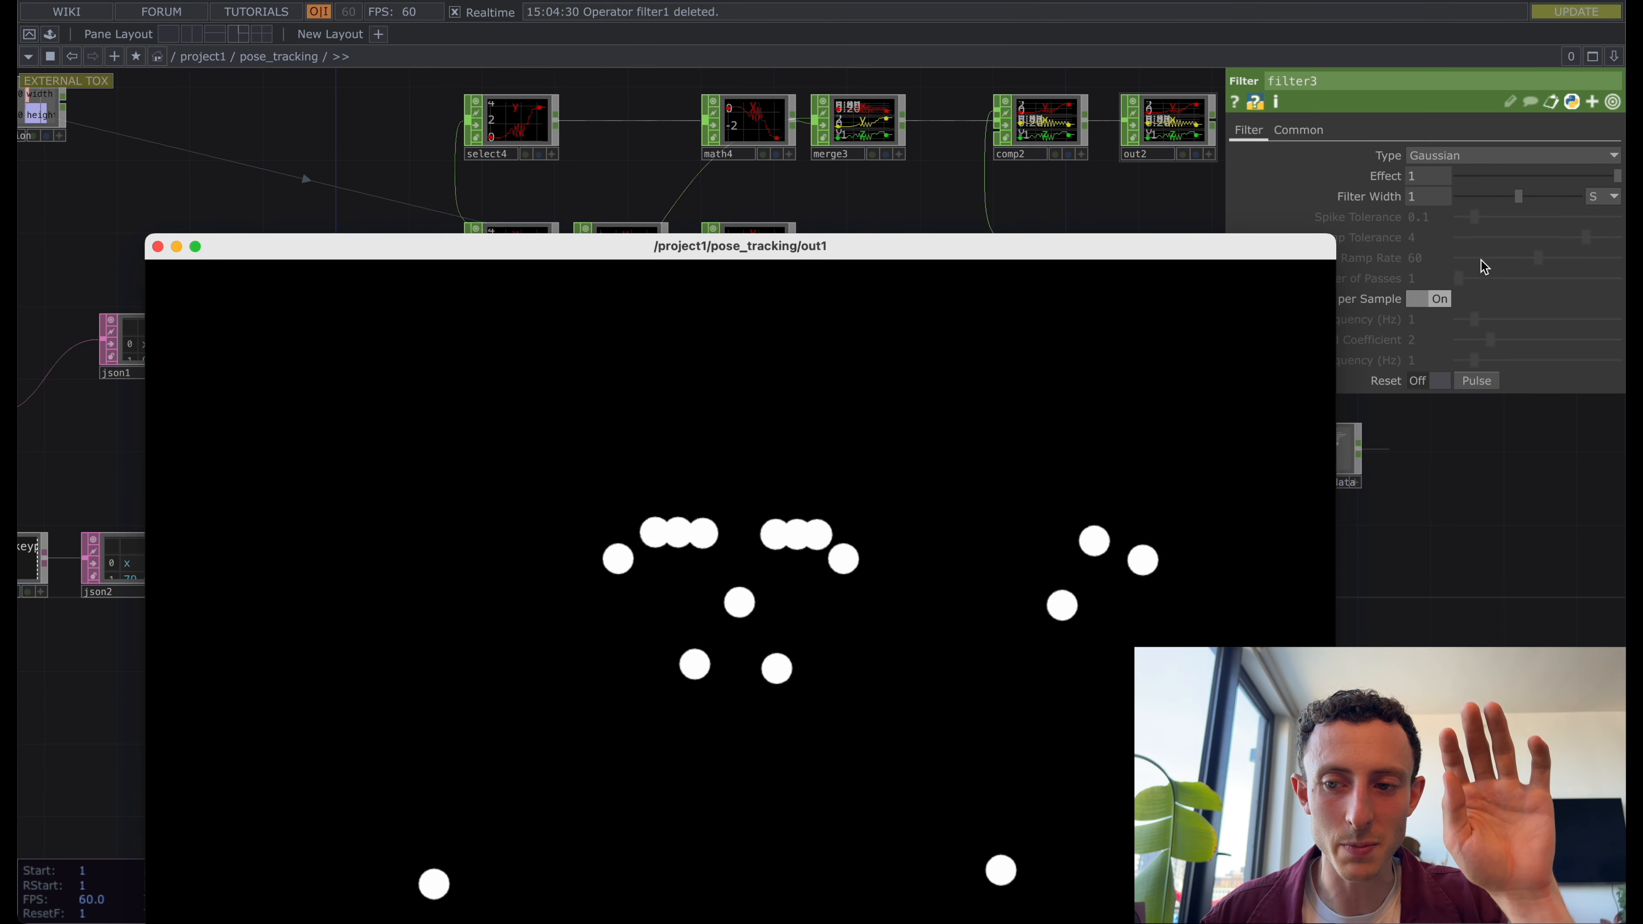
drag(1505, 202, 1477, 205)
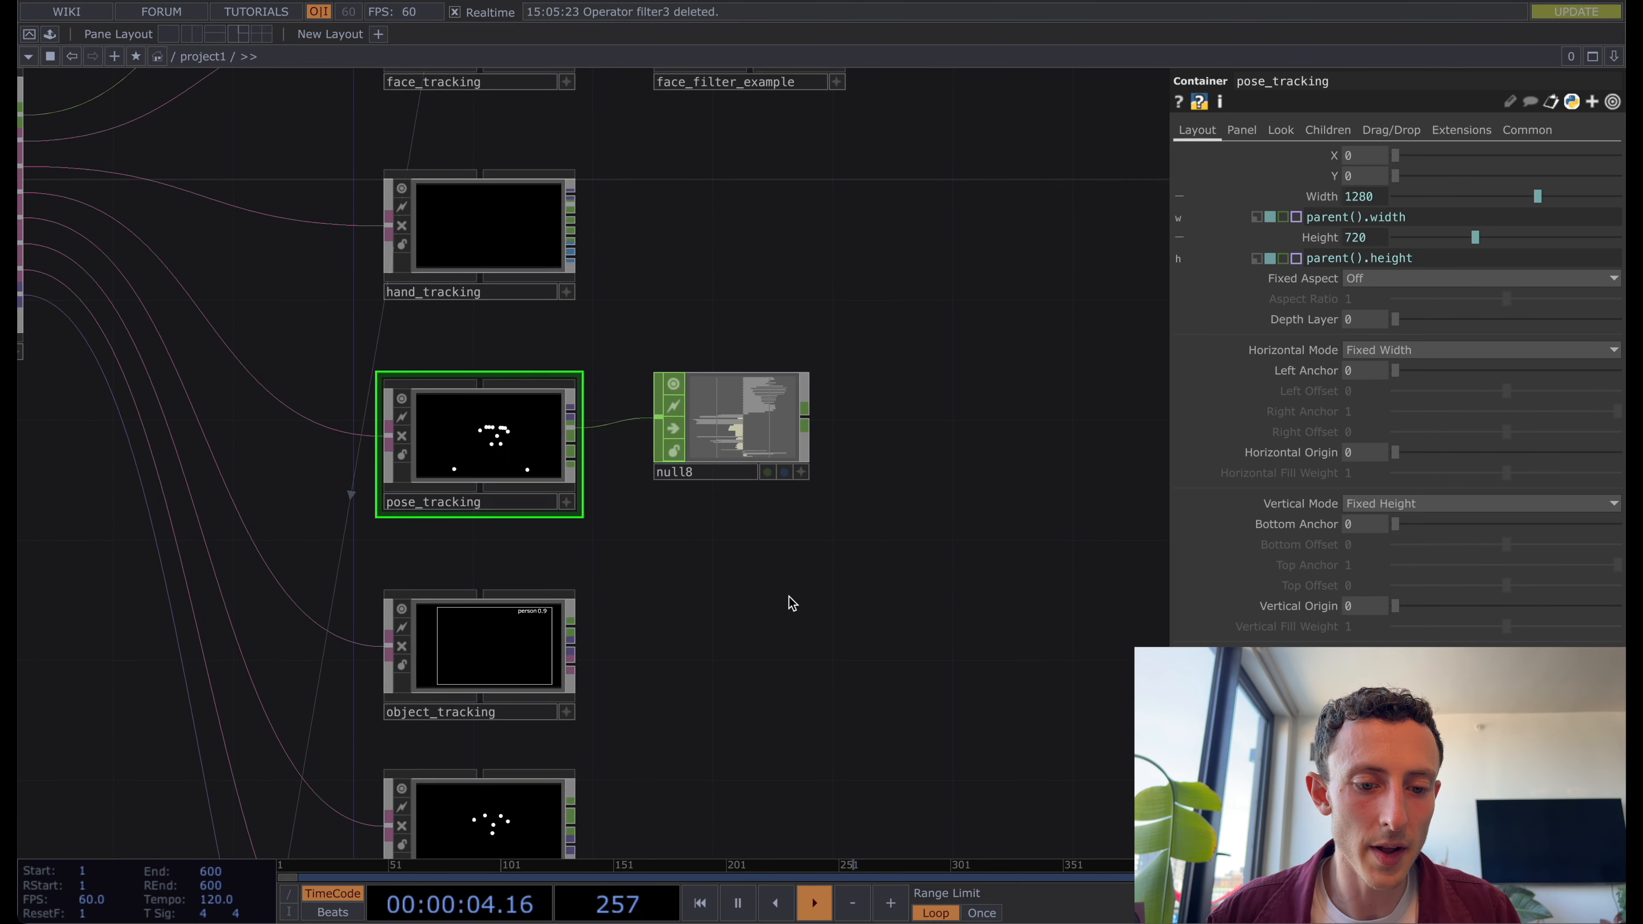
Delete the Null CHOP connected to pose_tracking in project1.
click(736, 446)
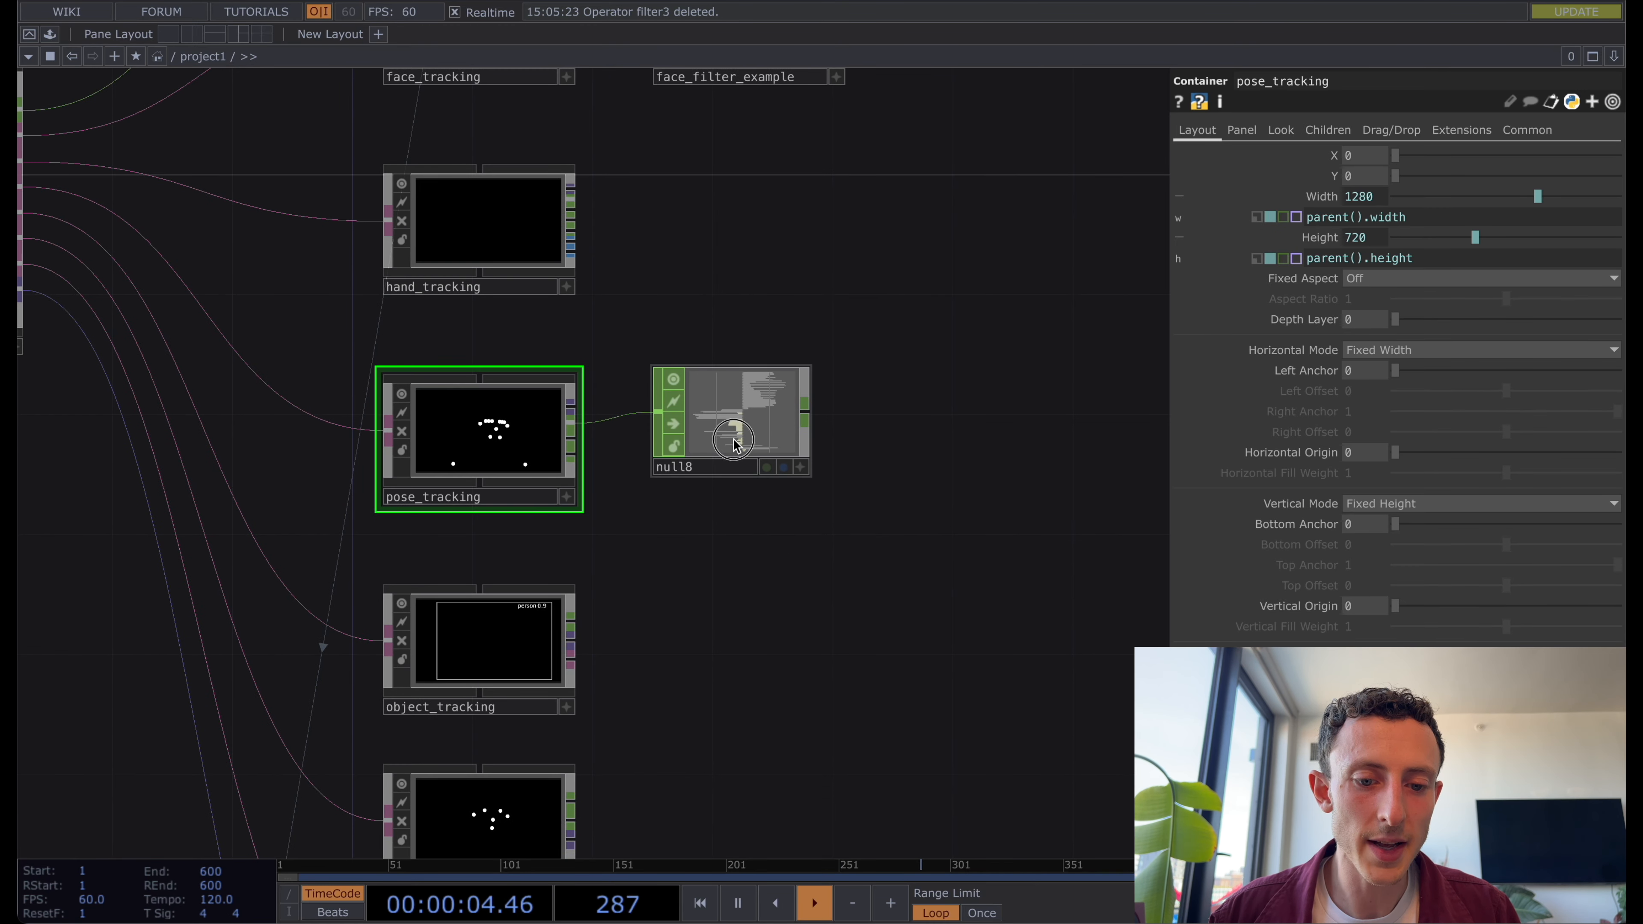
key(Delete)
scroll(407, 711, up, 5)
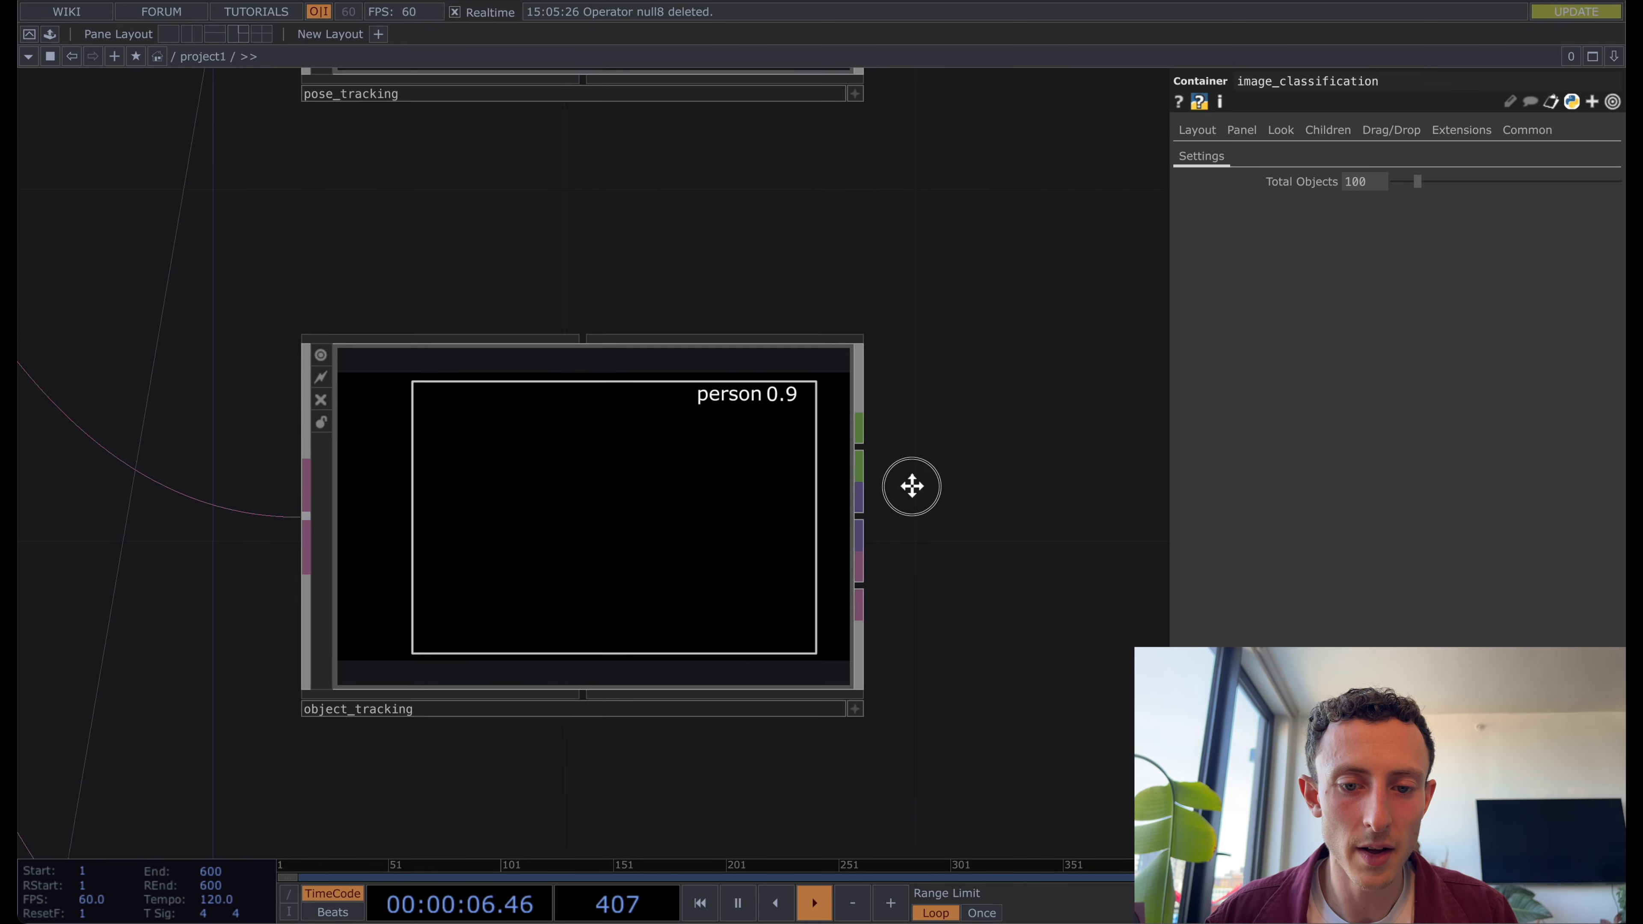
Select the MediaPipe component, turn off Detect poses and turn on Detect objects.
scroll(916, 481, down, 5)
middle_drag(773, 366, 734, 337)
click(255, 189)
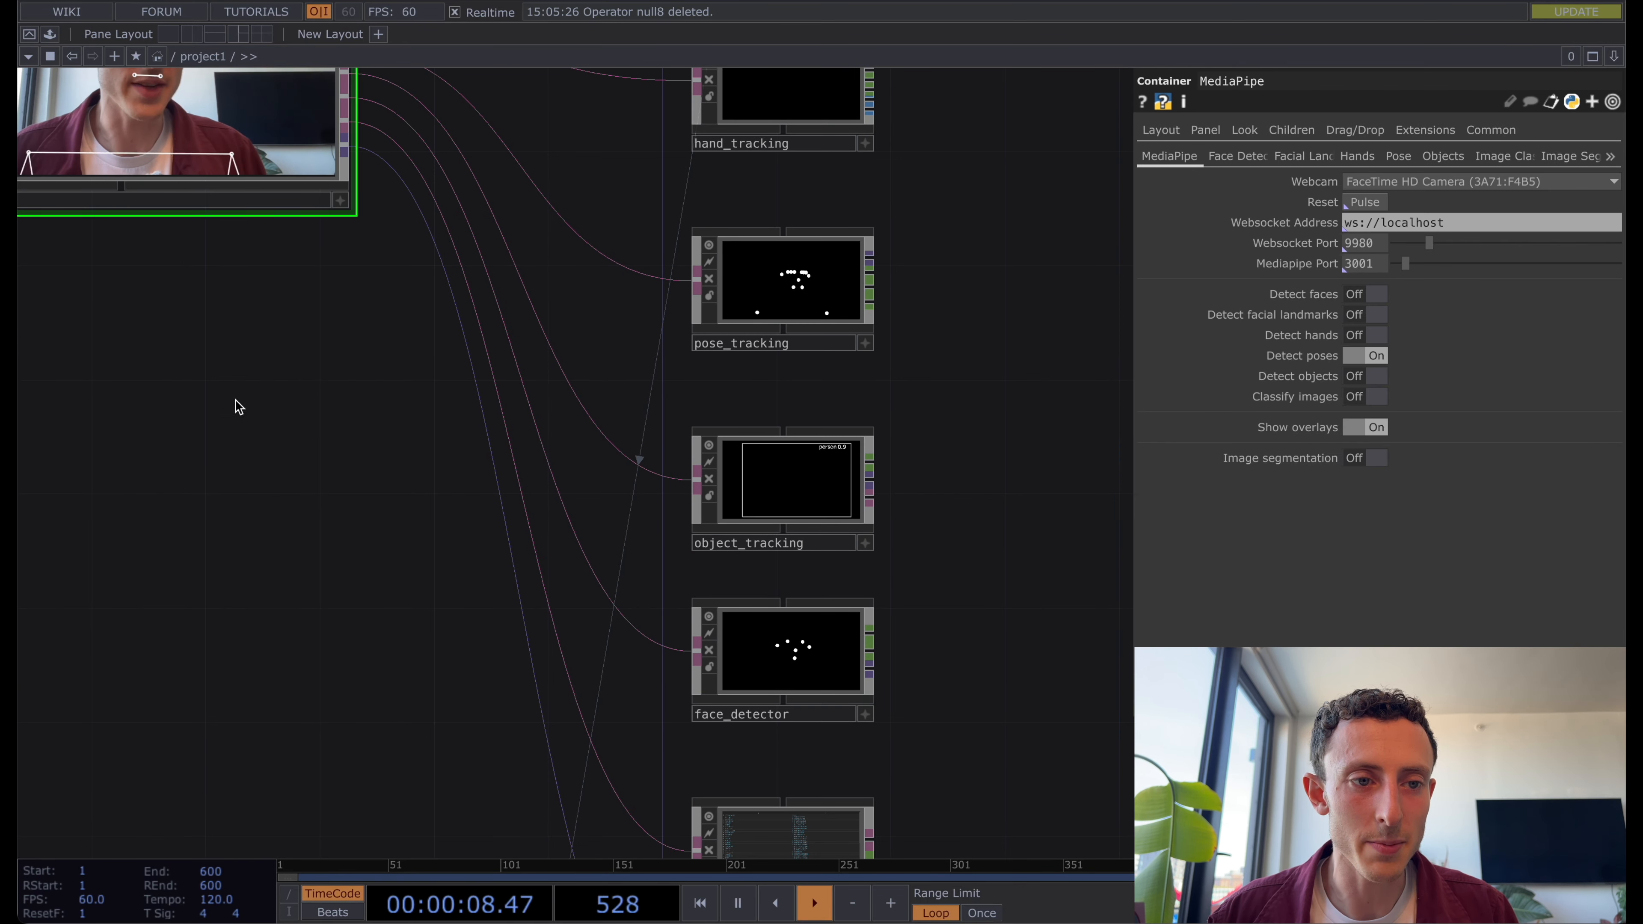
drag(242, 381, 436, 648)
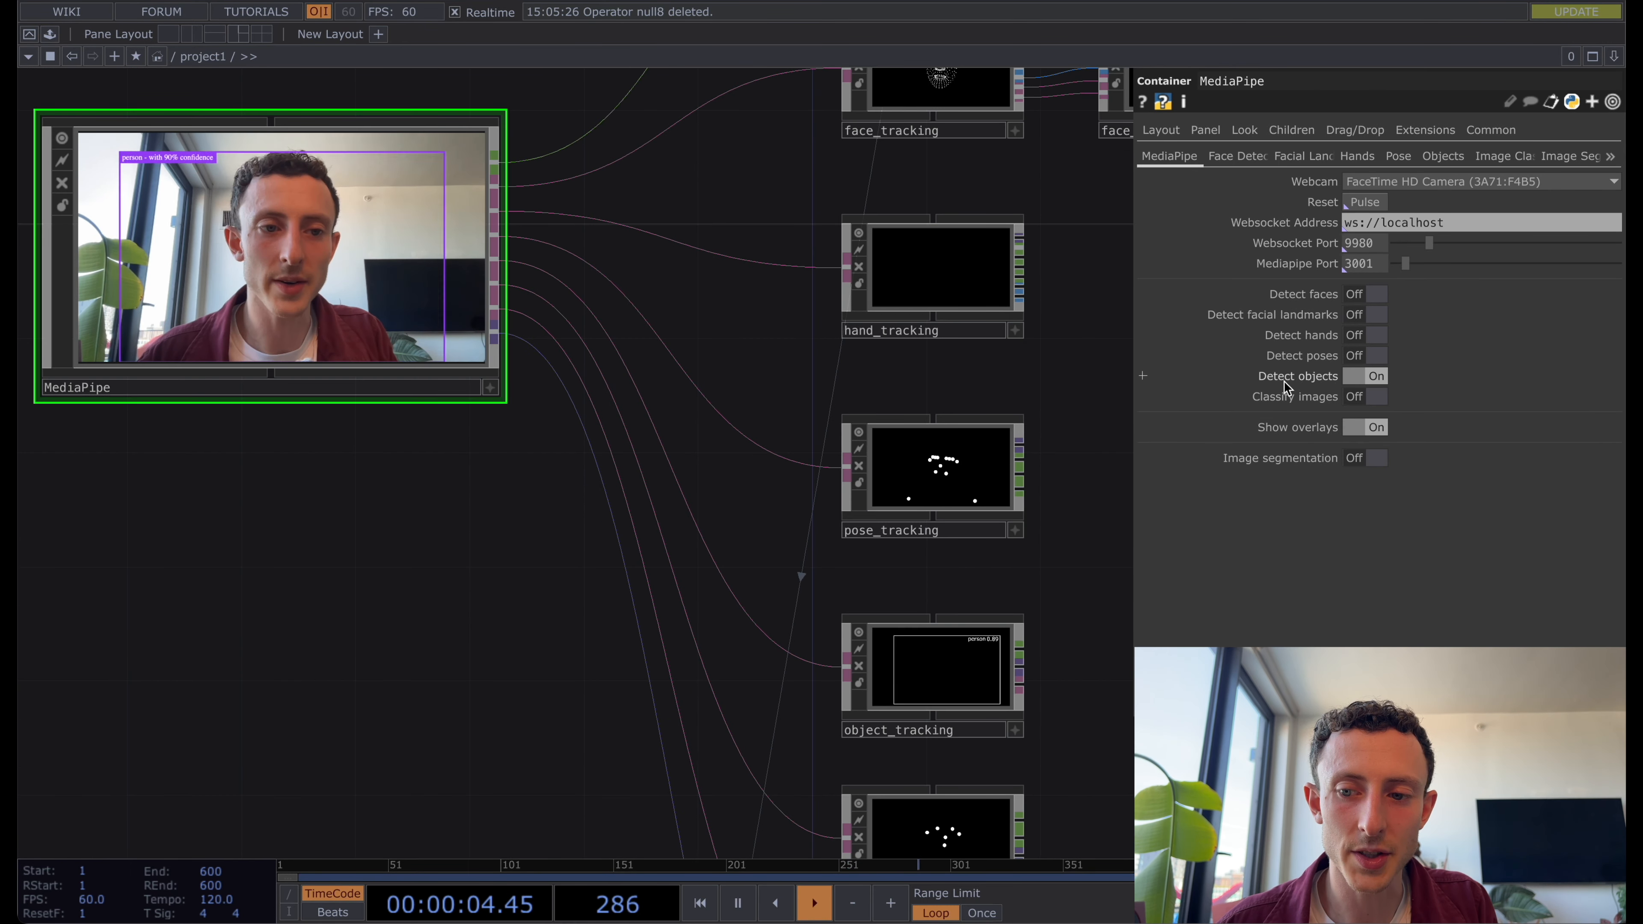
Review the object model types in MediaPipe's object settings and choose Full (EfficientDet-Lite0).
click(1444, 158)
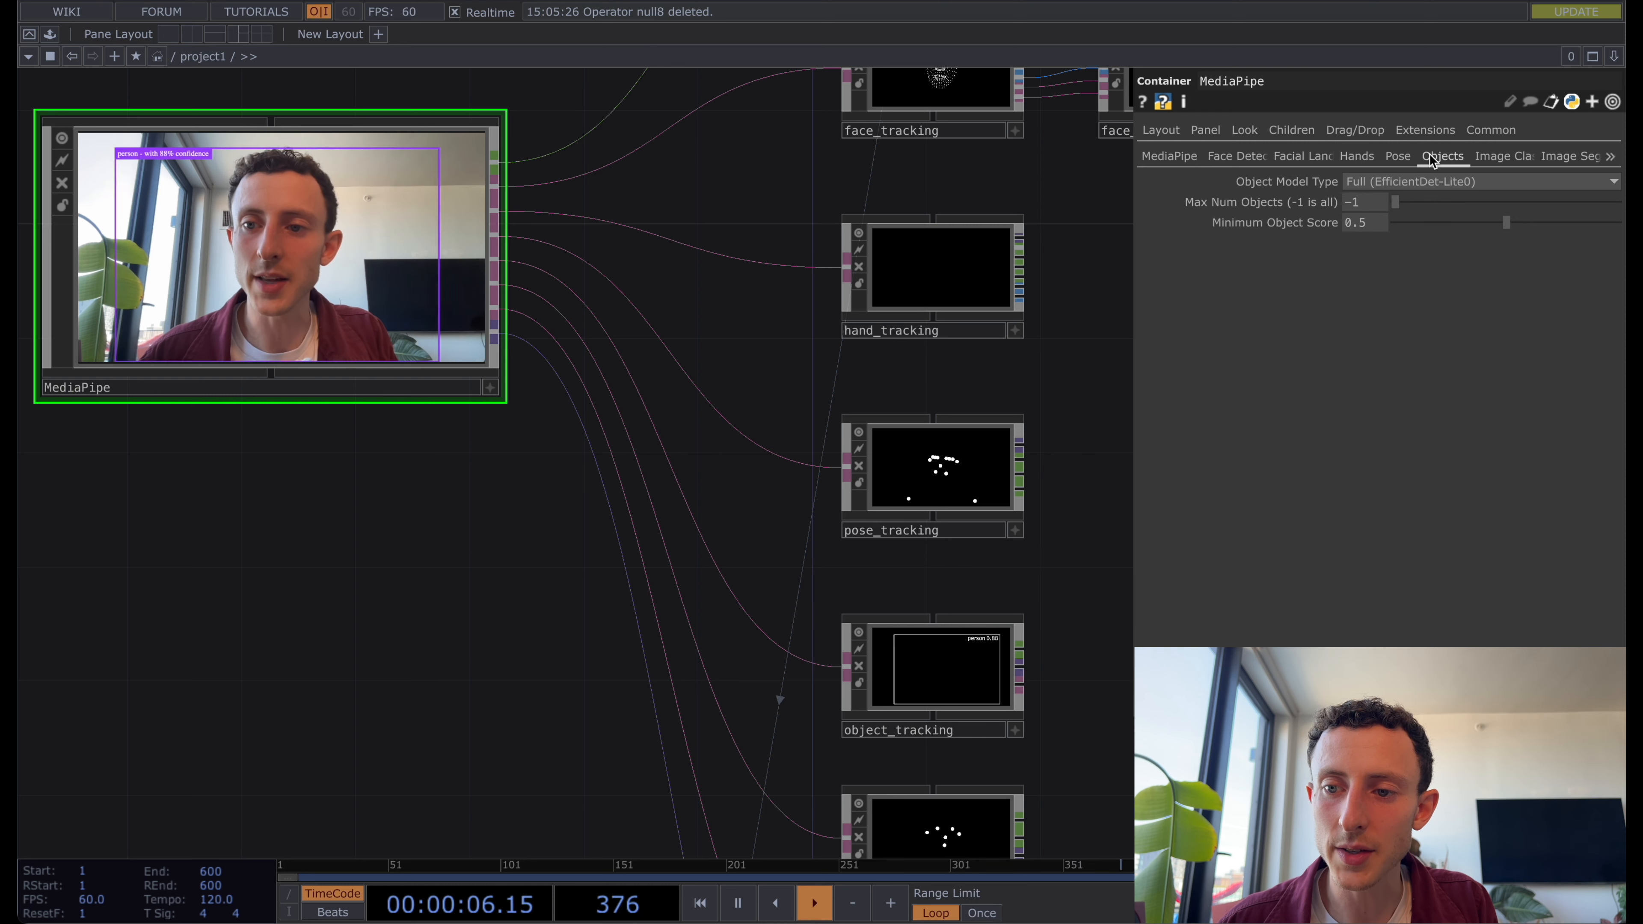
click(1386, 182)
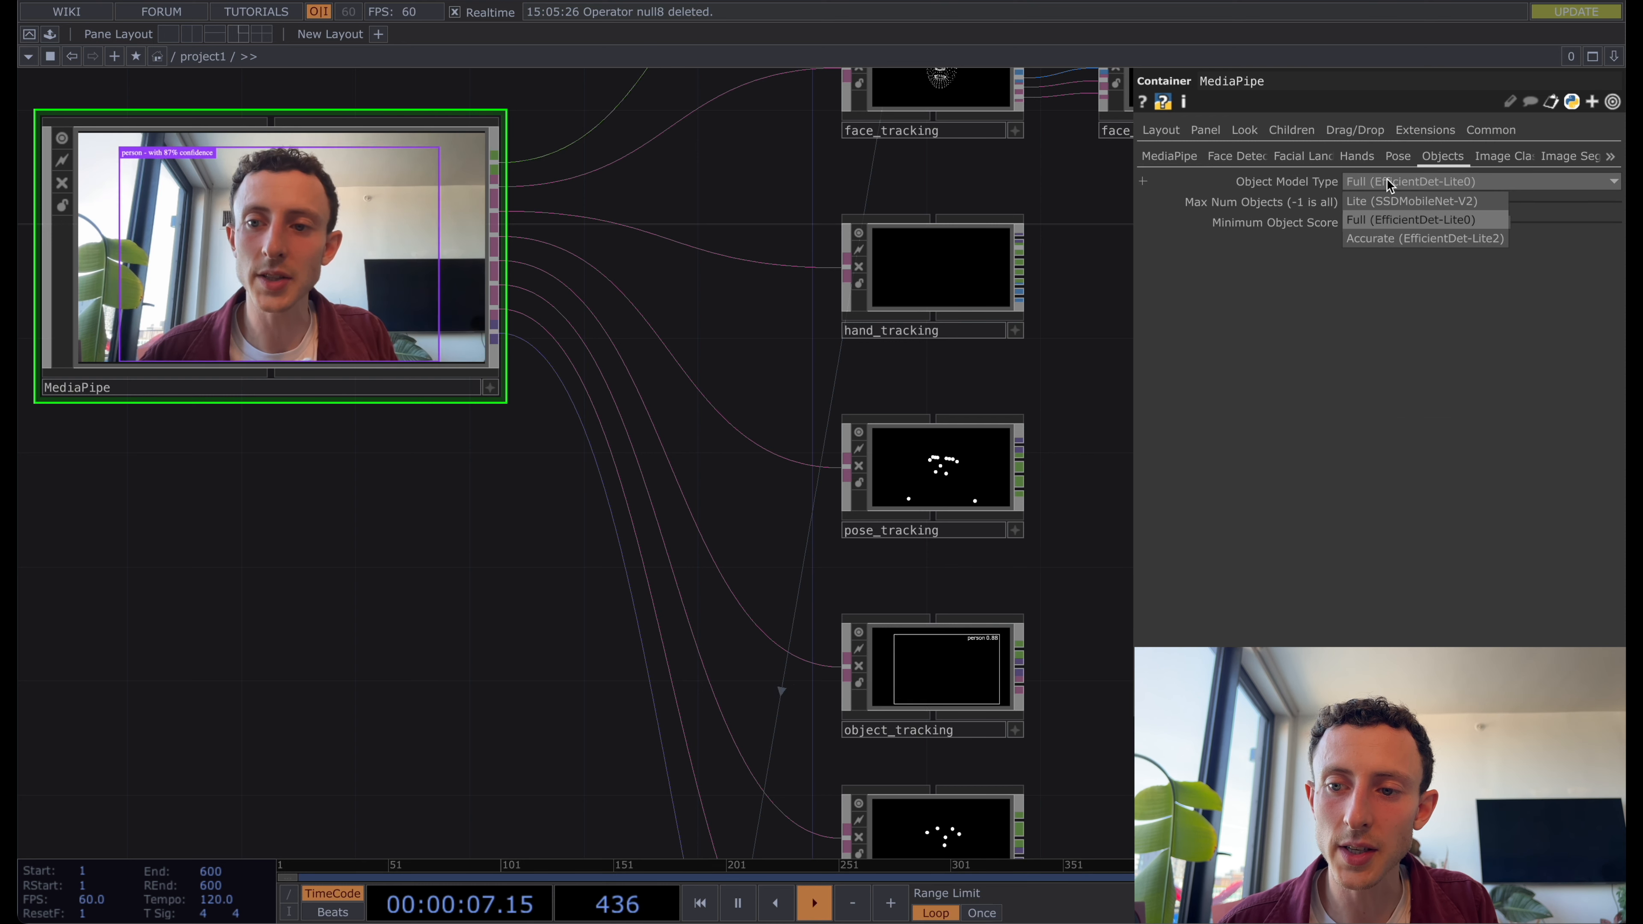
click(1382, 219)
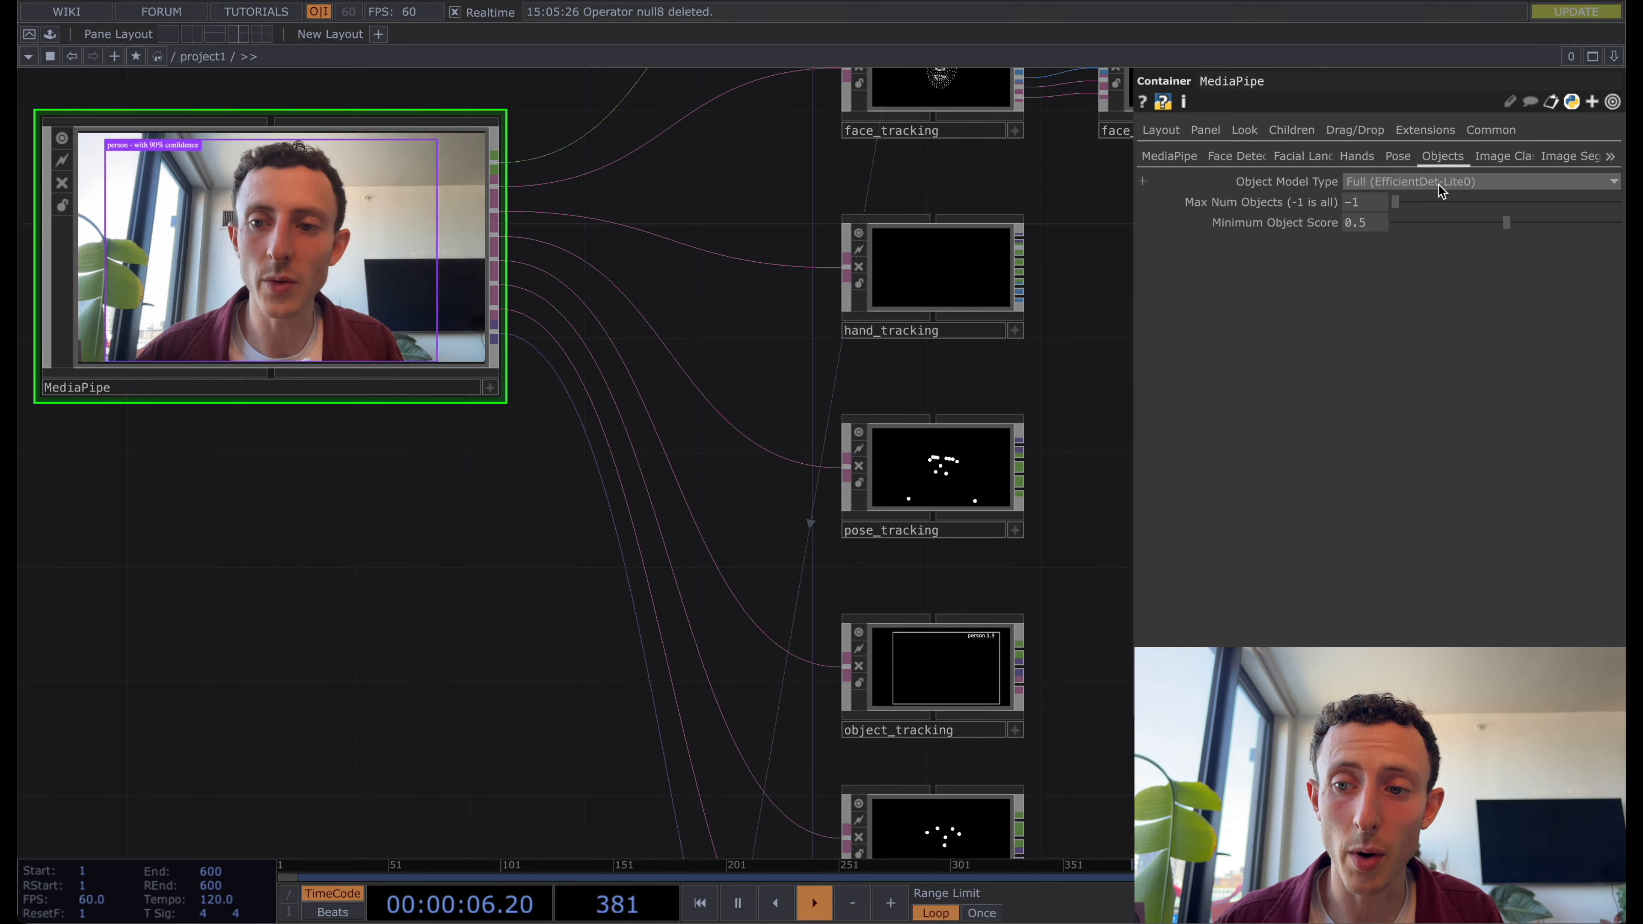
Switch to Chrome and open the Object detection task guide linked in the mediapipe-touchdesigner README.
click(1424, 182)
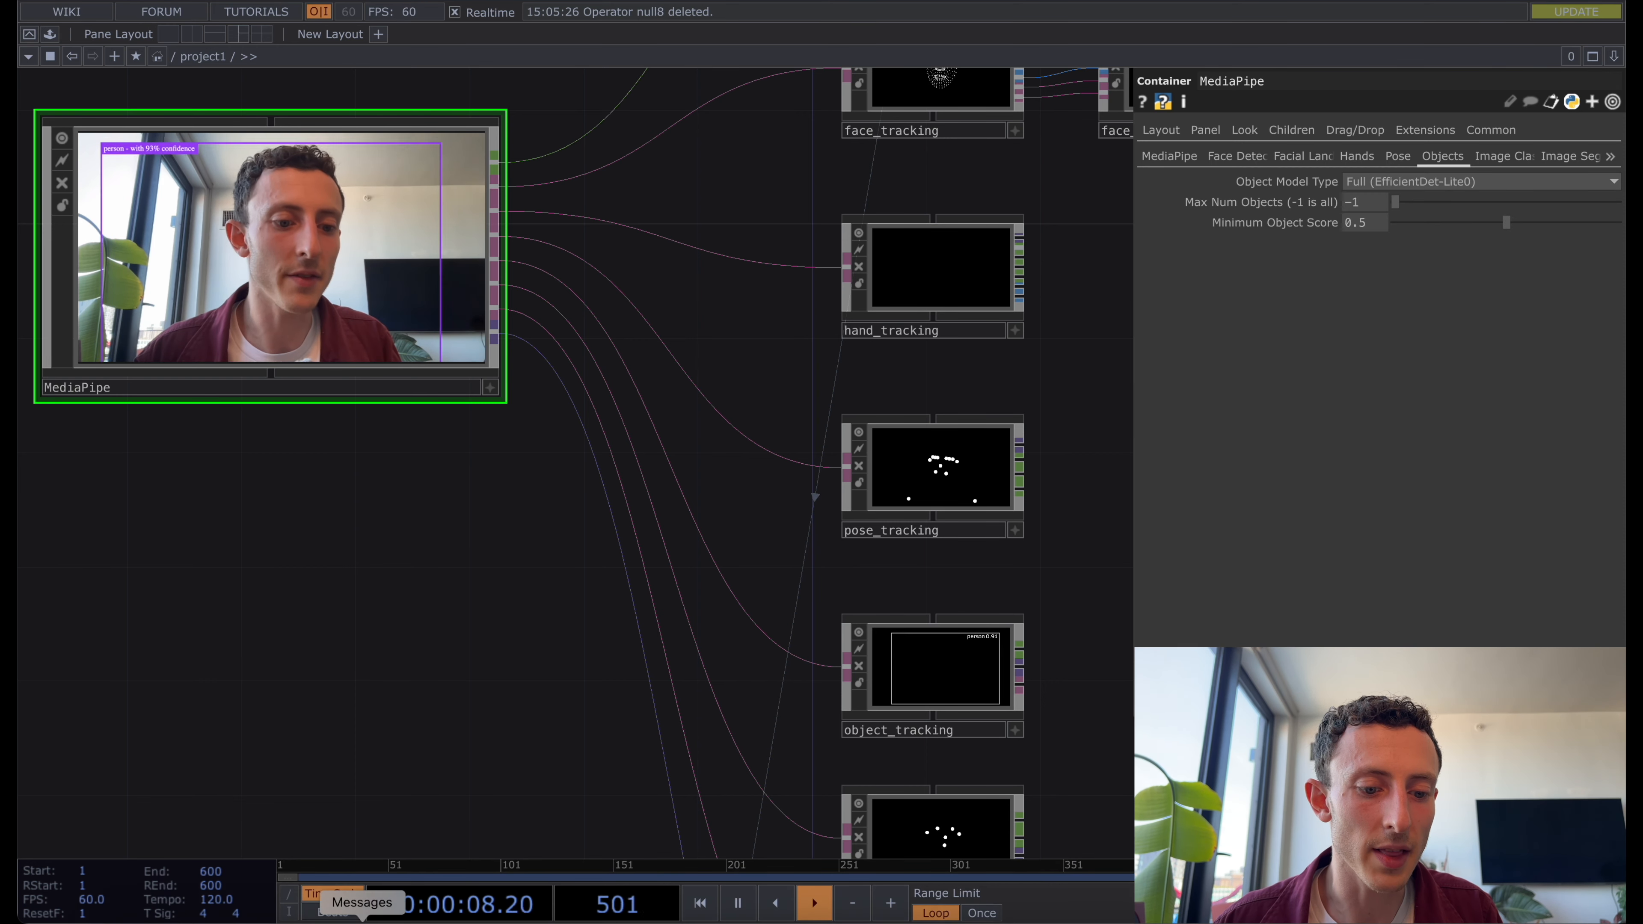
click(283, 917)
scroll(671, 651, down, 7)
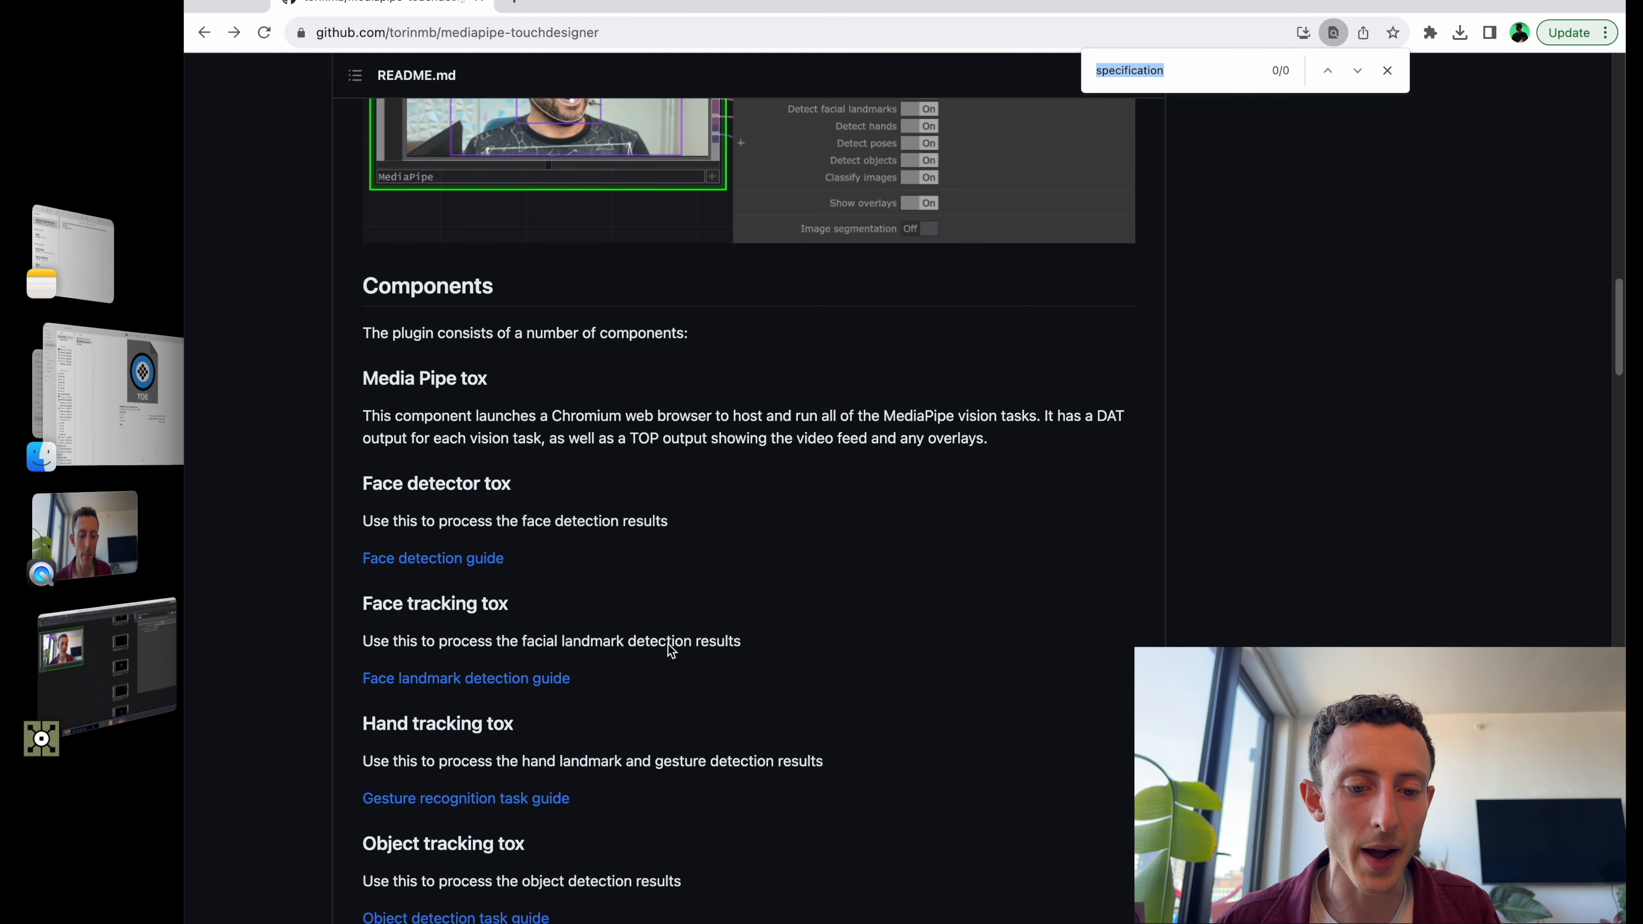
scroll(671, 650, down, 5)
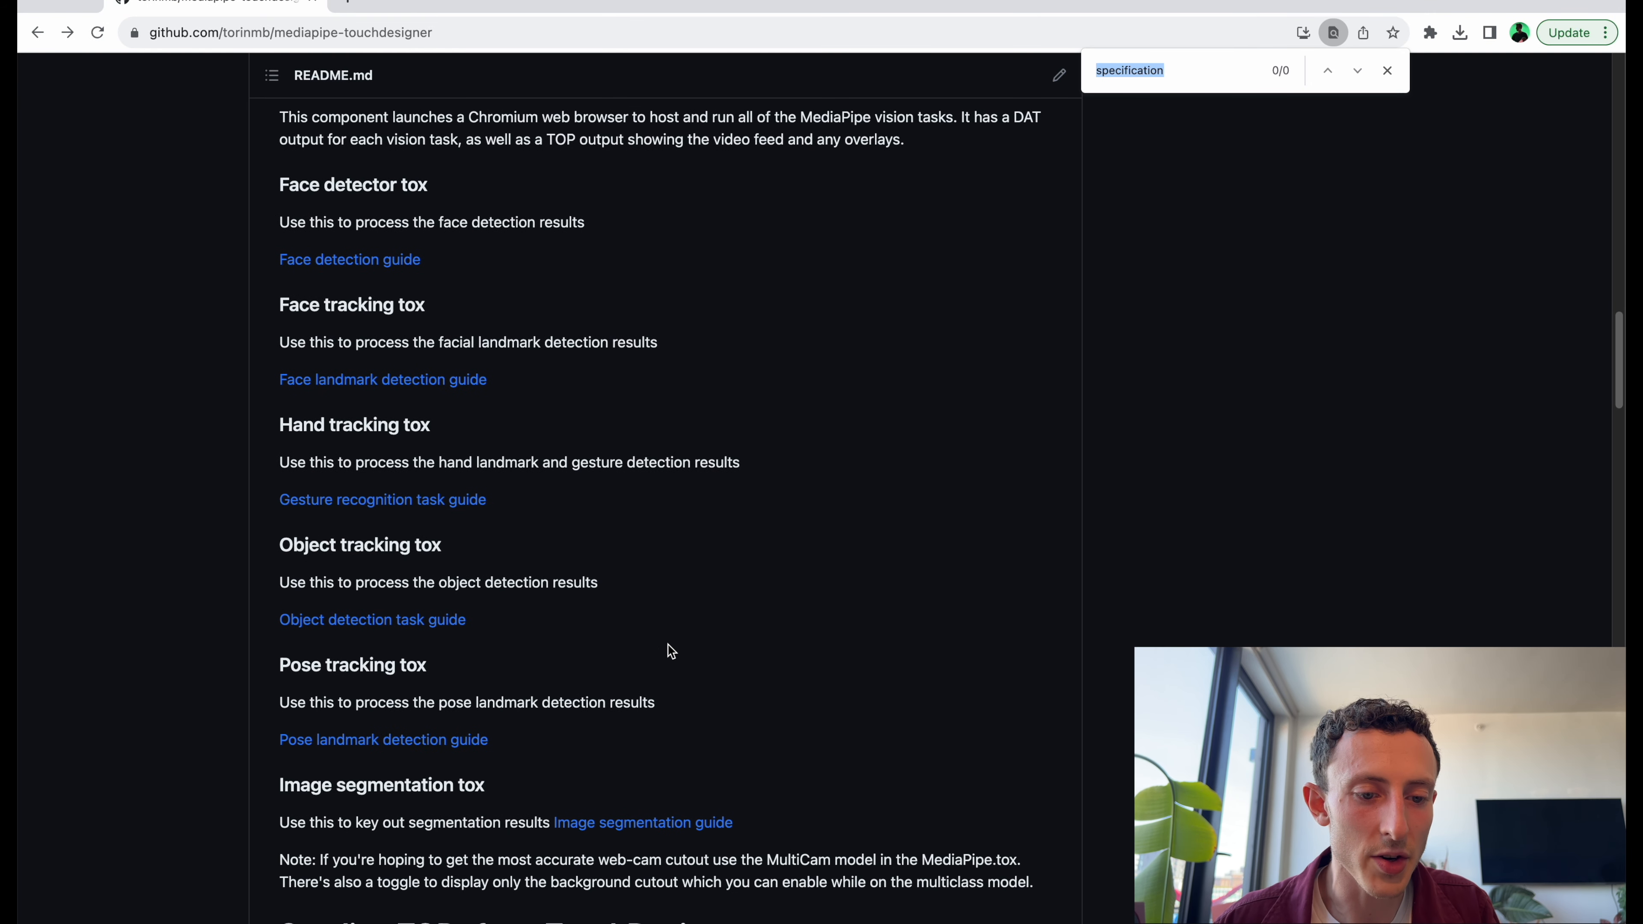
click(342, 621)
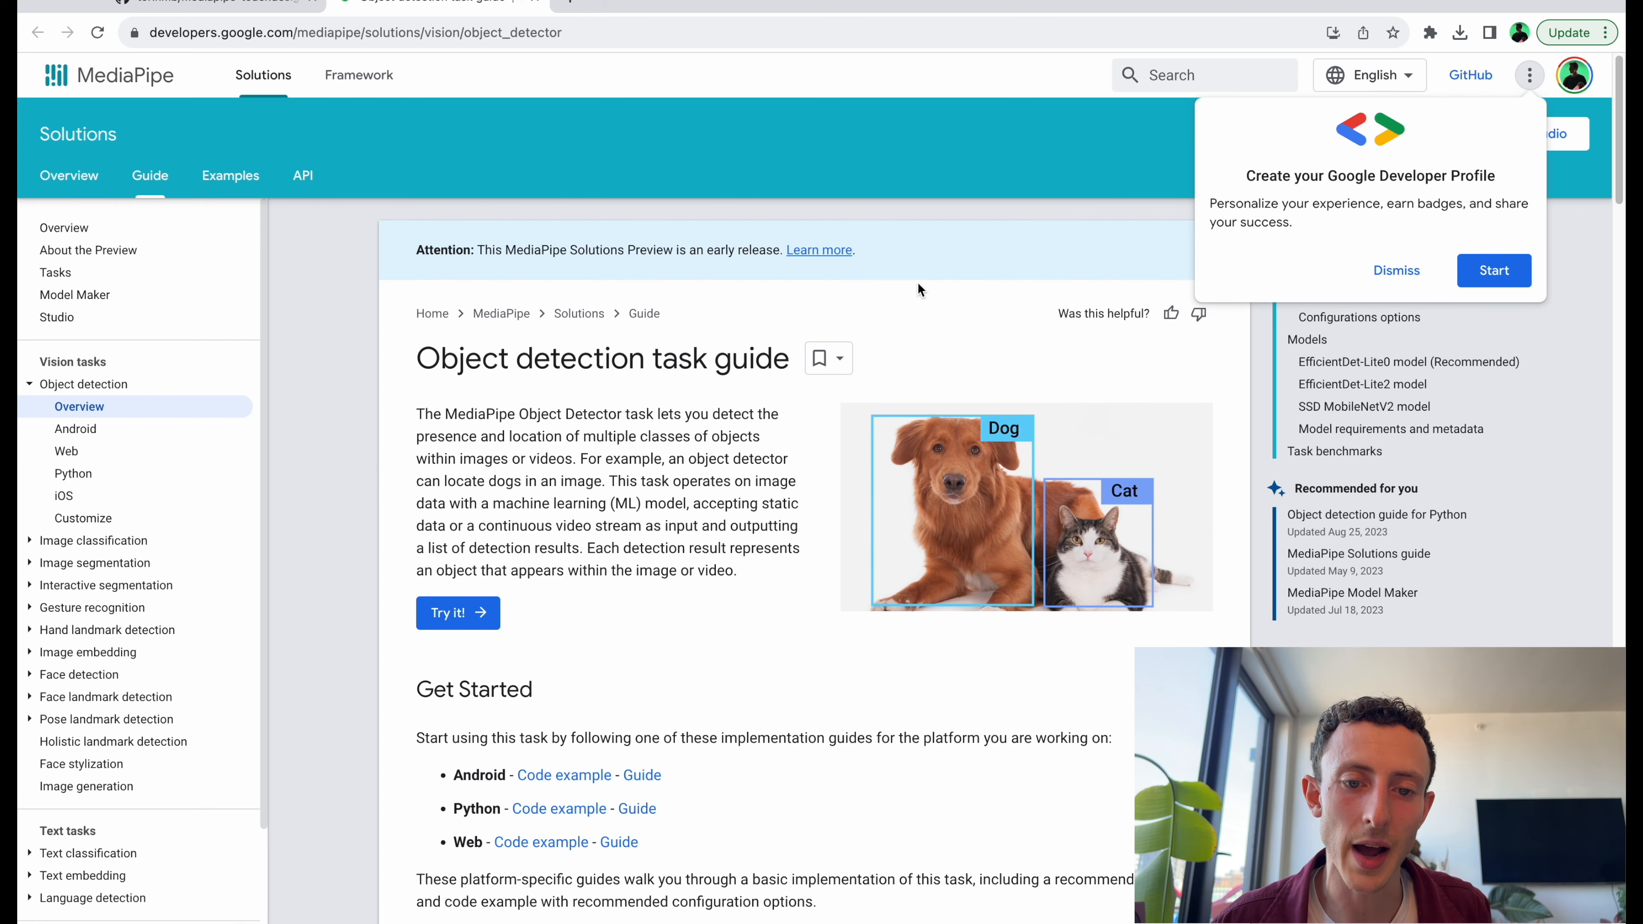
Read the EfficientDet-Lite0 and EfficientDet-Lite2 model descriptions in the object detection guide and return to TouchDesigner.
click(1400, 271)
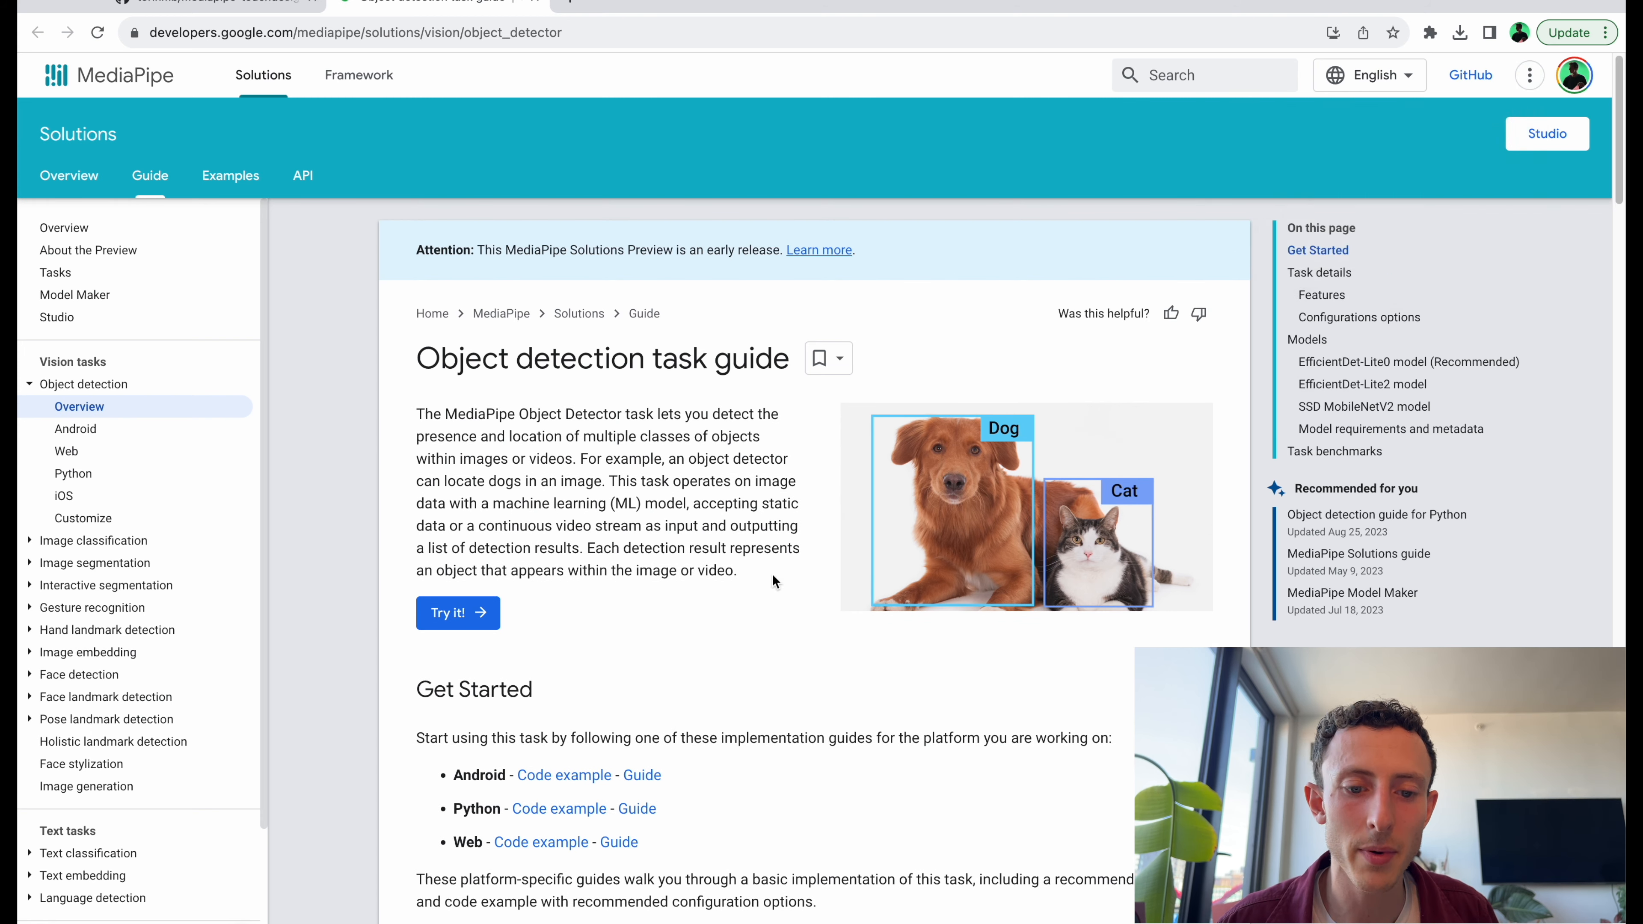
scroll(906, 596, down, 20)
scroll(907, 602, down, 2)
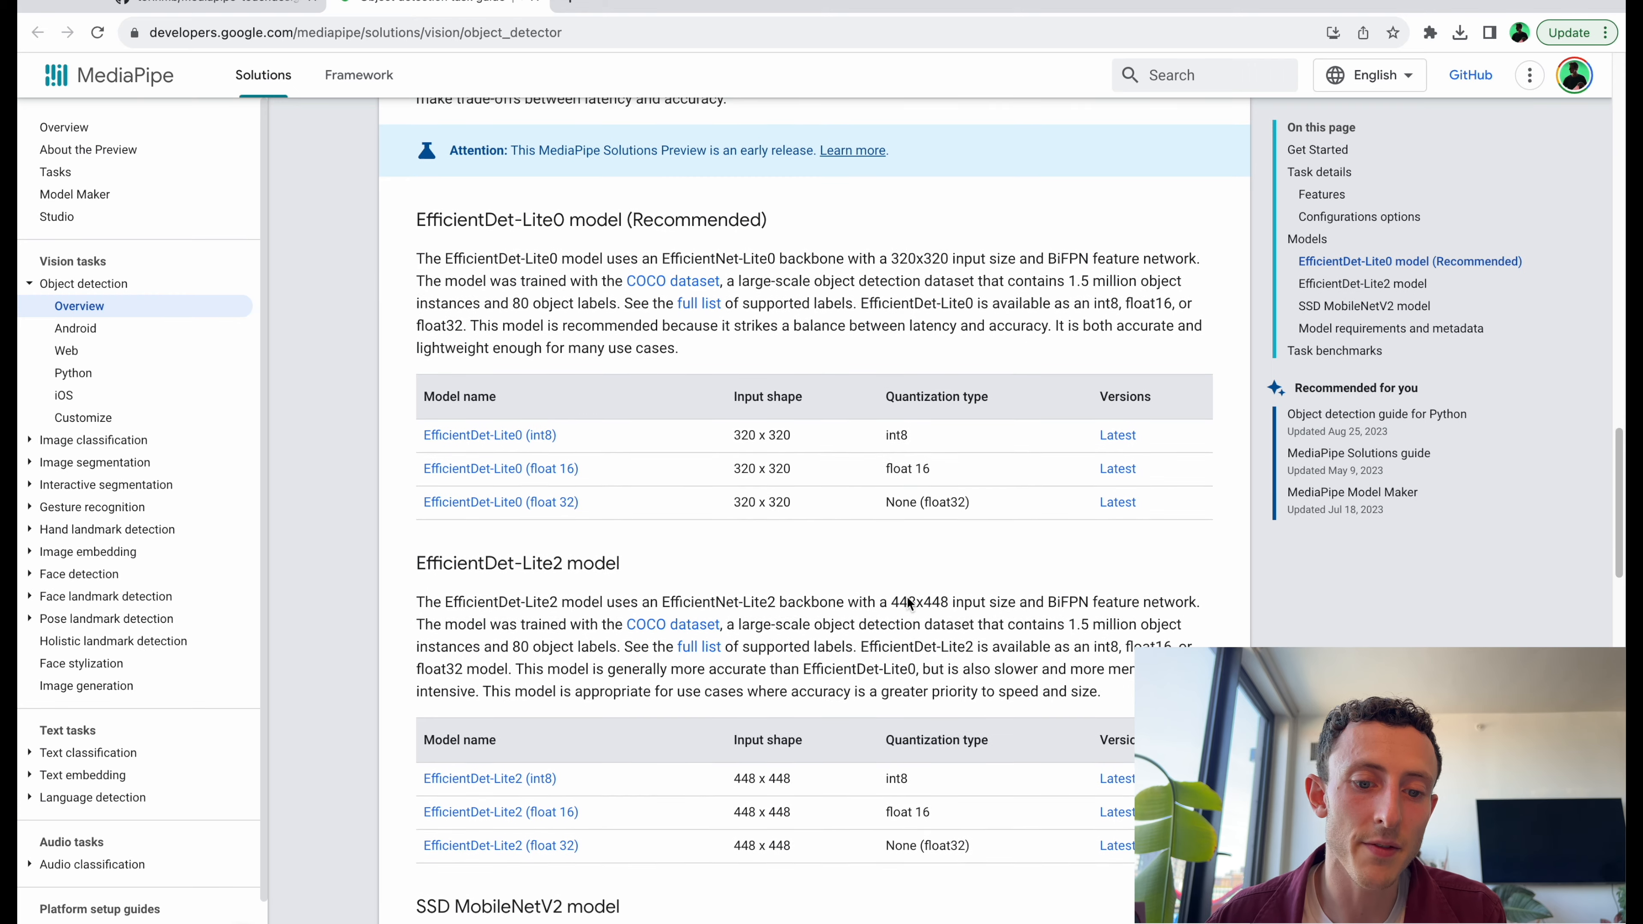
drag(418, 180, 815, 182)
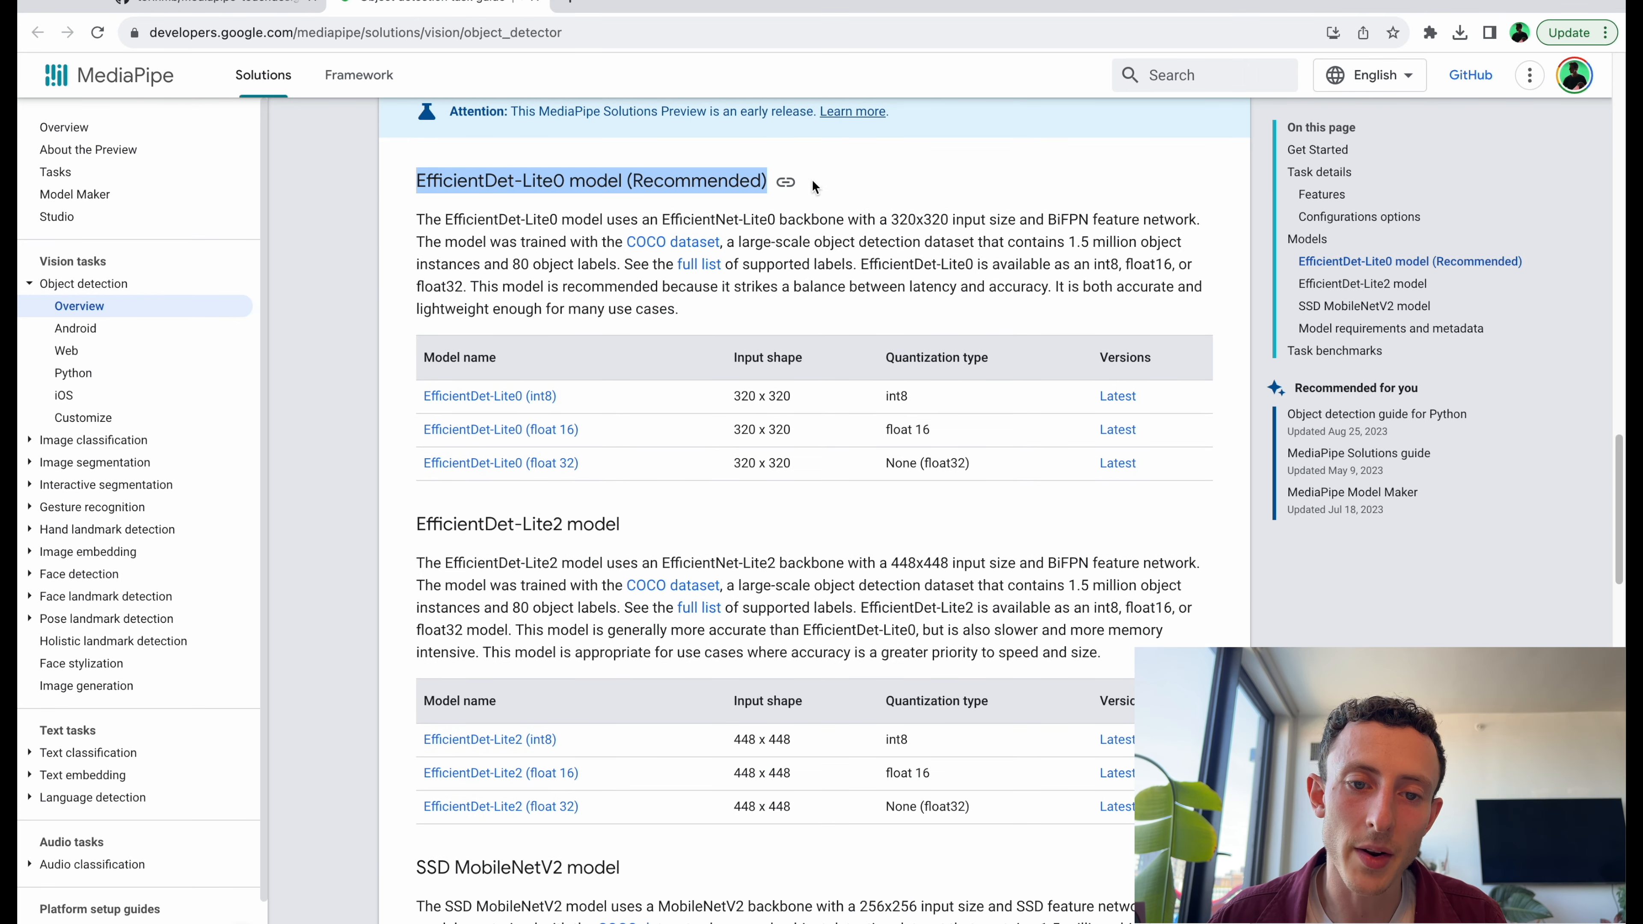
scroll(814, 187, down, 2)
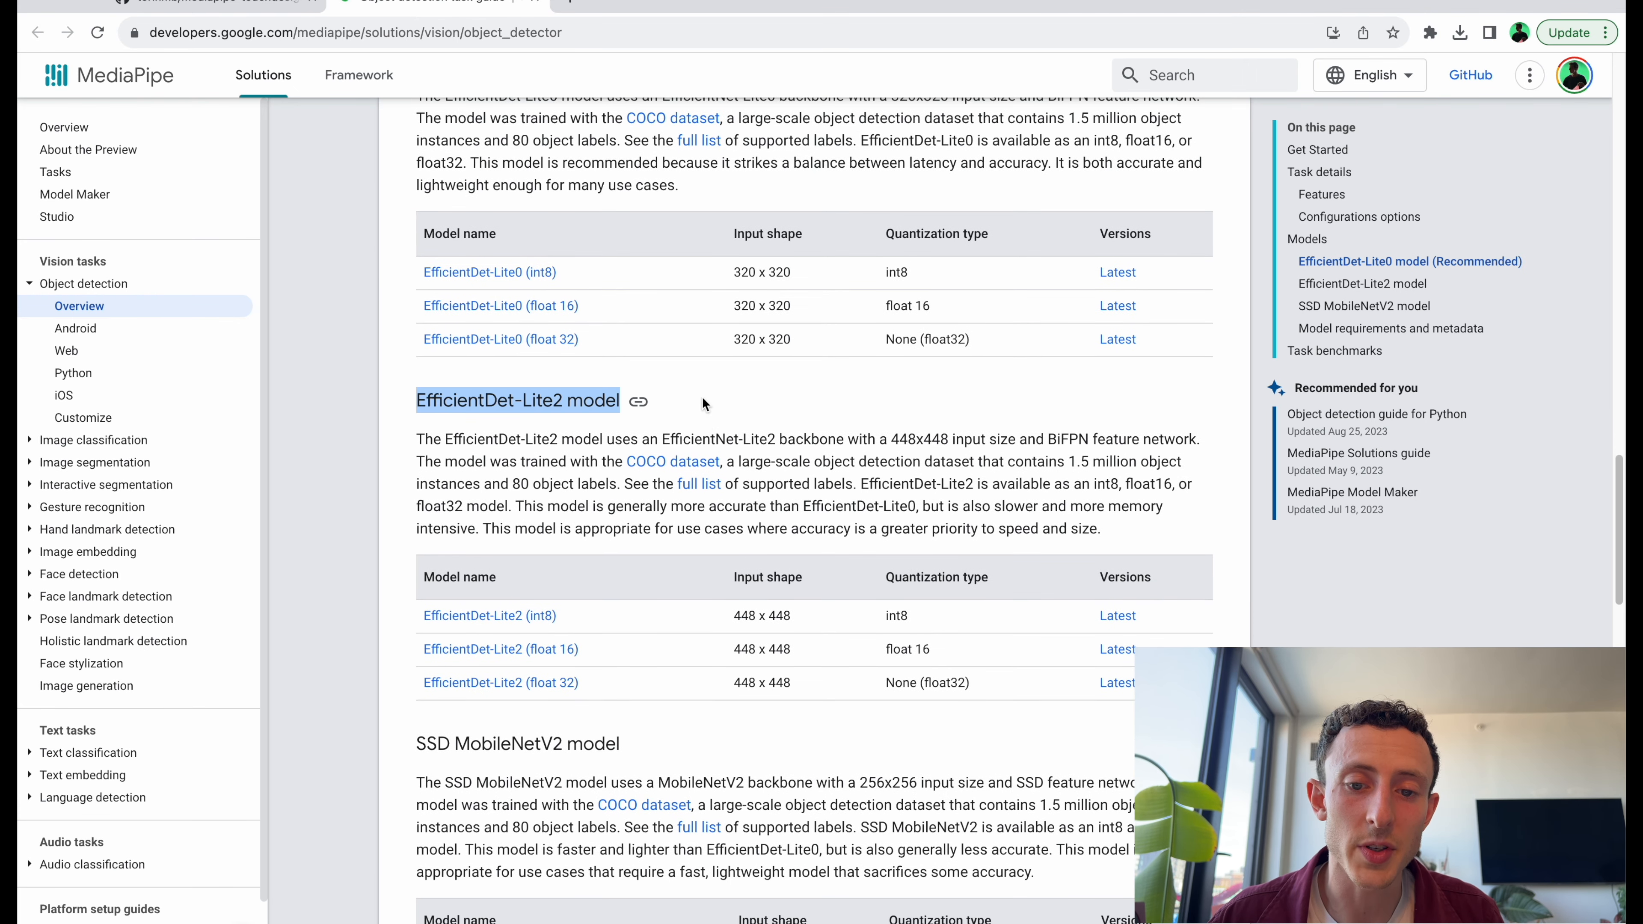
scroll(704, 403, down, 1)
click(793, 389)
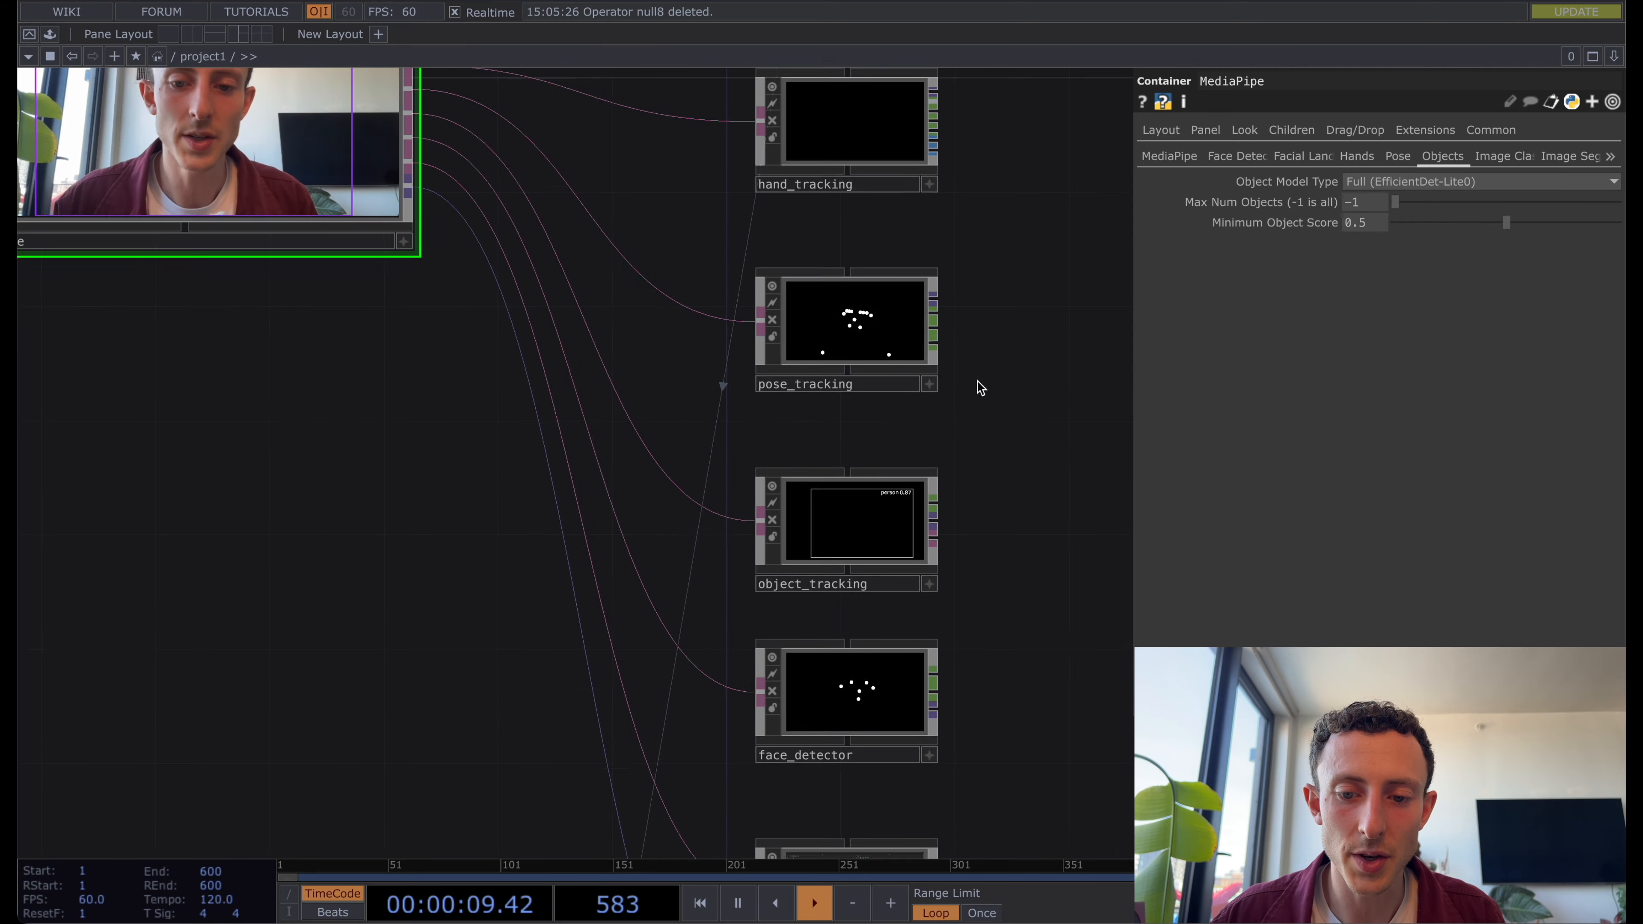
Connect a new Null CHOP to object_tracking's channel output to view the object's position, size and score.
scroll(979, 382, up, 6)
drag(1028, 503, 707, 498)
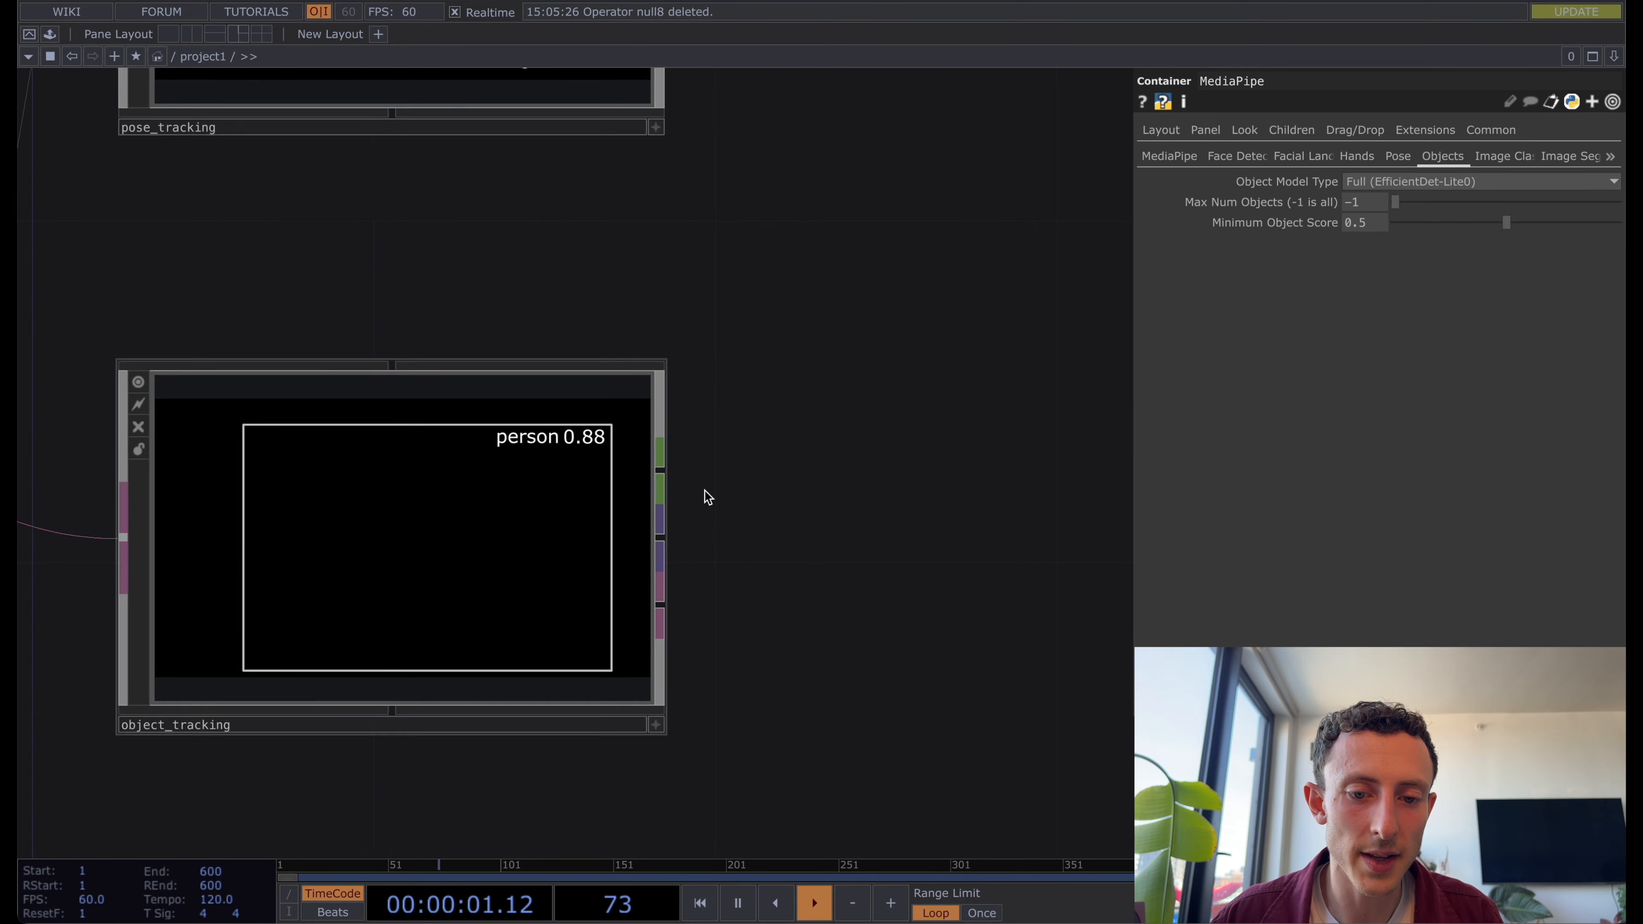
right_click(642, 473)
click(590, 477)
click(887, 490)
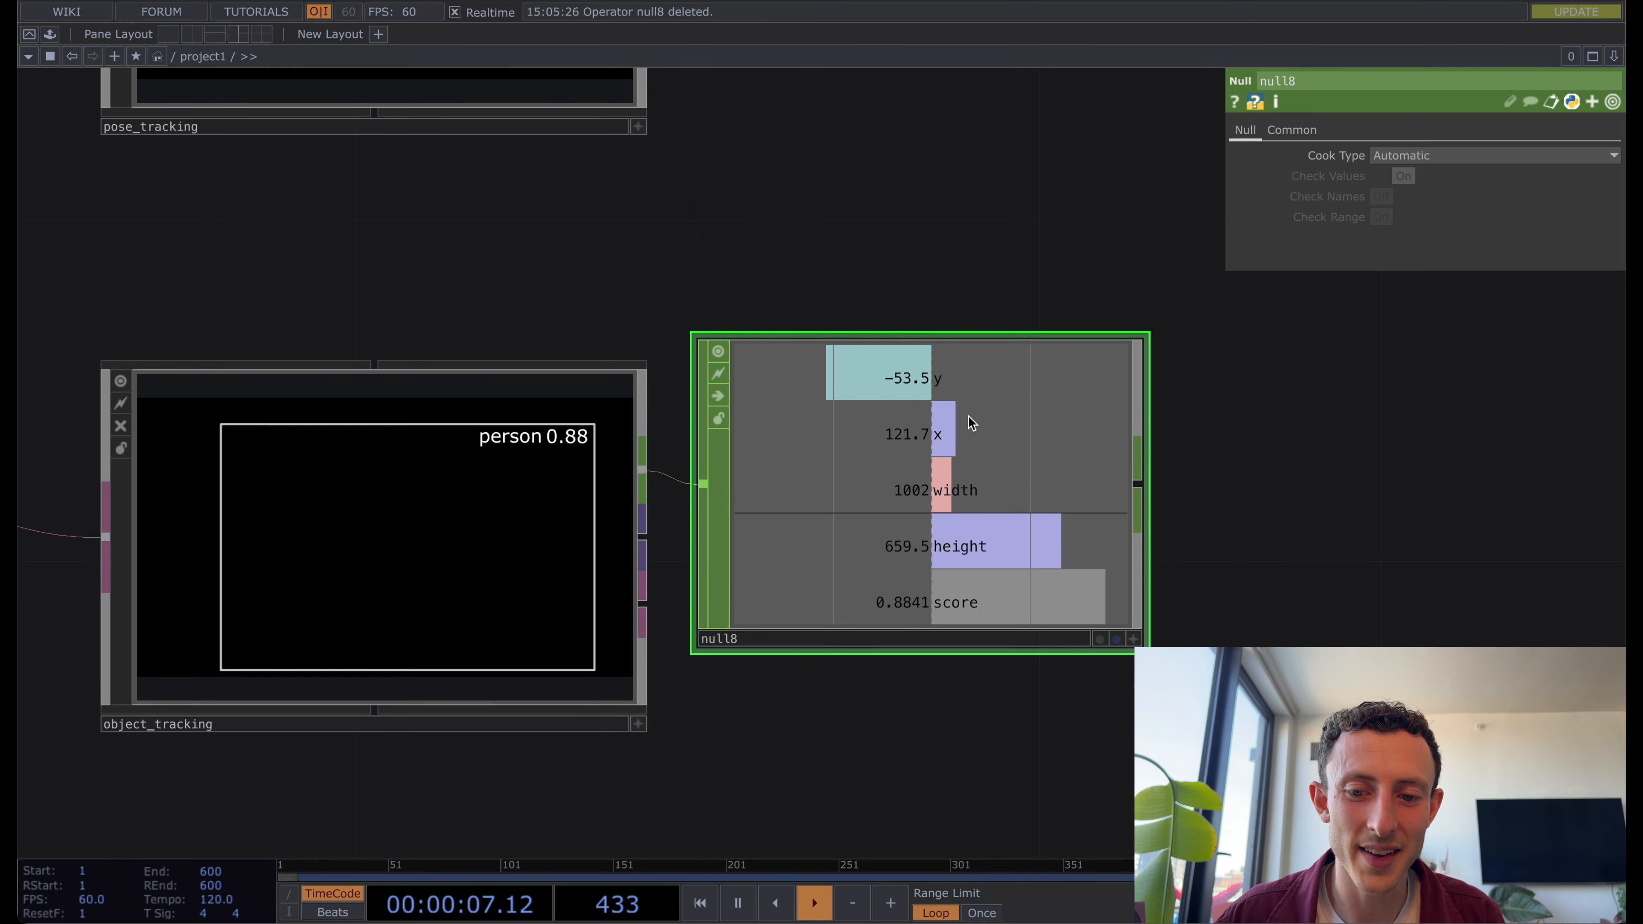
Delete the Null TOP connected to object_tracking and connect a Null DAT to its lower DAT output to list the detected objects.
scroll(858, 246, down, 3)
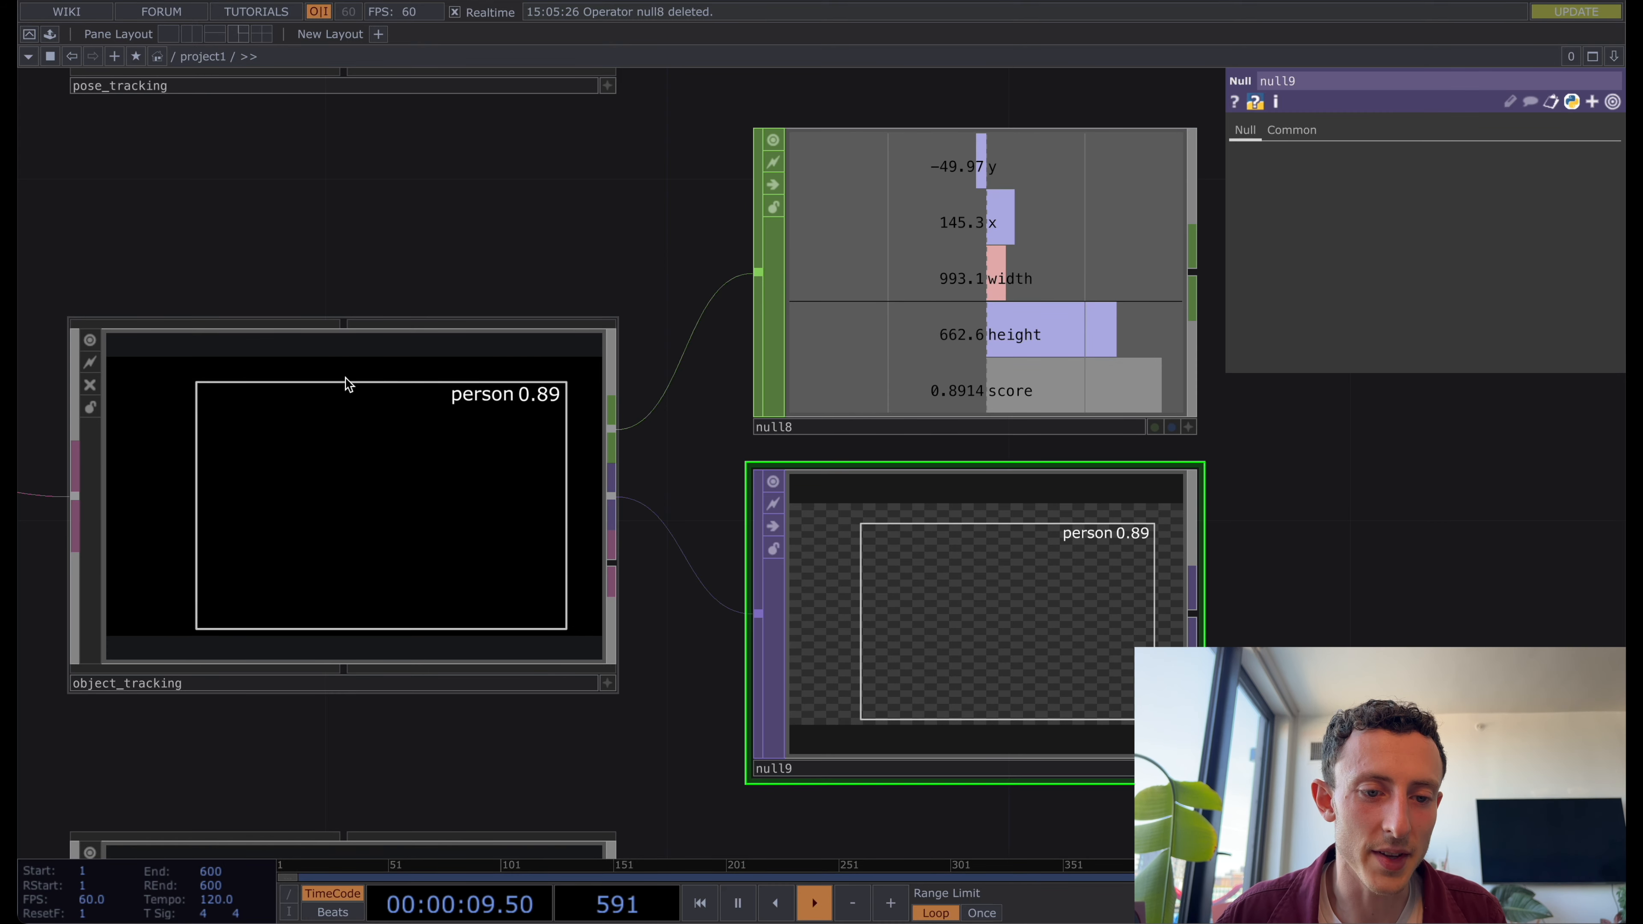
key(Delete)
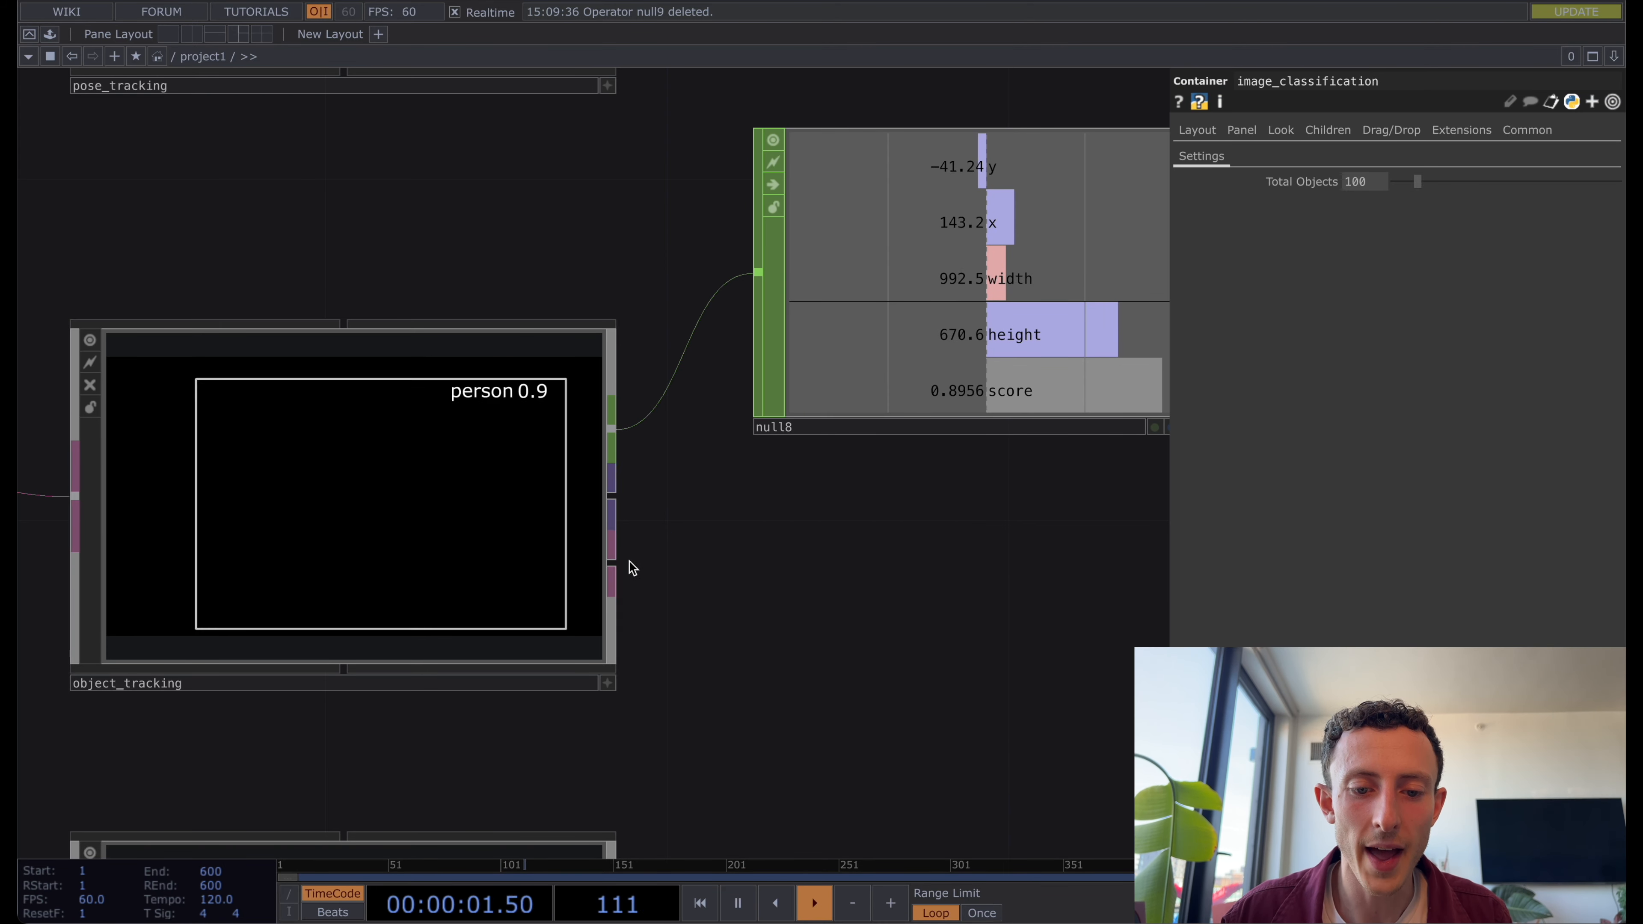
right_click(613, 563)
text(null)
key(Return)
click(918, 672)
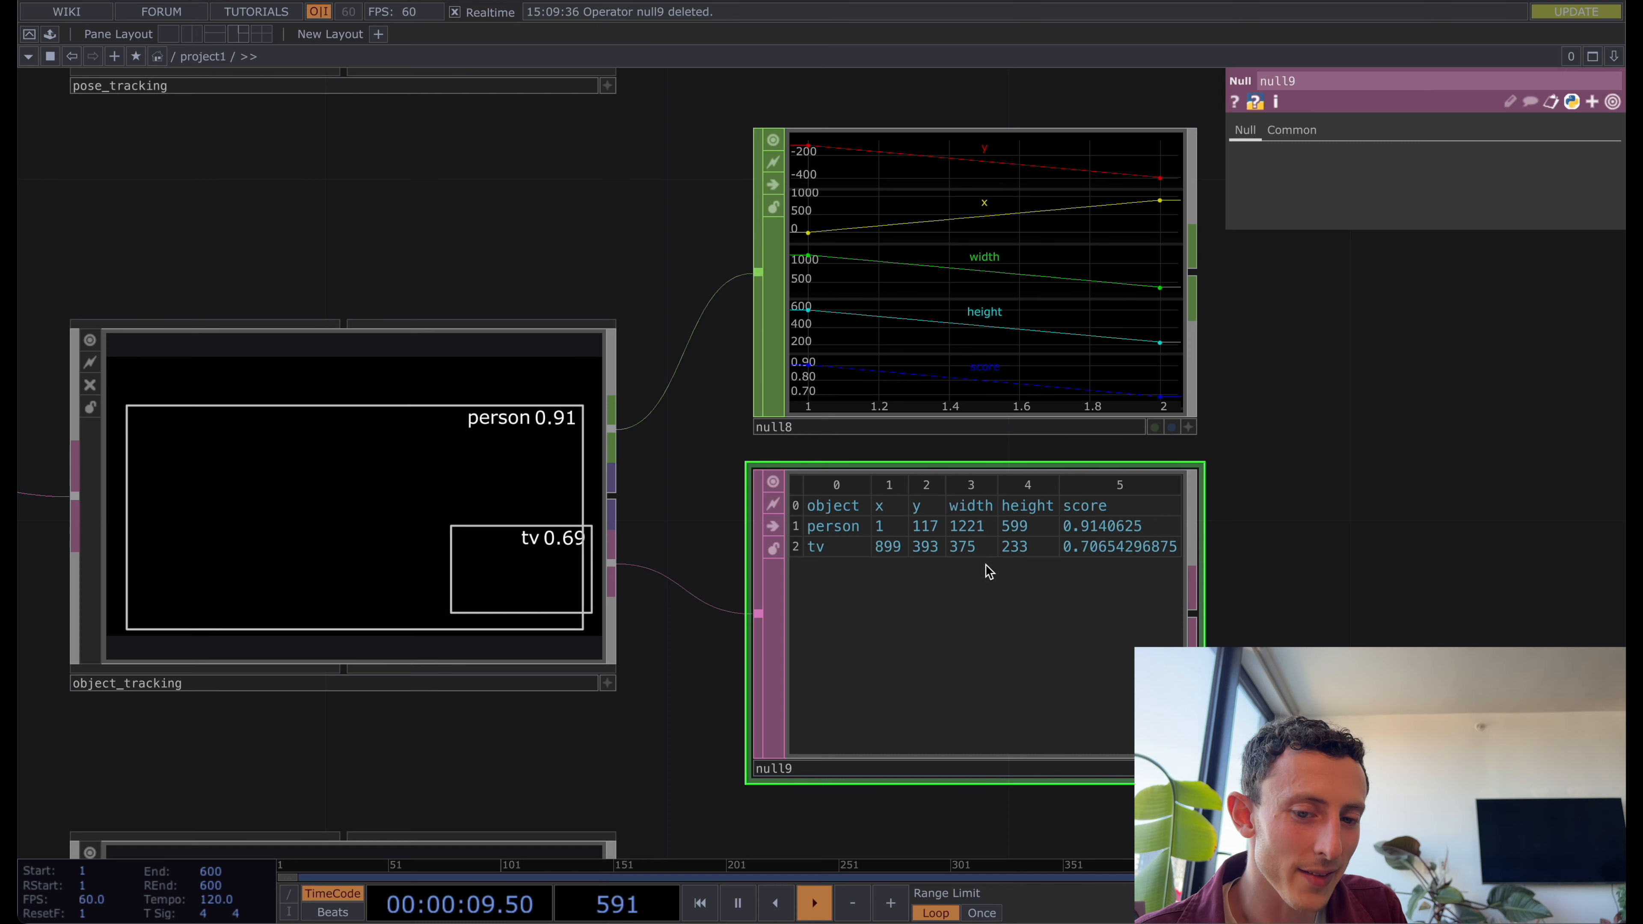
Delete the Null CHOP and Null DAT connected to object_tracking.
scroll(985, 565, down, 1)
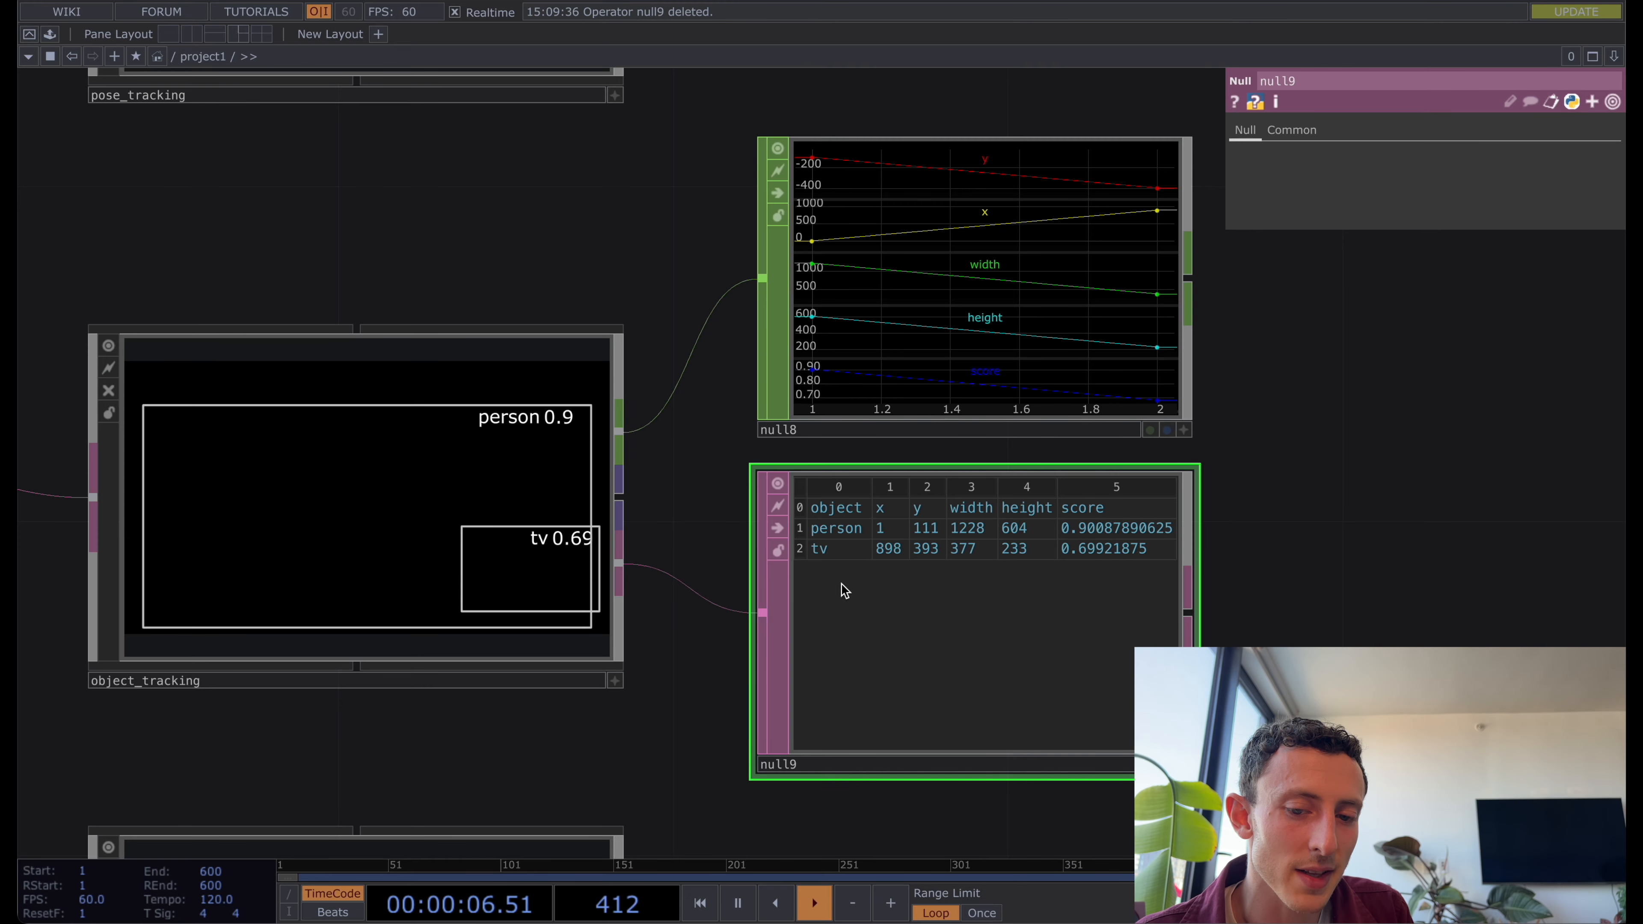
scroll(895, 576, down, 4)
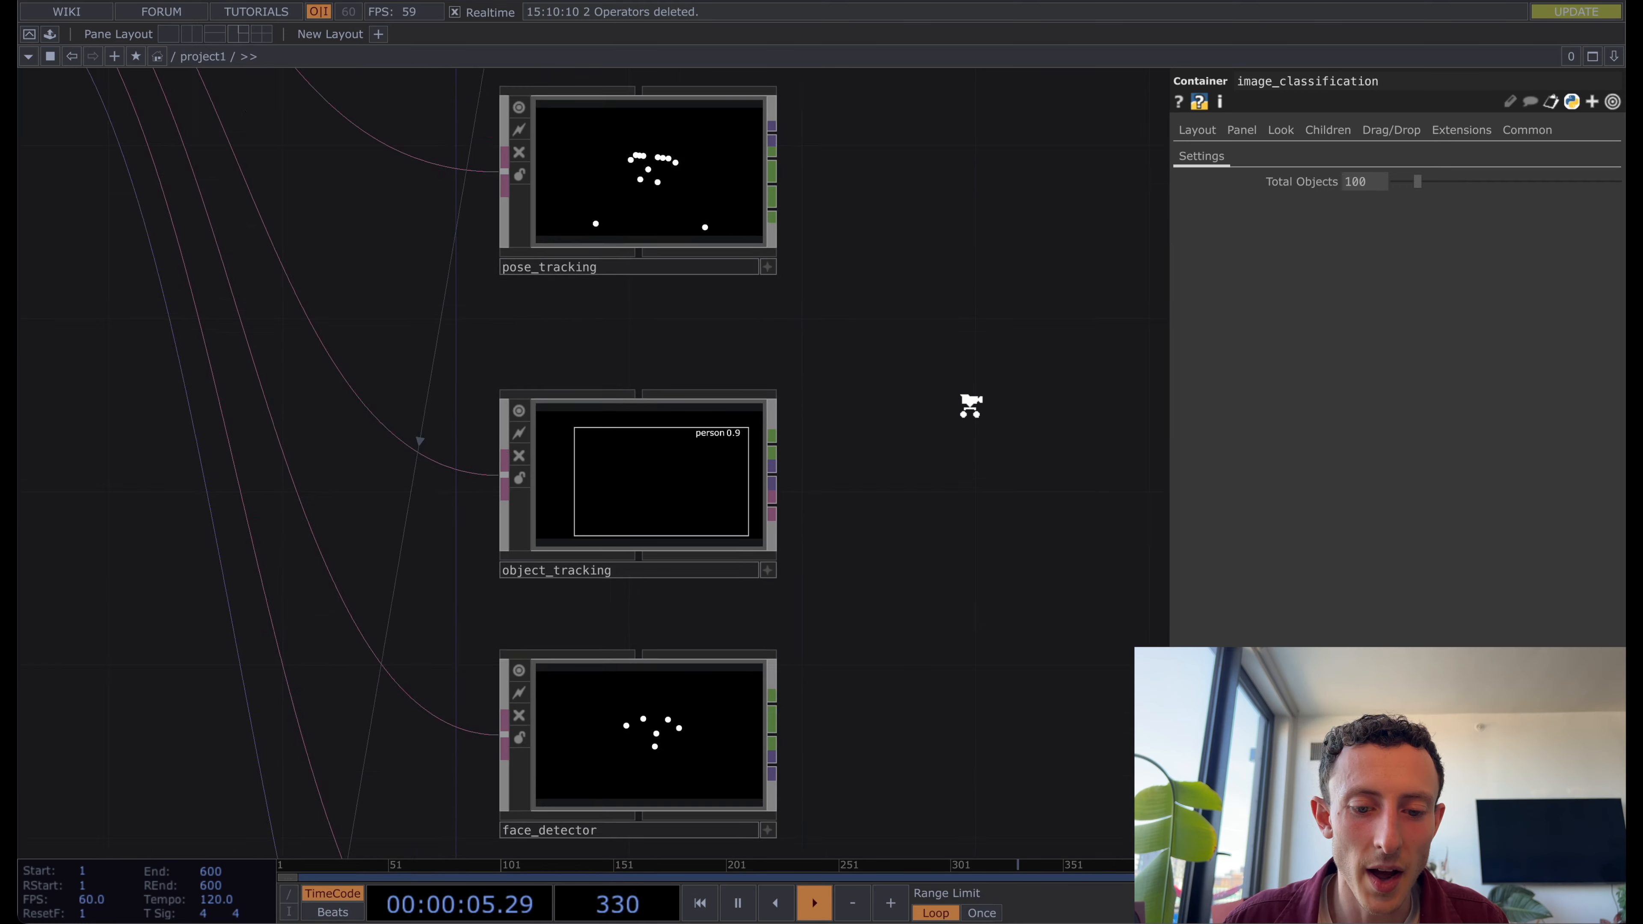
Select the MediaPipe component, turn off Detect objects and turn on Detect faces.
scroll(968, 408, down, 4)
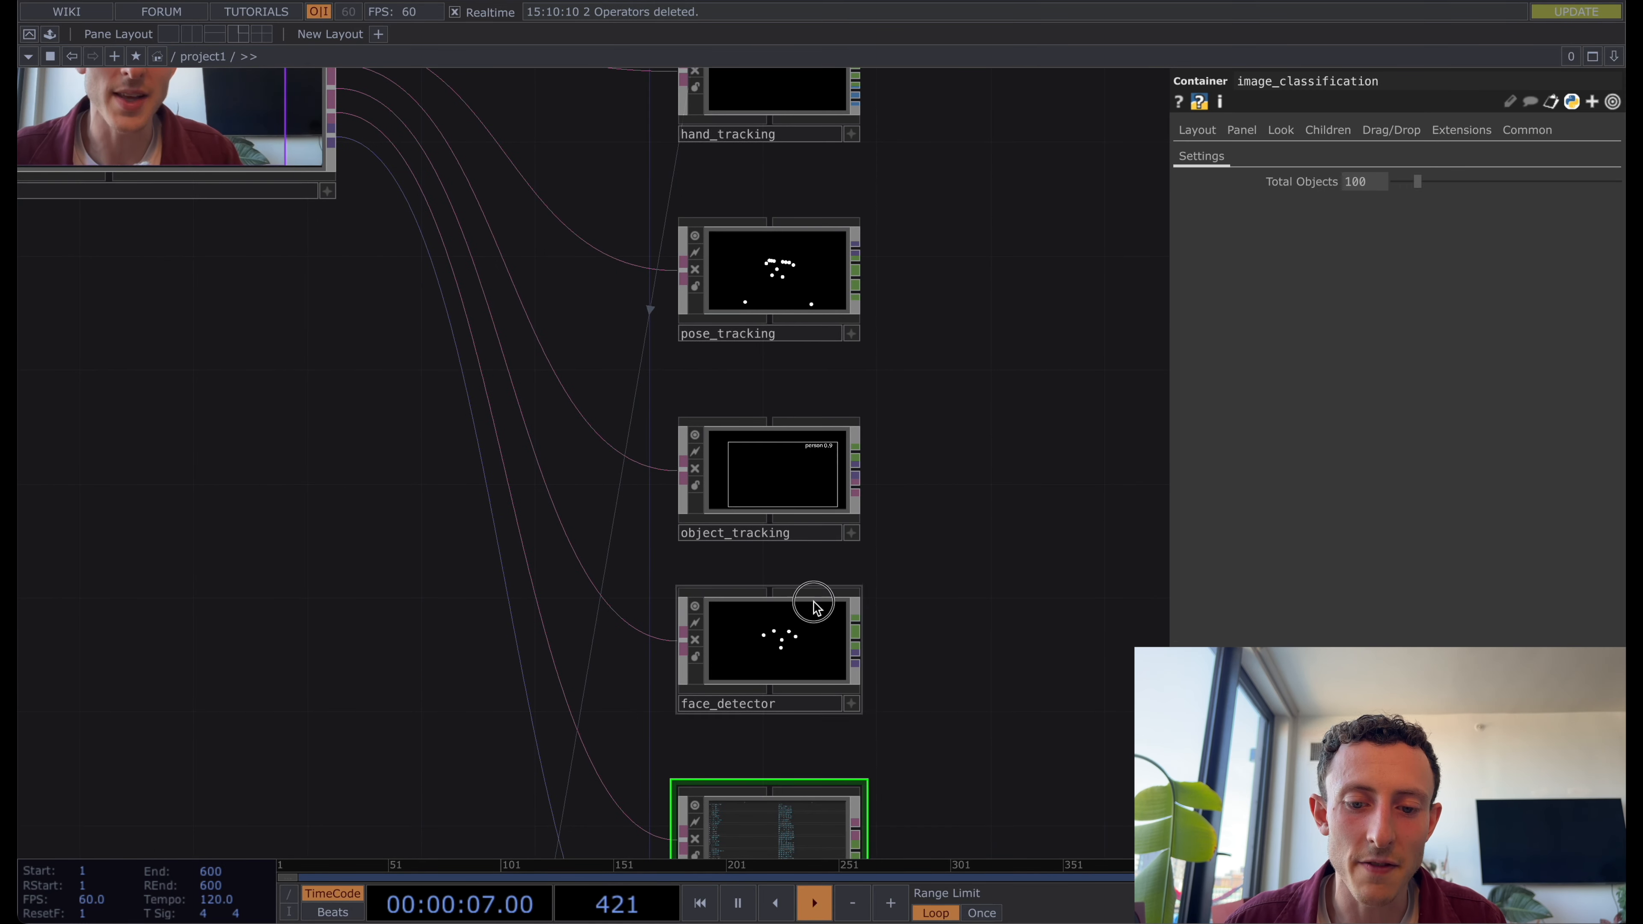
click(814, 607)
drag(280, 319, 333, 538)
click(317, 369)
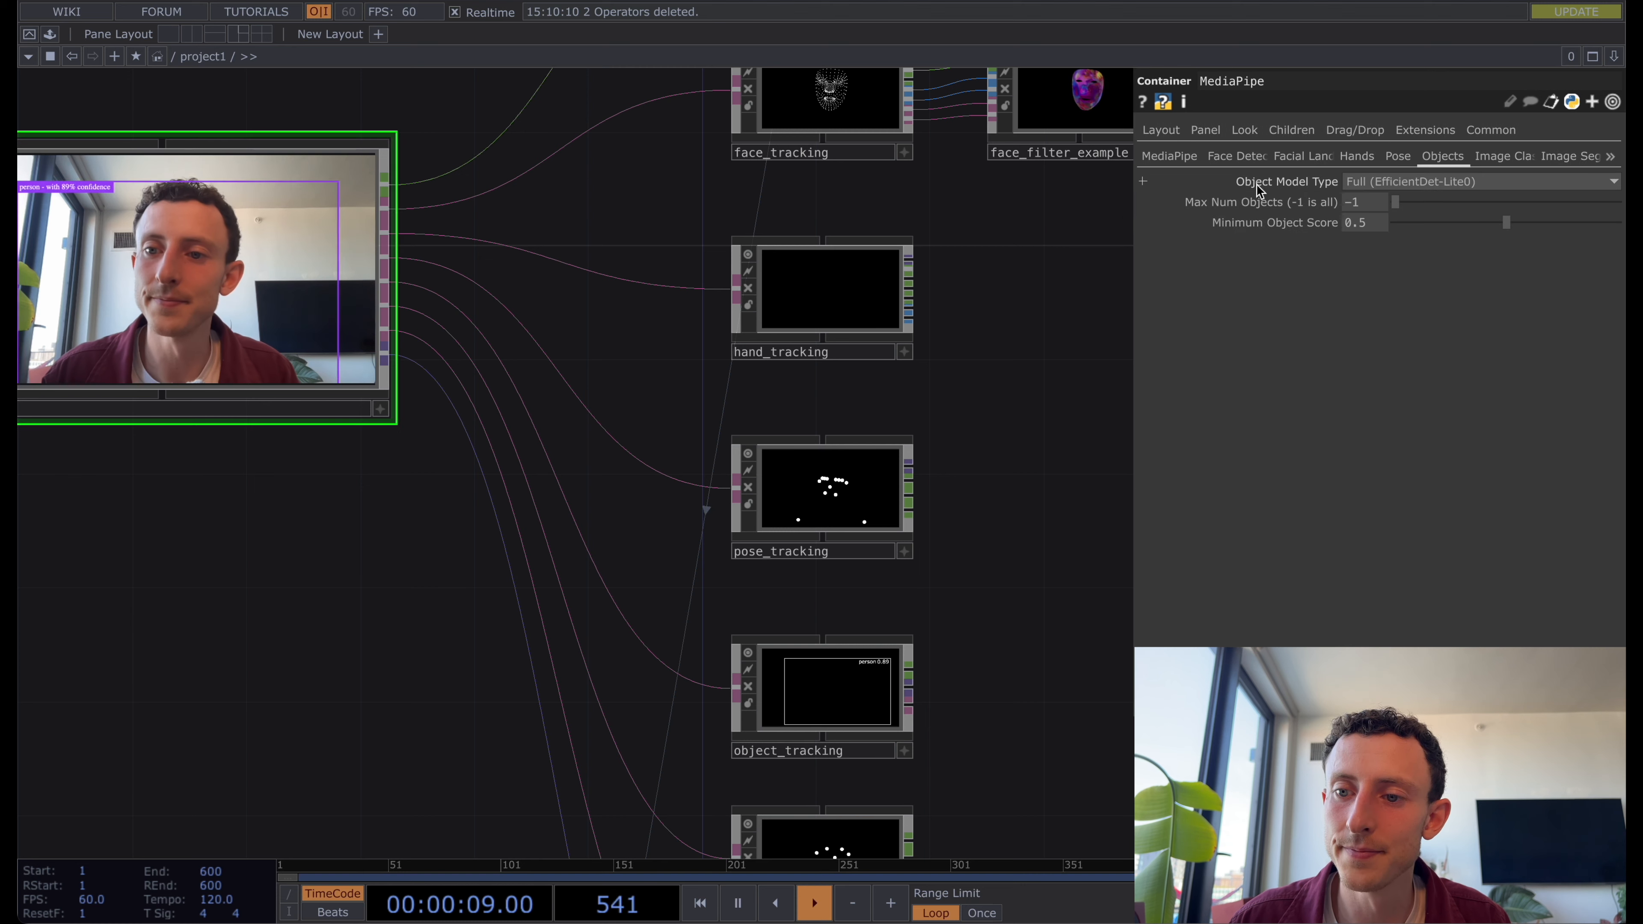
click(1172, 156)
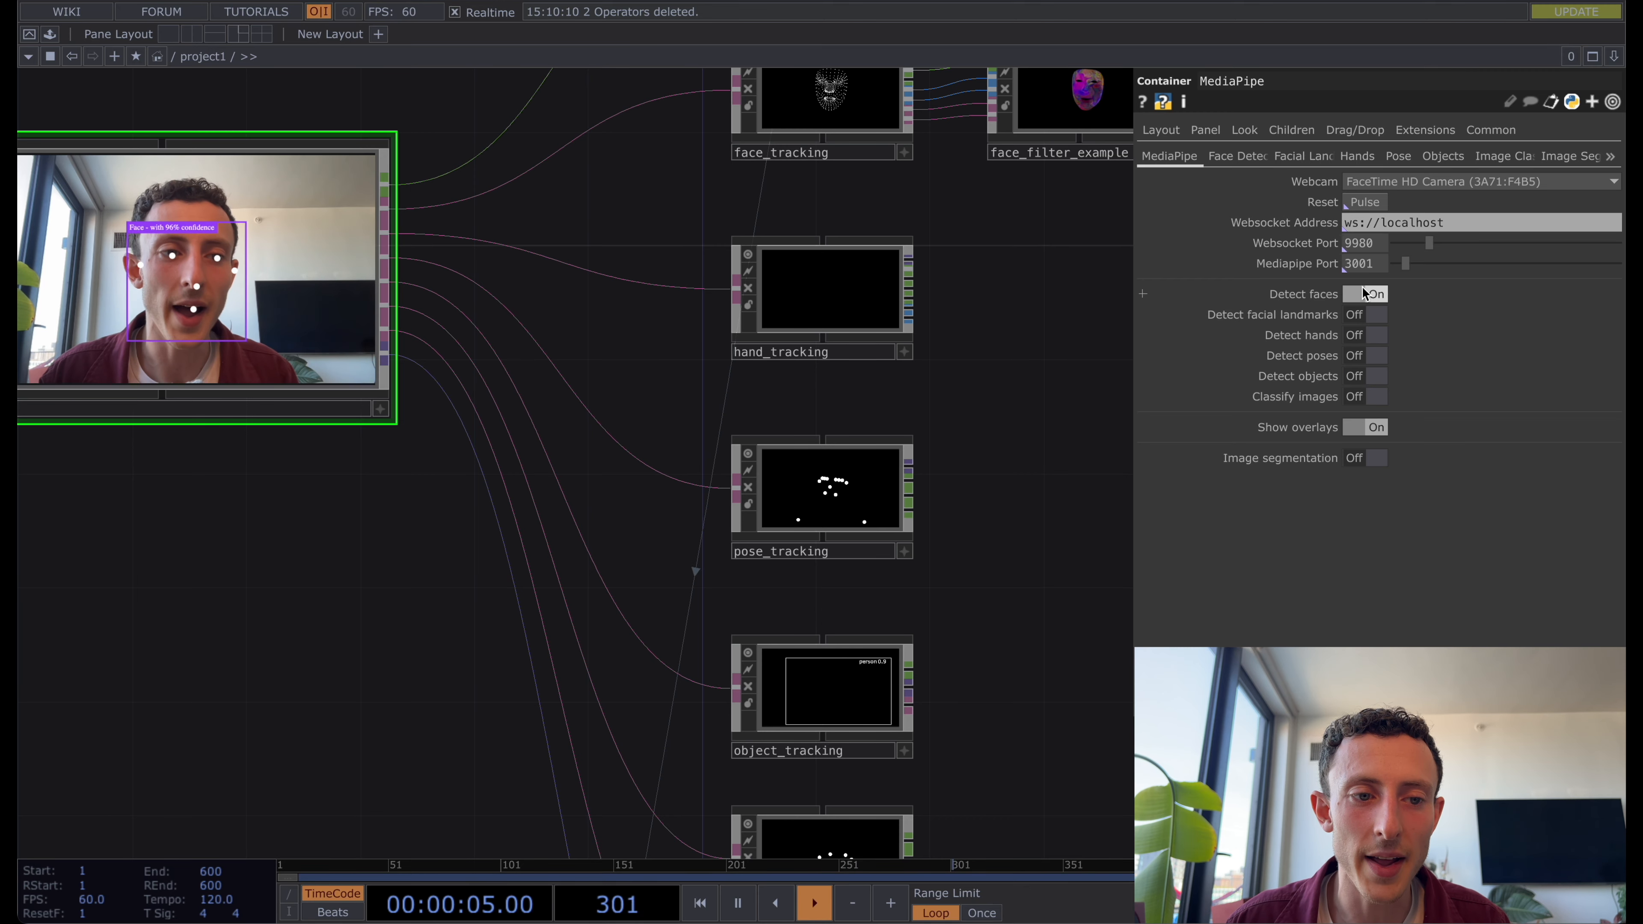
Examine the face detection overlay in the MediaPipe viewer and review the Detection Model Type options in its face detection settings.
drag(249, 531, 416, 576)
scroll(338, 336, up, 5)
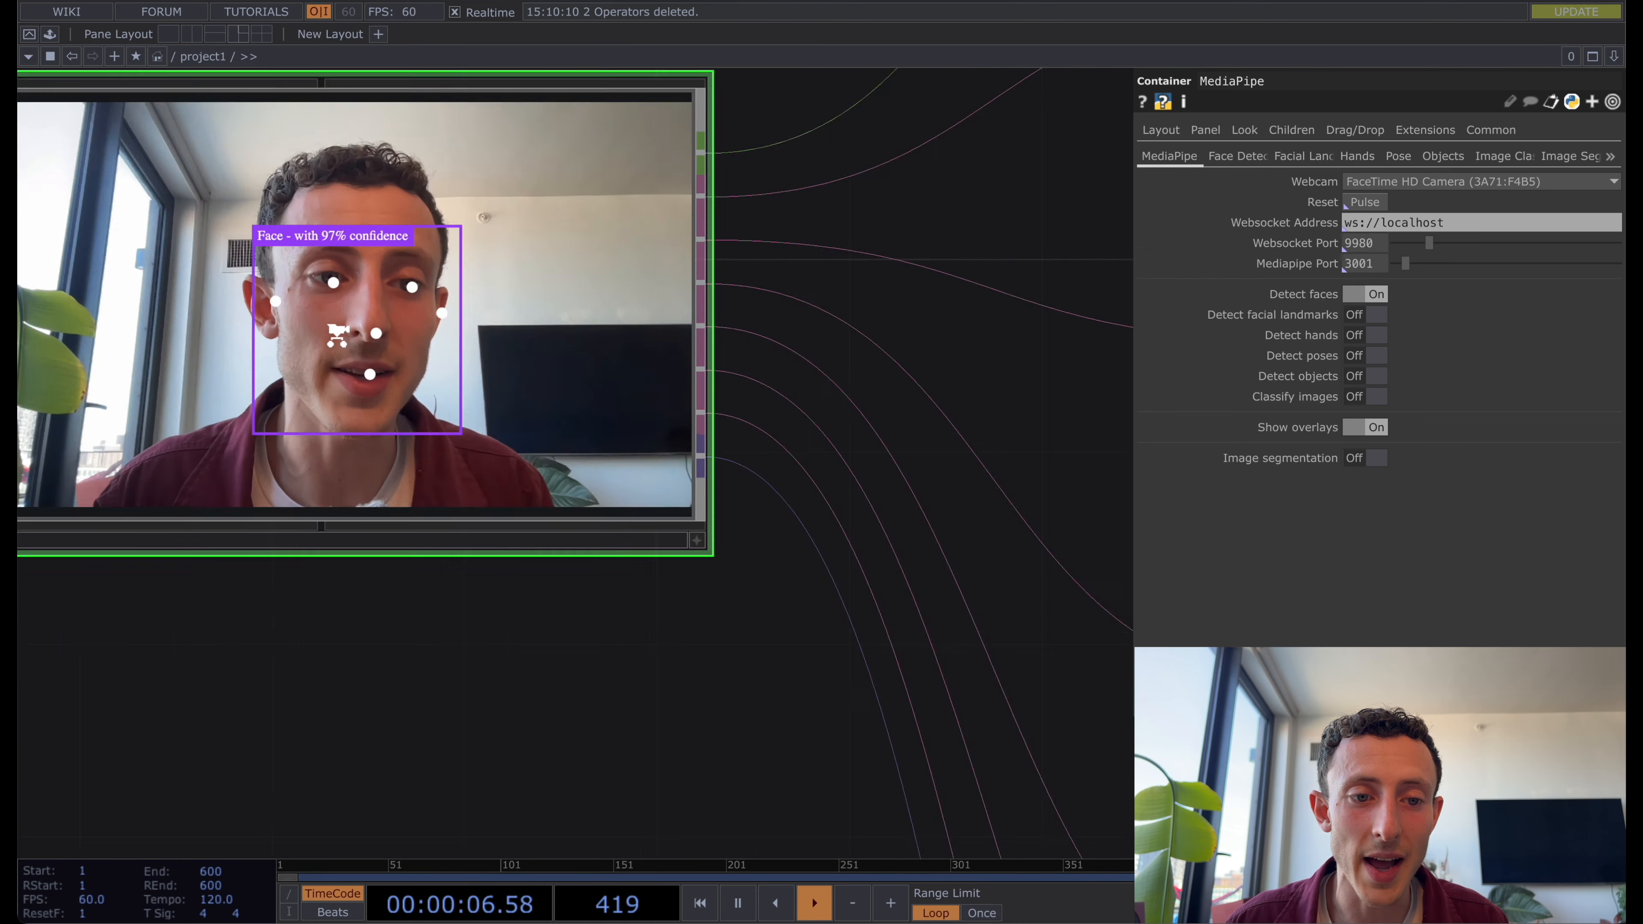
scroll(336, 335, up, 2)
scroll(339, 332, down, 2)
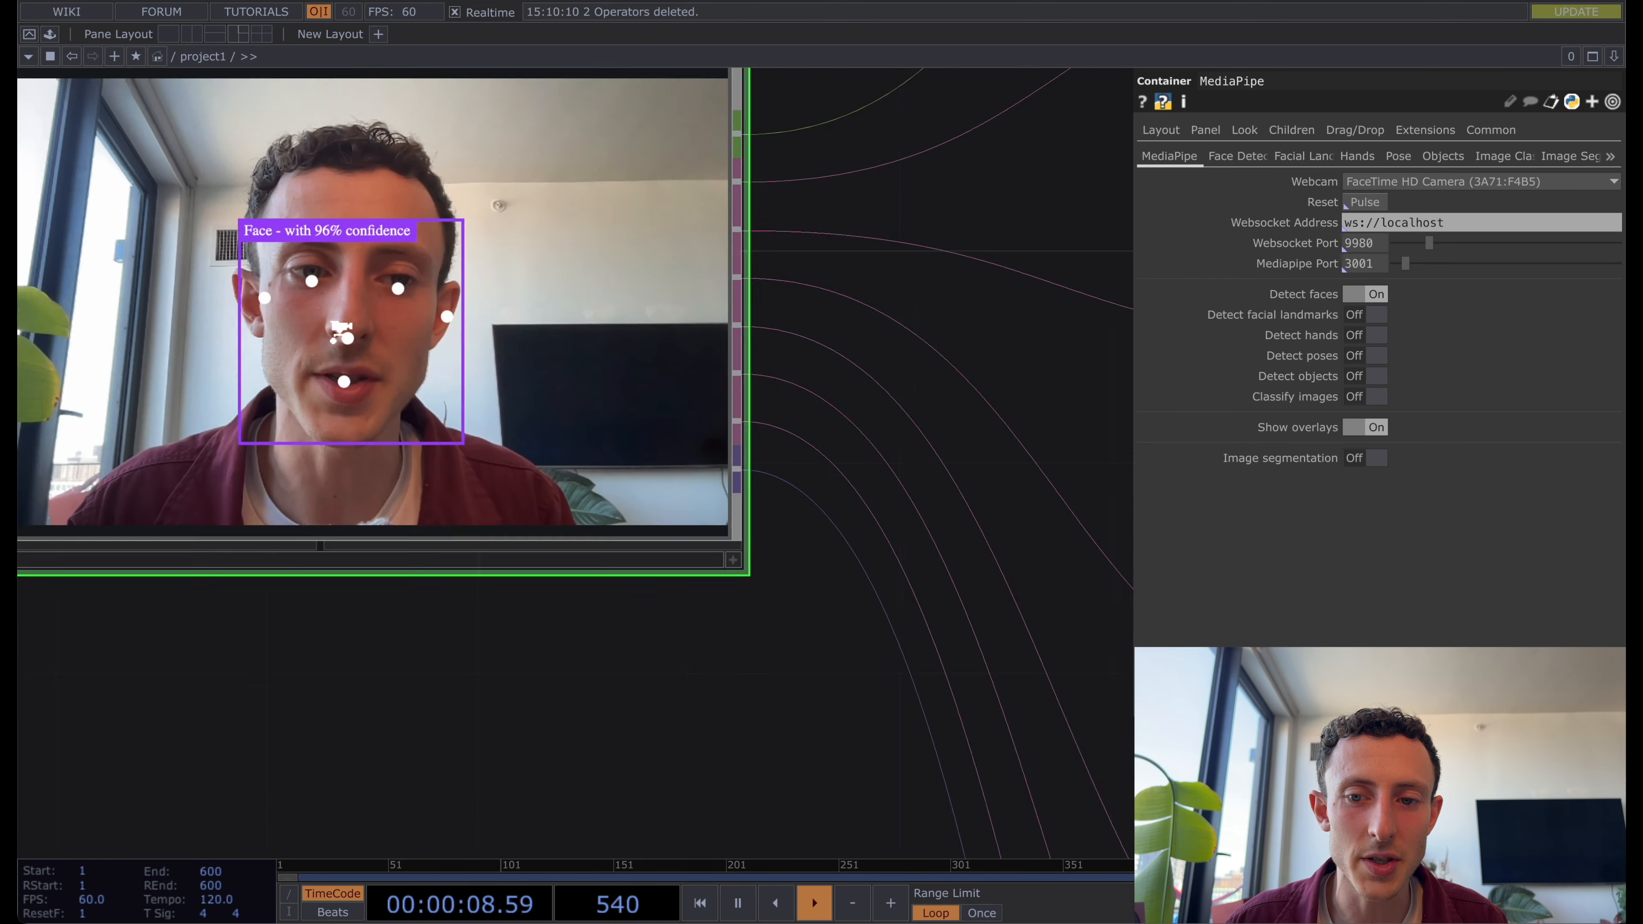
scroll(339, 331, down, 3)
scroll(596, 303, down, 1)
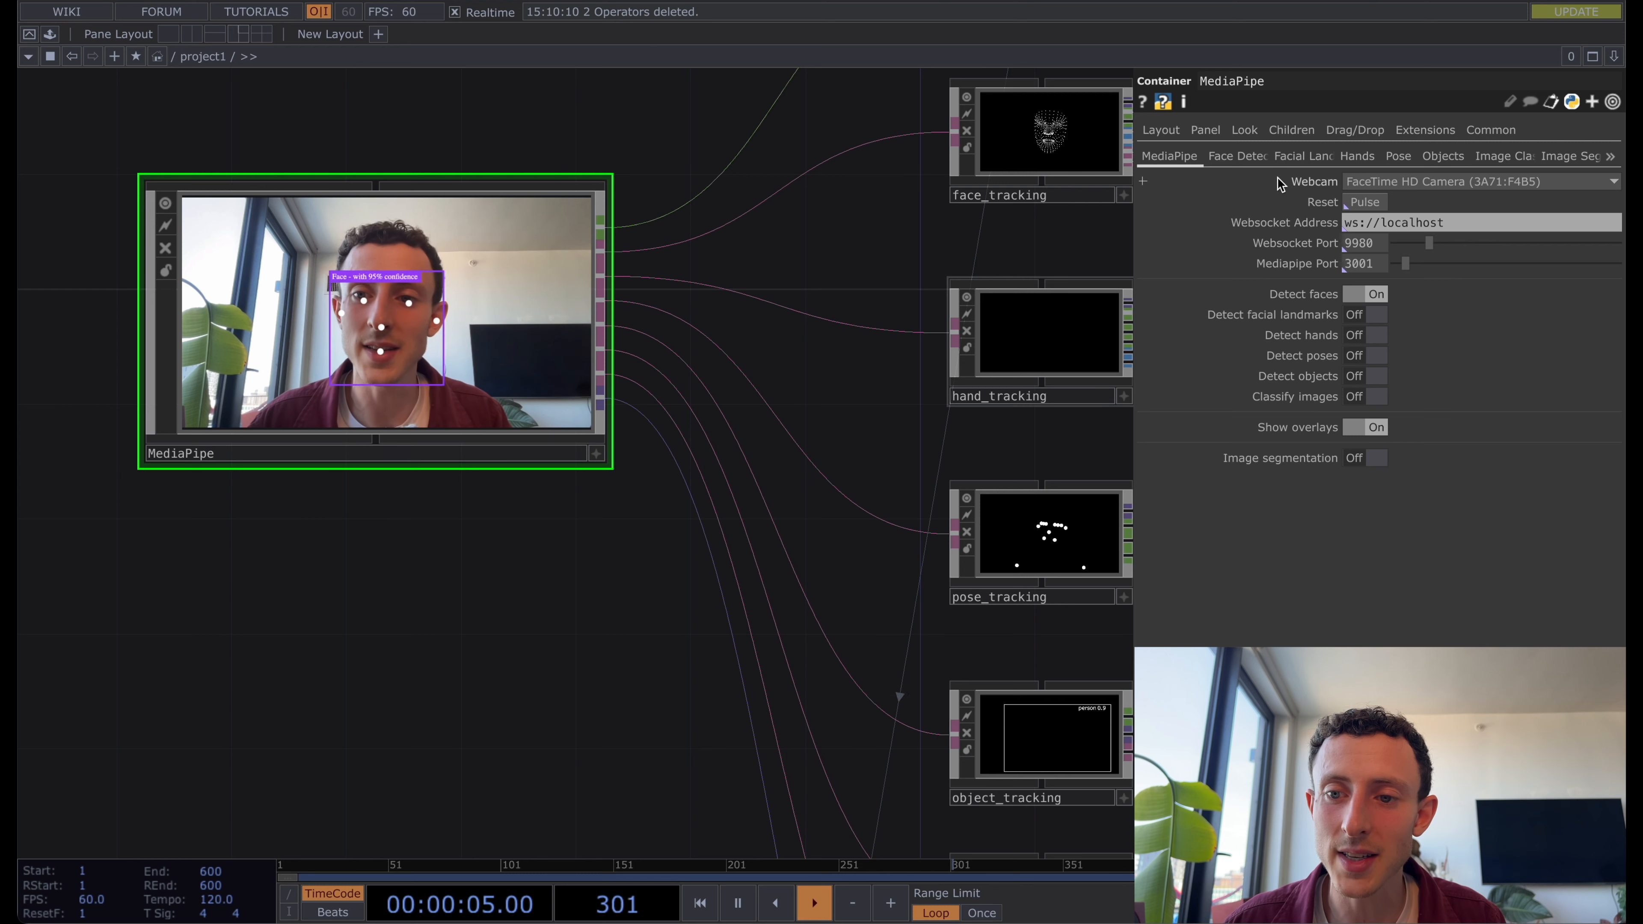
click(1245, 156)
click(1419, 182)
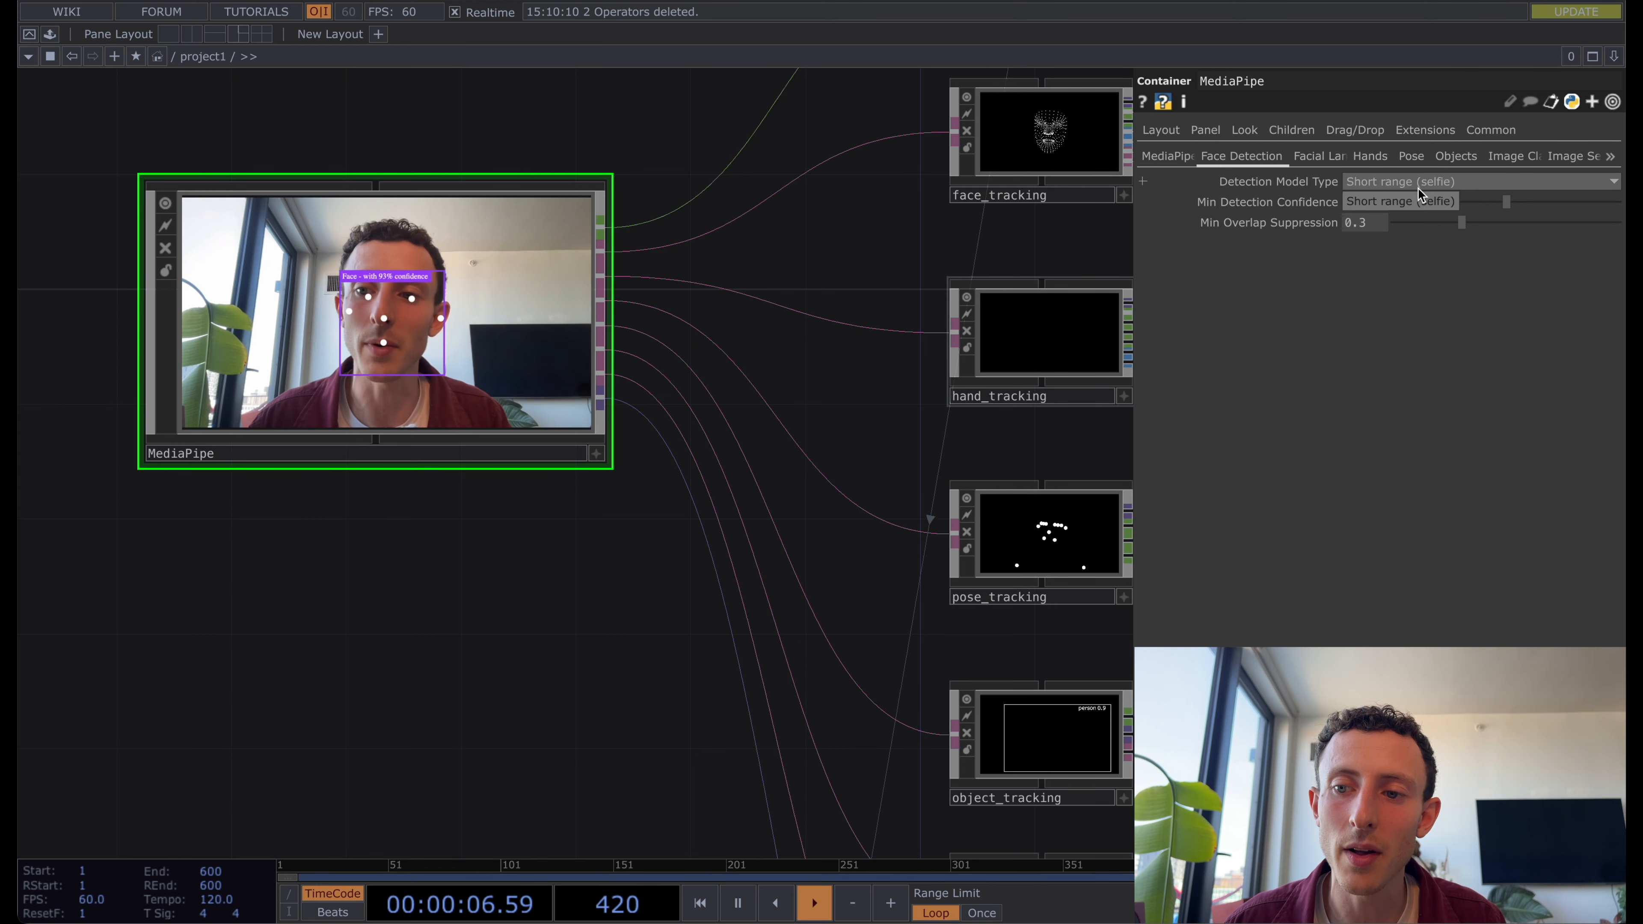
click(1422, 177)
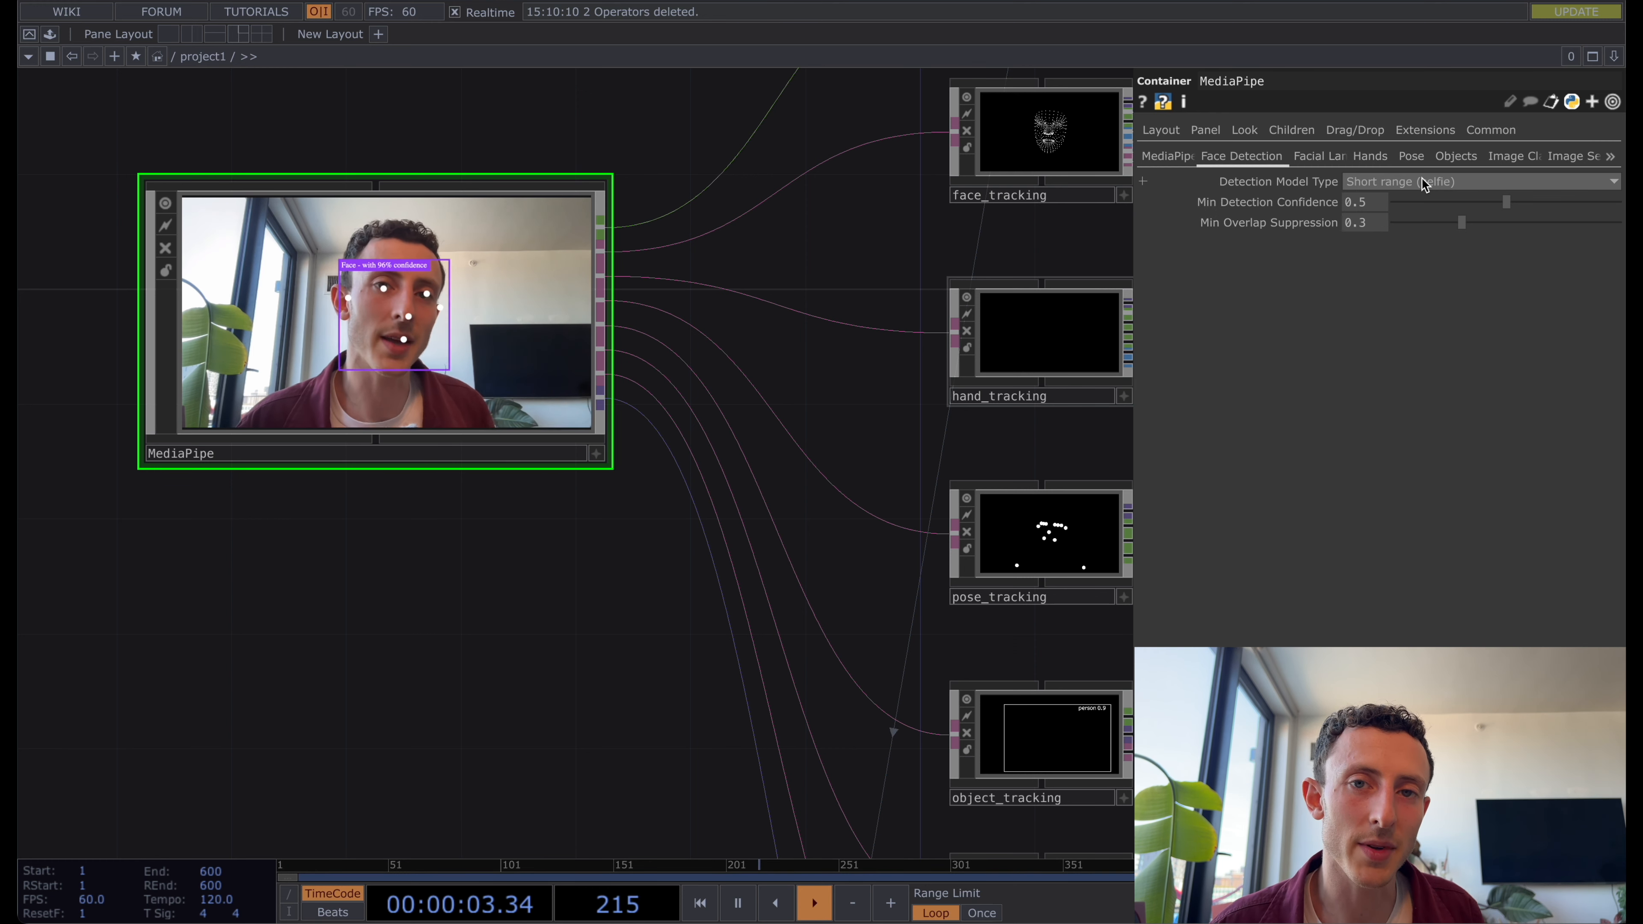
click(1421, 177)
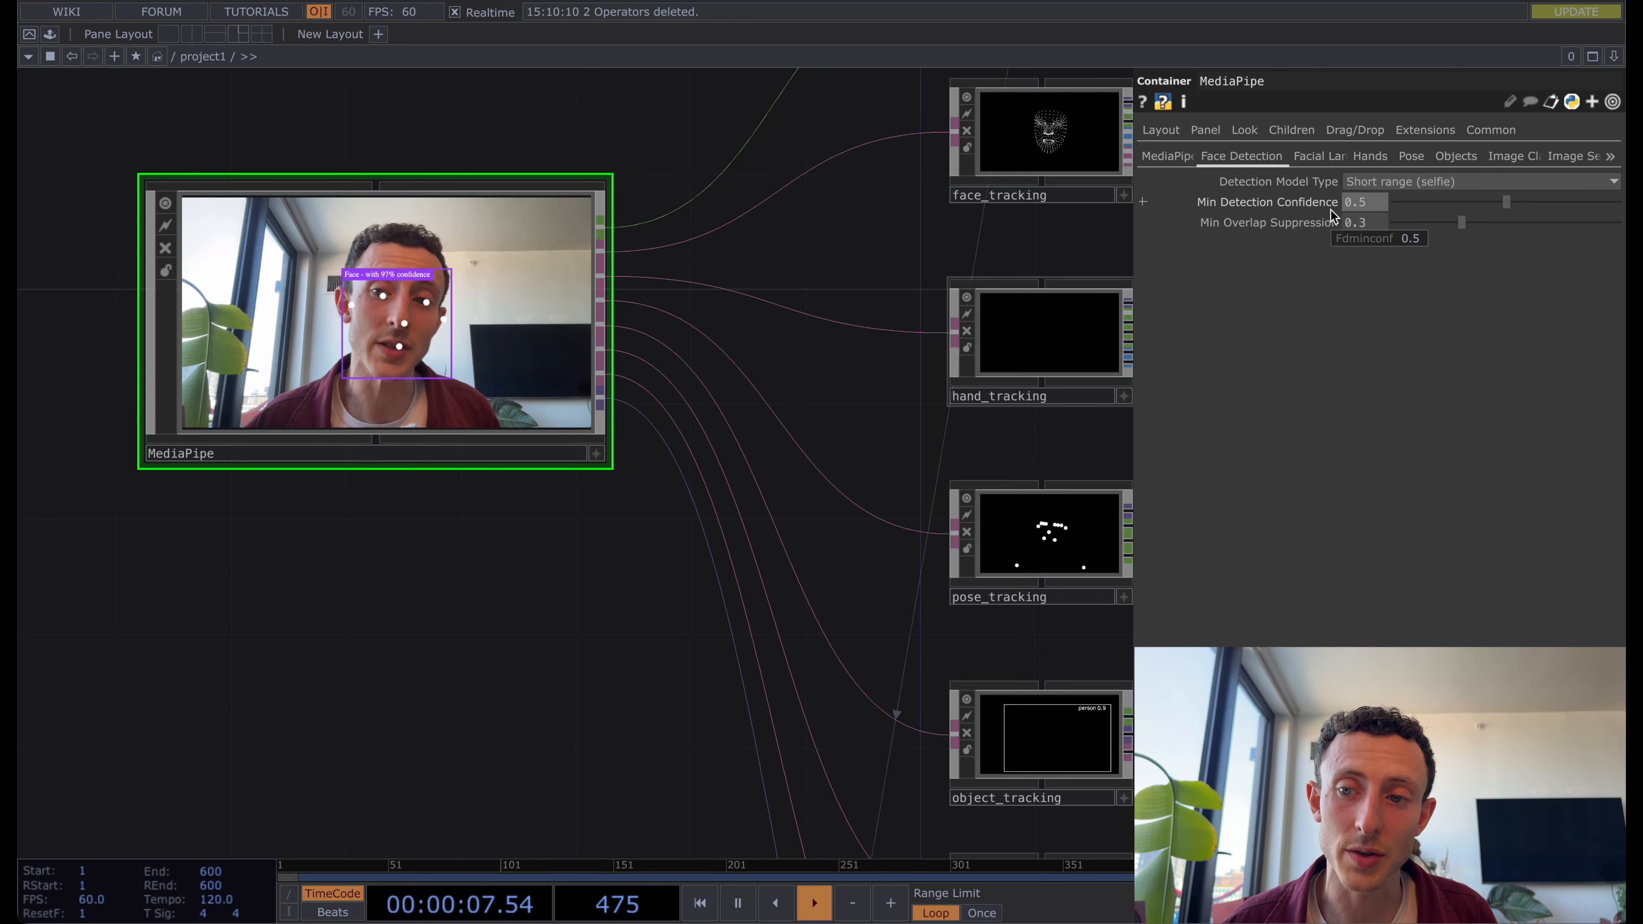
Connect a new Null CHOP to face_detector's first channel output and place it beside the component.
drag(906, 502, 721, 317)
drag(943, 650, 925, 627)
scroll(946, 752, up, 5)
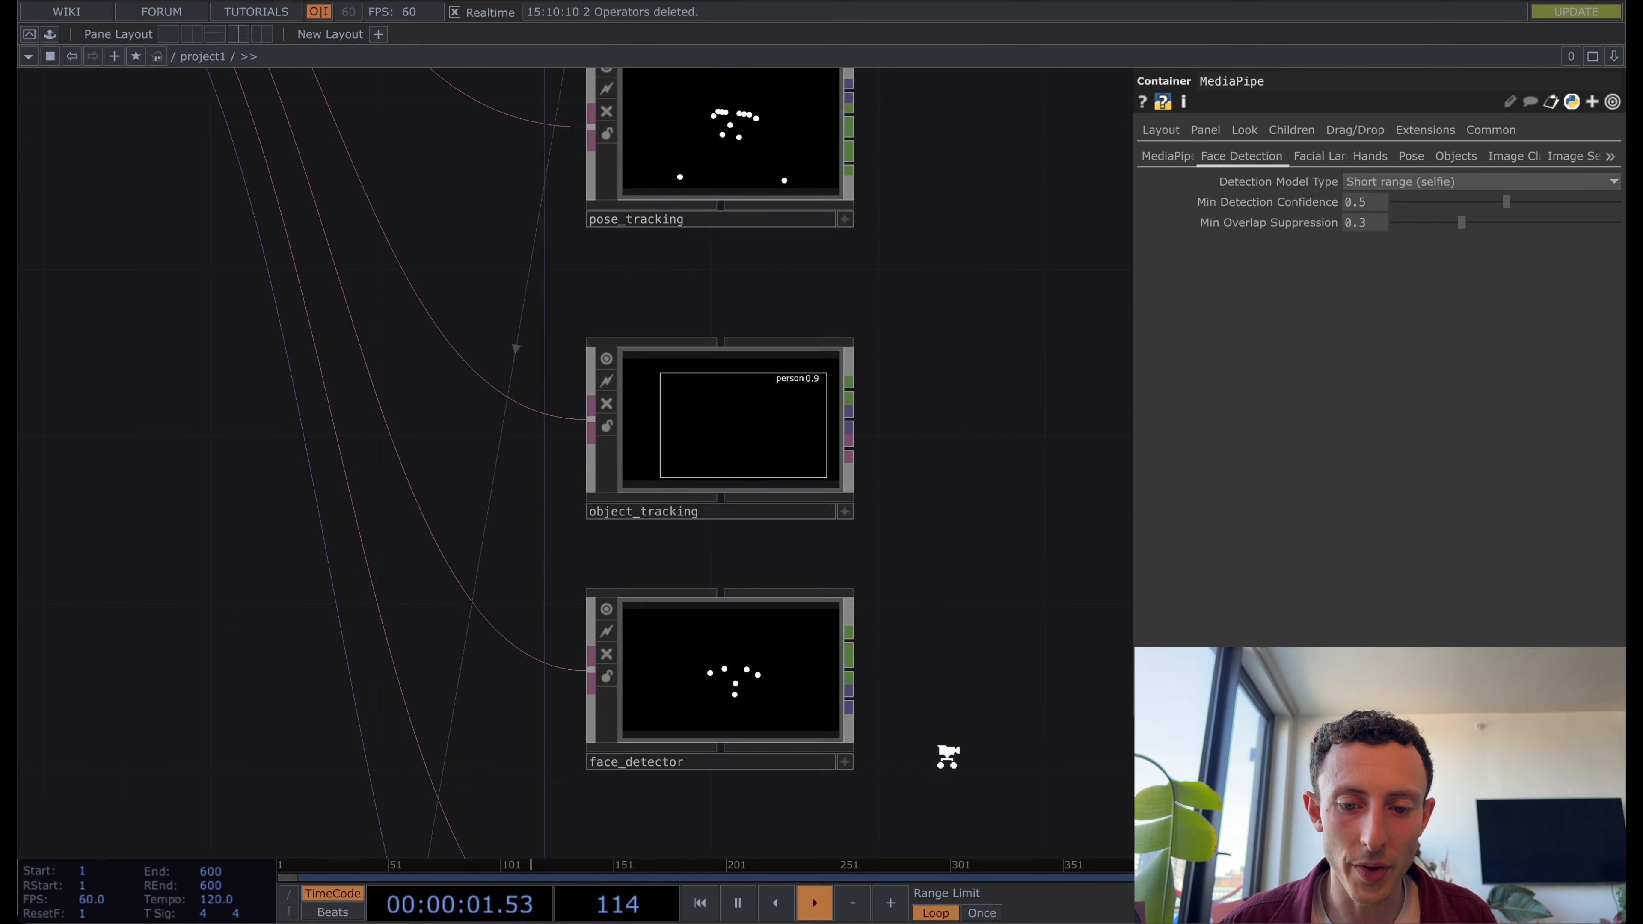
key(Tab)
text(null)
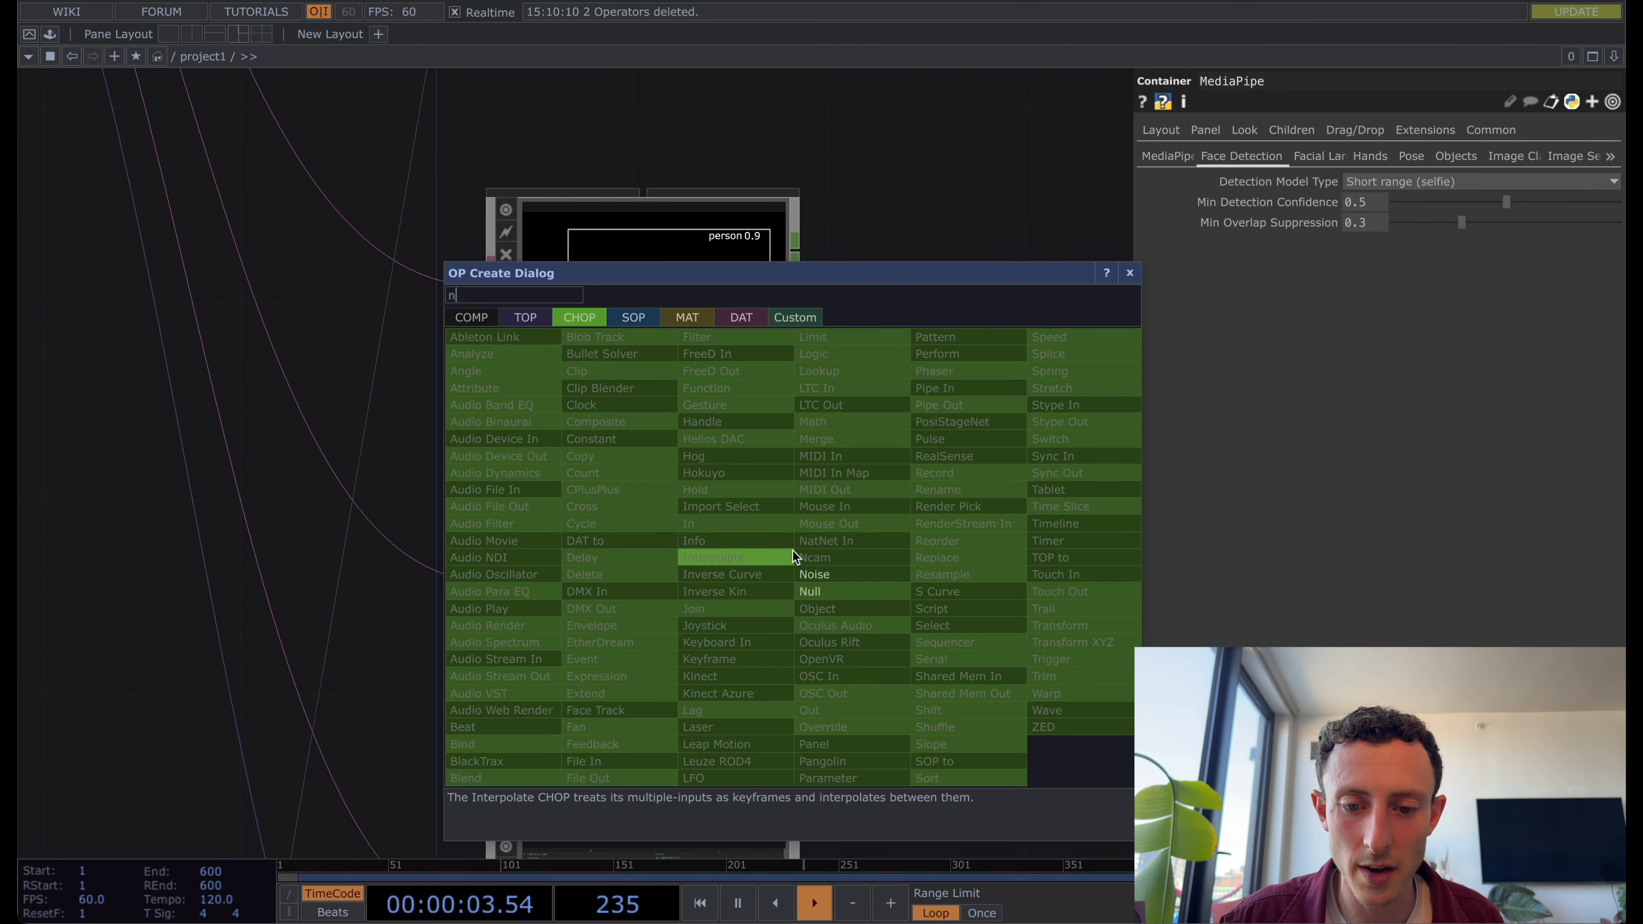
key(Return)
drag(795, 556, 1018, 417)
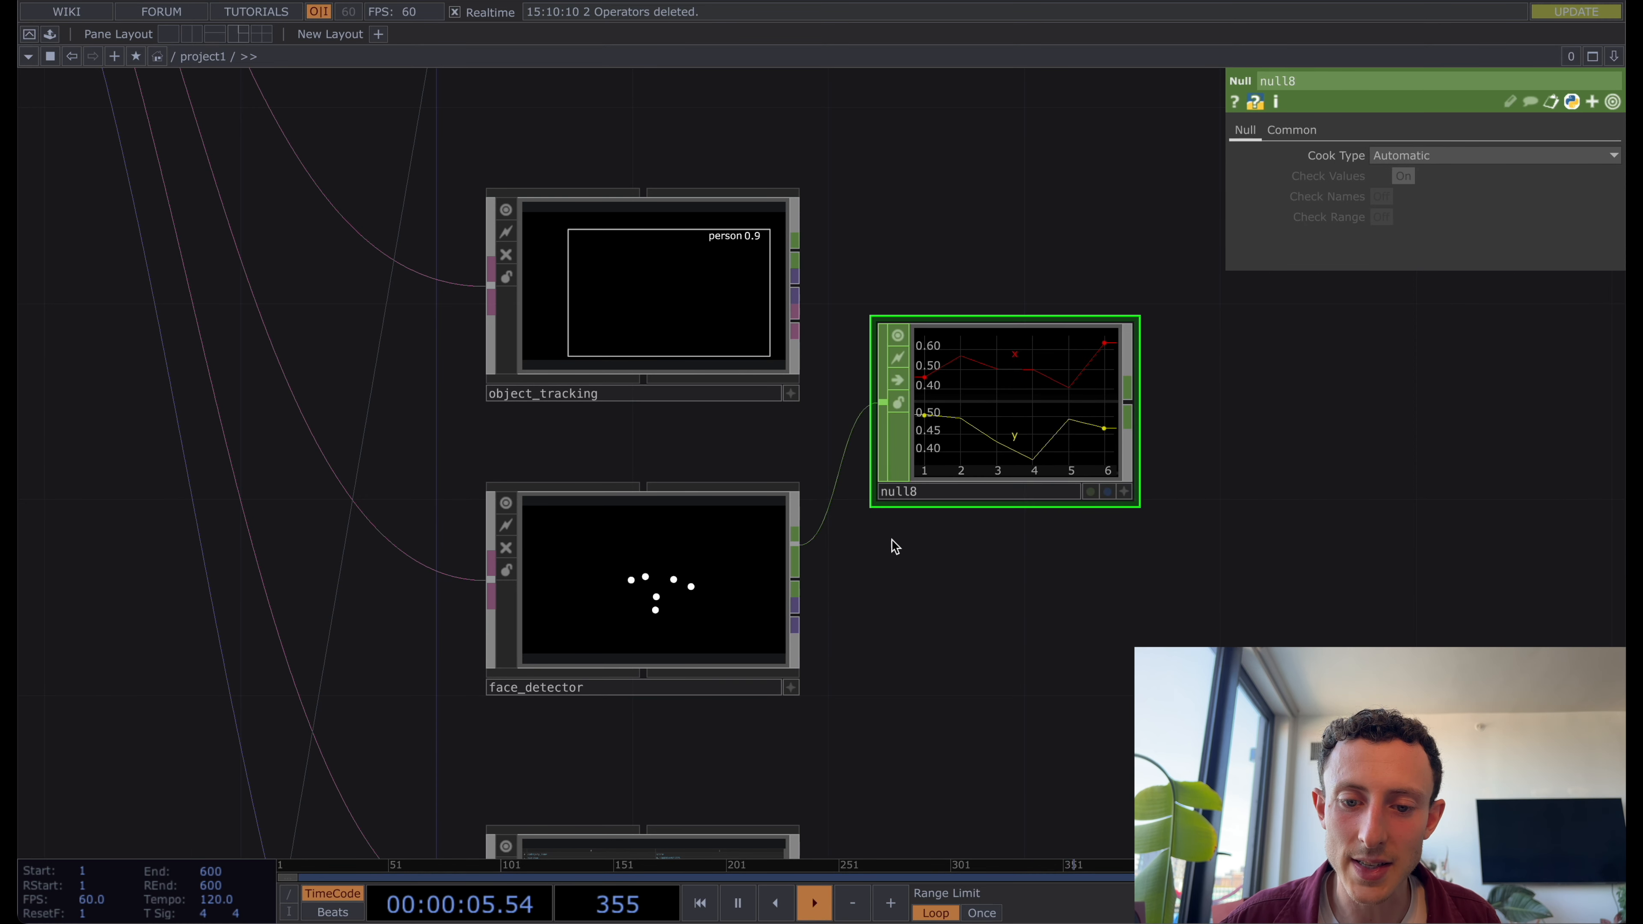
Connect face_detector's second channel output to the Null CHOP and examine the eye, nose, mouth and ear channels for each person.
click(870, 451)
scroll(1059, 344, up, 6)
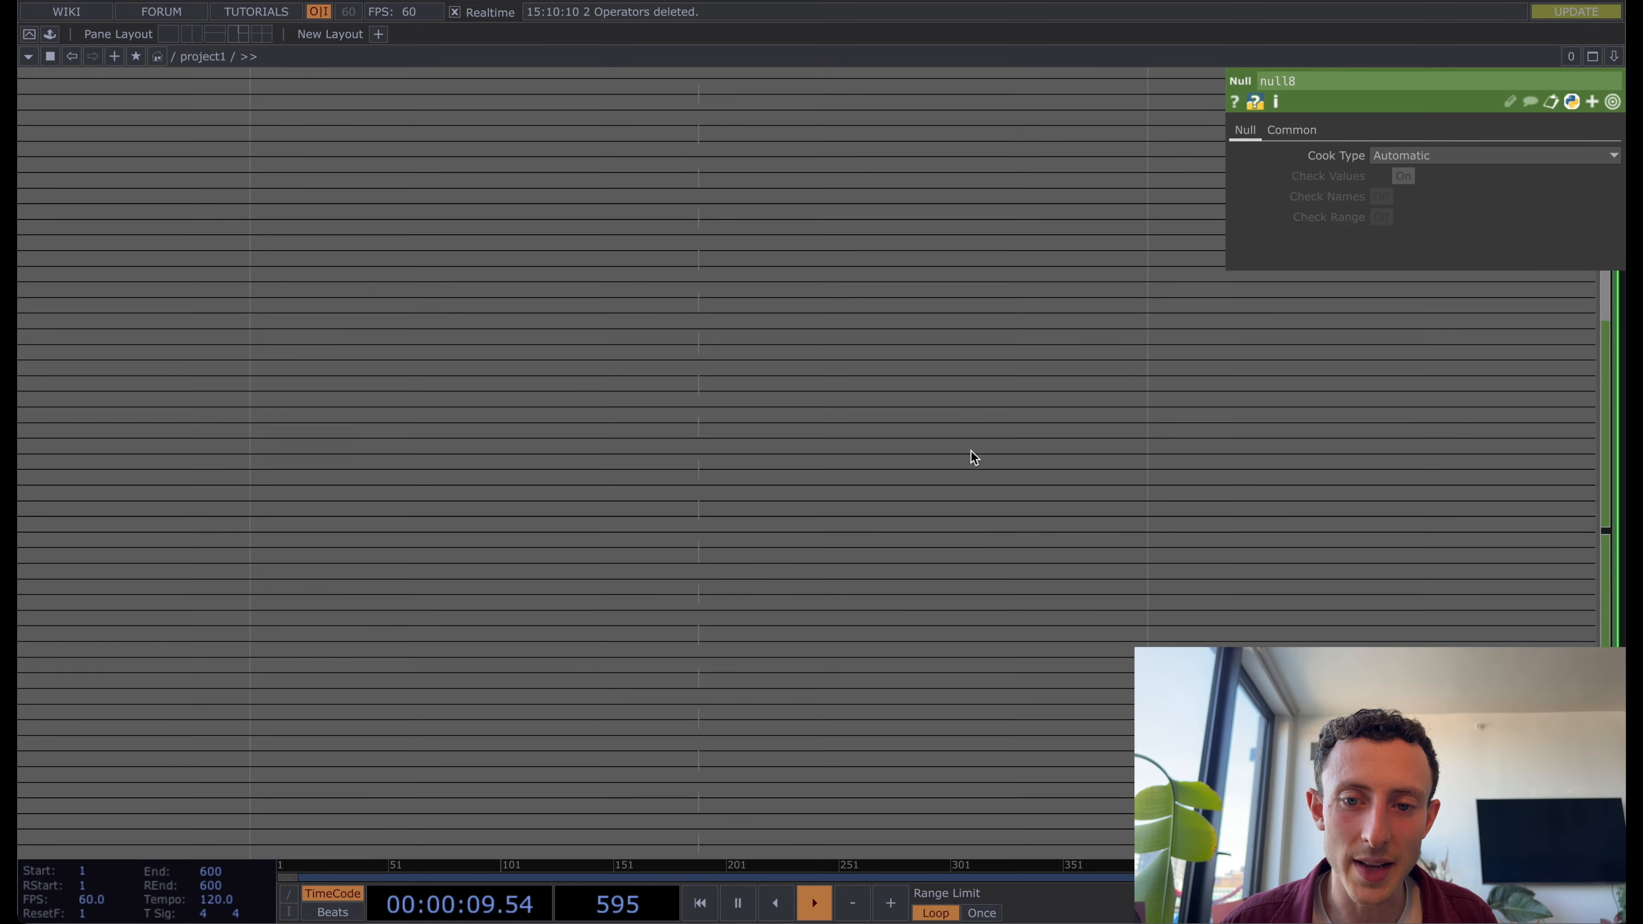
scroll(972, 455, down, 6)
scroll(971, 451, down, 2)
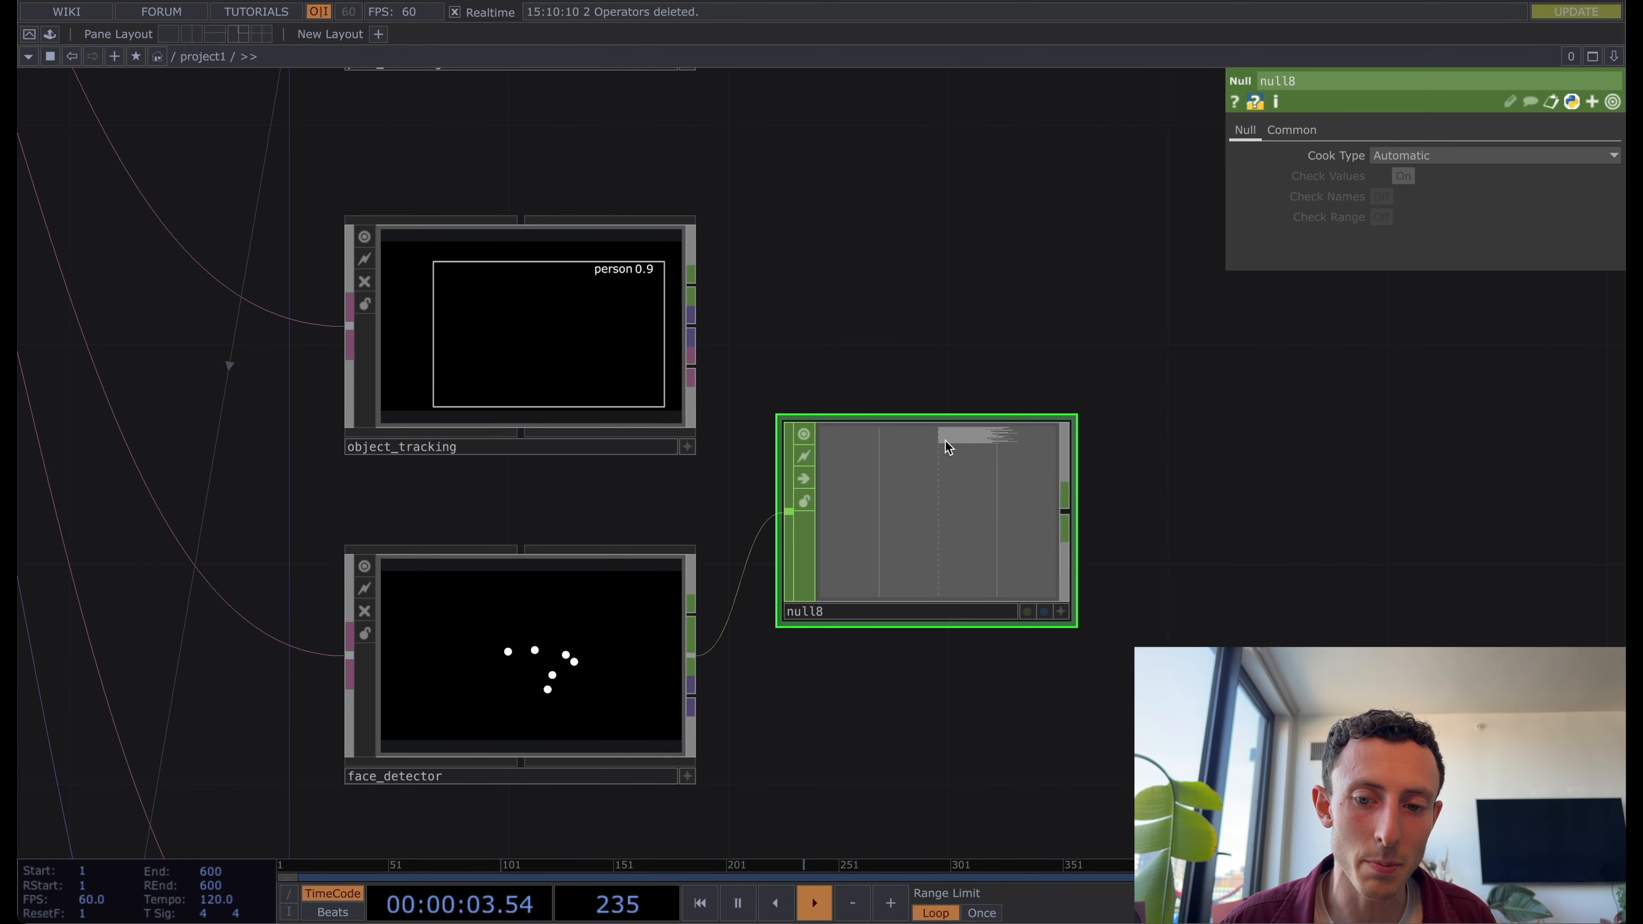
scroll(944, 439, up, 8)
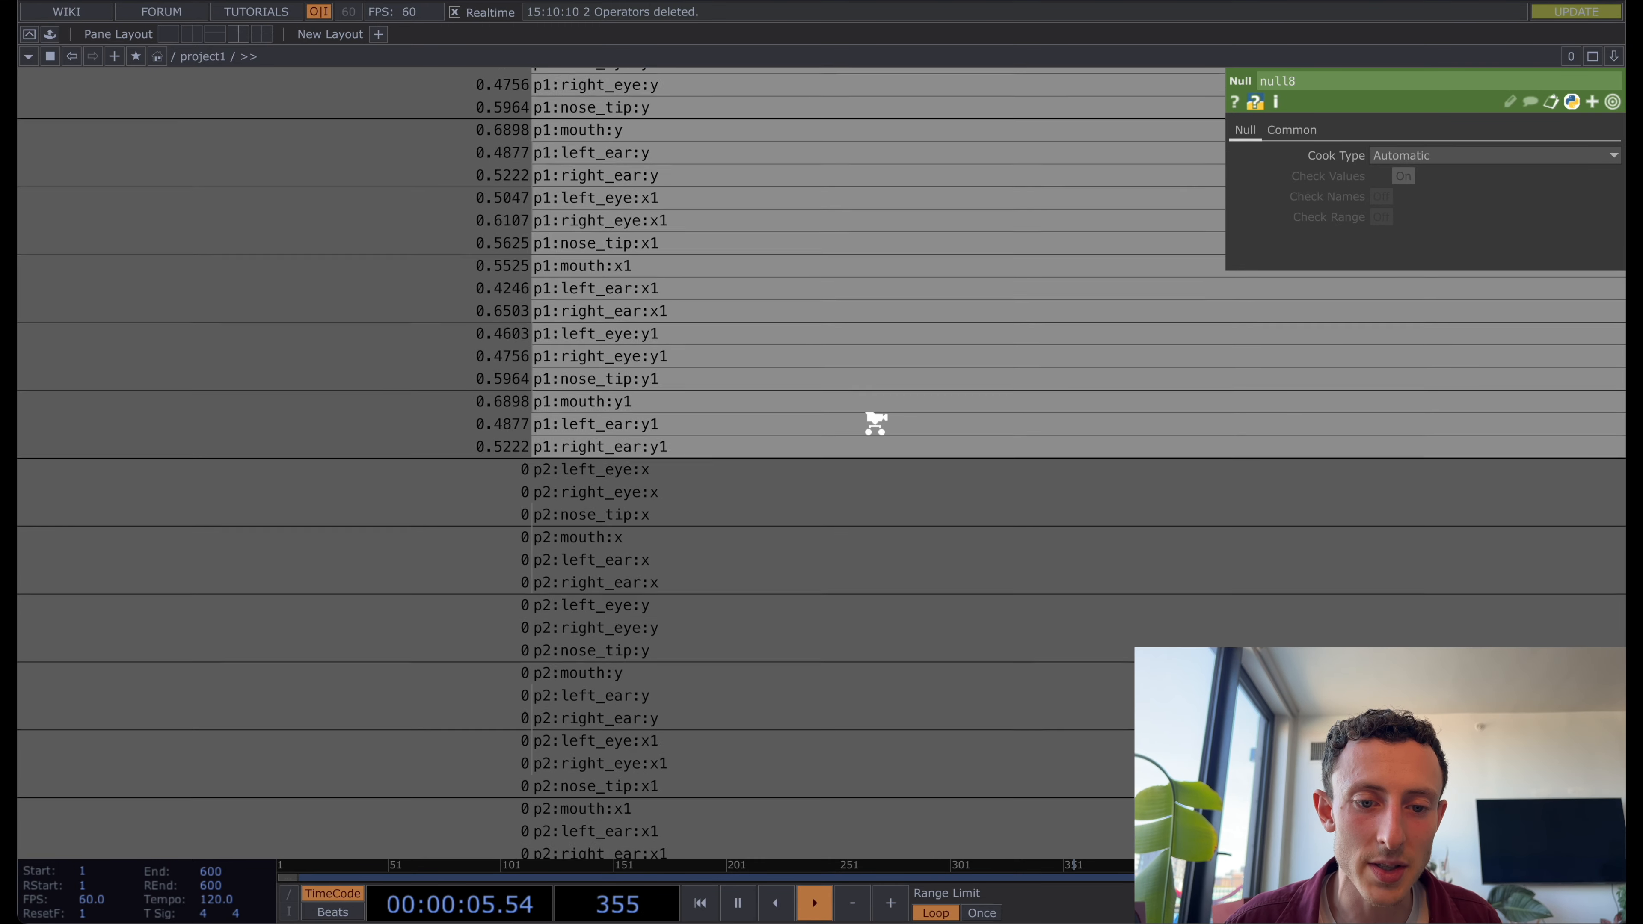
scroll(664, 372, down, 2)
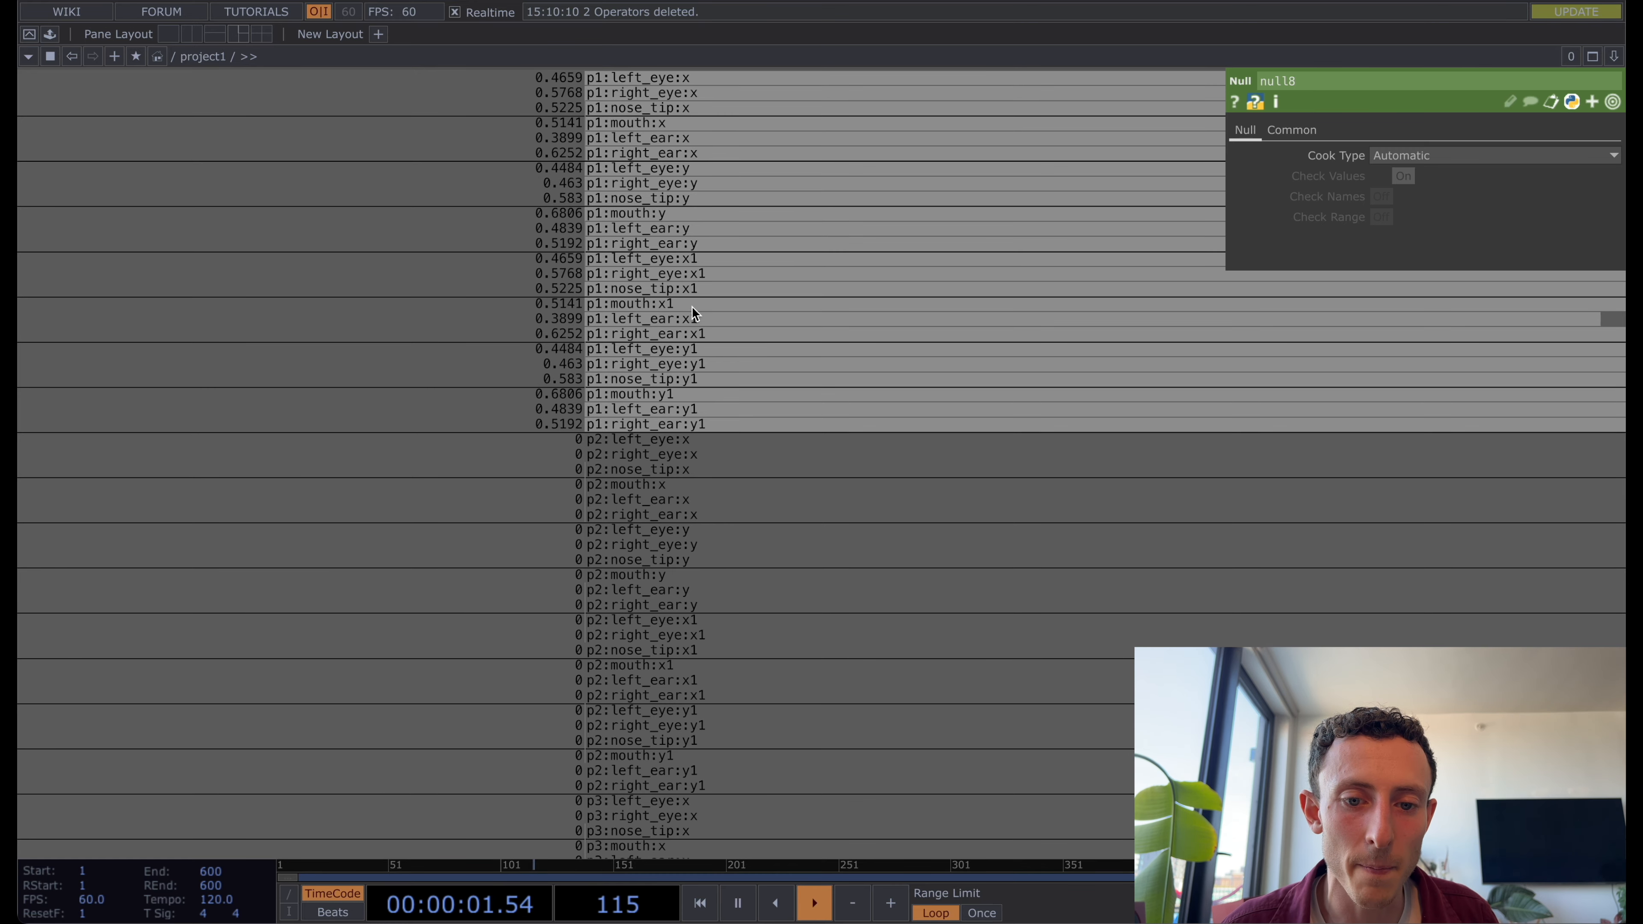
scroll(693, 305, down, 3)
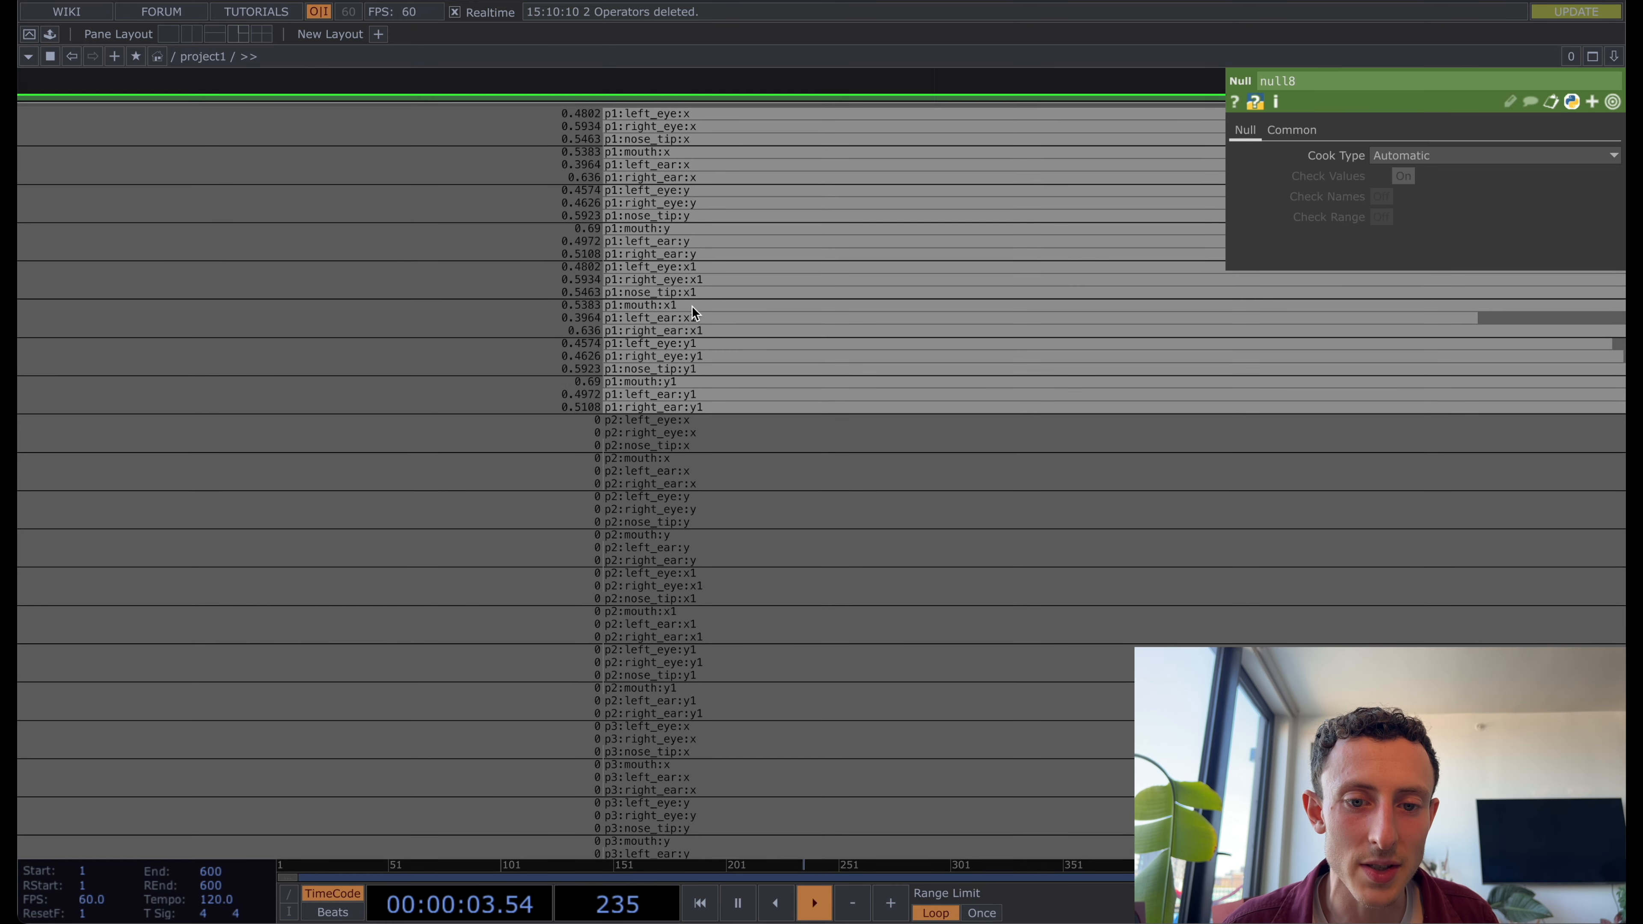
scroll(686, 355, down, 2)
scroll(643, 695, down, 5)
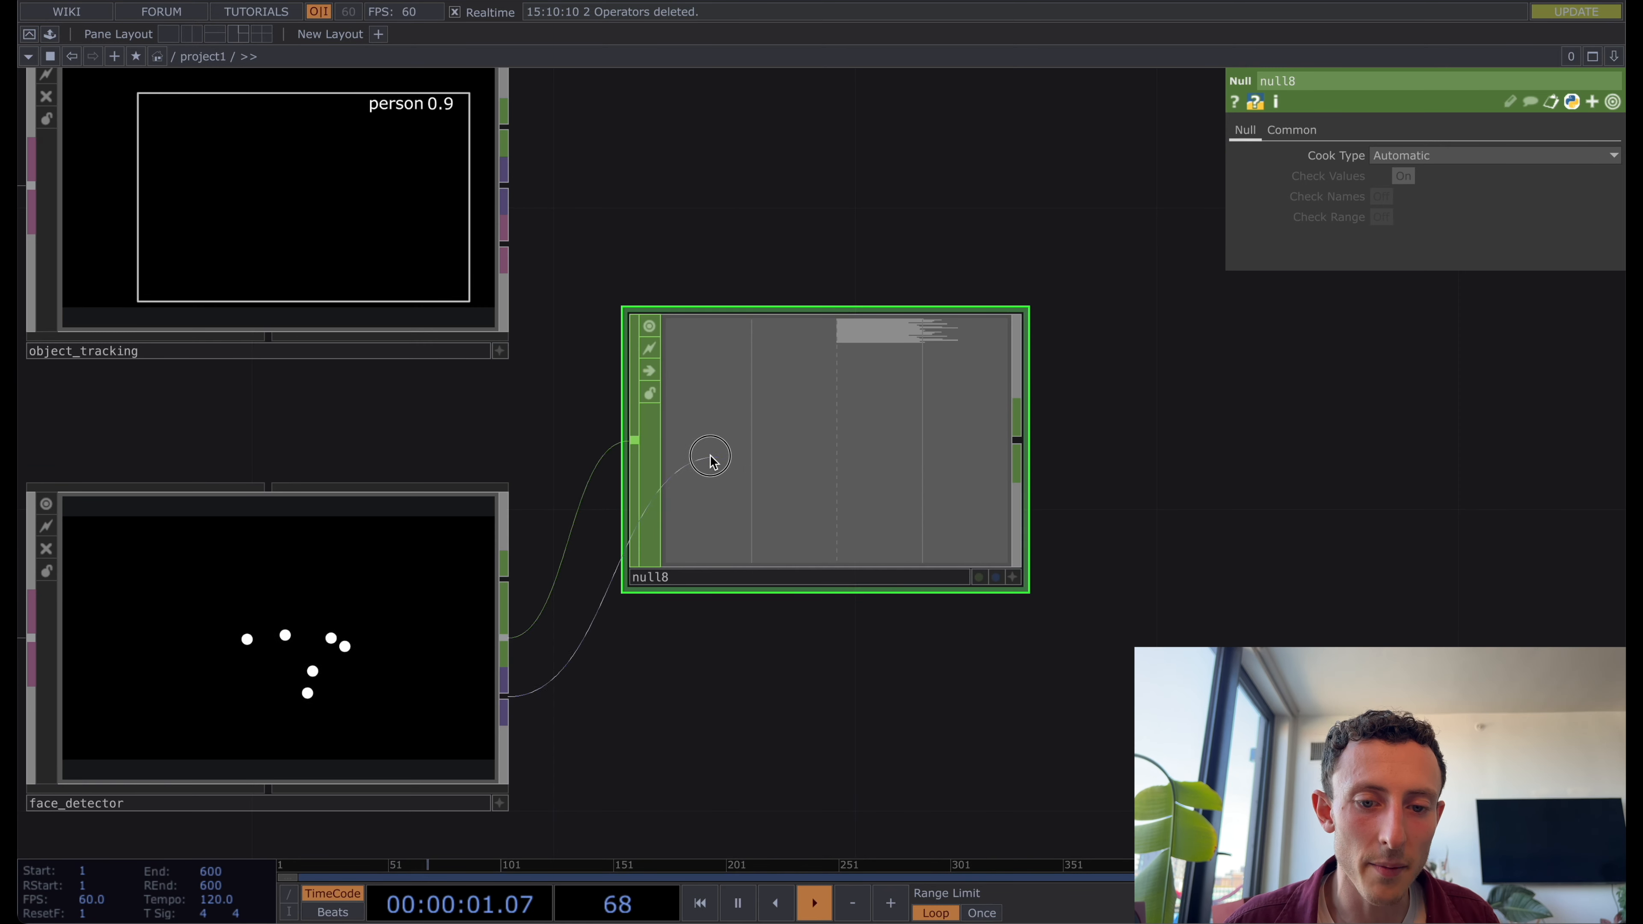
Connect a new Null TOP to face_detector's image output below the Null CHOP, and delete both Nulls.
drag(710, 456, 647, 464)
right_click(504, 697)
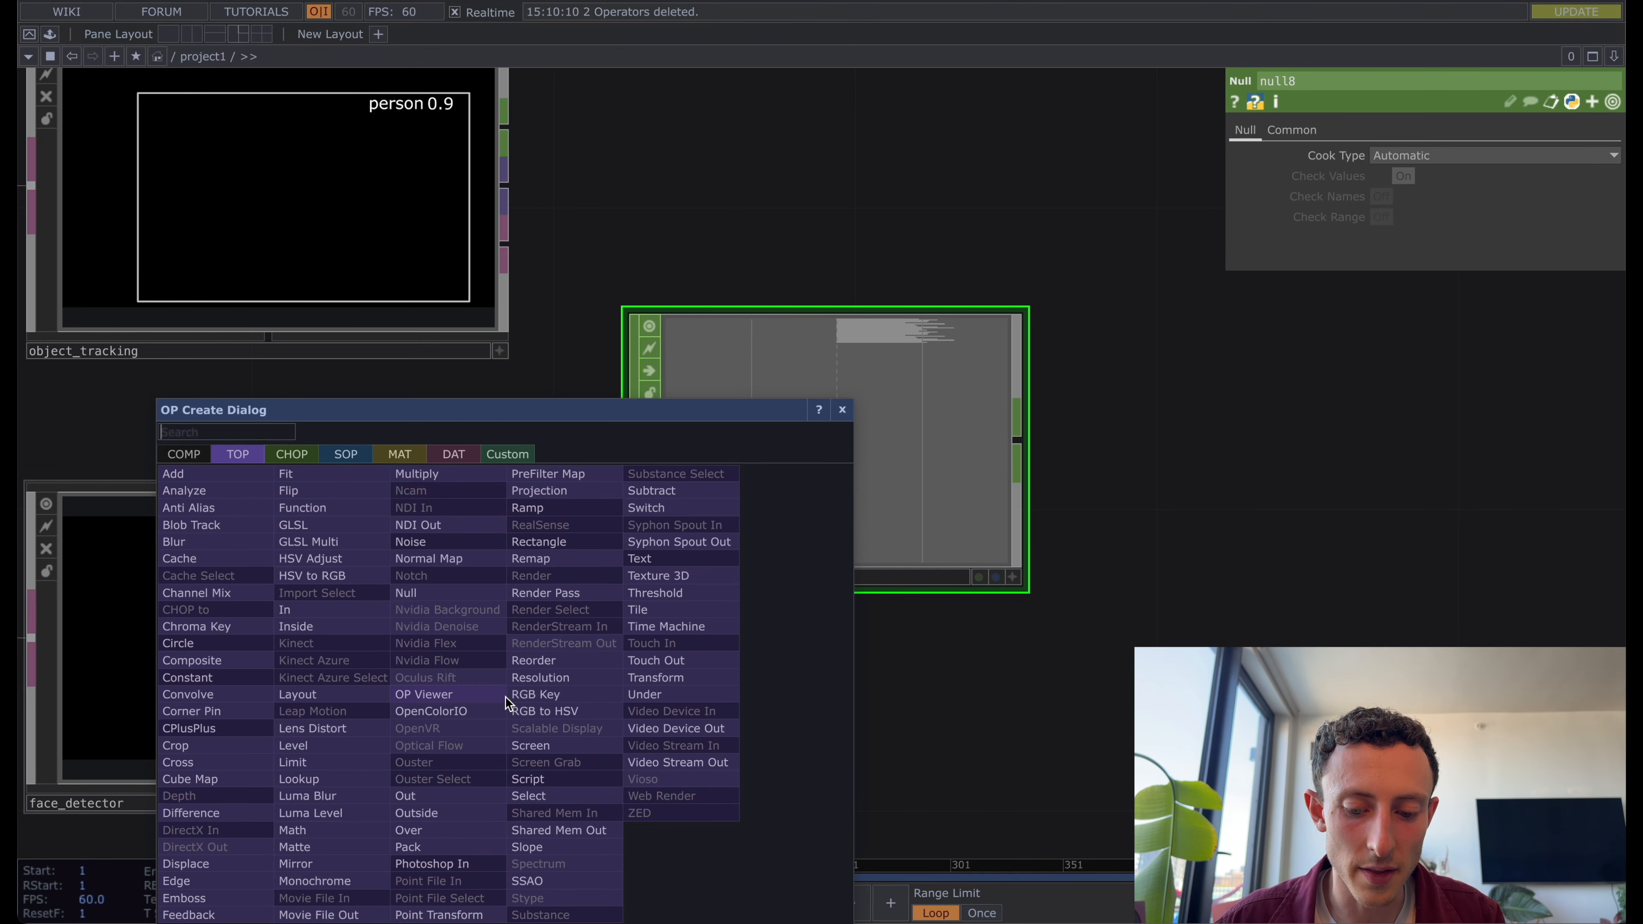
text(null)
key(Return)
click(504, 696)
drag(507, 697, 805, 737)
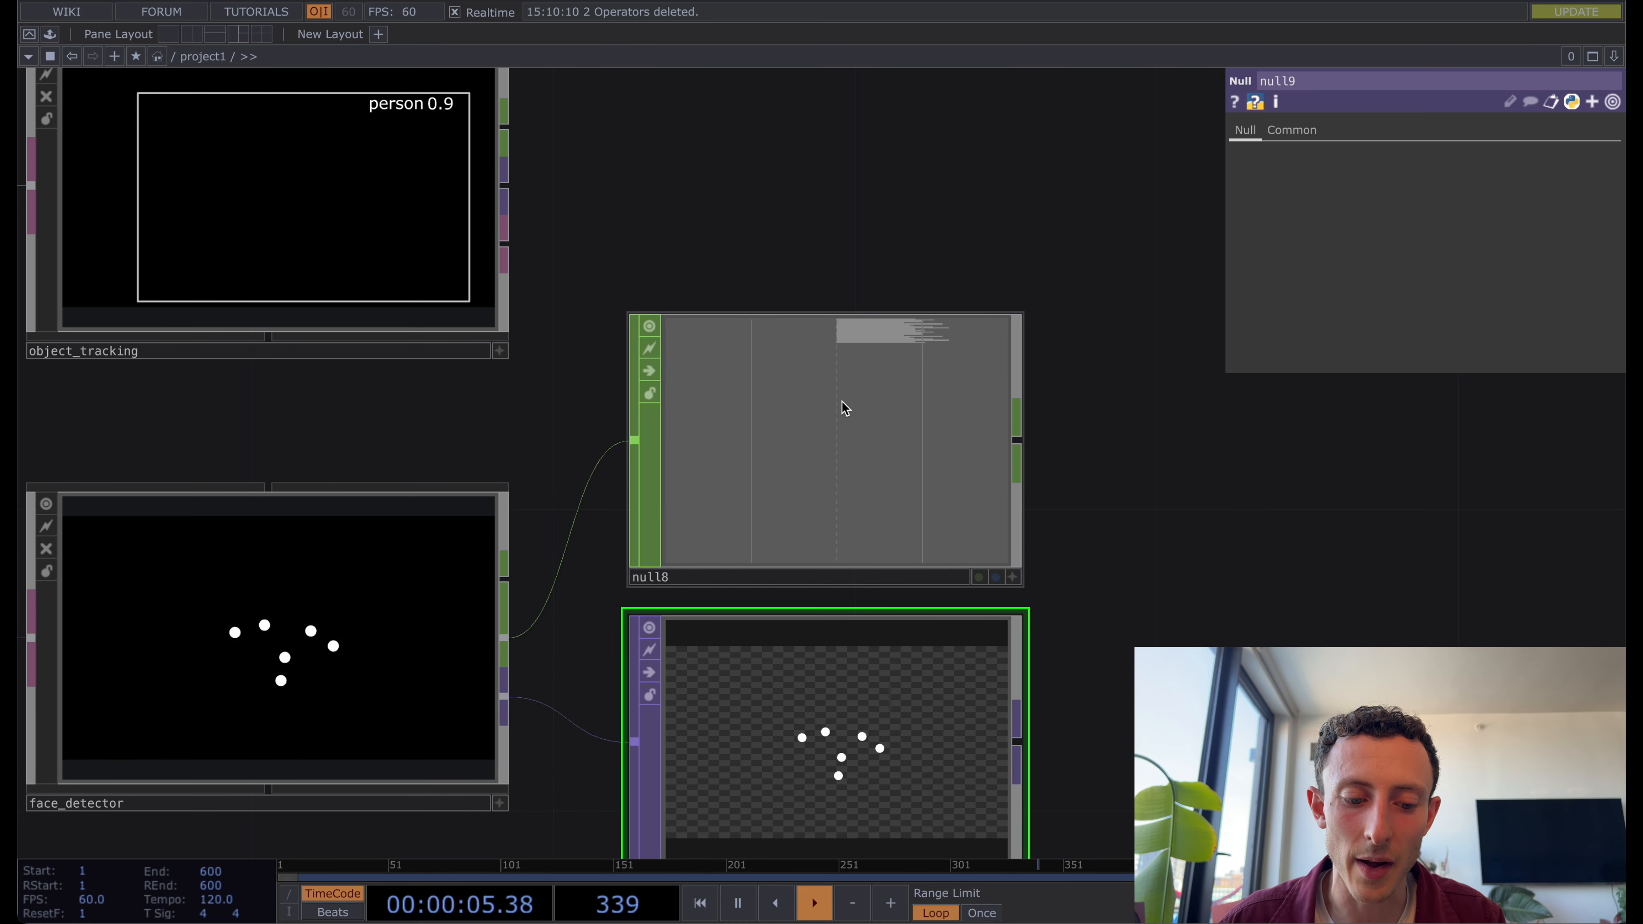
key(Delete)
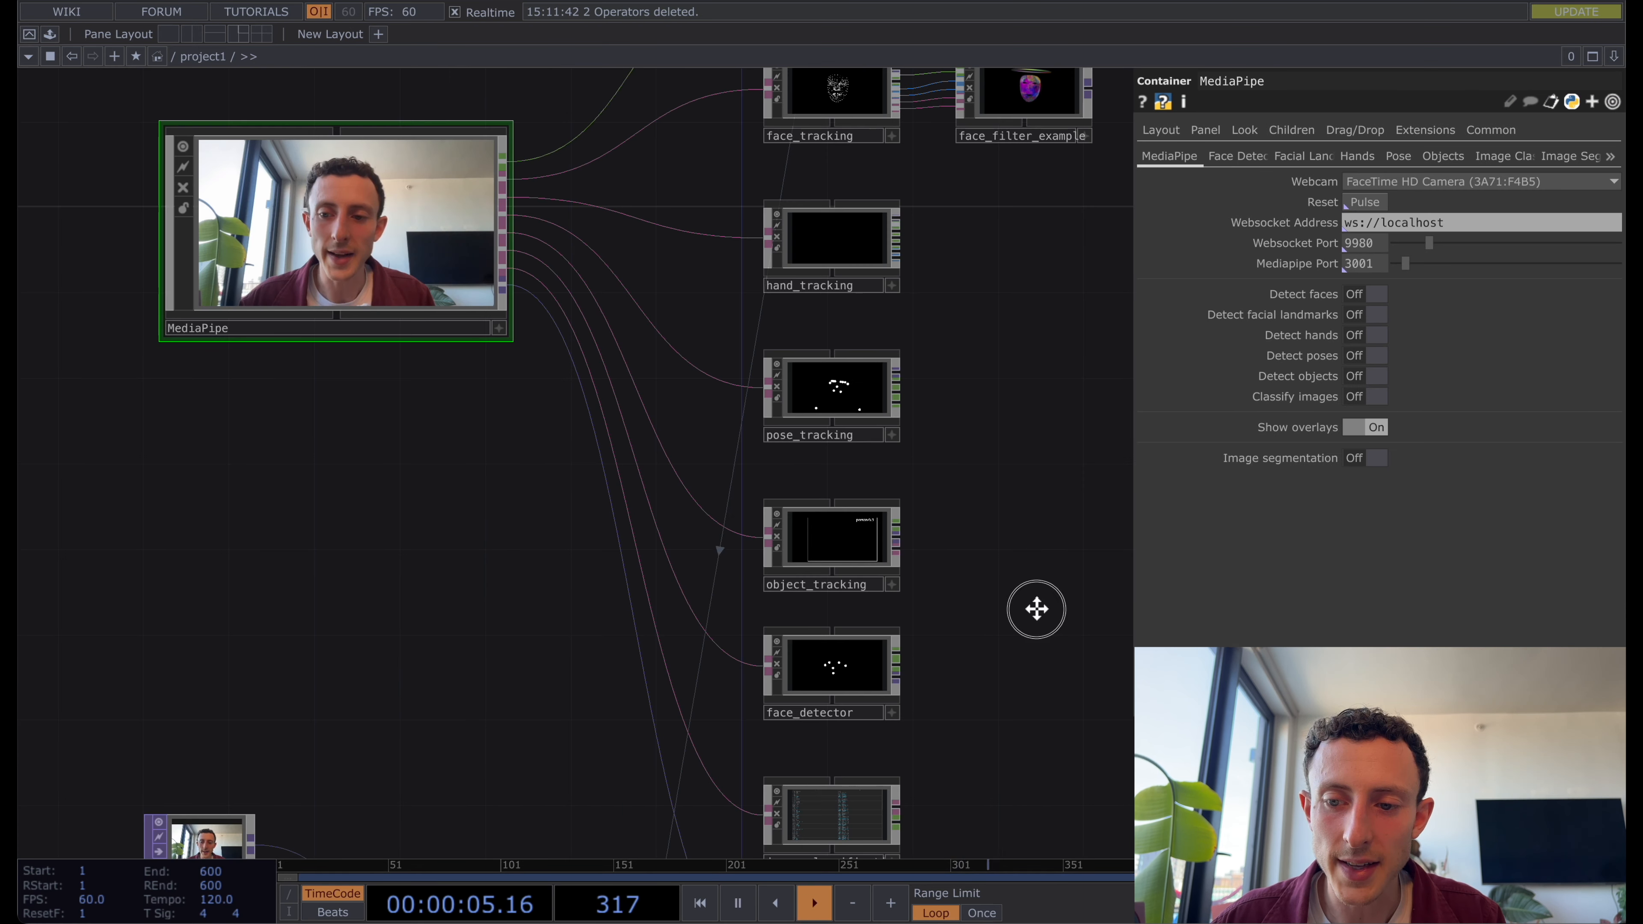
Turn on Classify images in the MediaPipe component and review the Classification Model Type options in its image classification settings.
scroll(911, 671, down, 3)
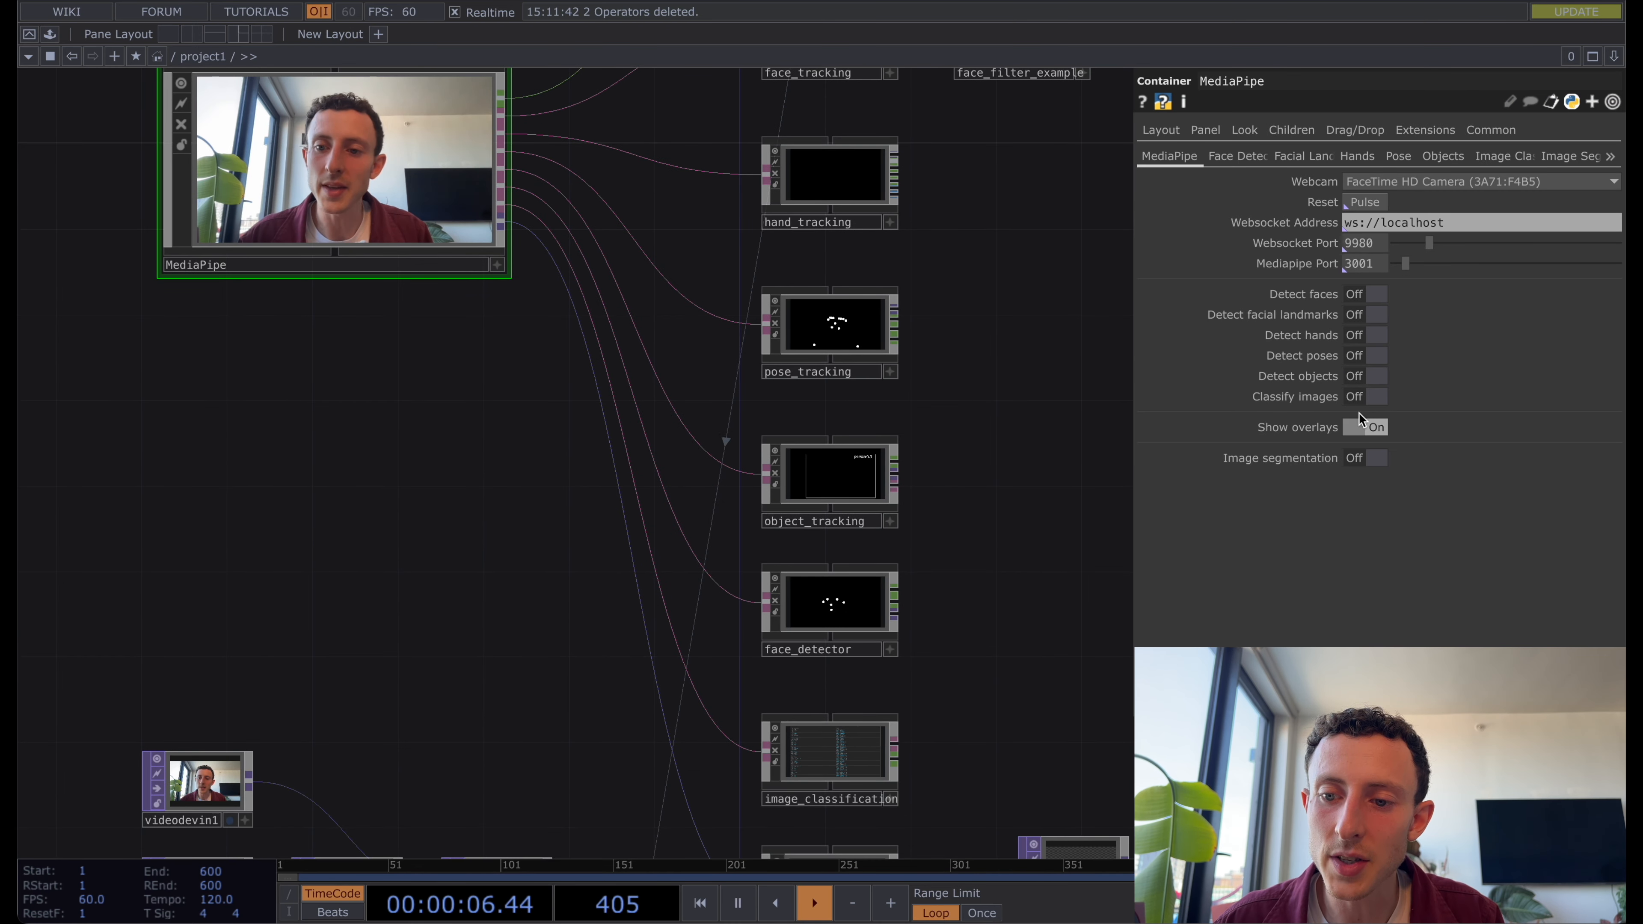
click(1372, 392)
click(1423, 222)
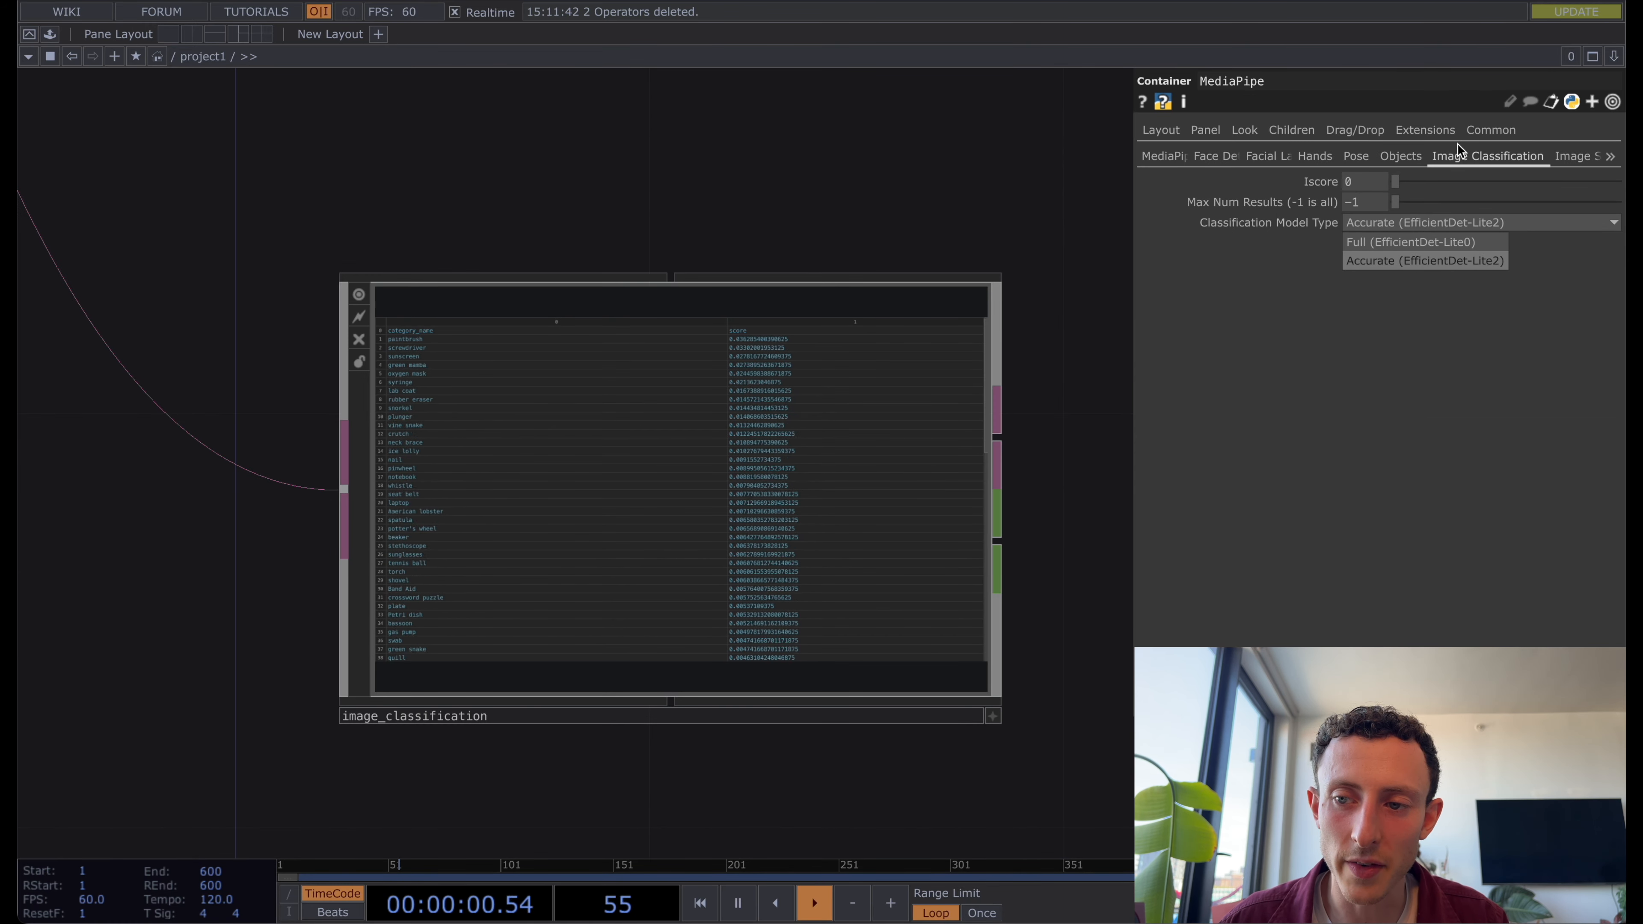
Connect a new Null DAT to image_classification's table output and a new Null CHOP to its channel output, placing both beside the component.
right_click(998, 454)
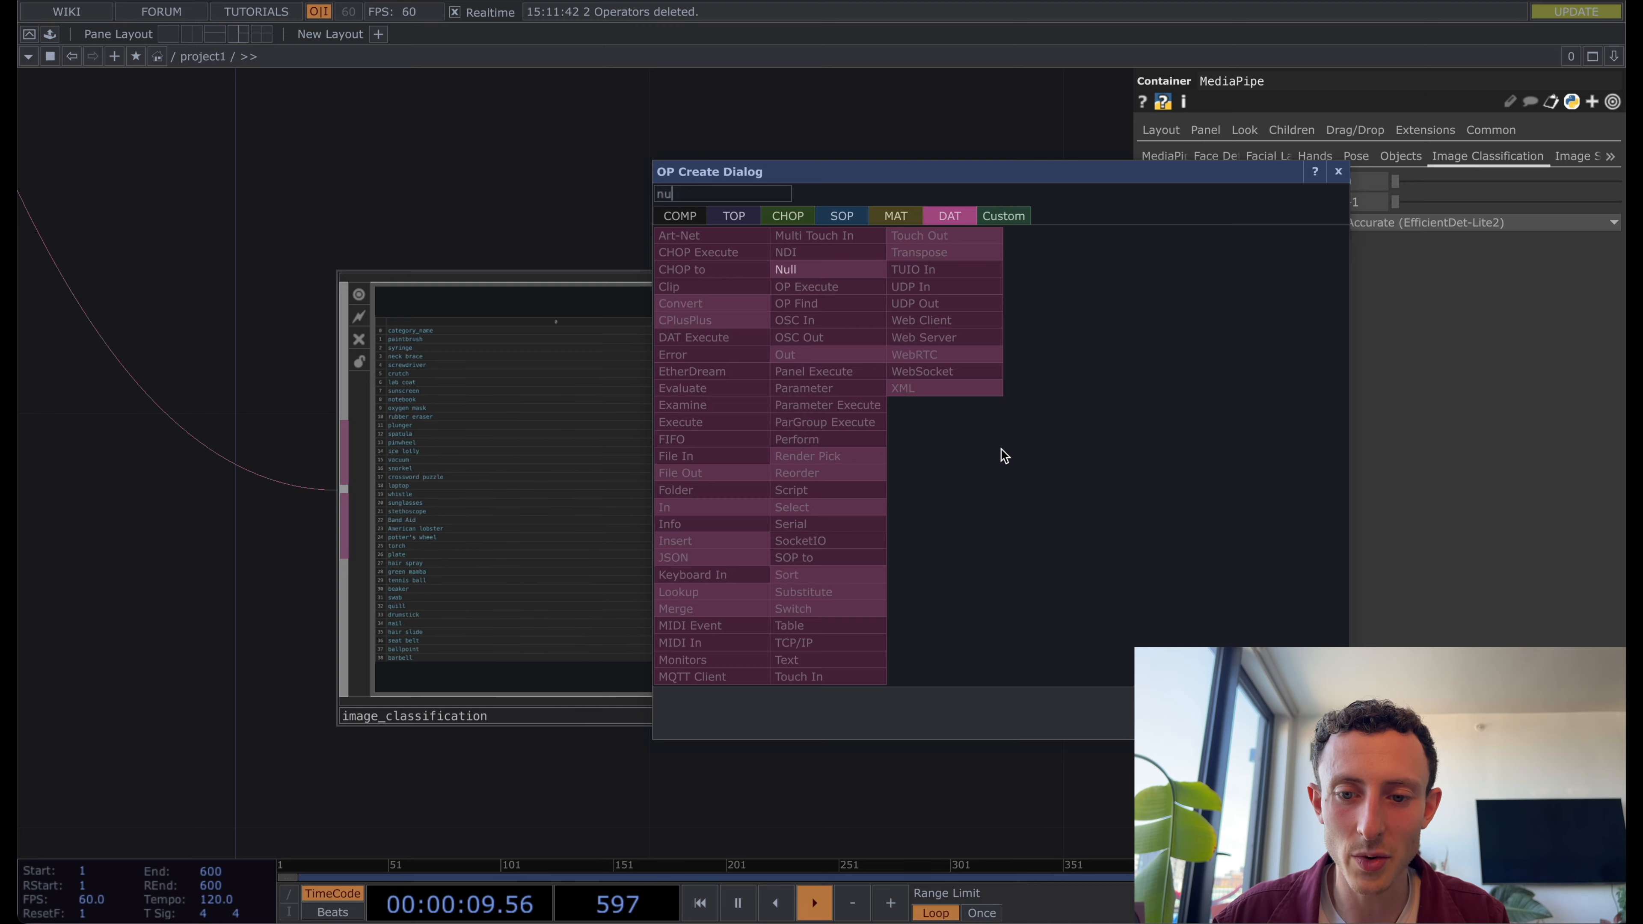
text(null)
key(Return)
click(1187, 230)
drag(891, 239, 410, 301)
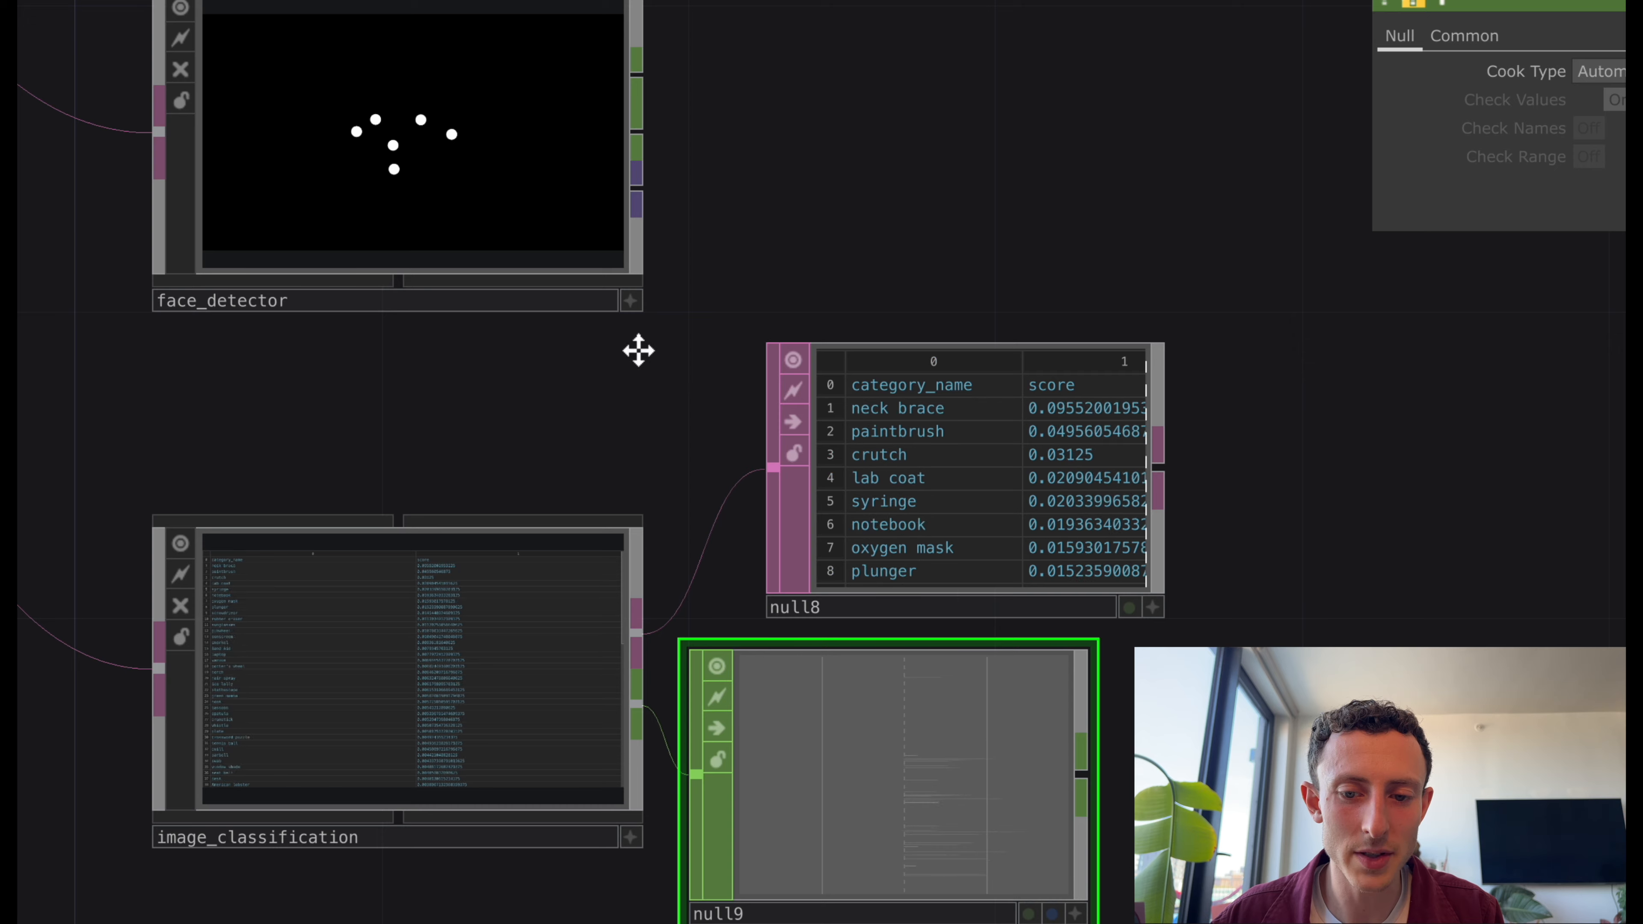
Examine the category score channels in the Null CHOP connected to image_classification.
scroll(1053, 532, up, 5)
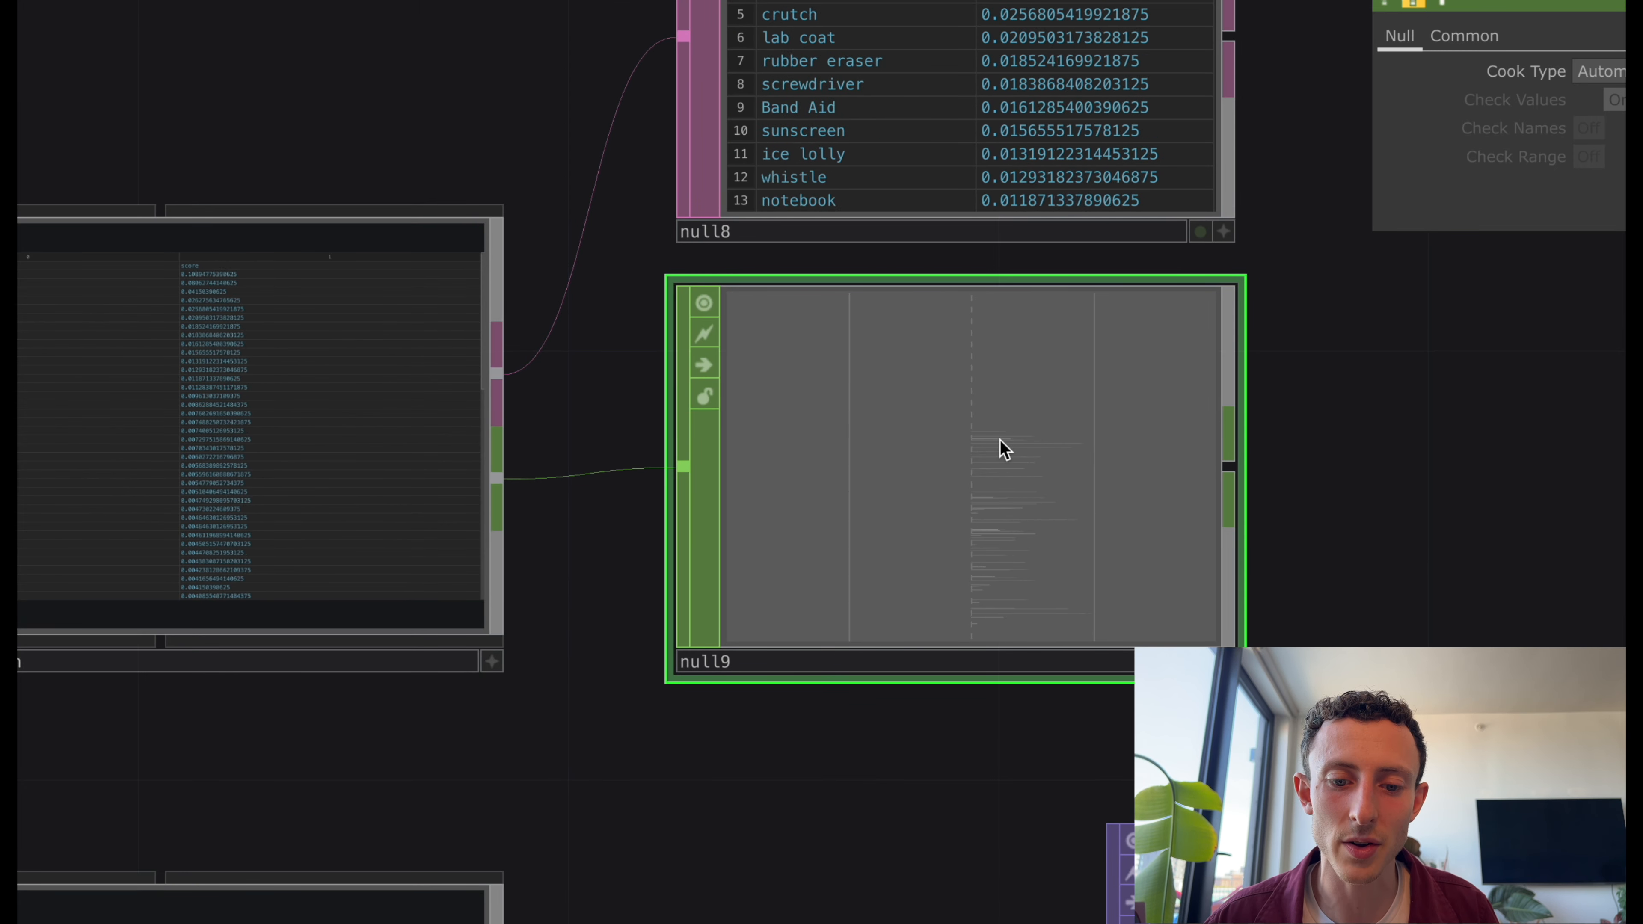
scroll(1004, 448, up, 3)
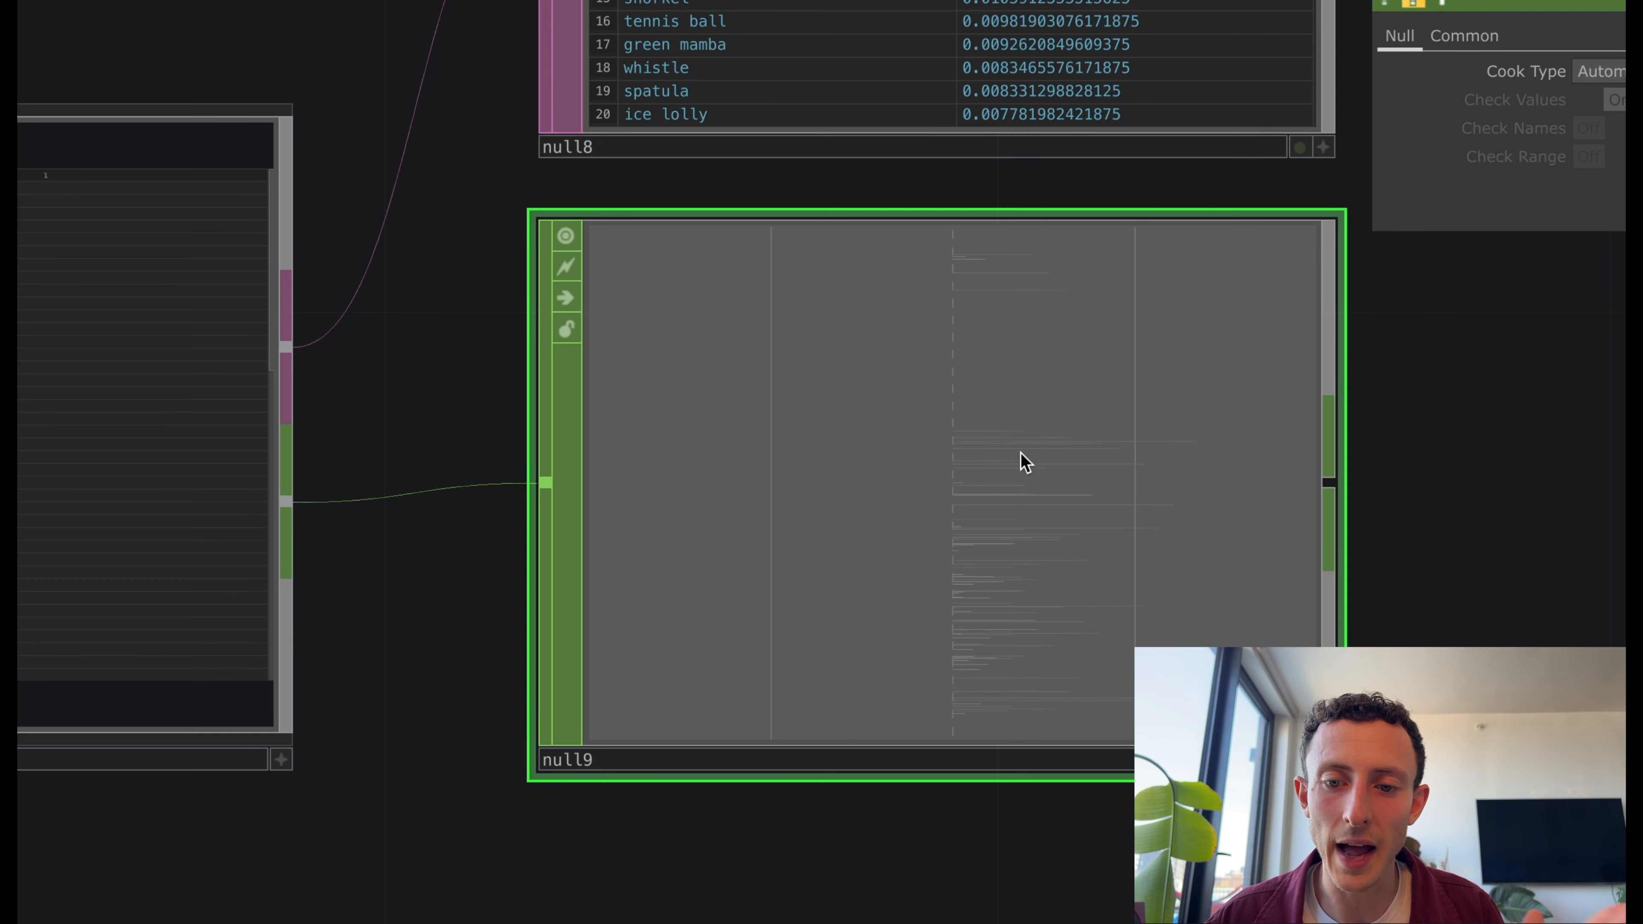
scroll(1019, 456, down, 3)
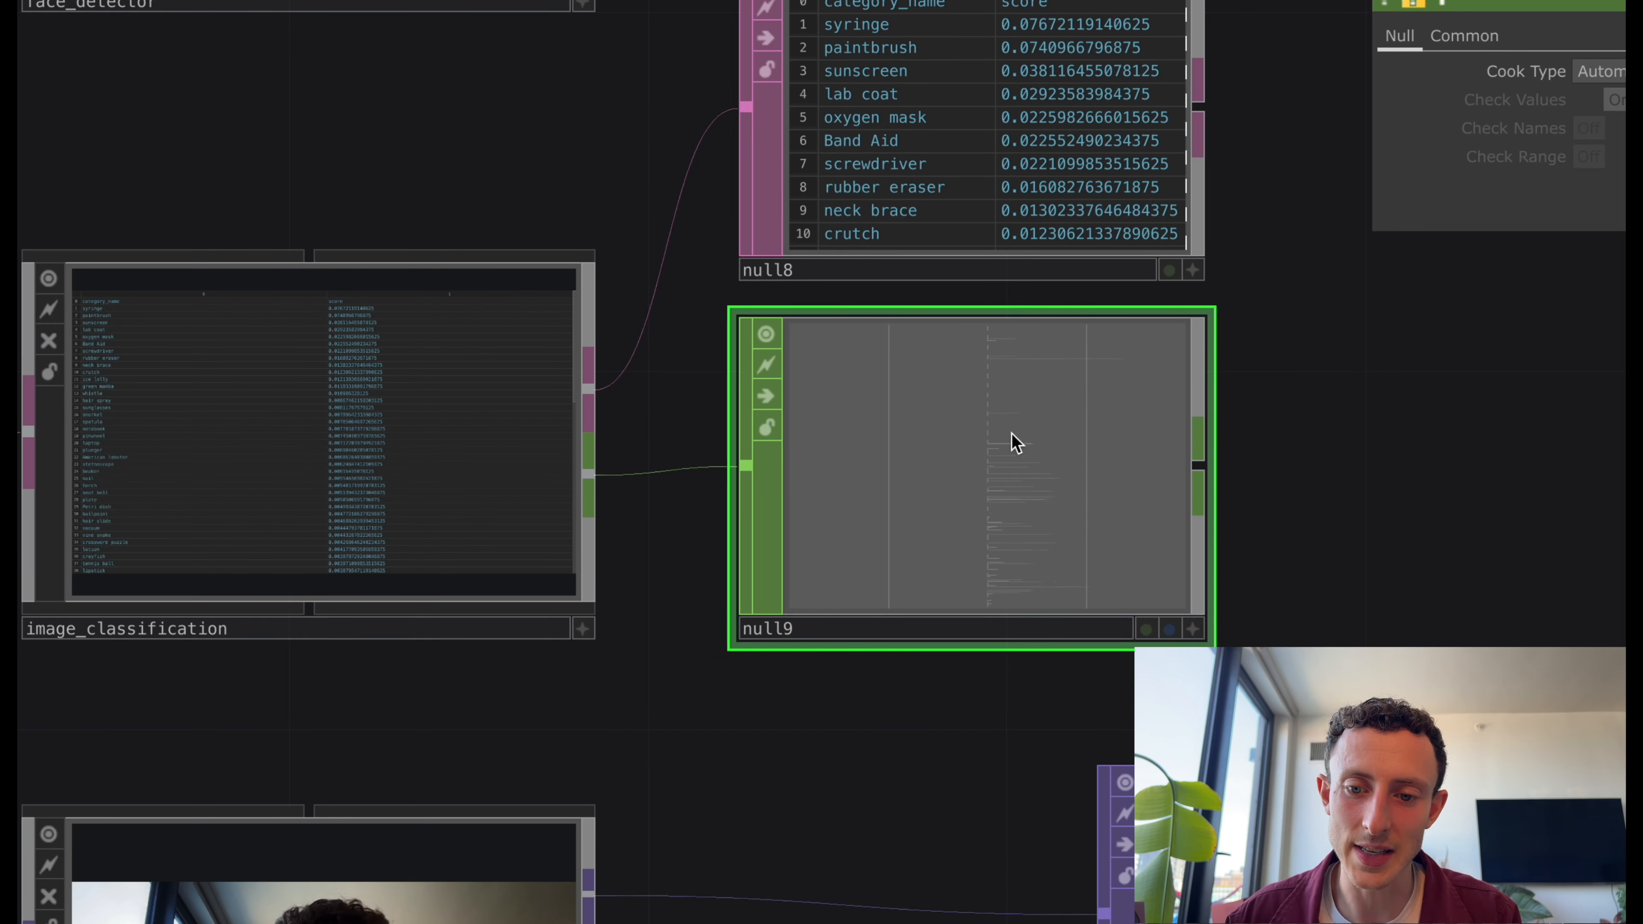
key(i)
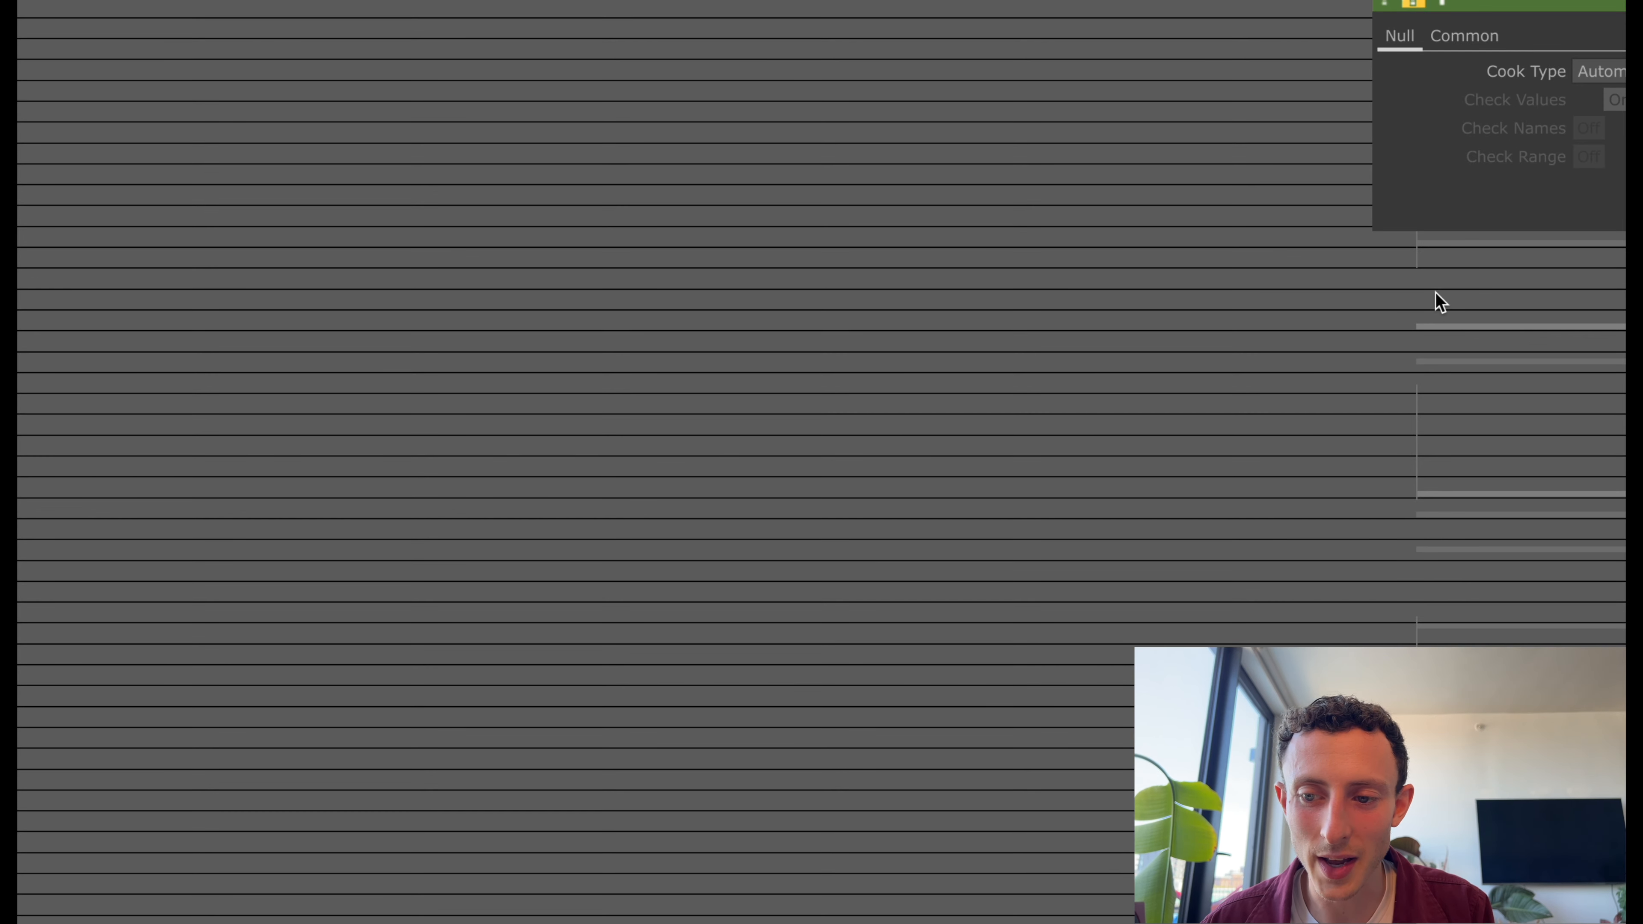
key(u)
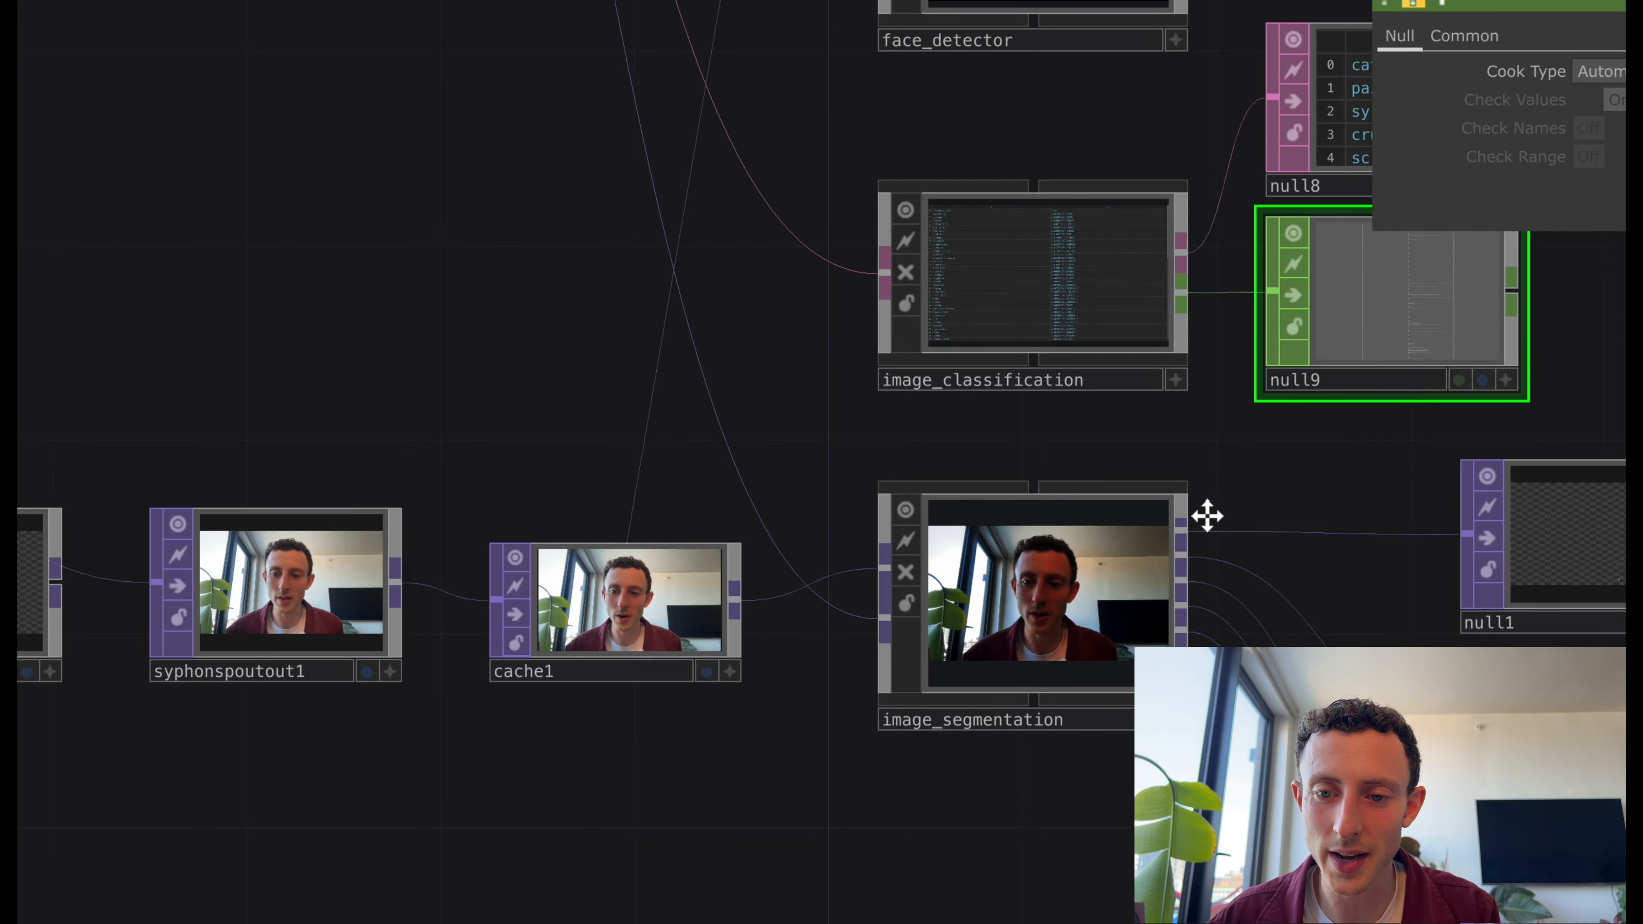
Enter the image_classification component, browse its detectable_objects table of recognisable categories, and return to the parent network.
key(i)
scroll(862, 580, down, 6)
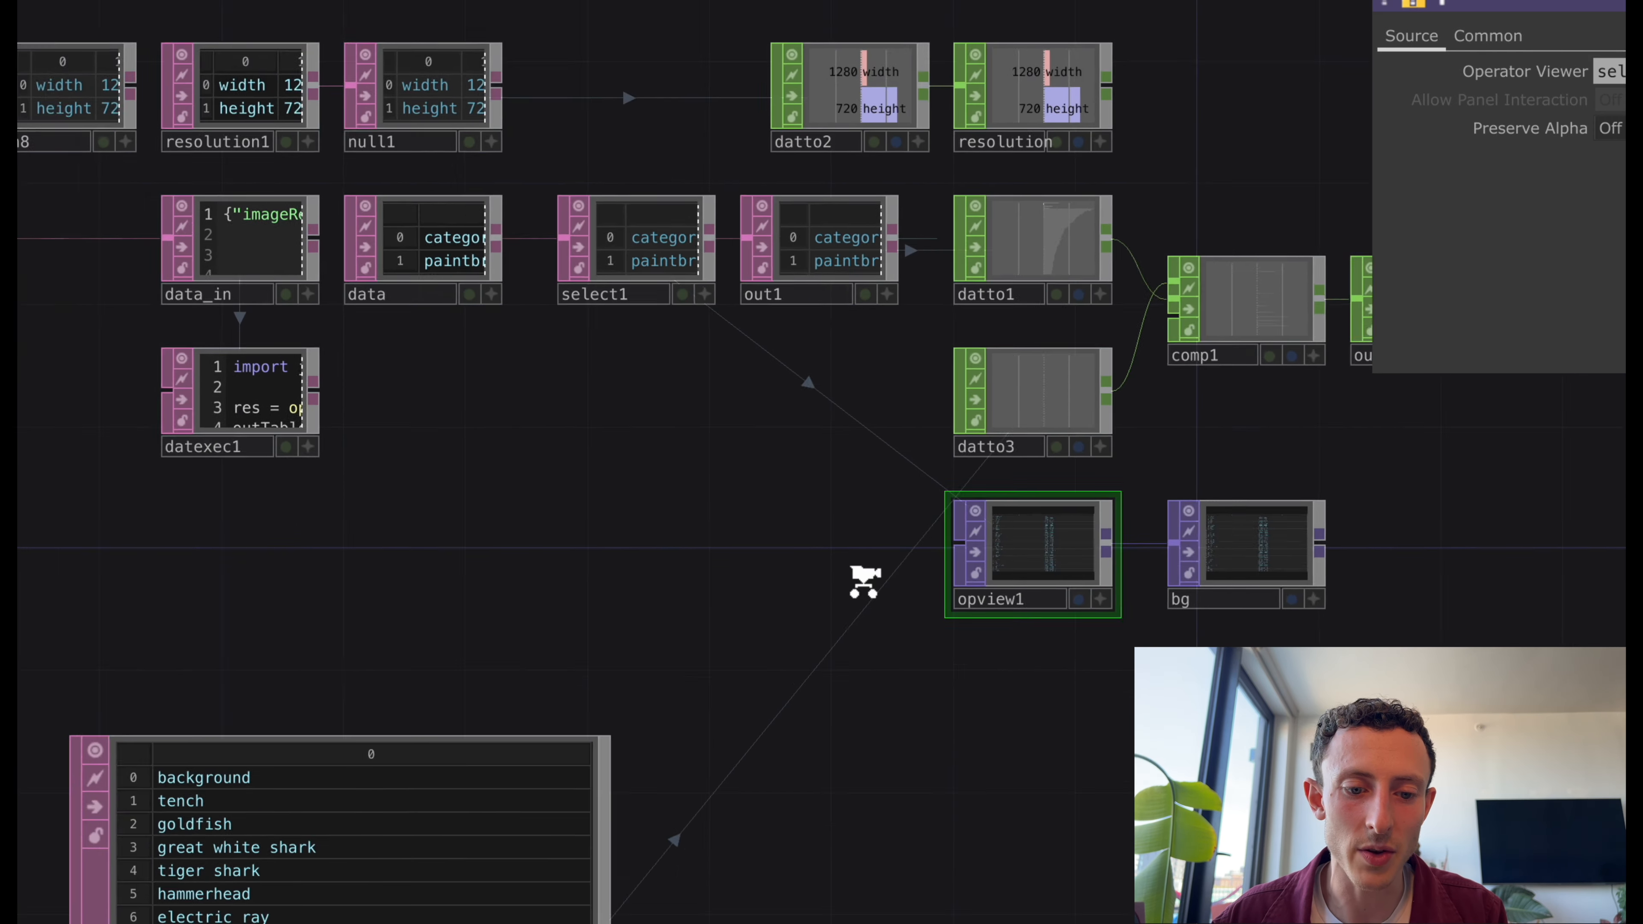
drag(705, 583, 920, 207)
click(786, 571)
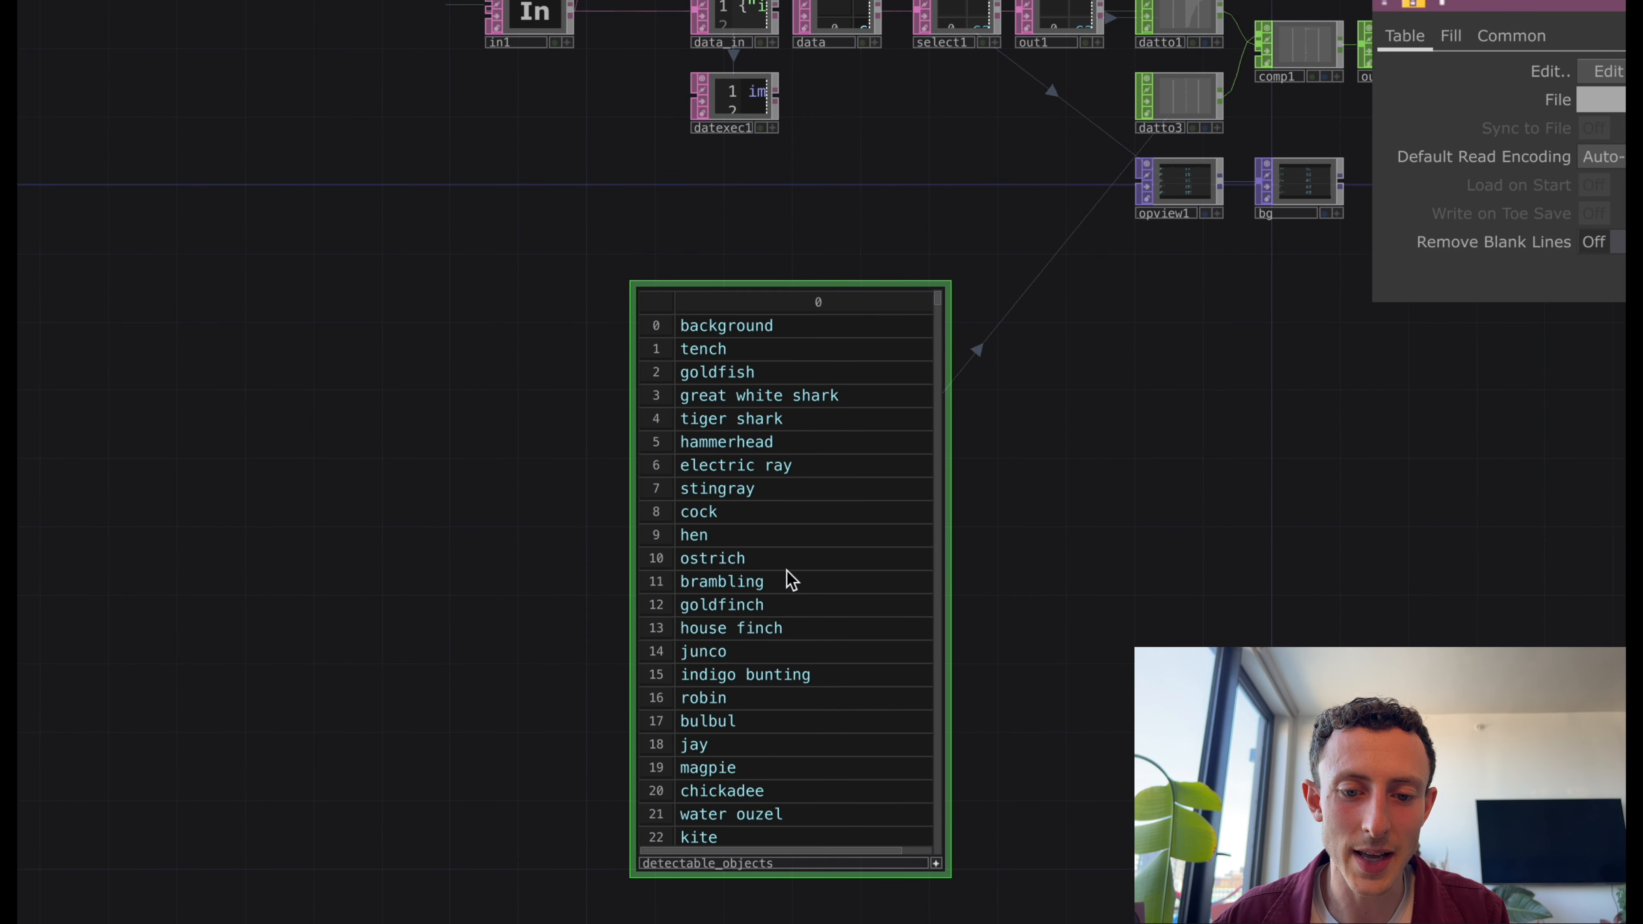
scroll(789, 637, down, 13)
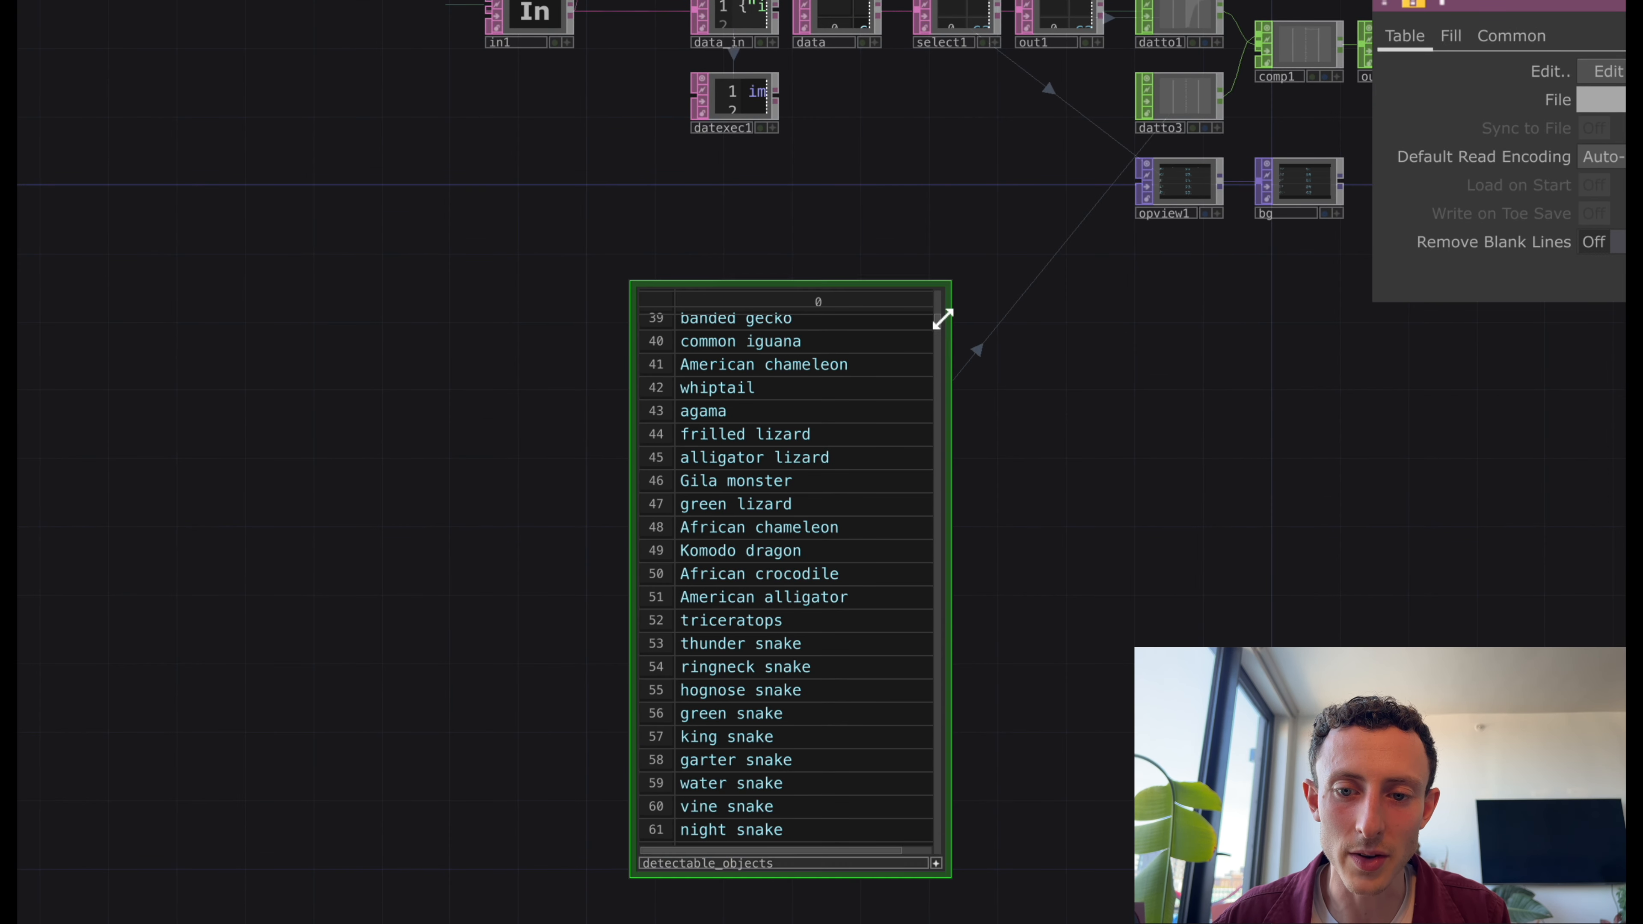
drag(938, 319, 920, 850)
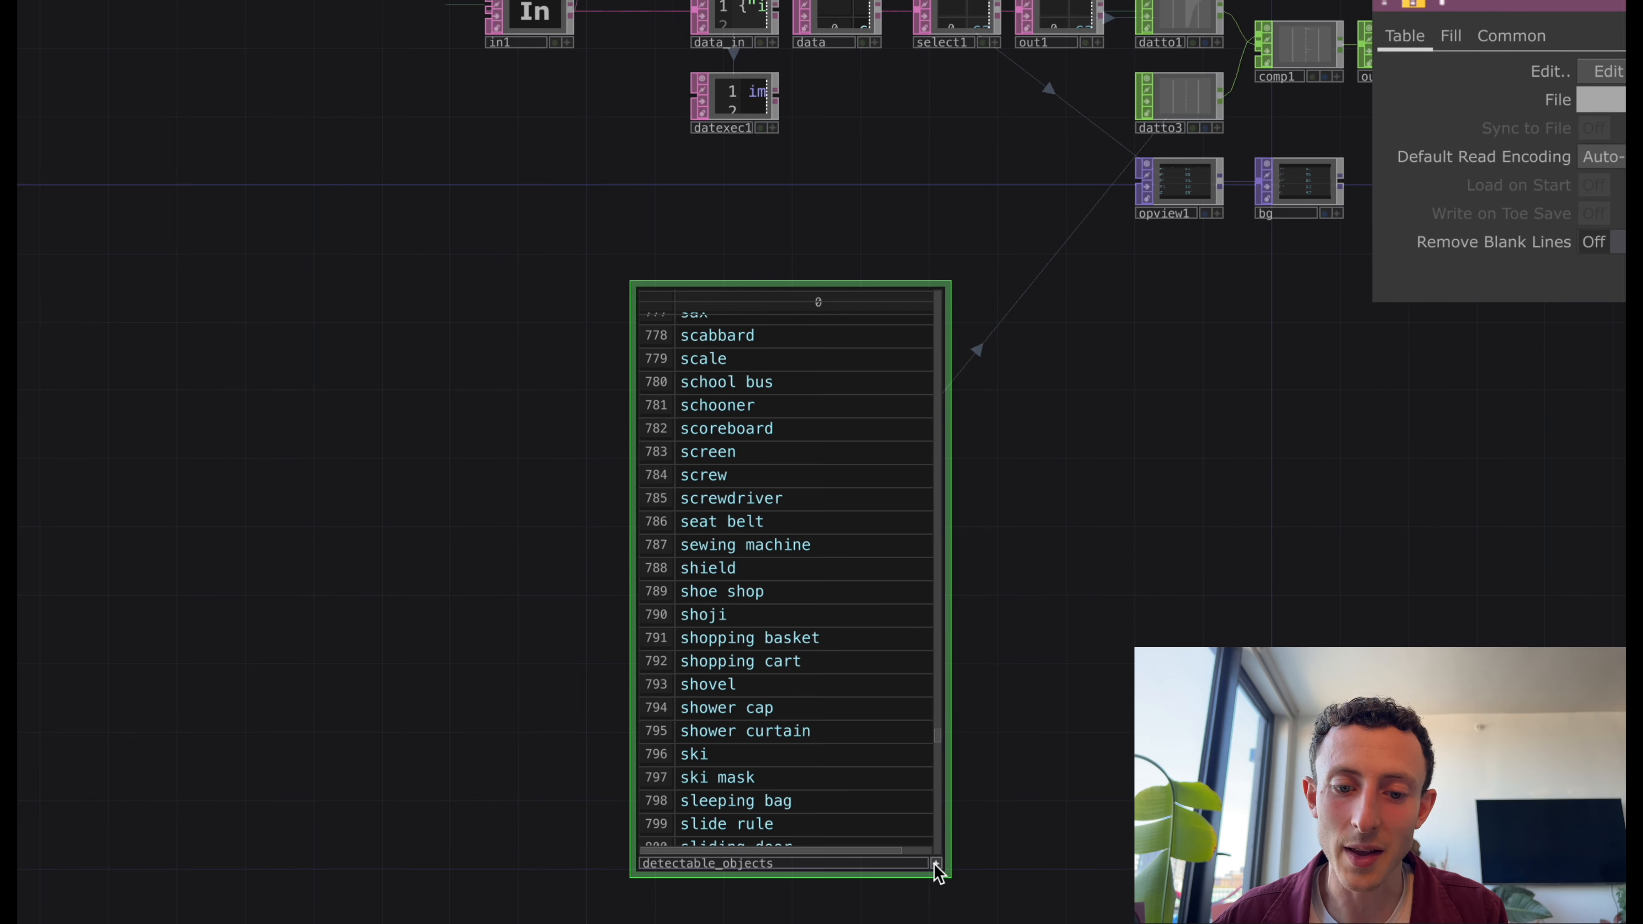
drag(1184, 572, 774, 692)
scroll(902, 231, up, 10)
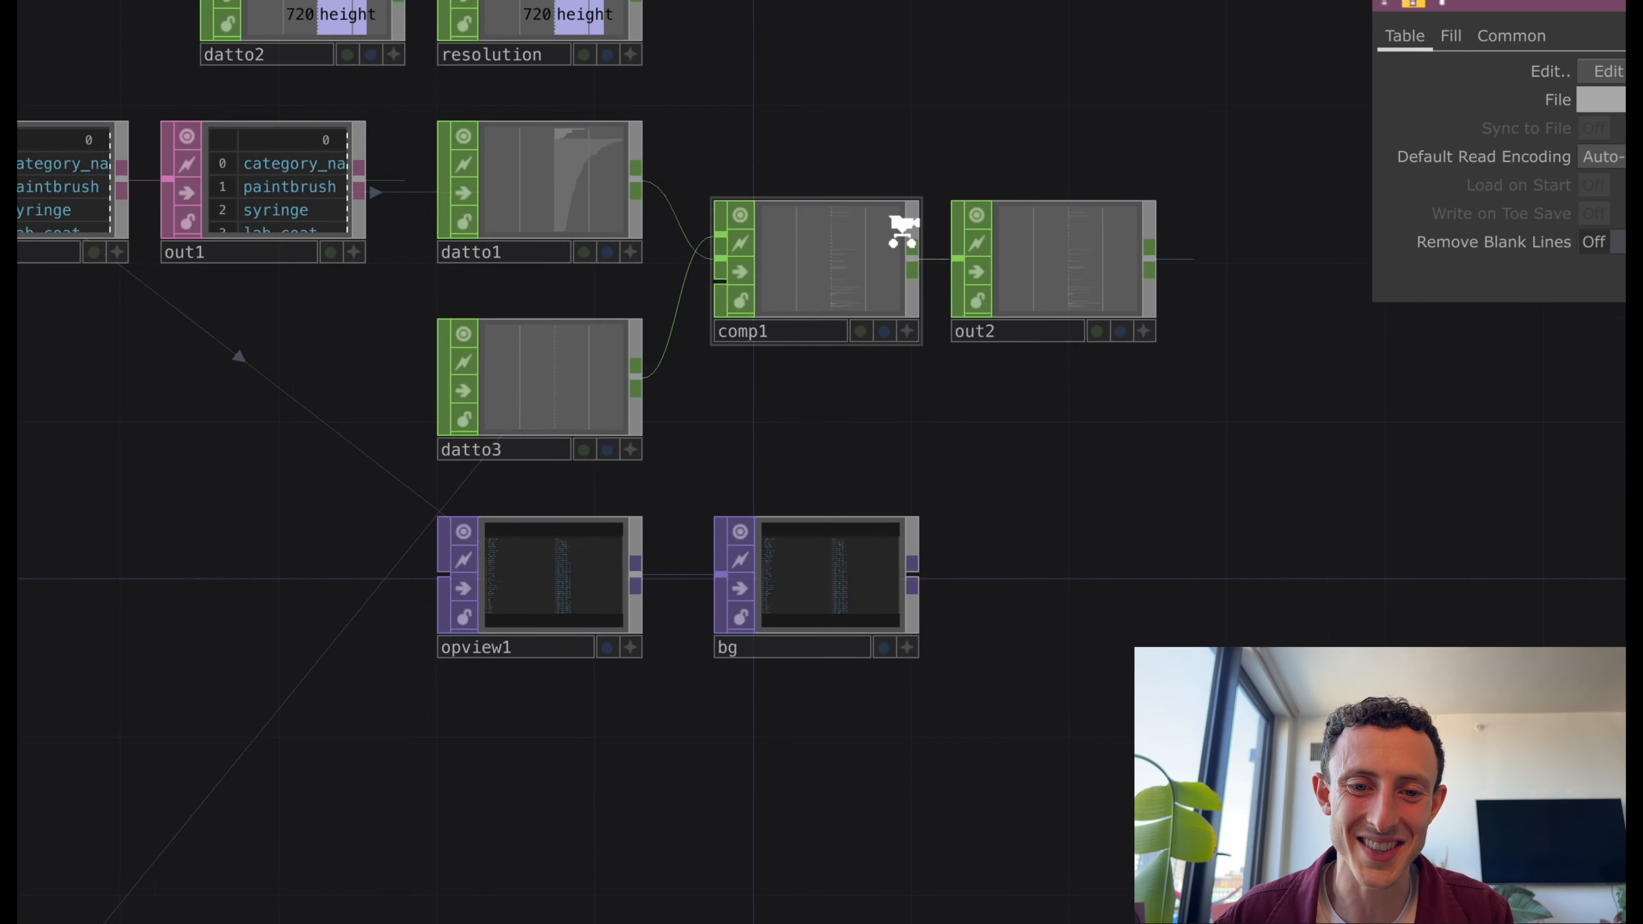
key(u)
scroll(859, 424, down, 4)
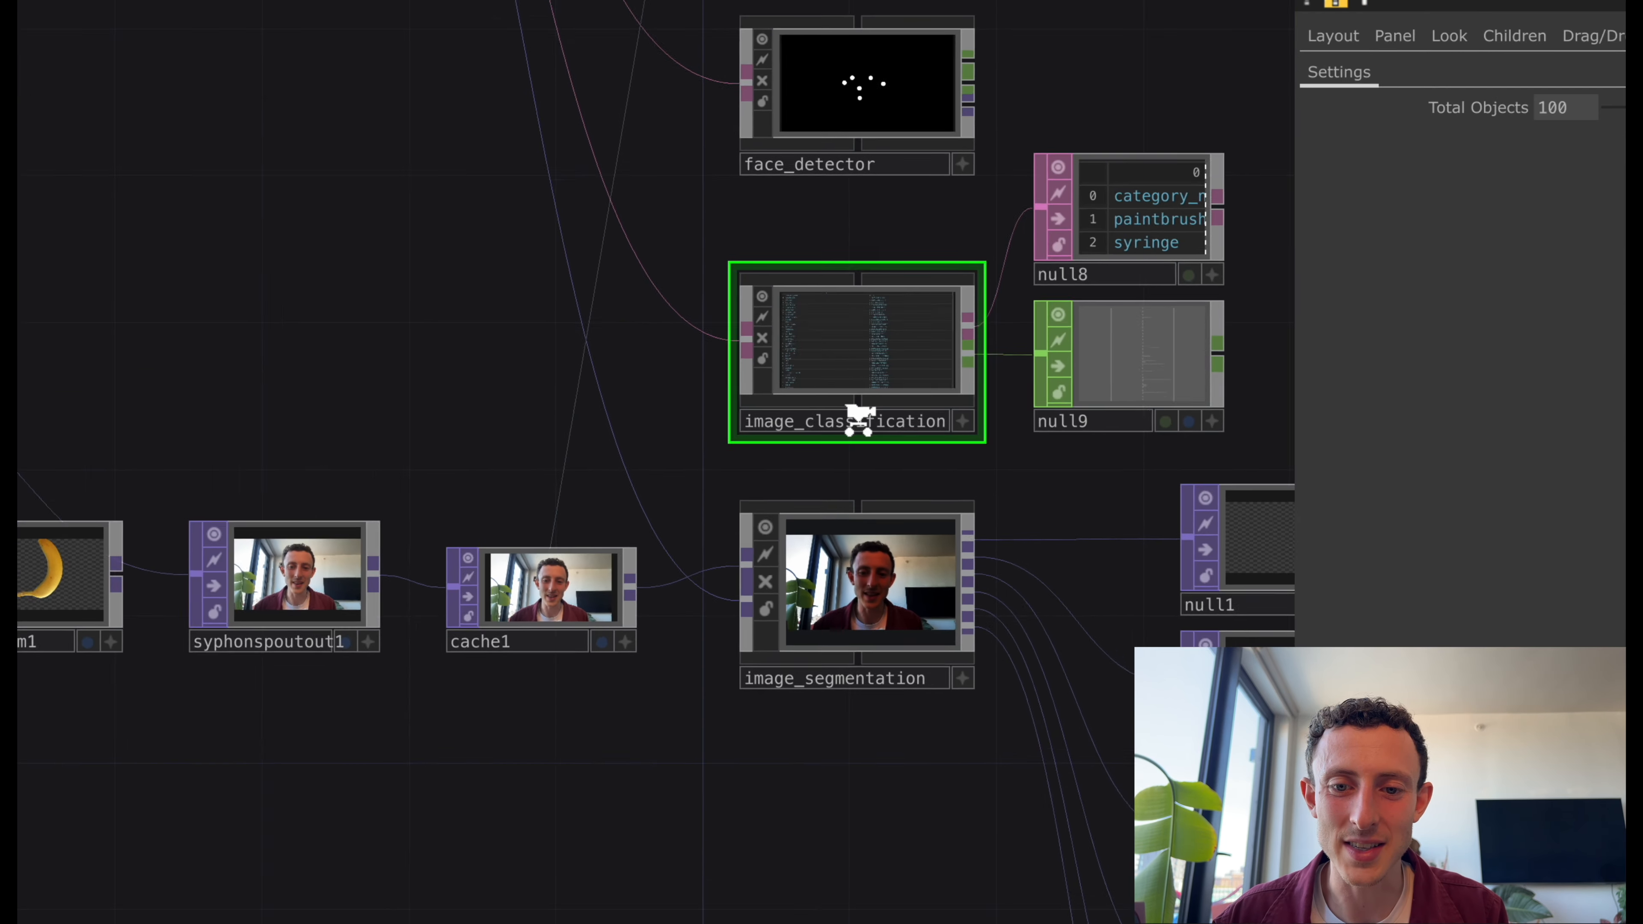
Examine the category names and scores in the Null DAT beside image_classification.
scroll(1084, 249, up, 5)
click(837, 352)
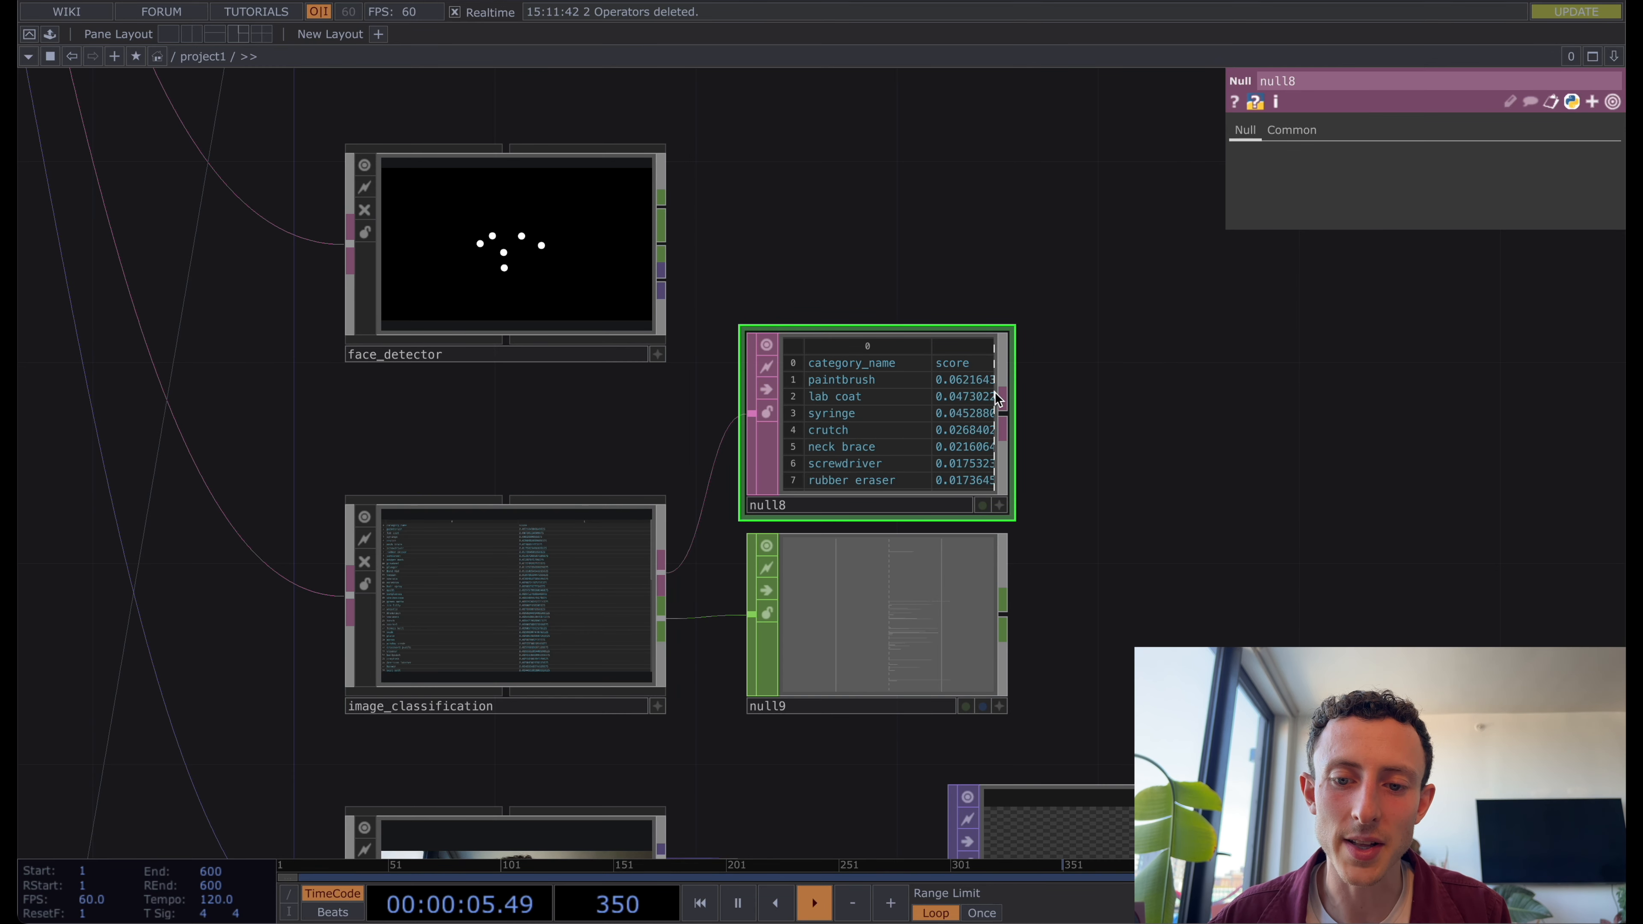
click(600, 597)
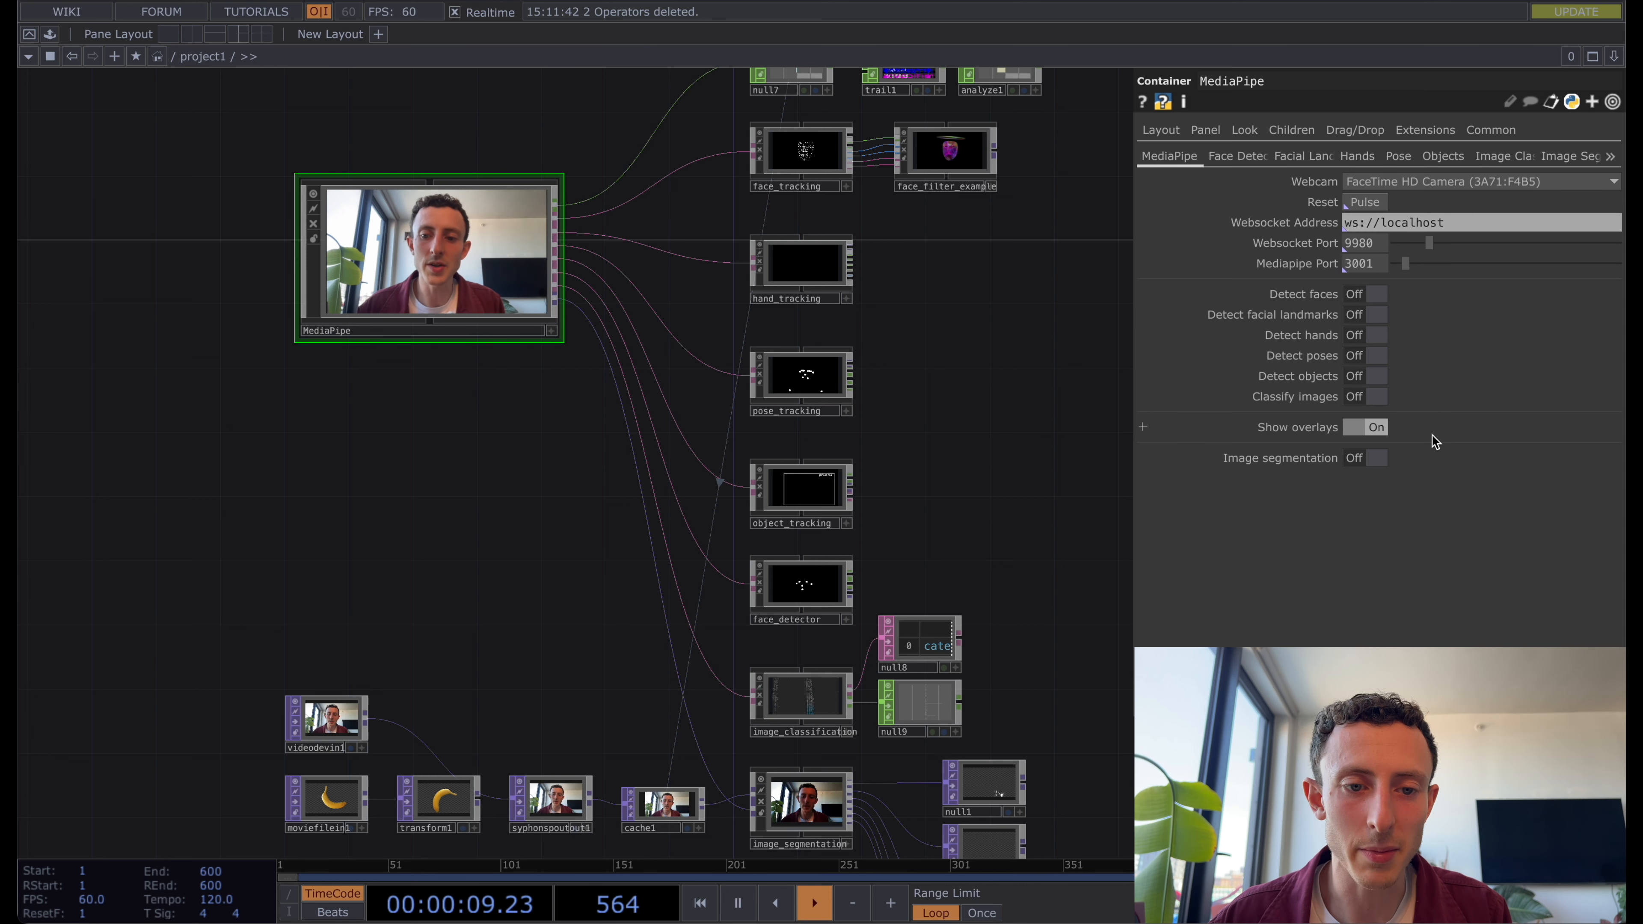
Turn on Classify images and Detect poses in the MediaPipe component, and turn off Show overlays.
click(1375, 397)
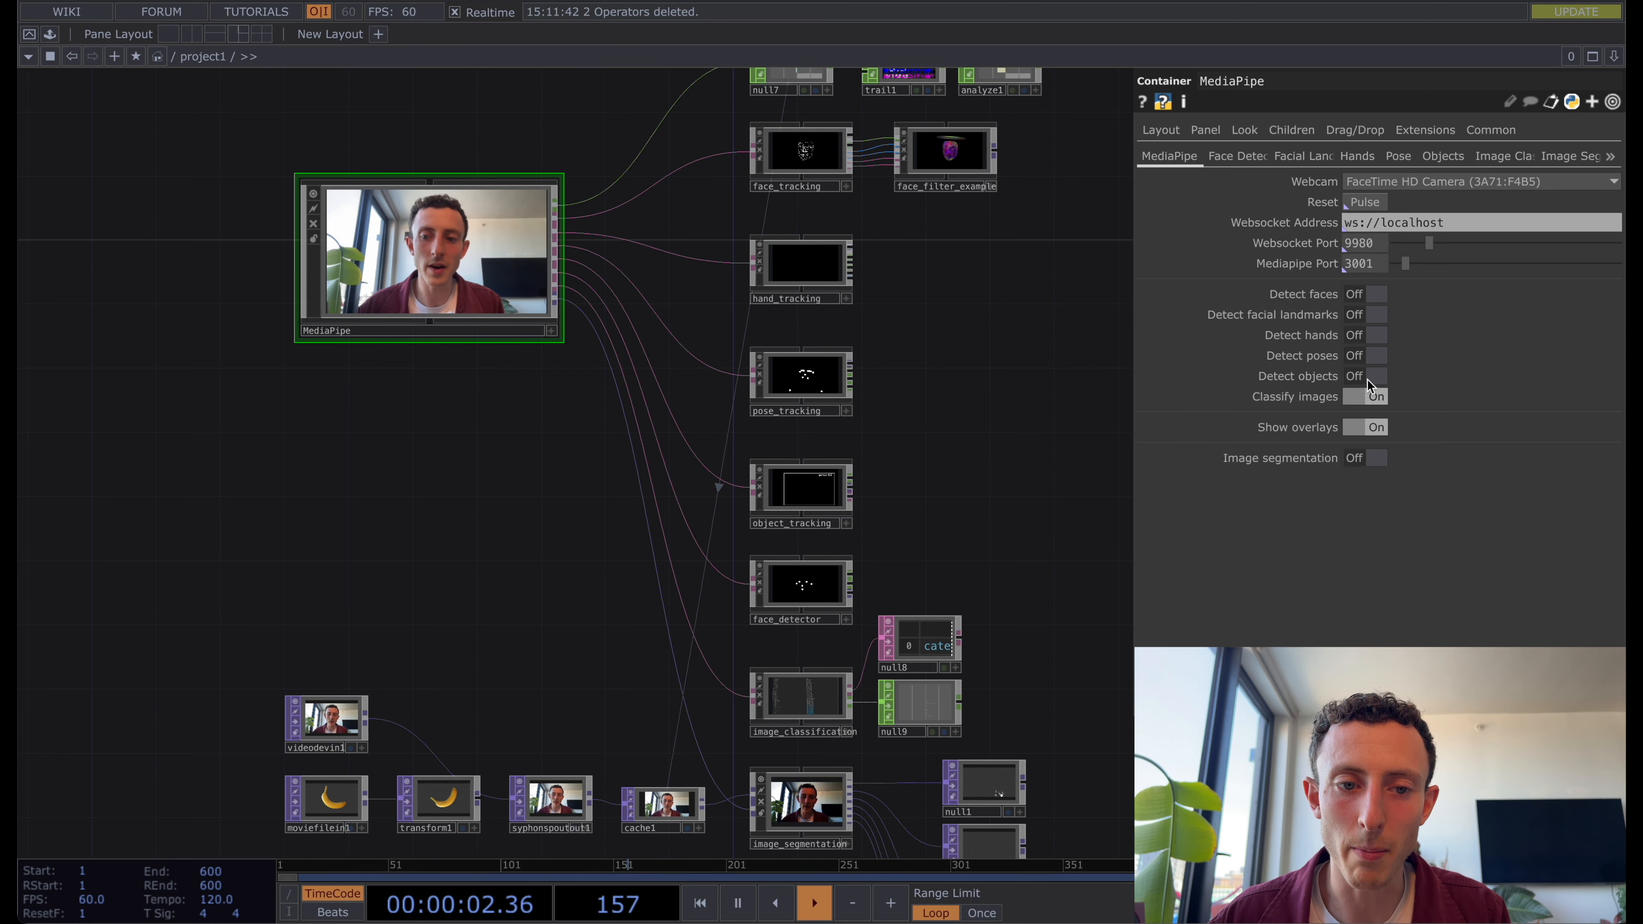
click(1373, 356)
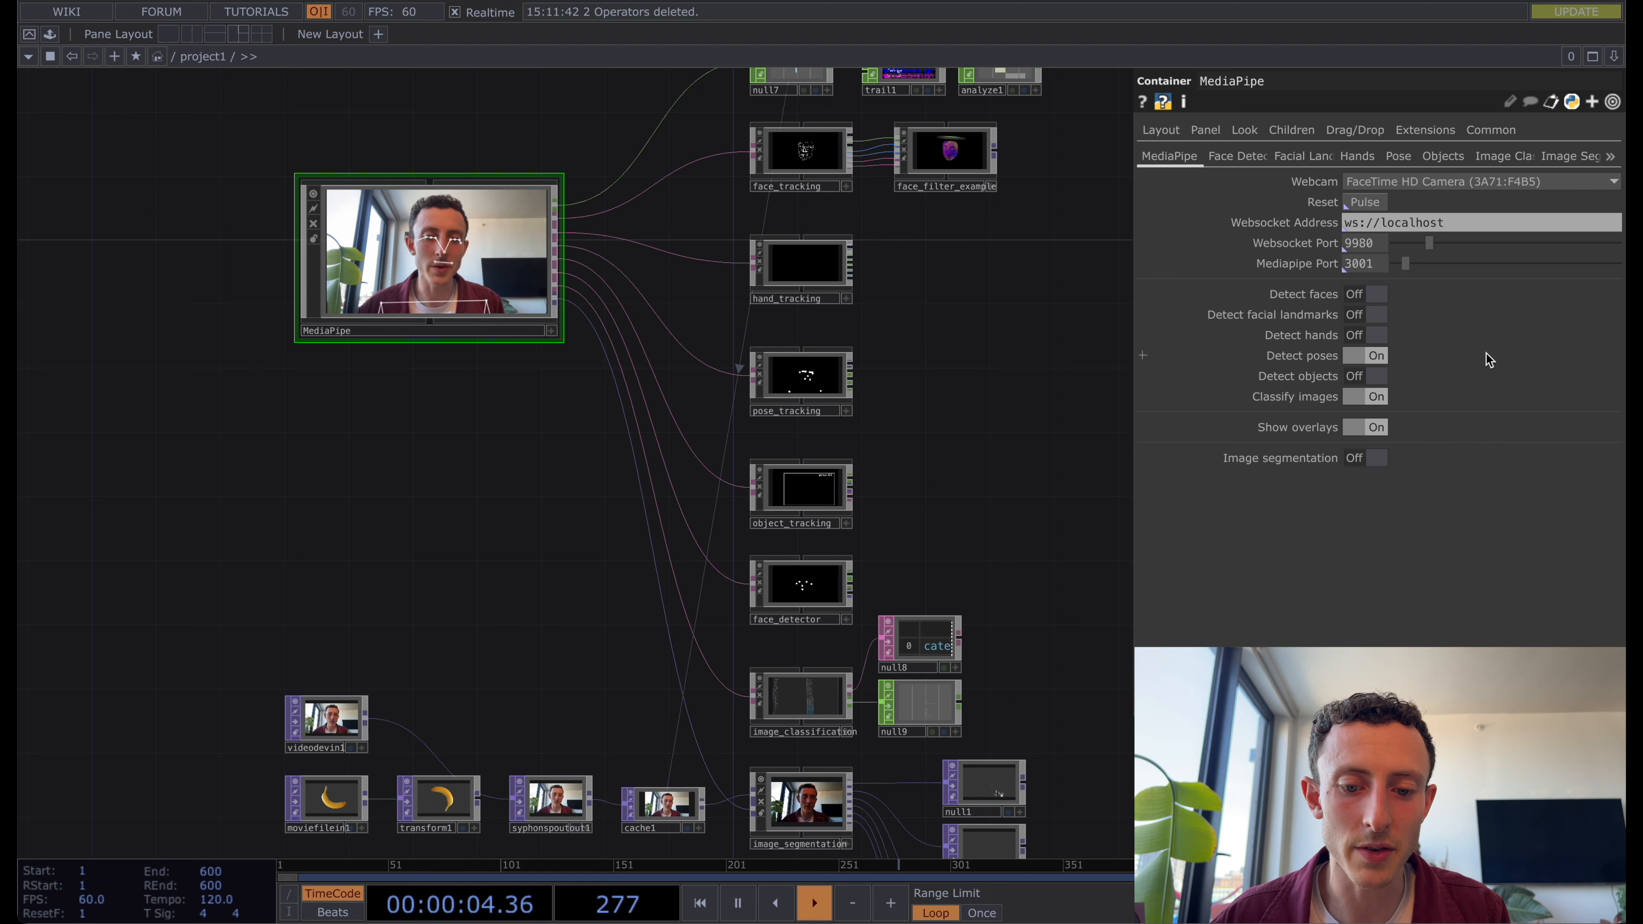
click(1361, 427)
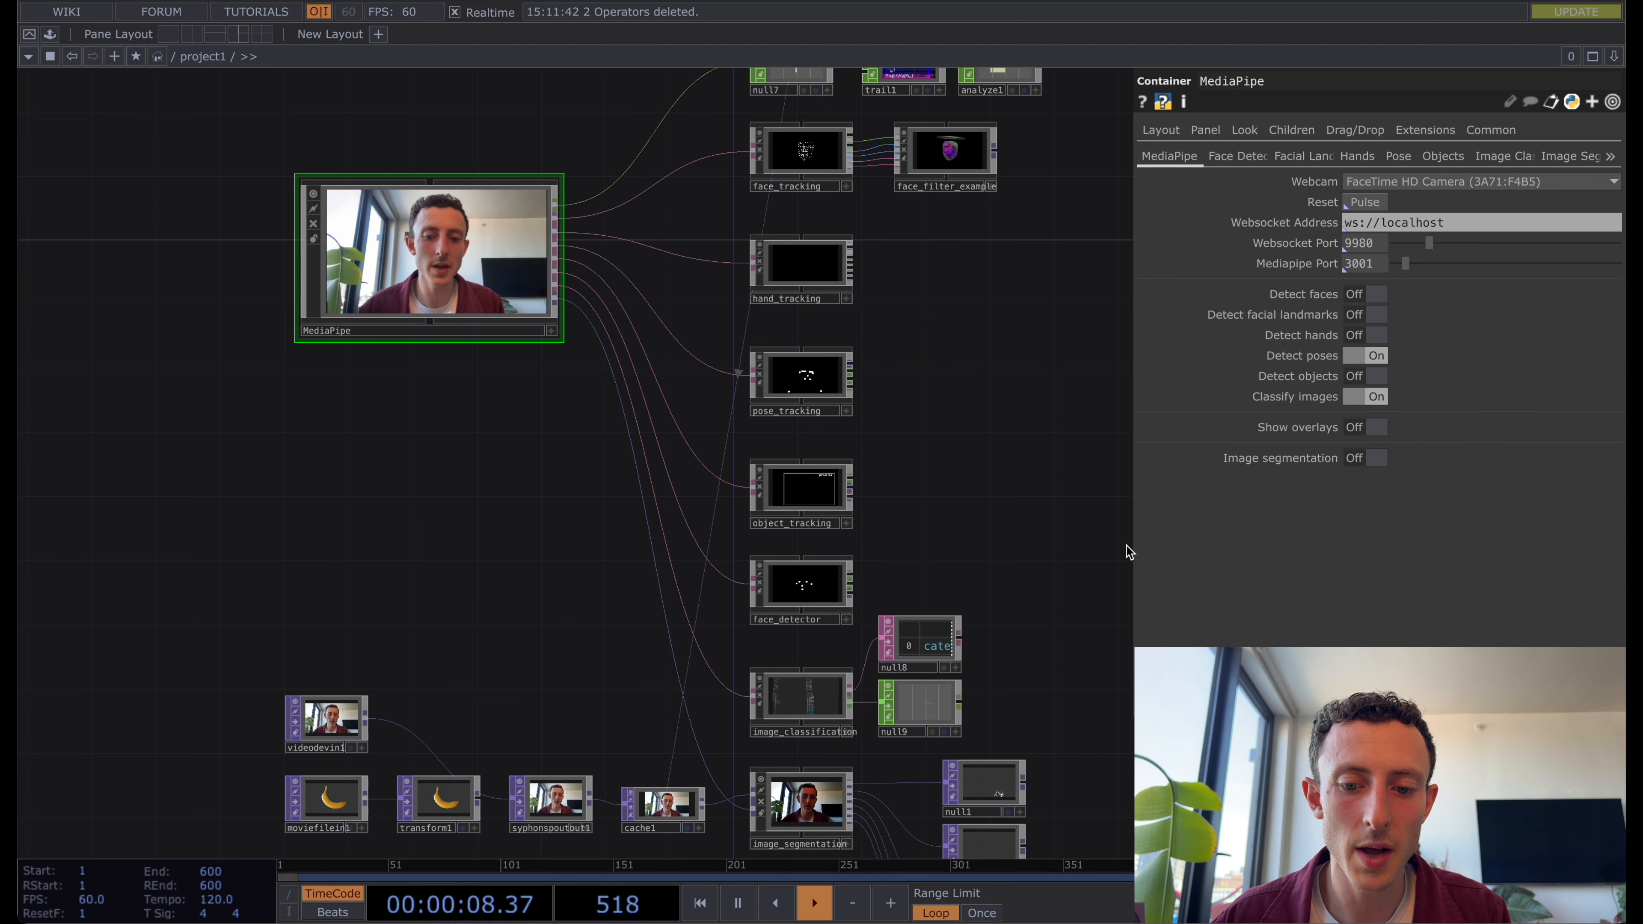
Turn on Image segmentation in the MediaPipe component and review the Segmentation Model Type options in its image segmentation settings.
scroll(953, 536, down, 4)
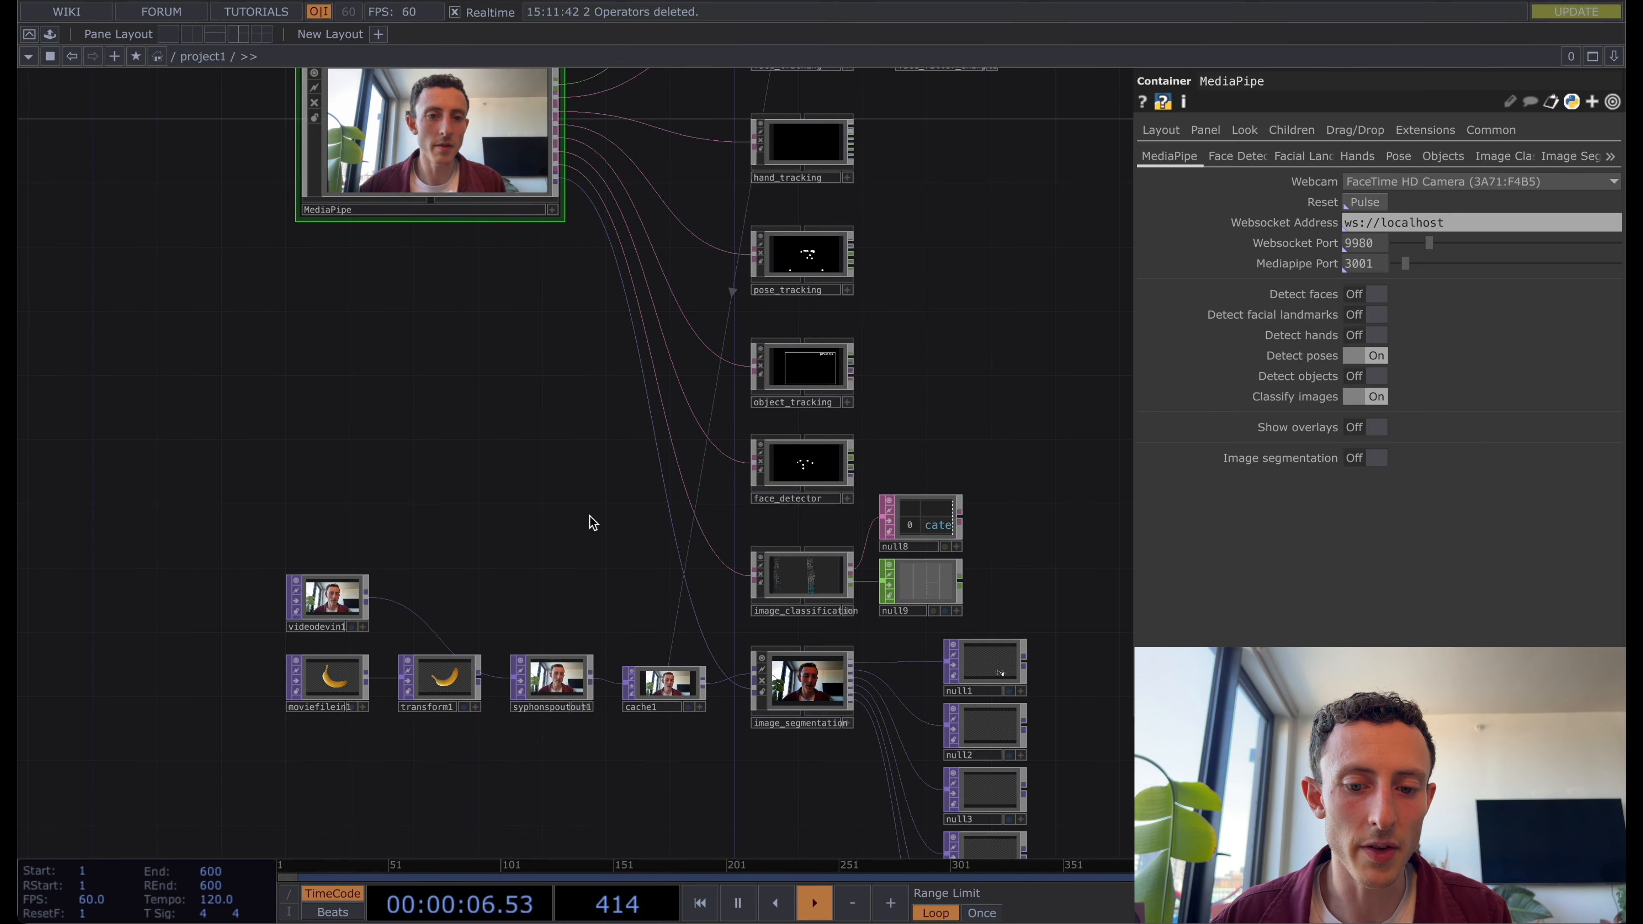
click(1356, 458)
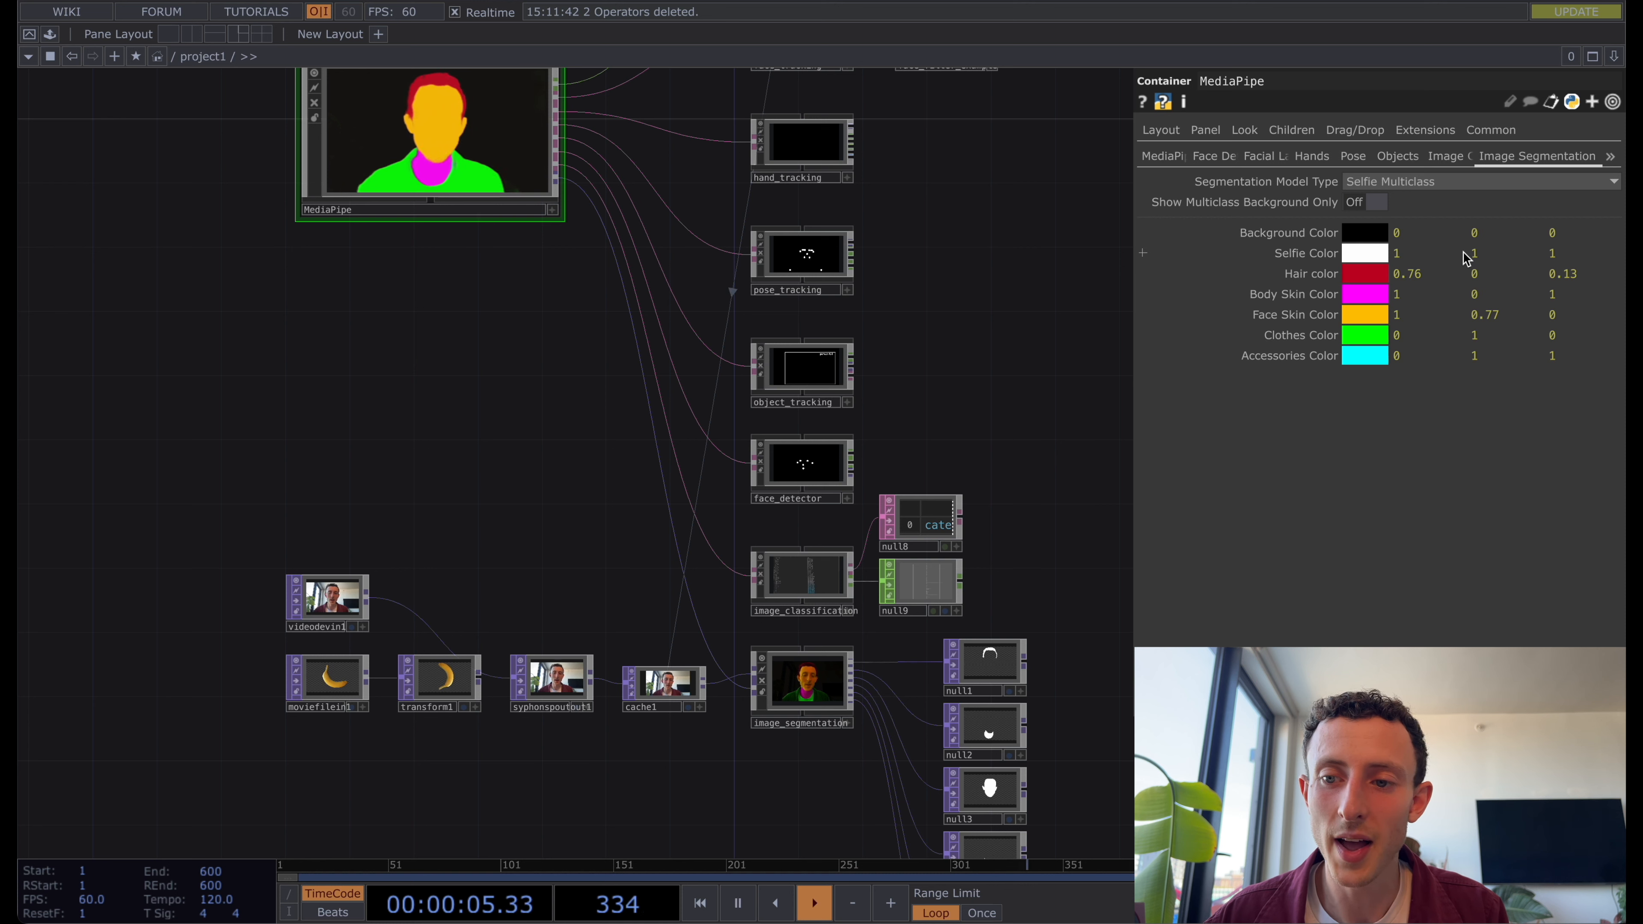
click(1440, 182)
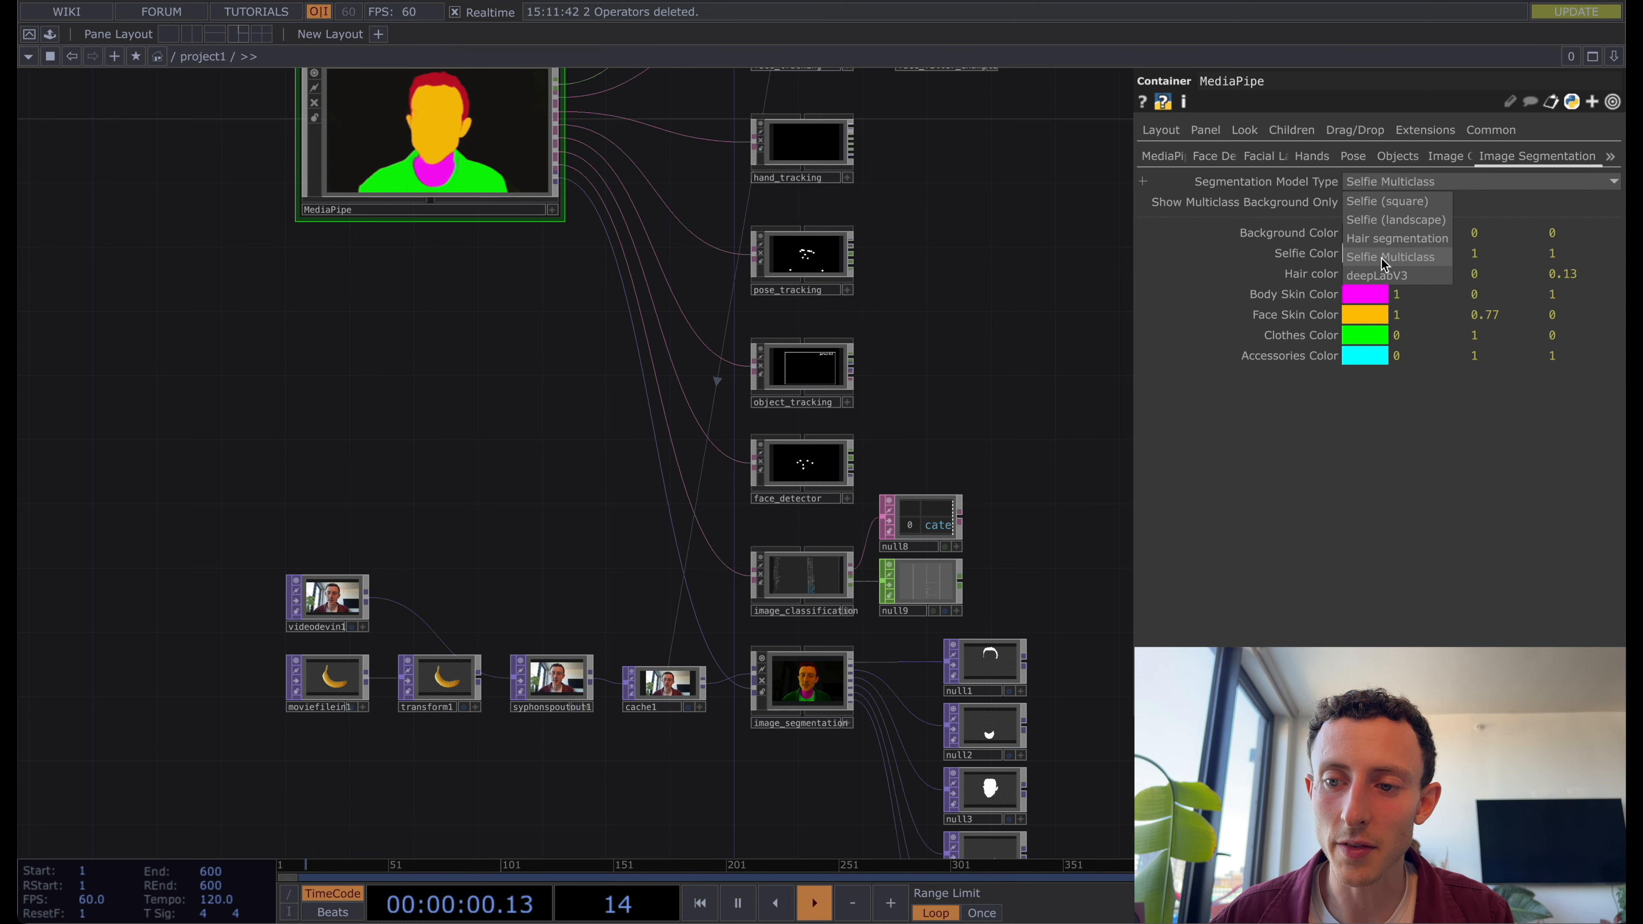
Examine the hair, body skin, face skin and clothes masks in the Null TOPs connected to image_segmentation.
drag(1074, 744, 747, 285)
scroll(679, 194, up, 10)
click(668, 194)
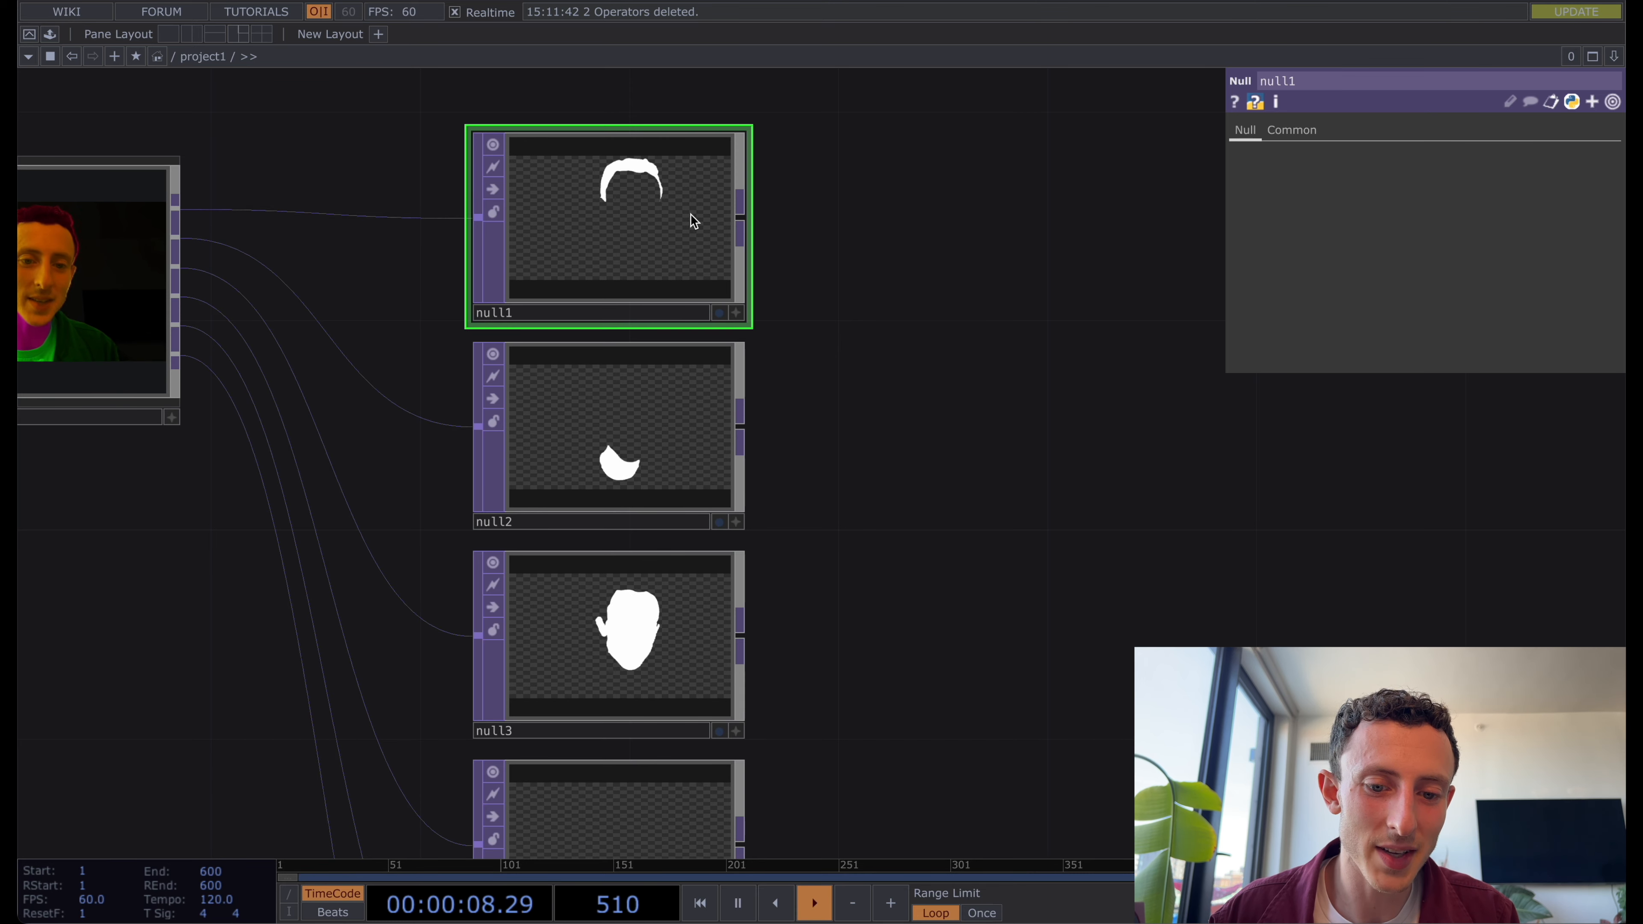
scroll(694, 221, down, 3)
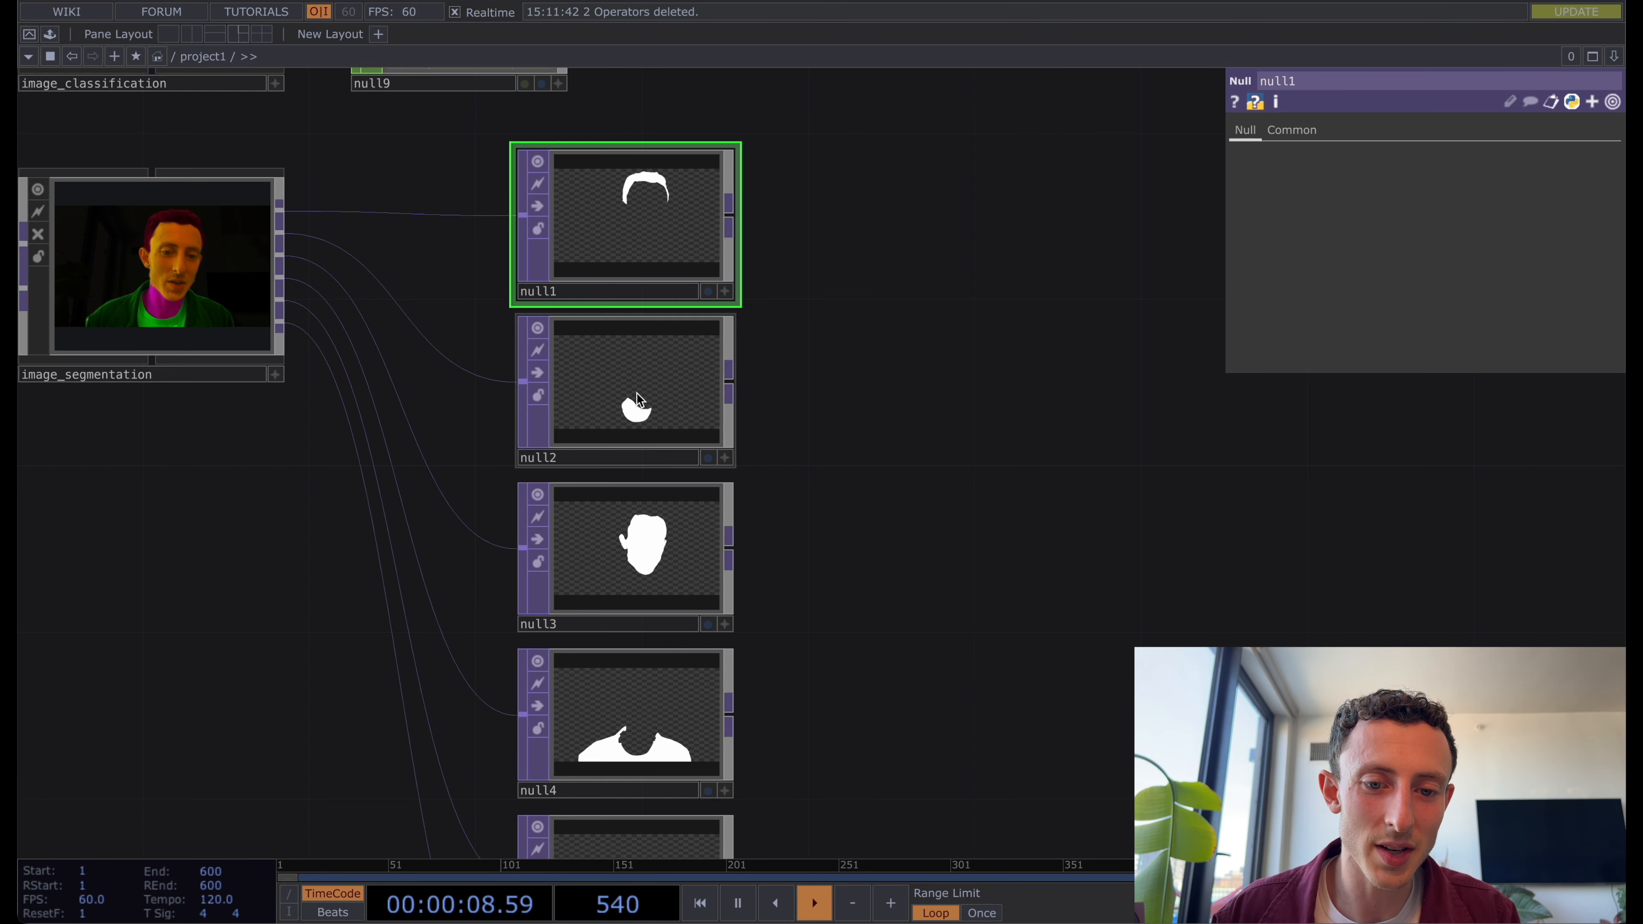
click(638, 399)
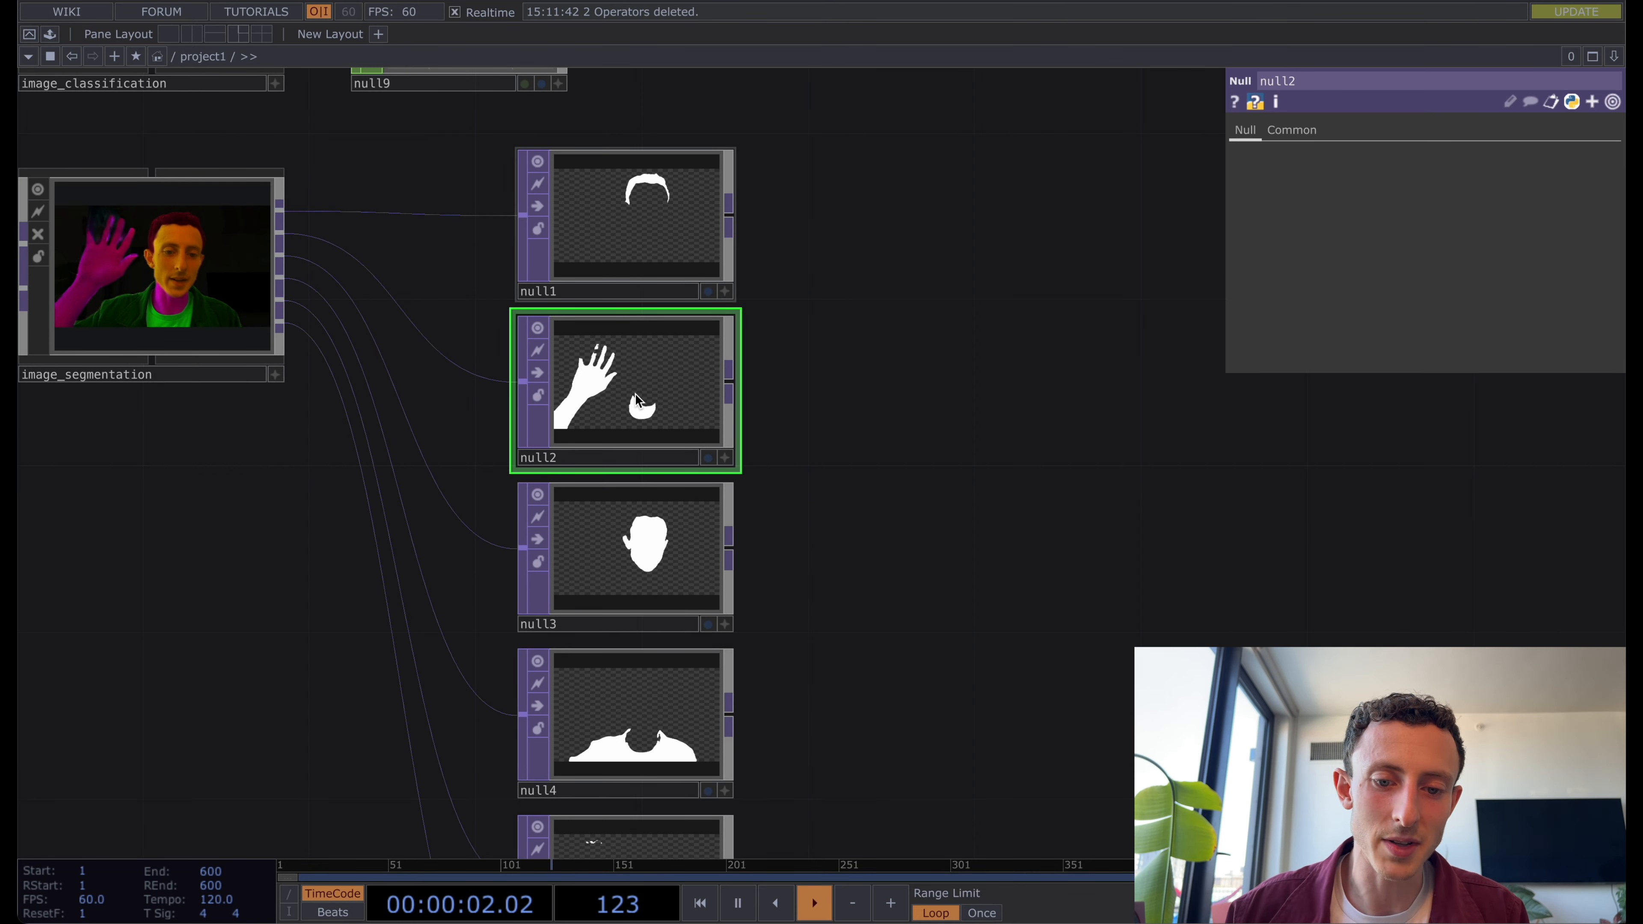
click(645, 602)
click(645, 715)
scroll(866, 609, down, 5)
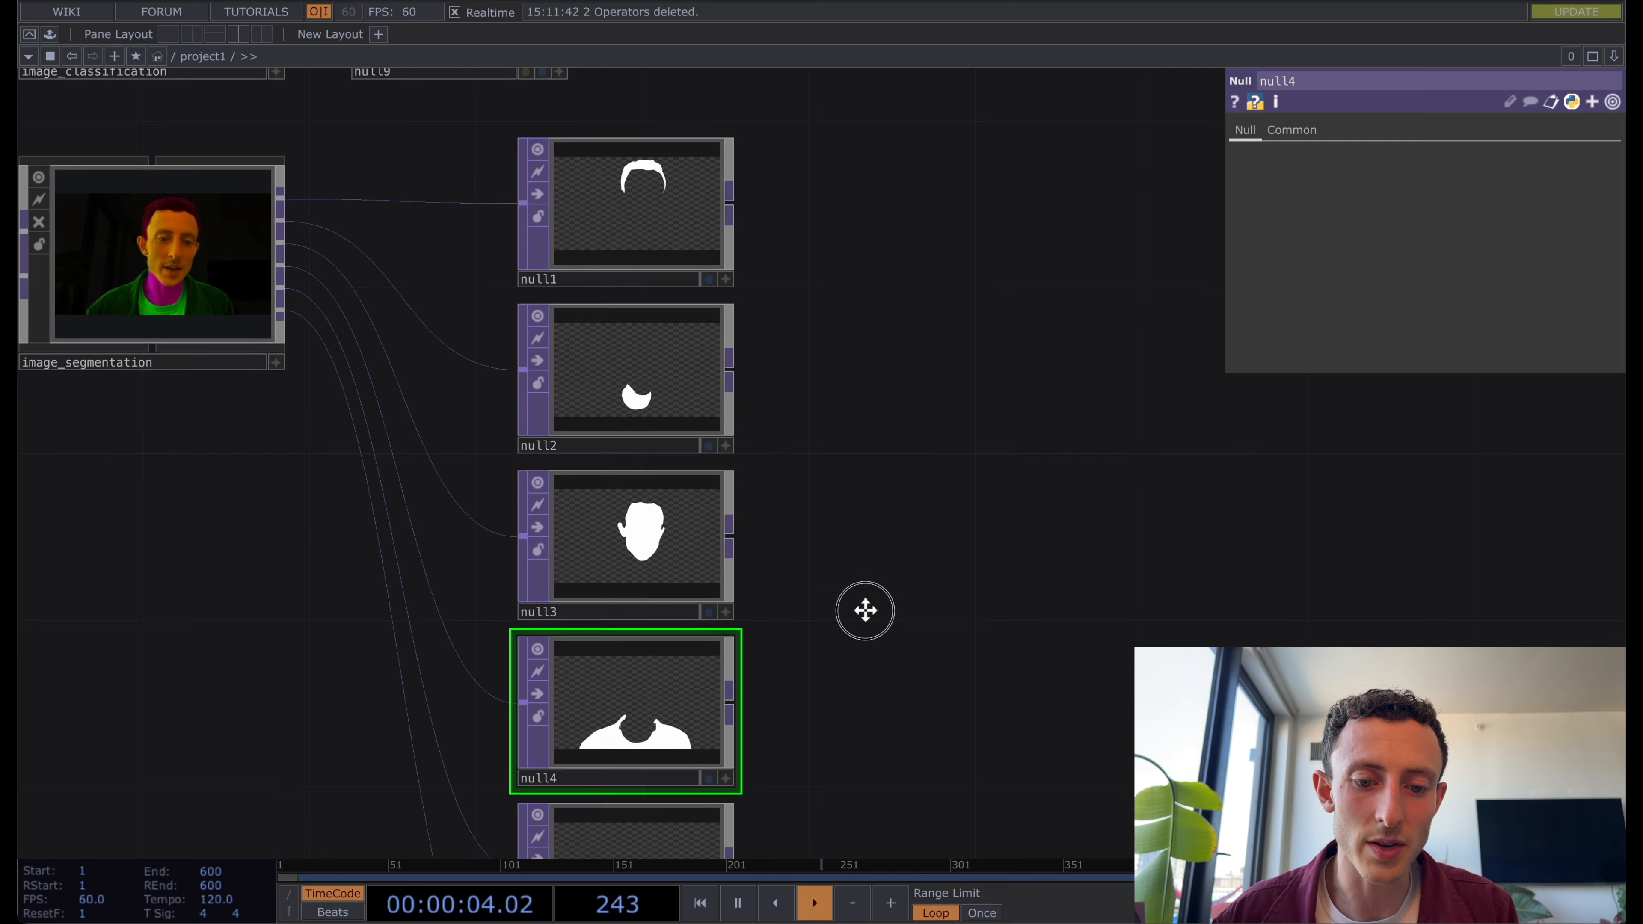
drag(877, 372, 885, 454)
scroll(883, 452, down, 1)
drag(892, 352, 876, 374)
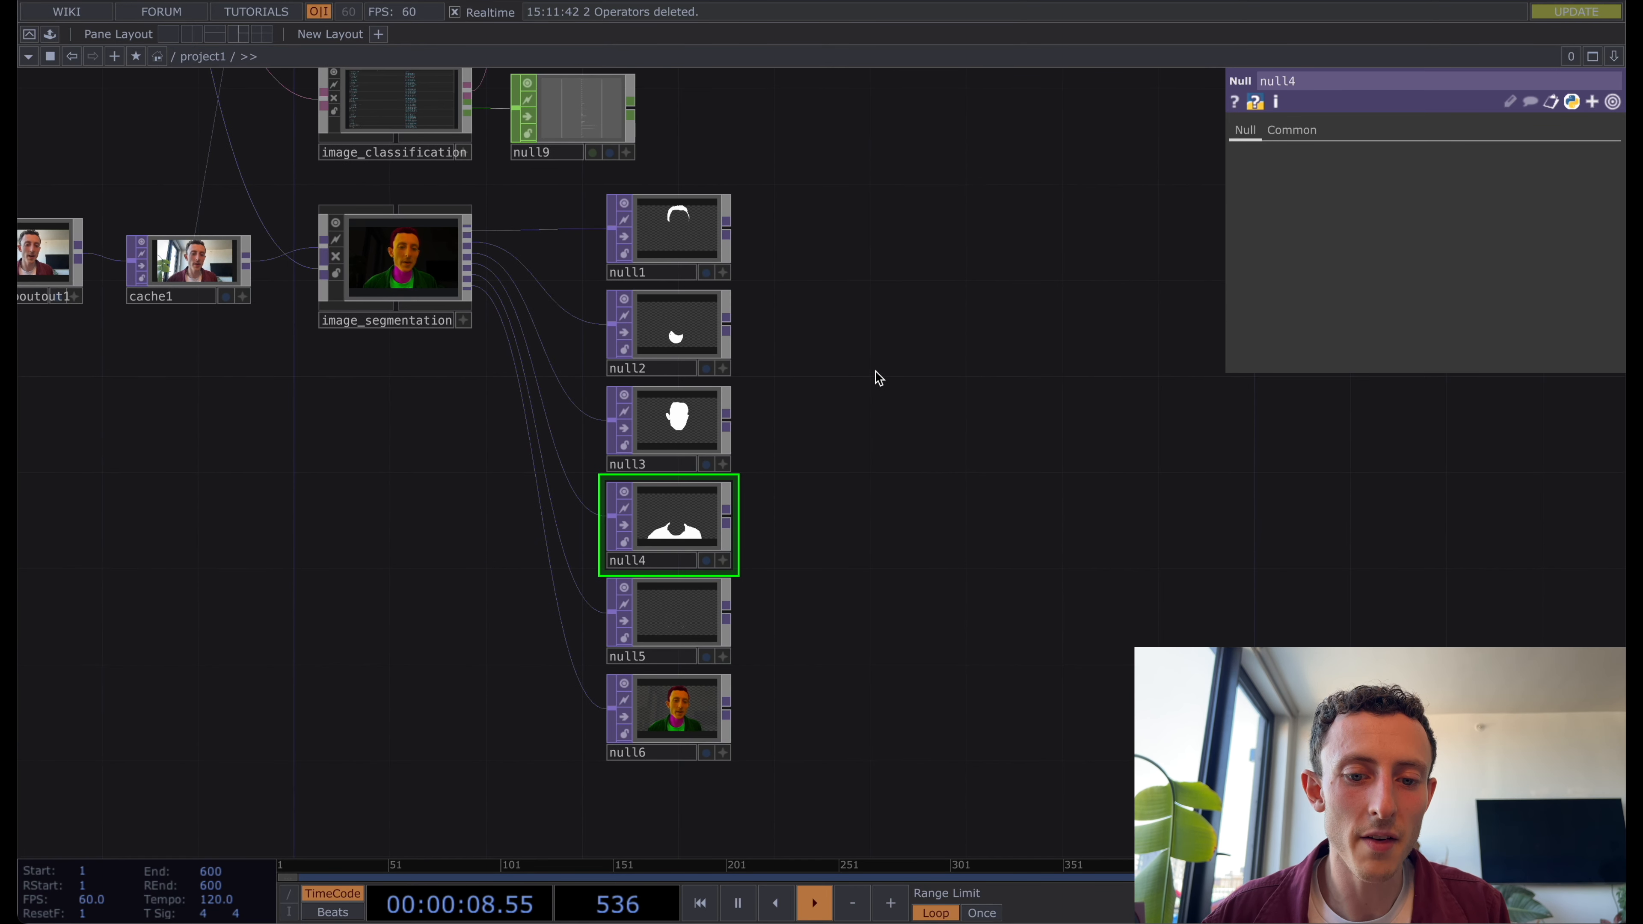
Add a Noise TOP to the output of null4.
right_click(729, 515)
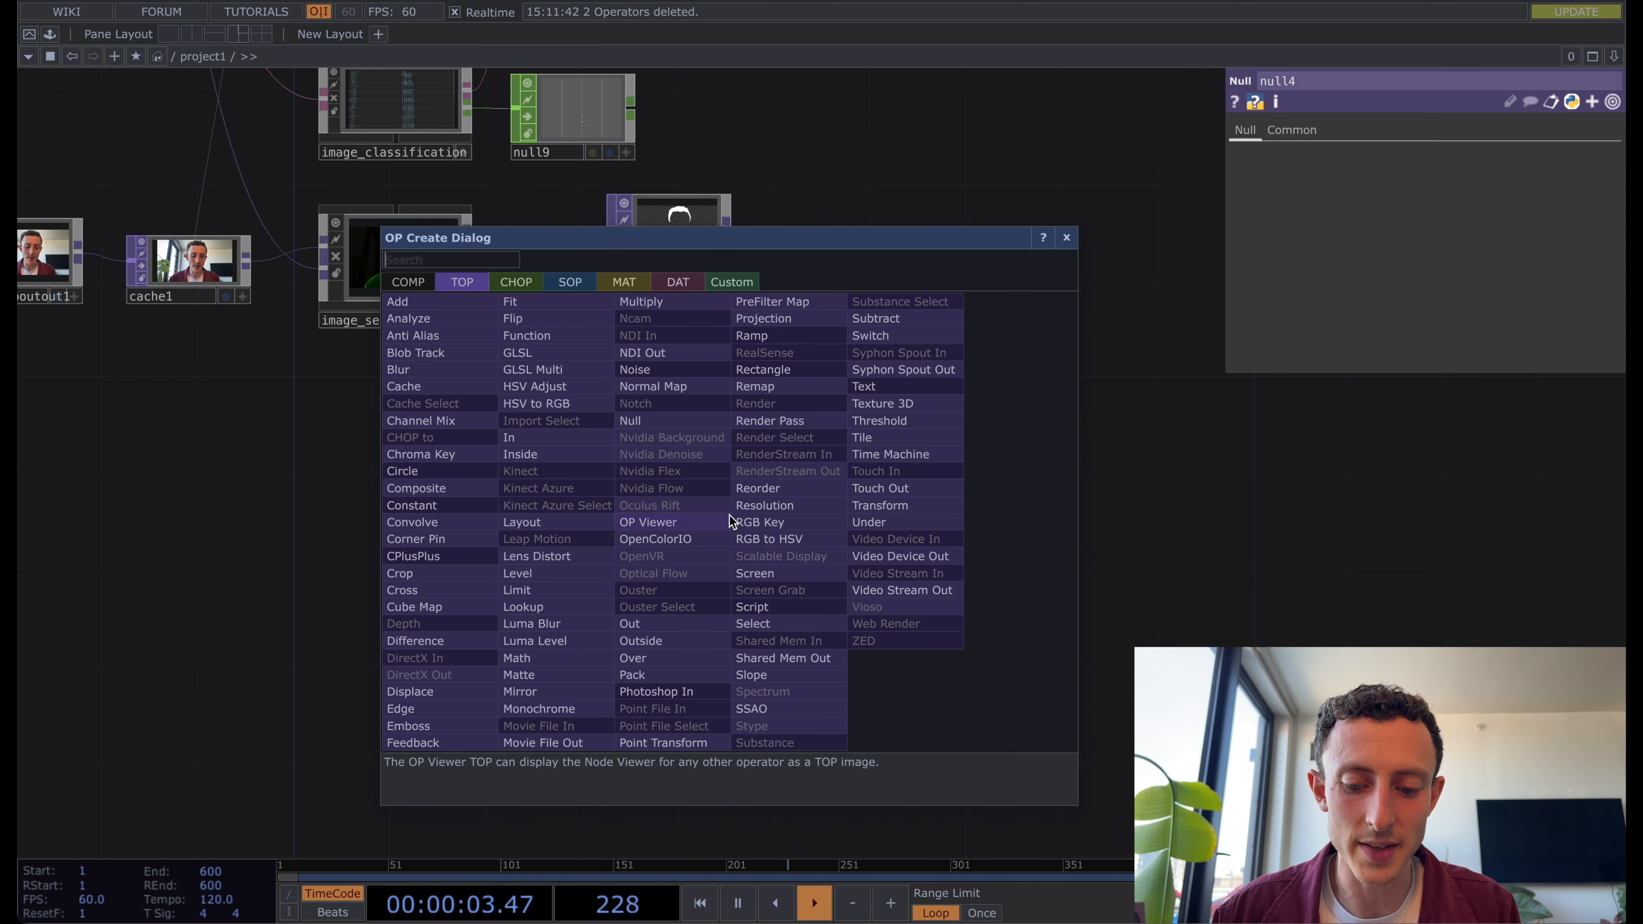
text(noise)
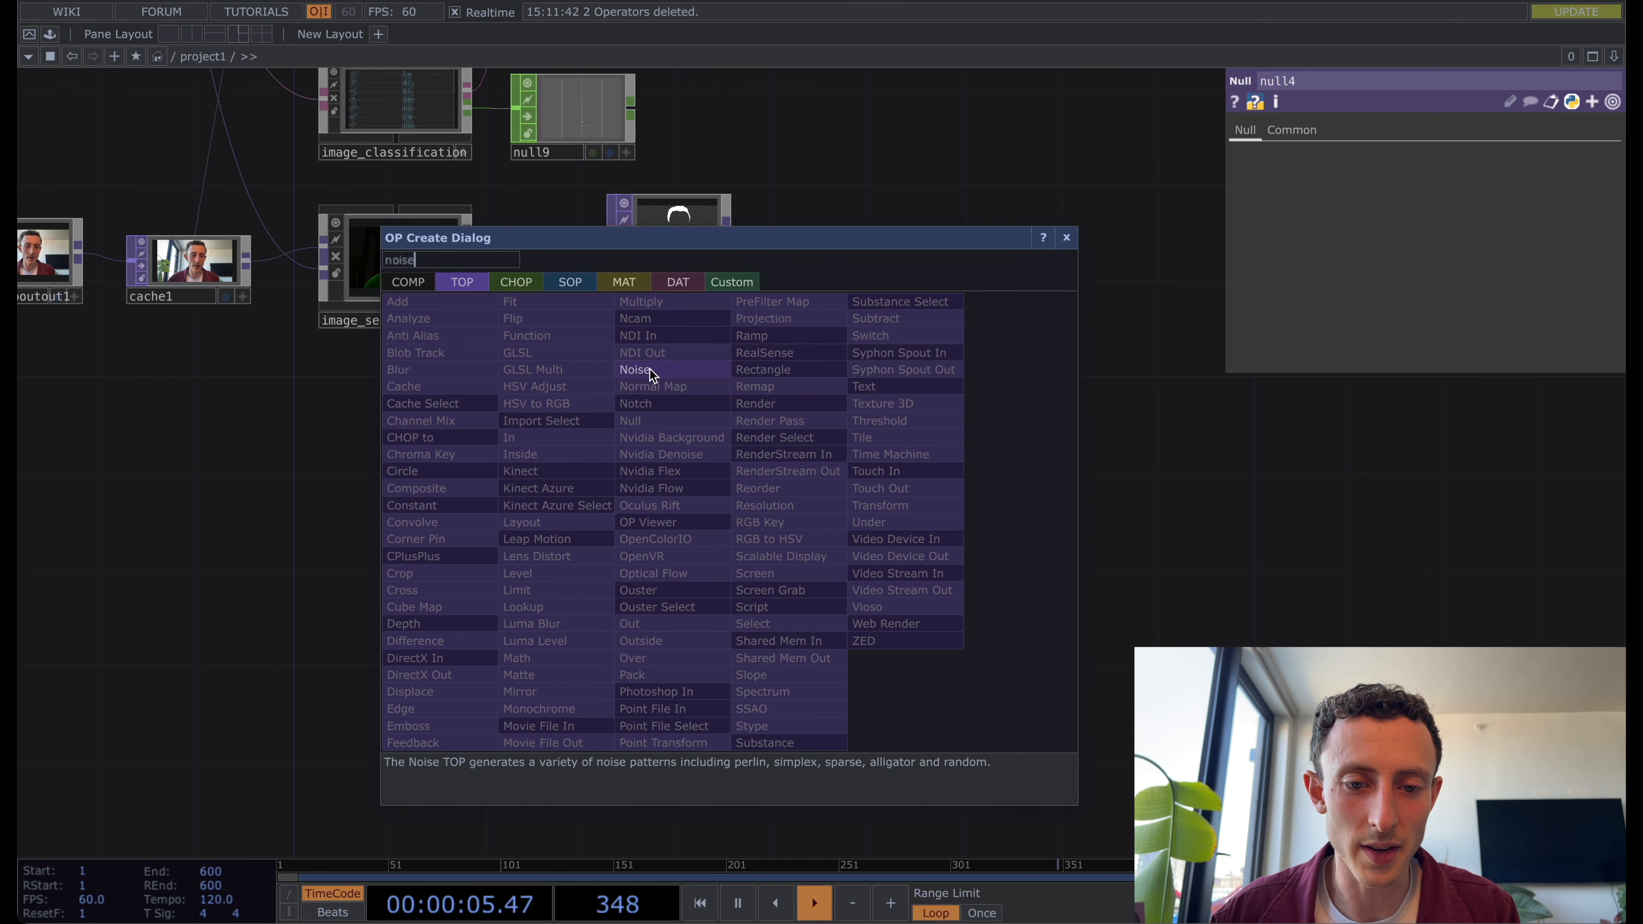
click(650, 369)
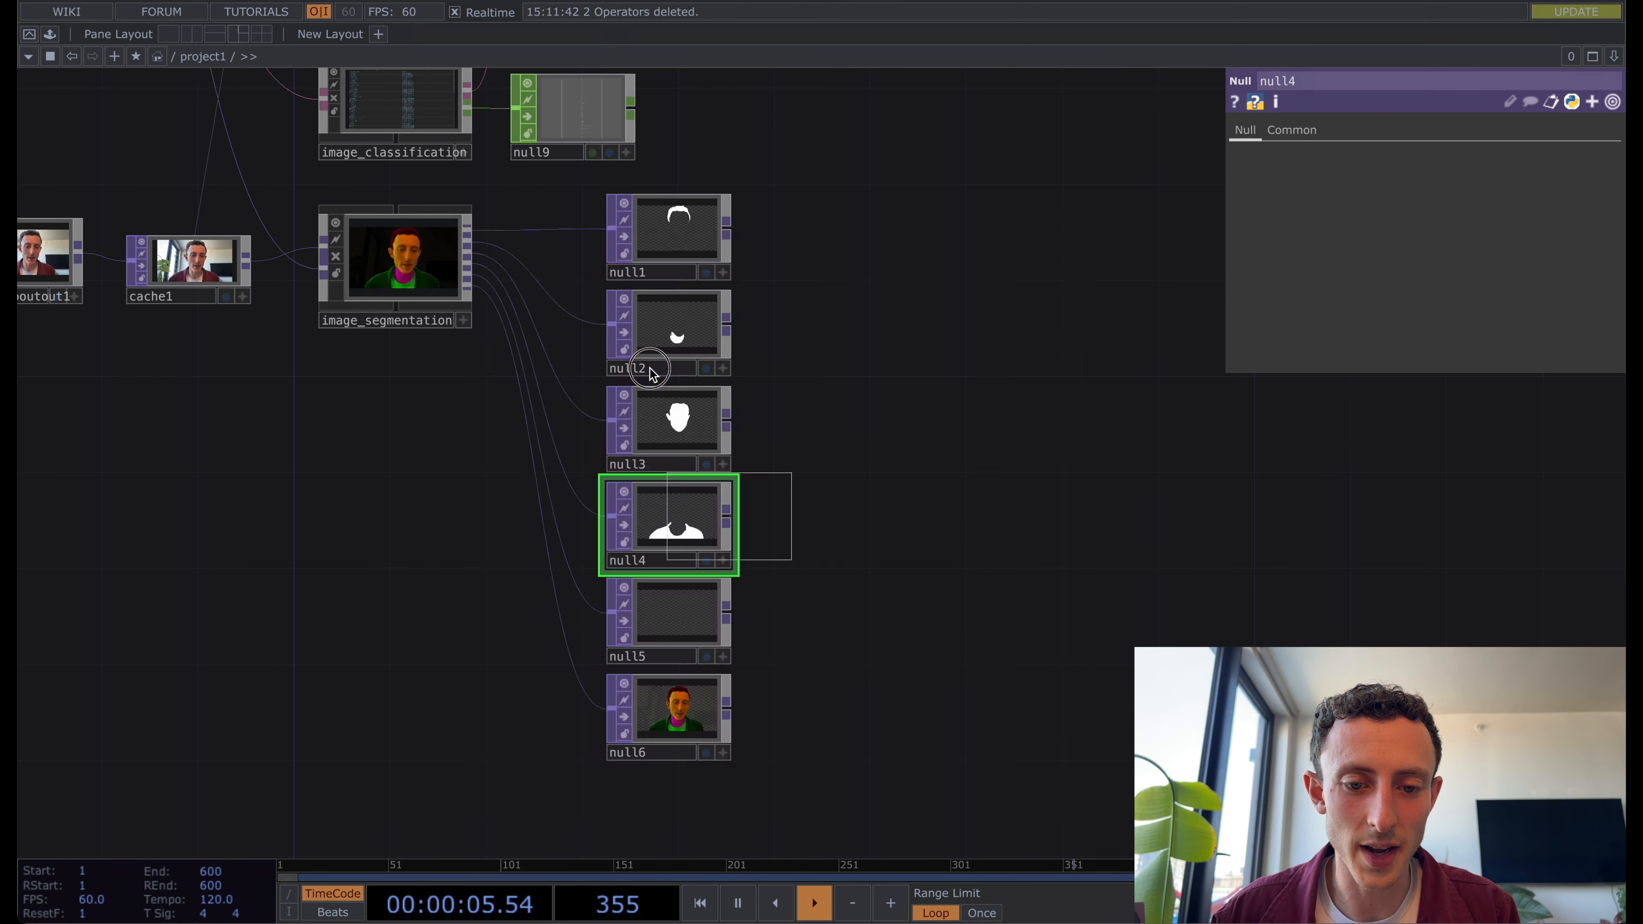
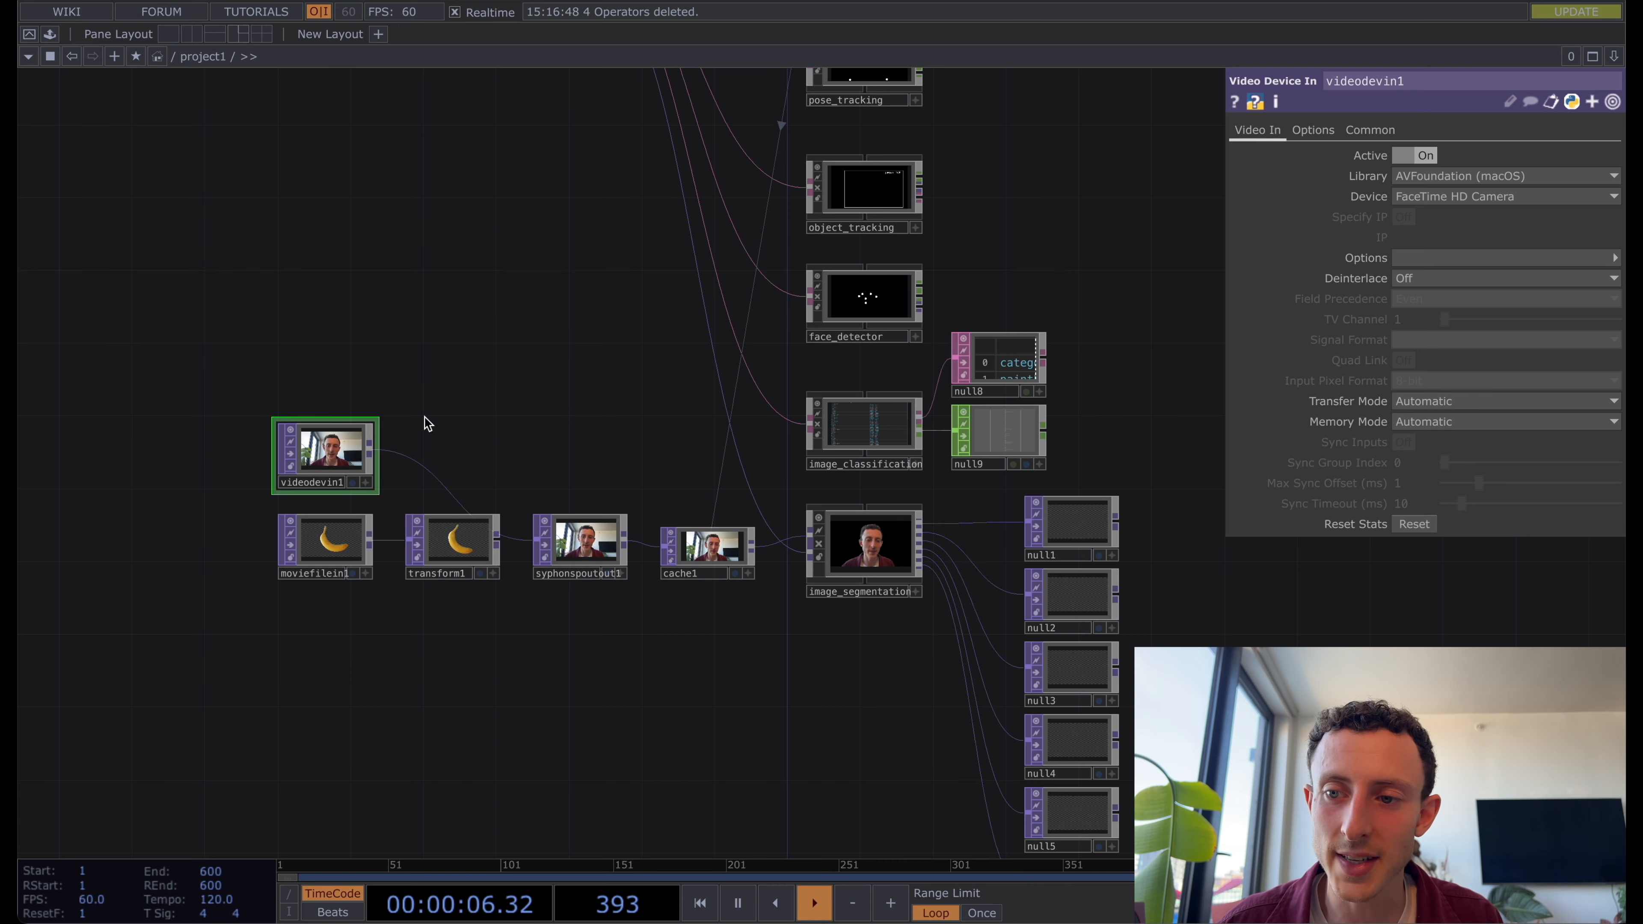
Review the MediaPipe component's image segmentation settings and the videodevin1 camera input settings.
drag(549, 188, 719, 554)
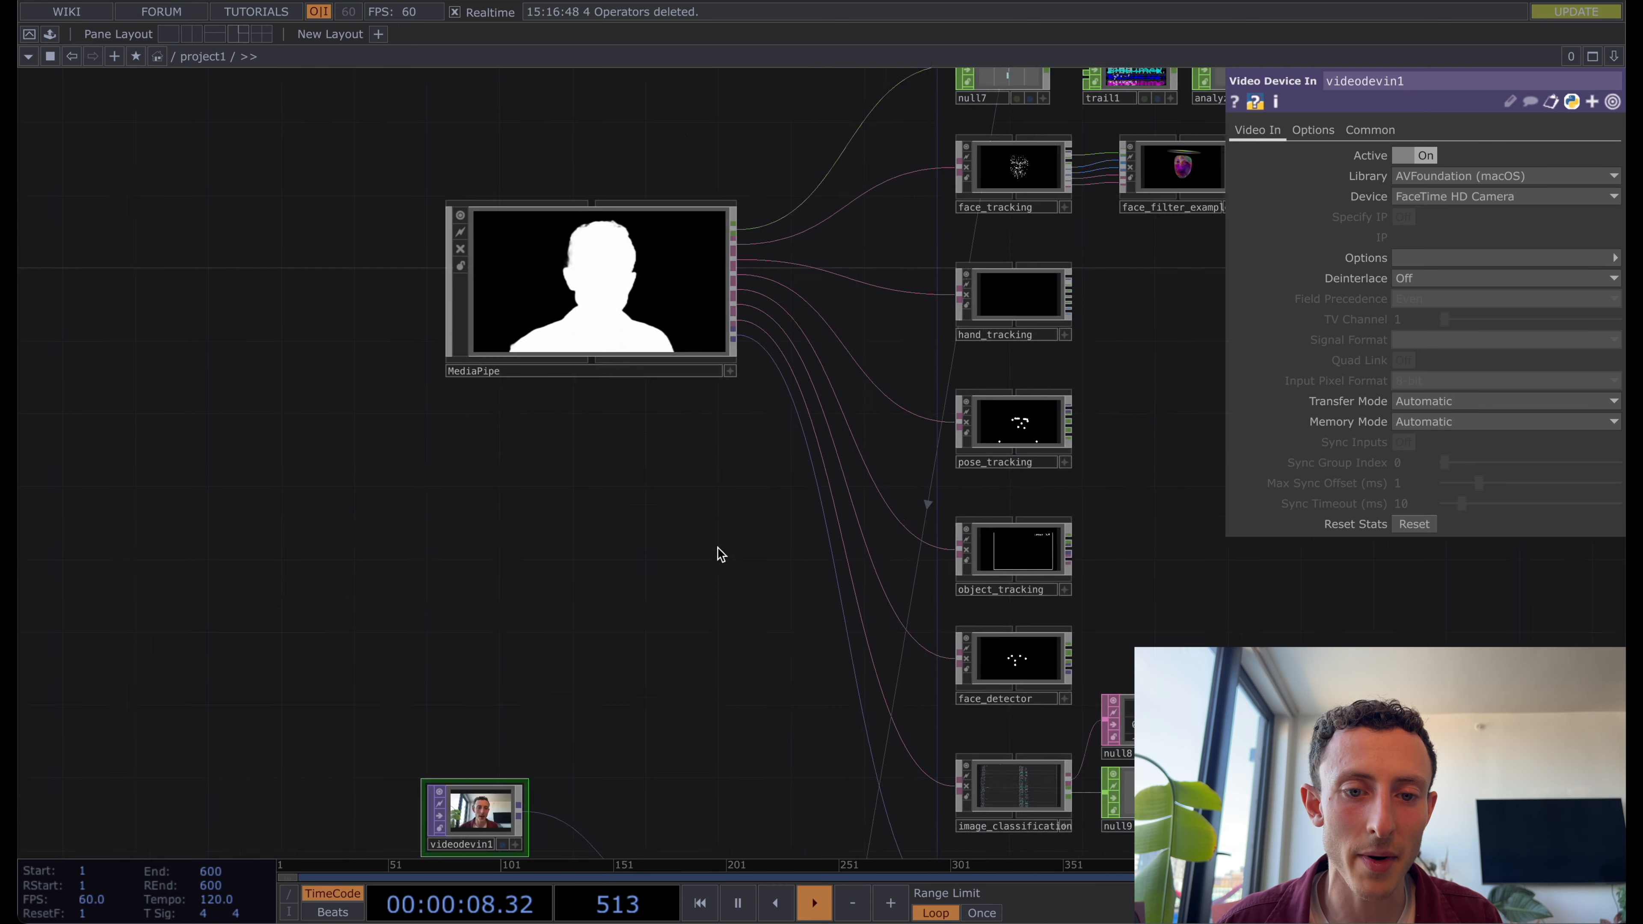
click(550, 292)
drag(631, 441, 311, 116)
drag(502, 417, 430, 337)
click(489, 539)
mouse_move(422, 433)
mouse_down()
mouse_move(403, 407)
mouse_move(433, 433)
mouse_up()
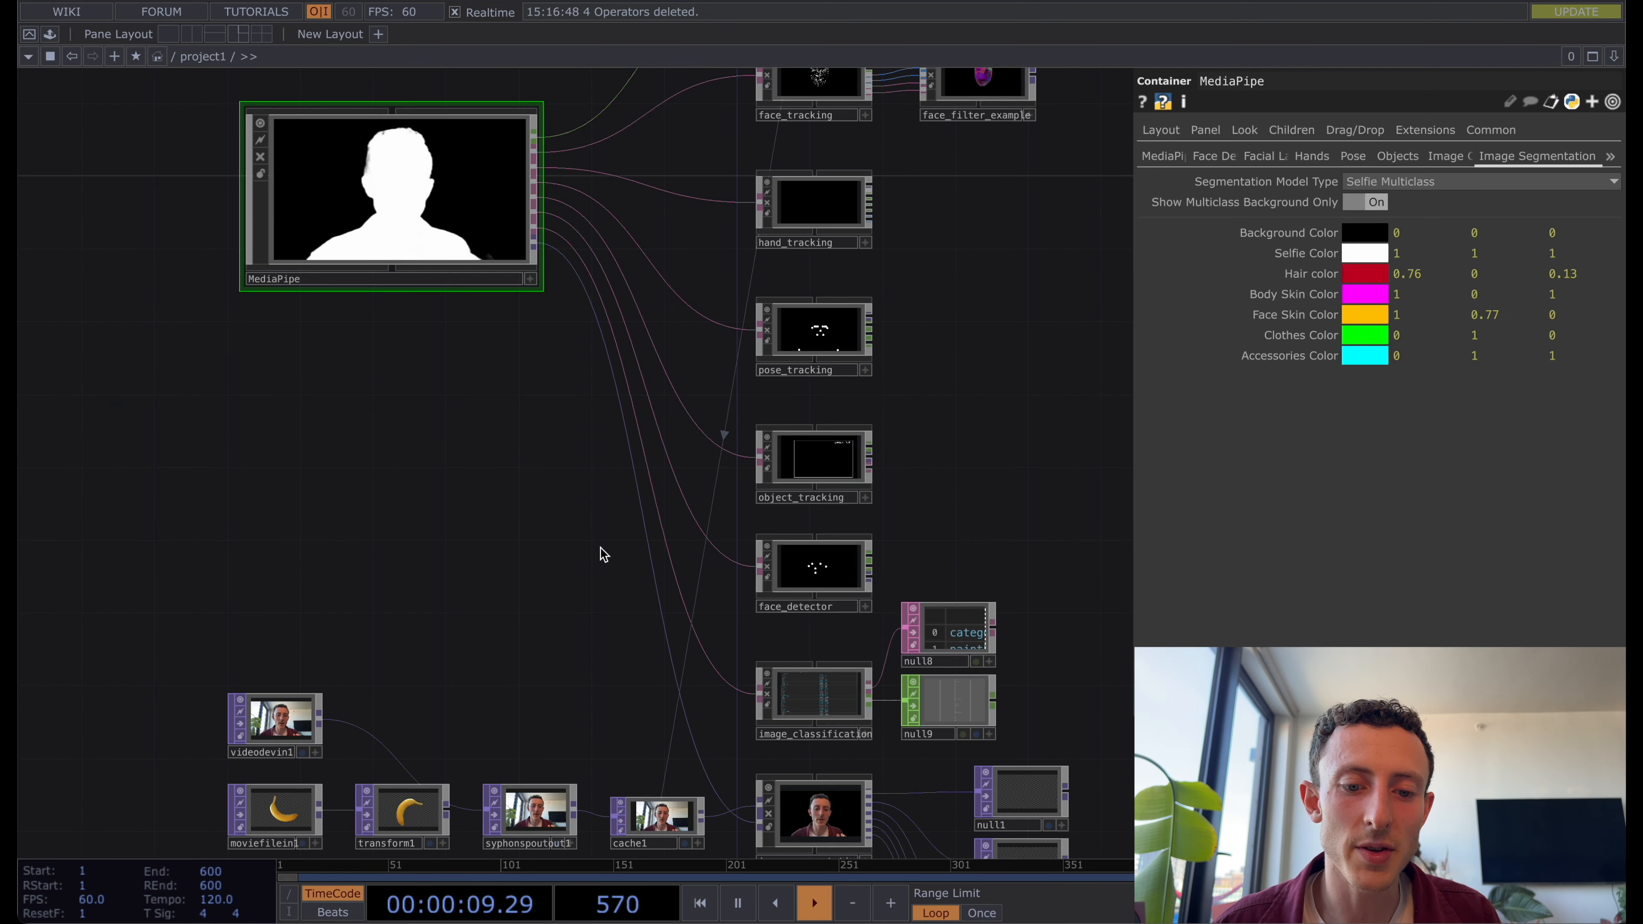
drag(602, 553, 589, 446)
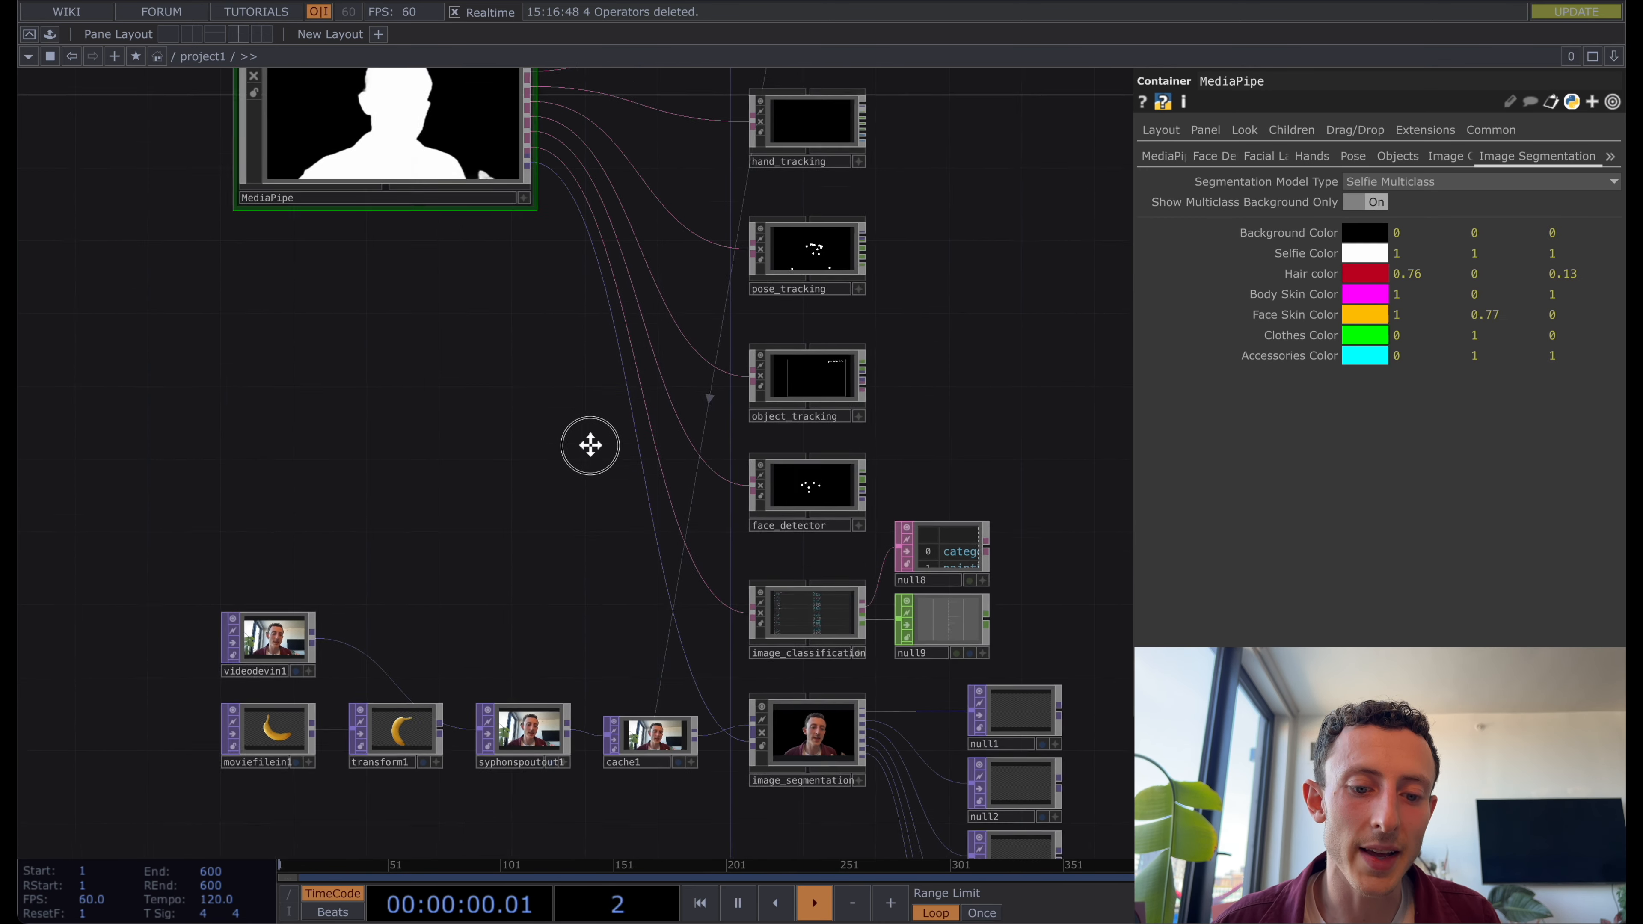
click(273, 625)
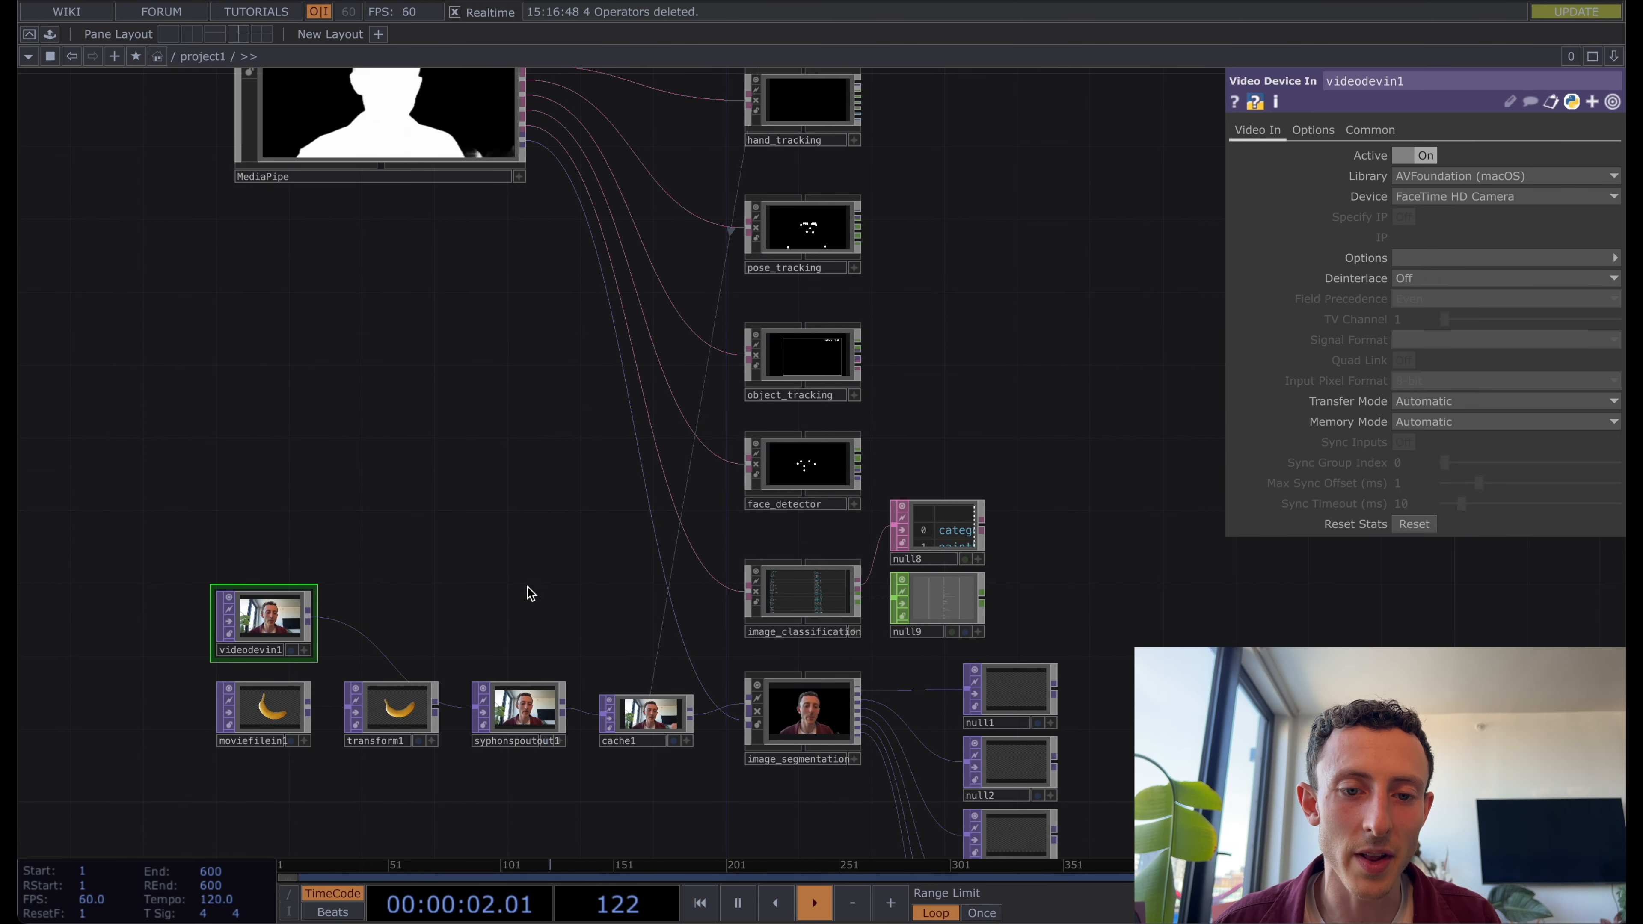
drag(537, 602, 550, 690)
click(417, 183)
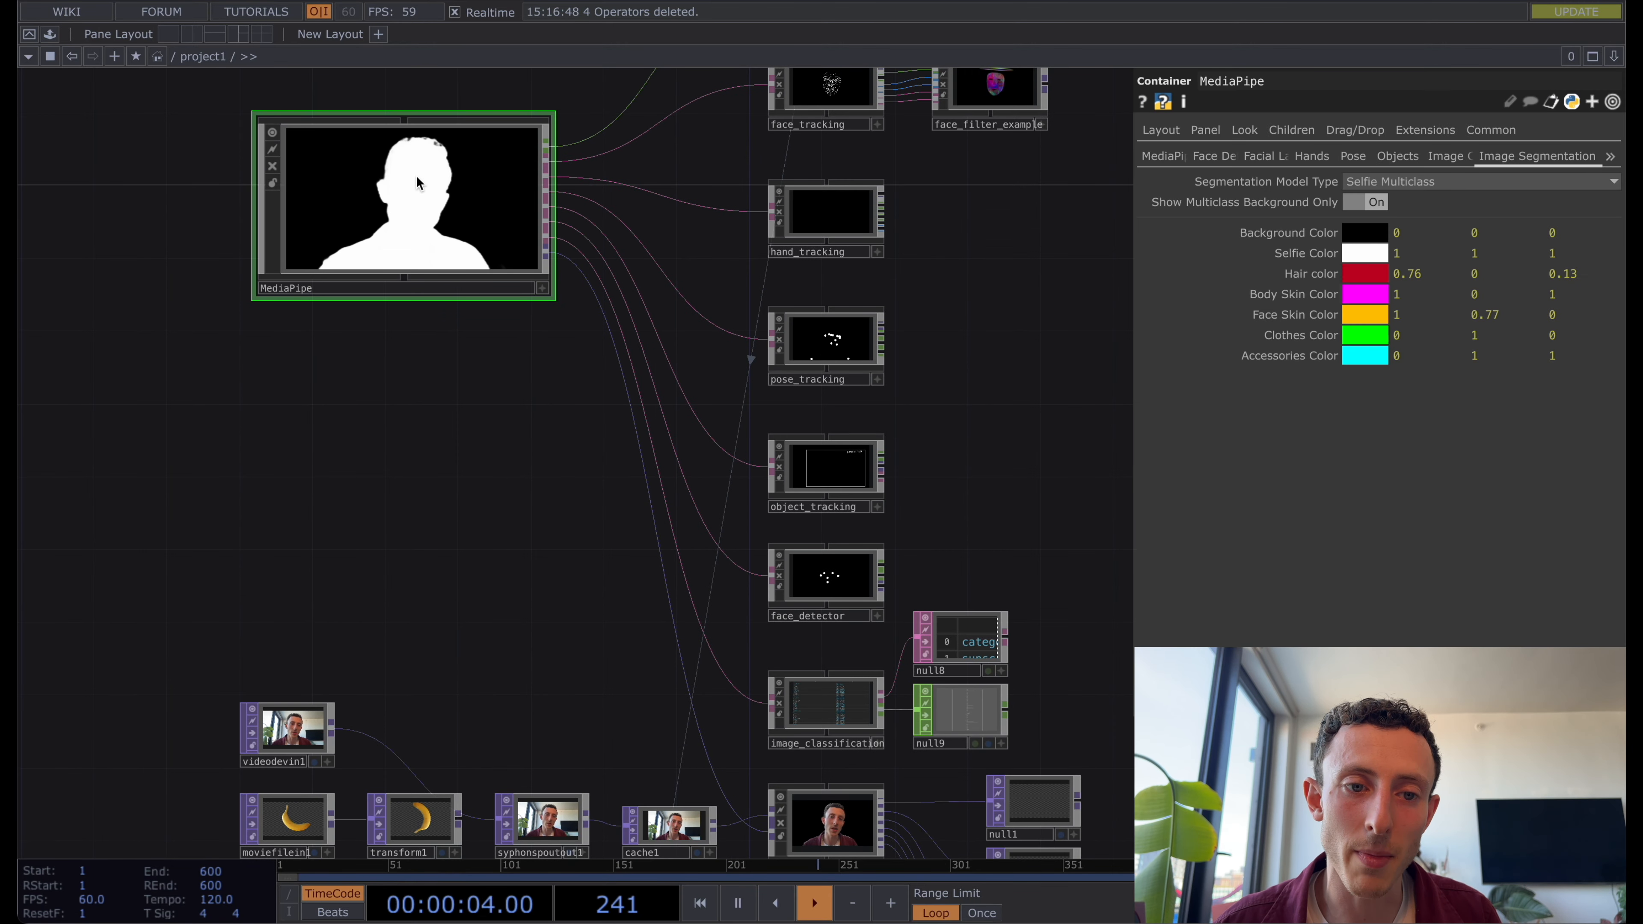
drag(514, 462, 473, 415)
scroll(473, 415, down, 3)
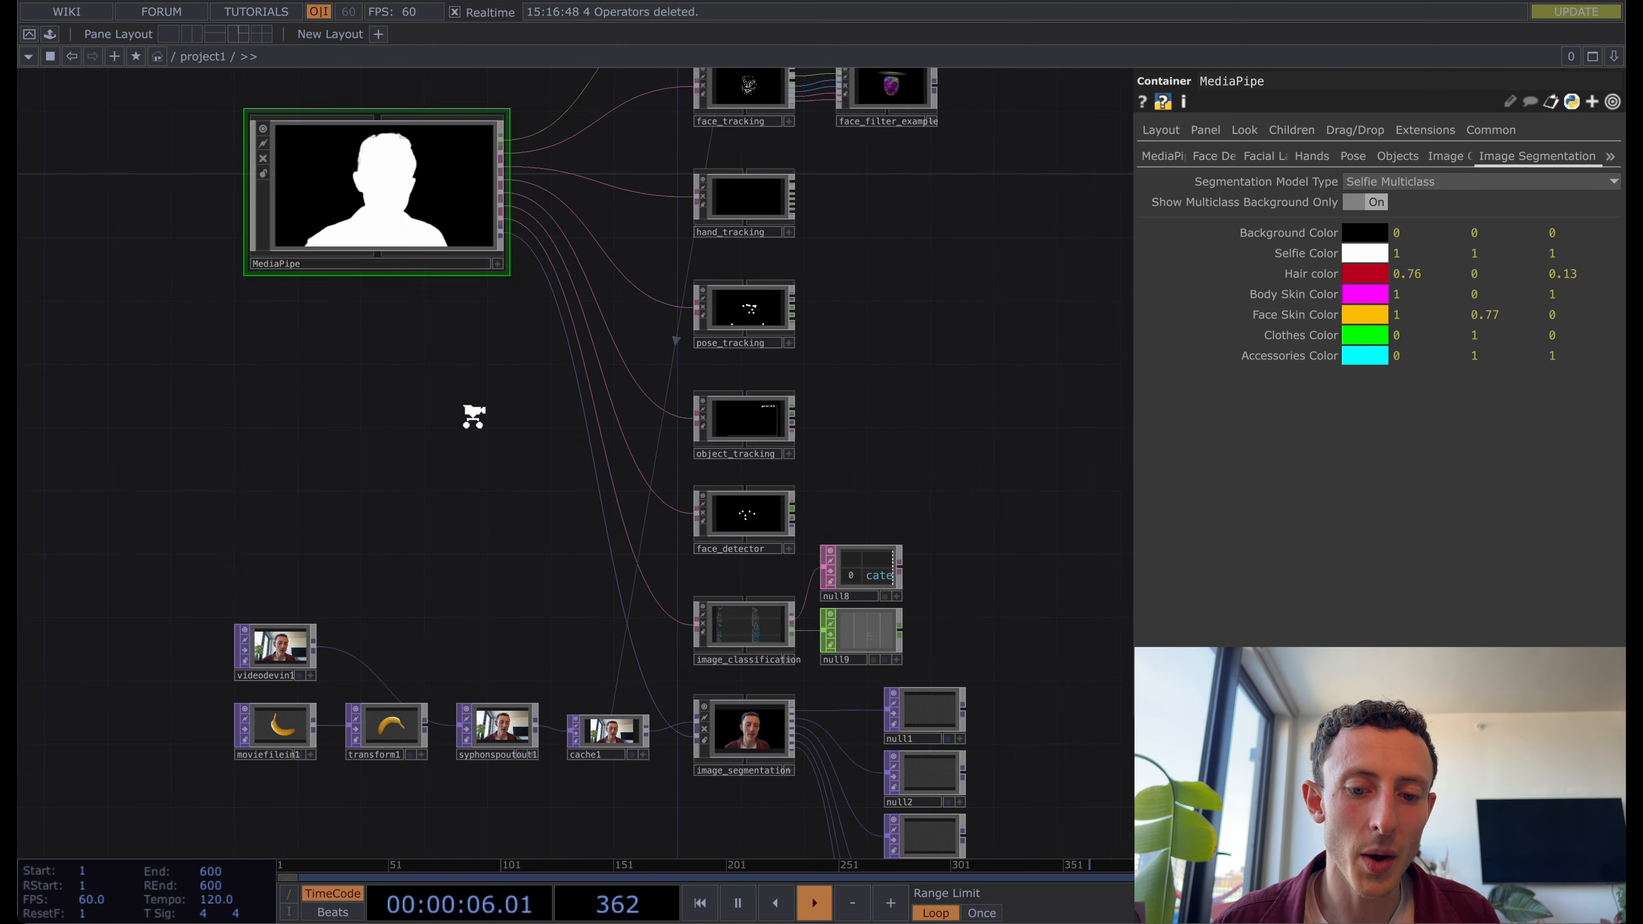
Inspect the Output Index expression of cache1 and the totalInToOutDelay channel it references in null7.
click(598, 725)
scroll(598, 724, up, 5)
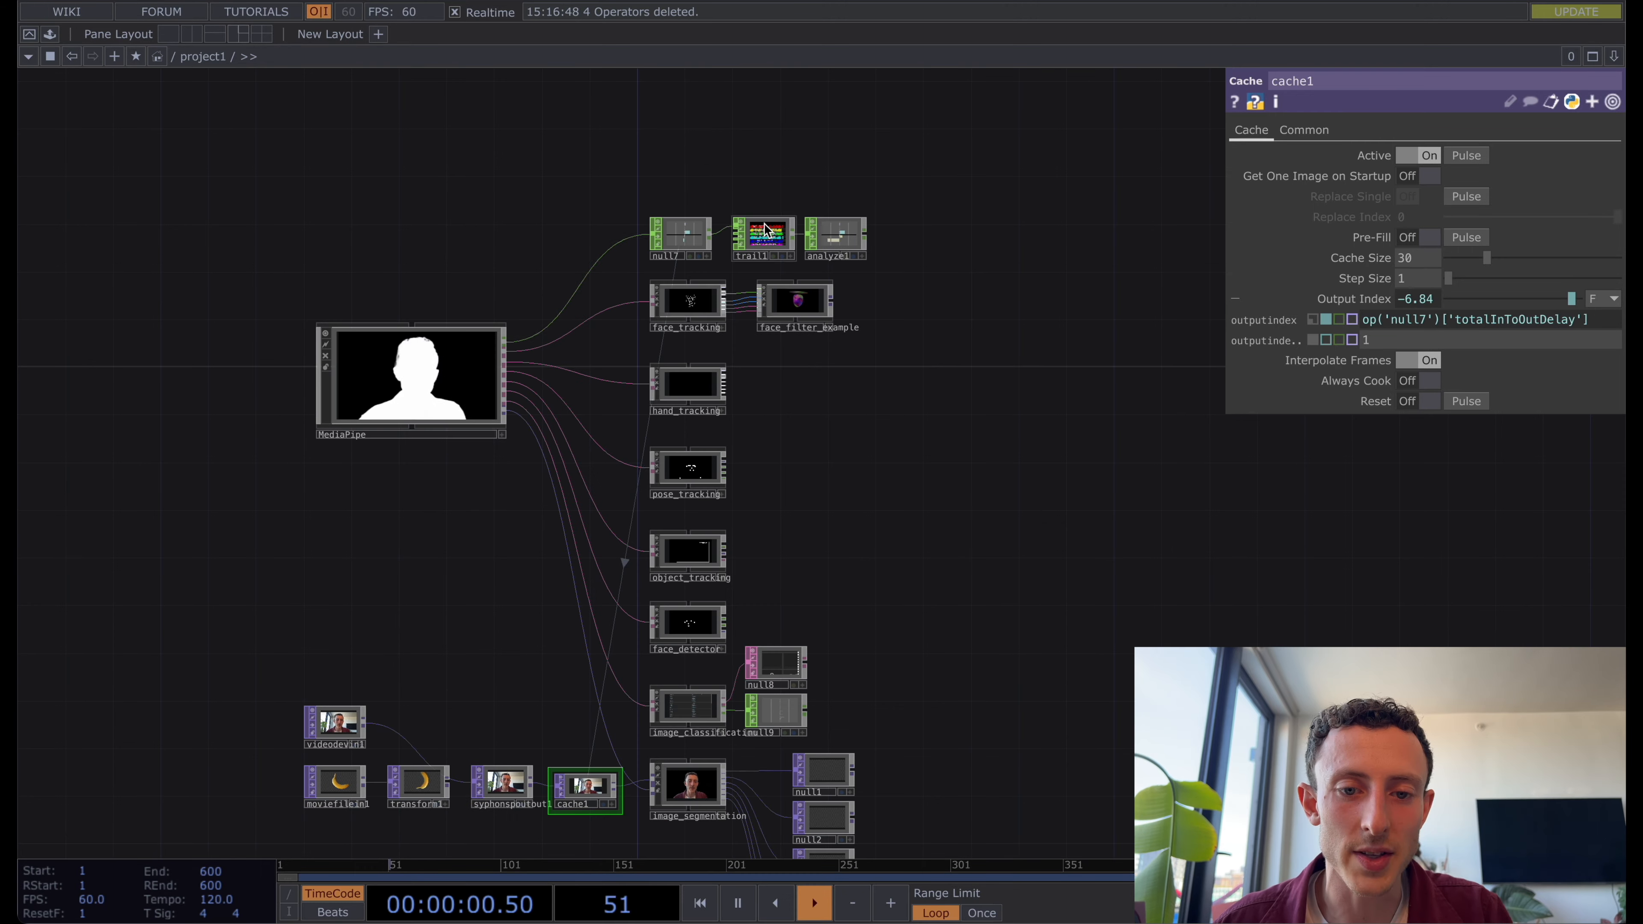
scroll(697, 188, up, 5)
scroll(697, 188, up, 3)
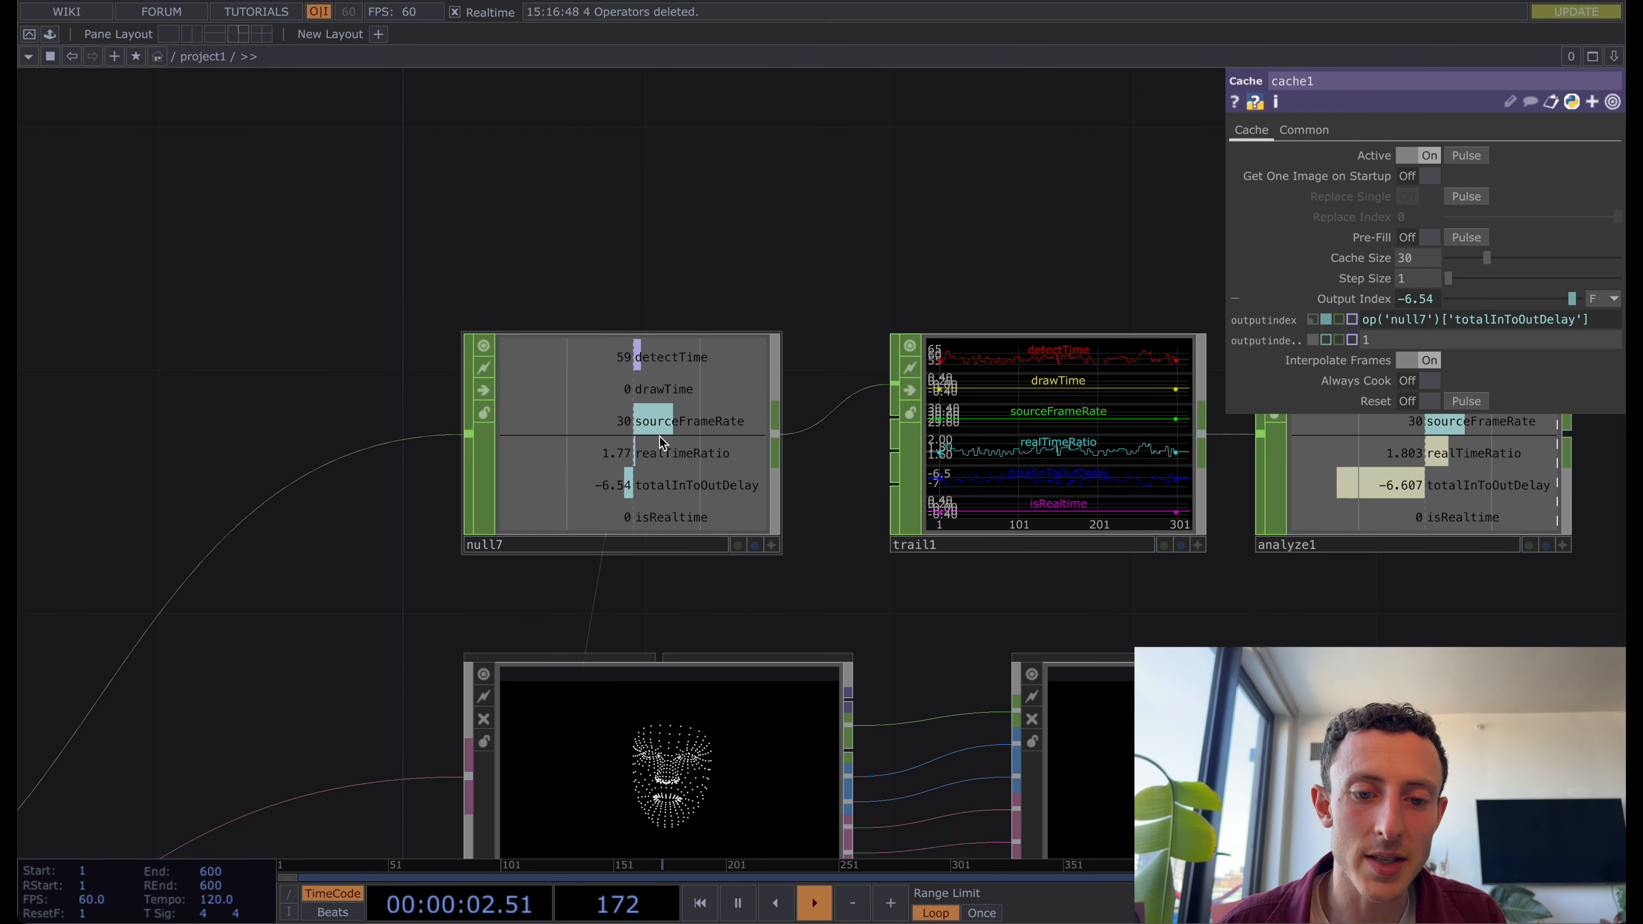
scroll(659, 436, up, 1)
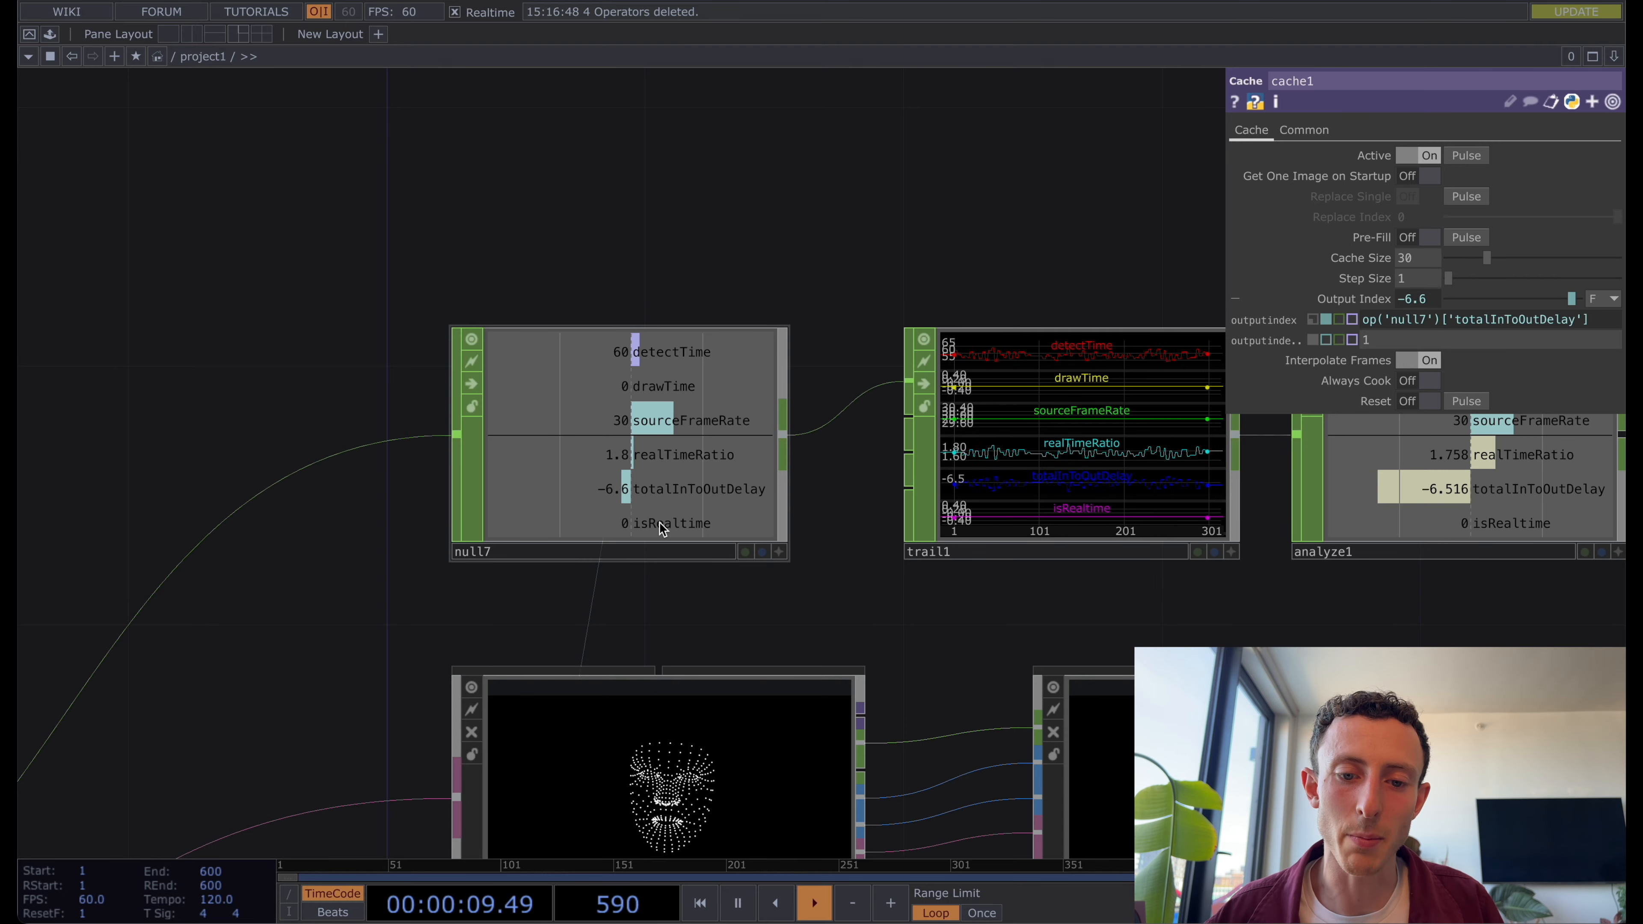
Examine the image produced by the image_segmentation component next to cache1.
scroll(659, 522, down, 4)
scroll(540, 557, down, 3)
scroll(448, 642, down, 10)
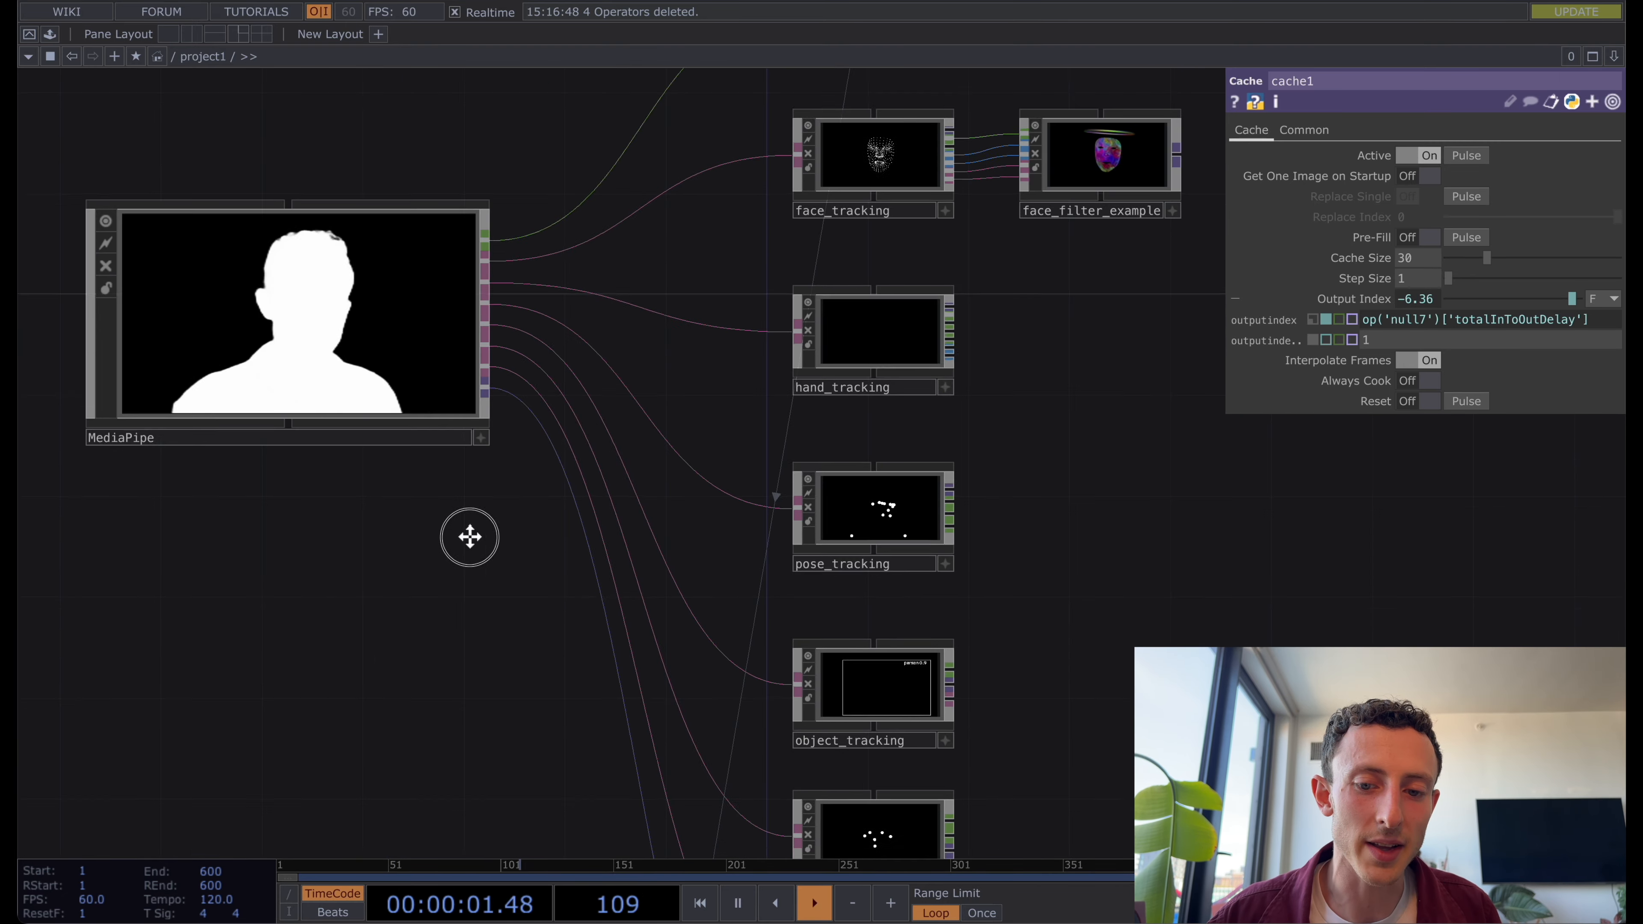
drag(620, 535, 471, 473)
scroll(827, 633, up, 8)
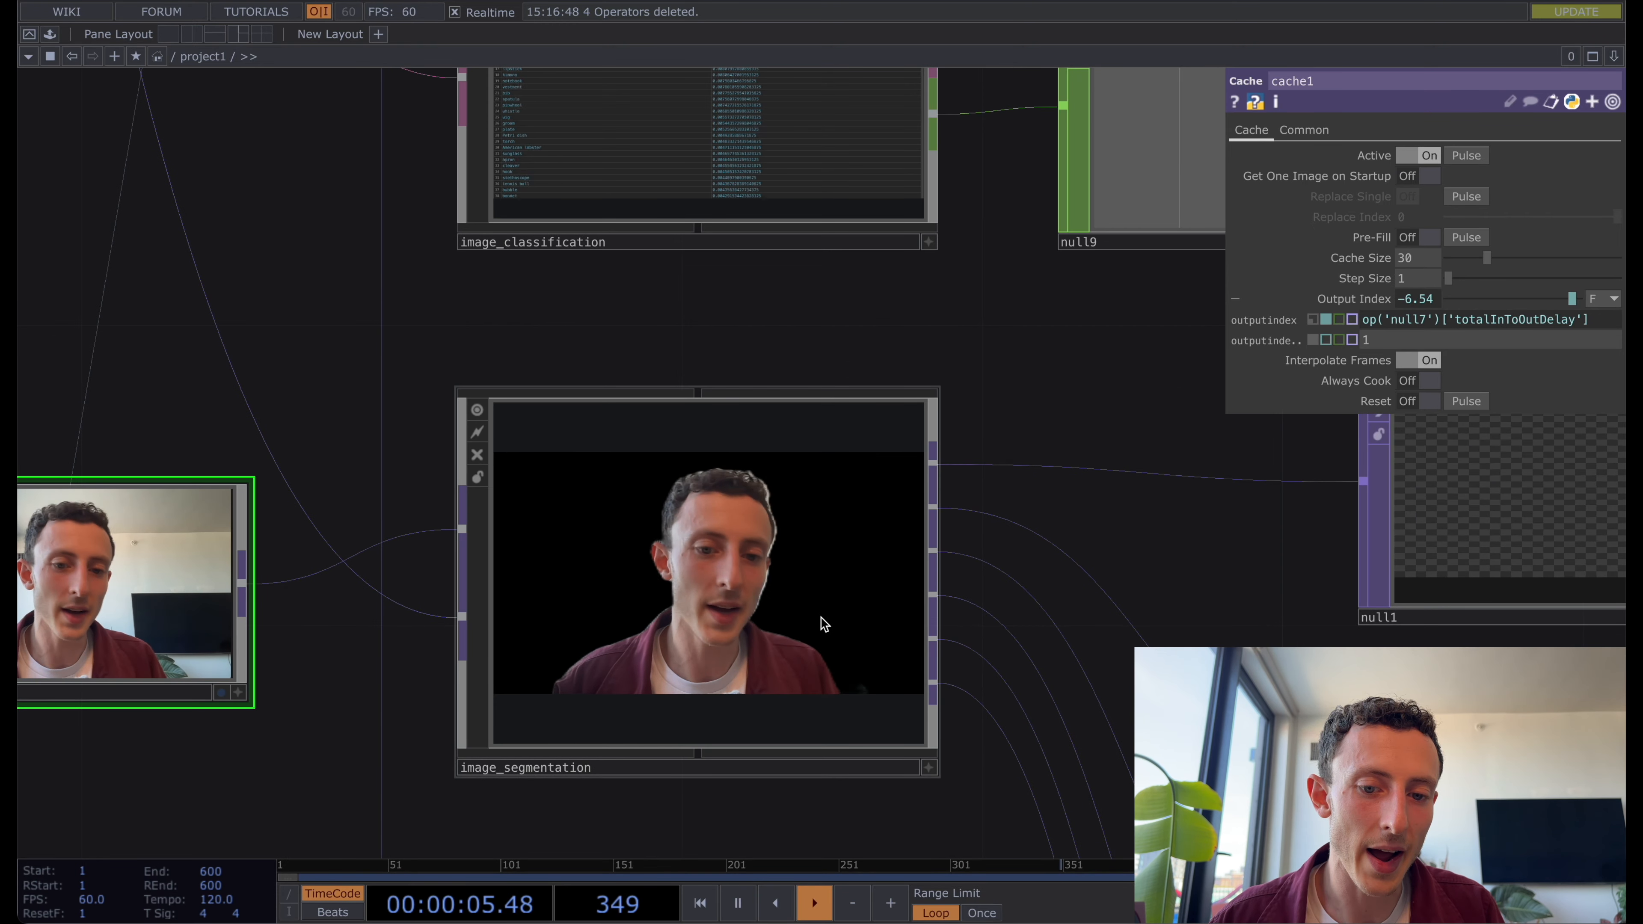
scroll(822, 615, down, 3)
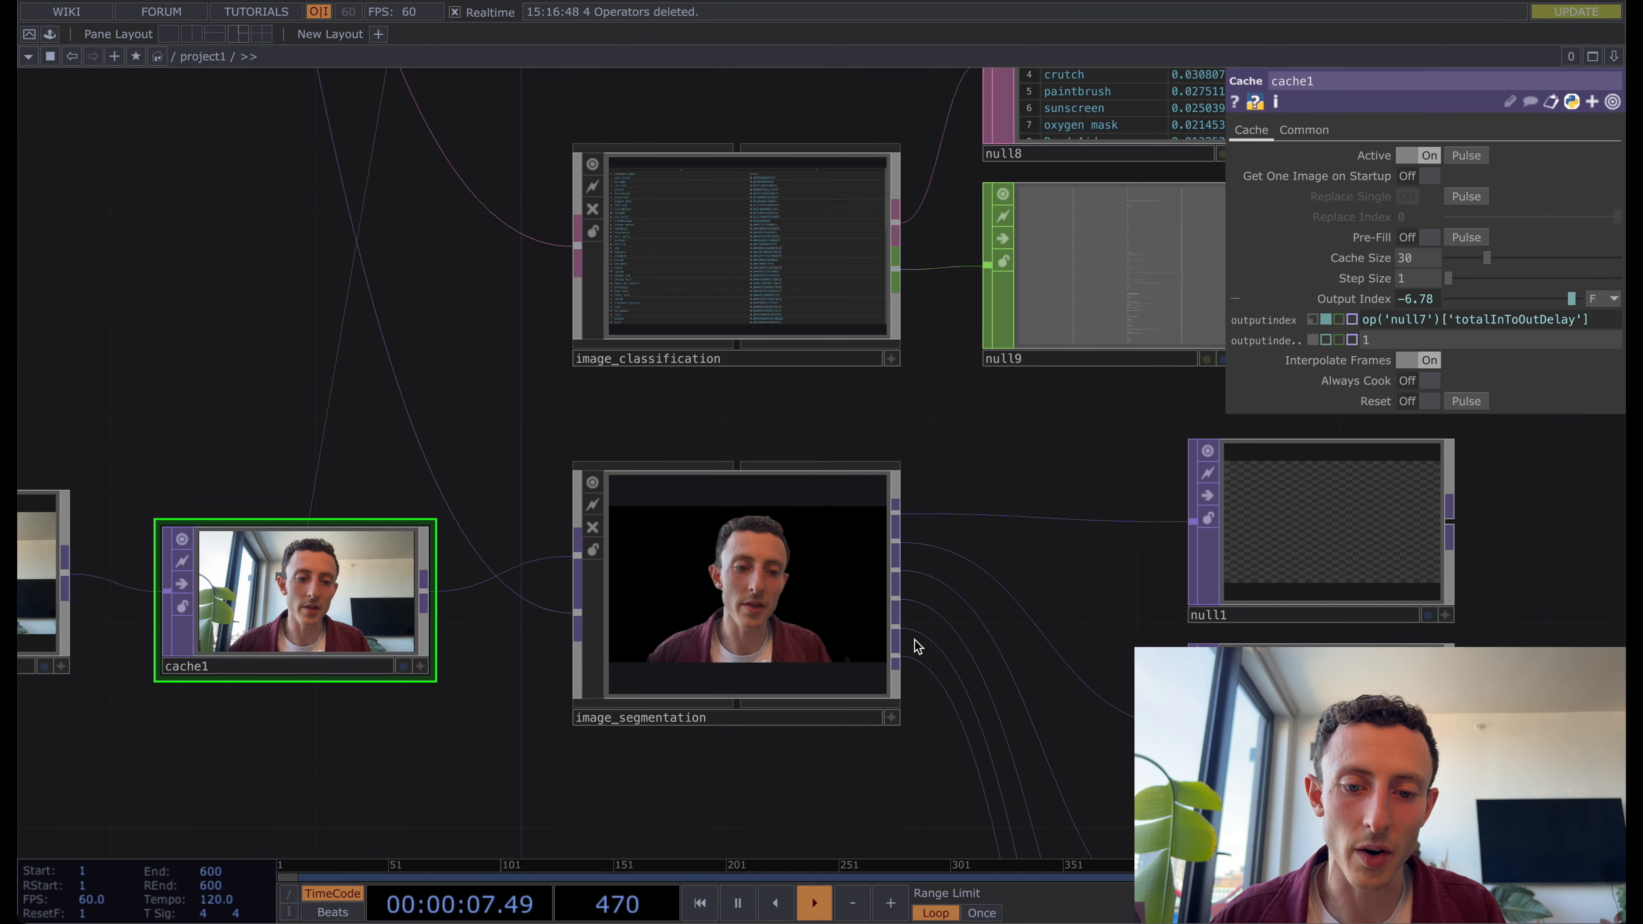
Examine the image in null6, the last Null TOP connected to image_segmentation.
scroll(931, 639, down, 3)
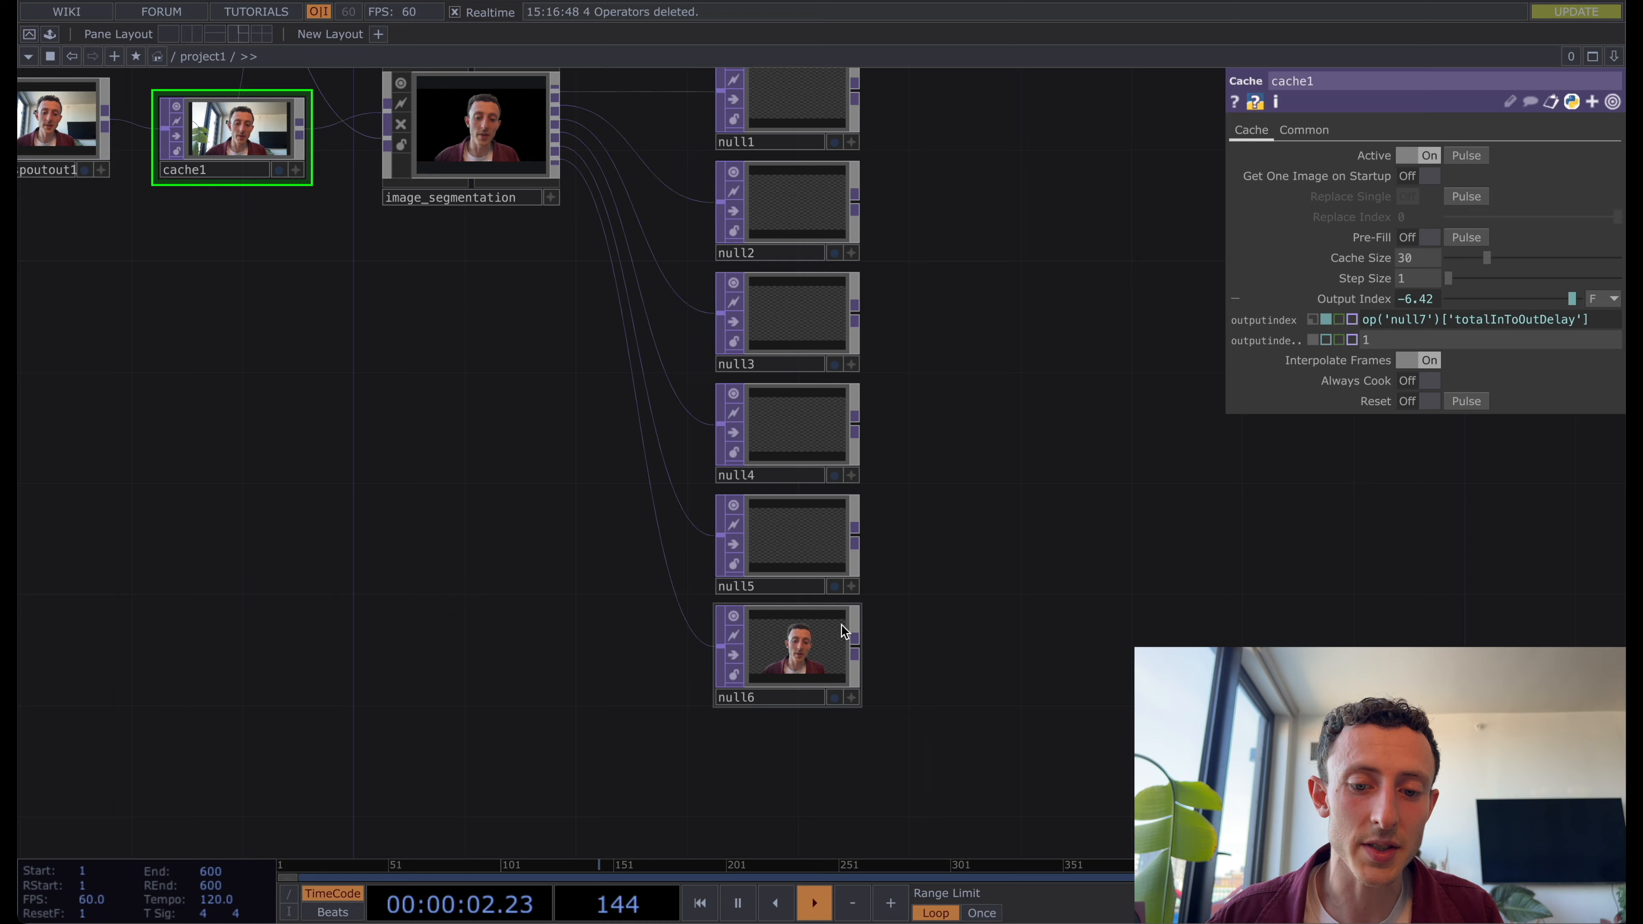
scroll(843, 632, up, 6)
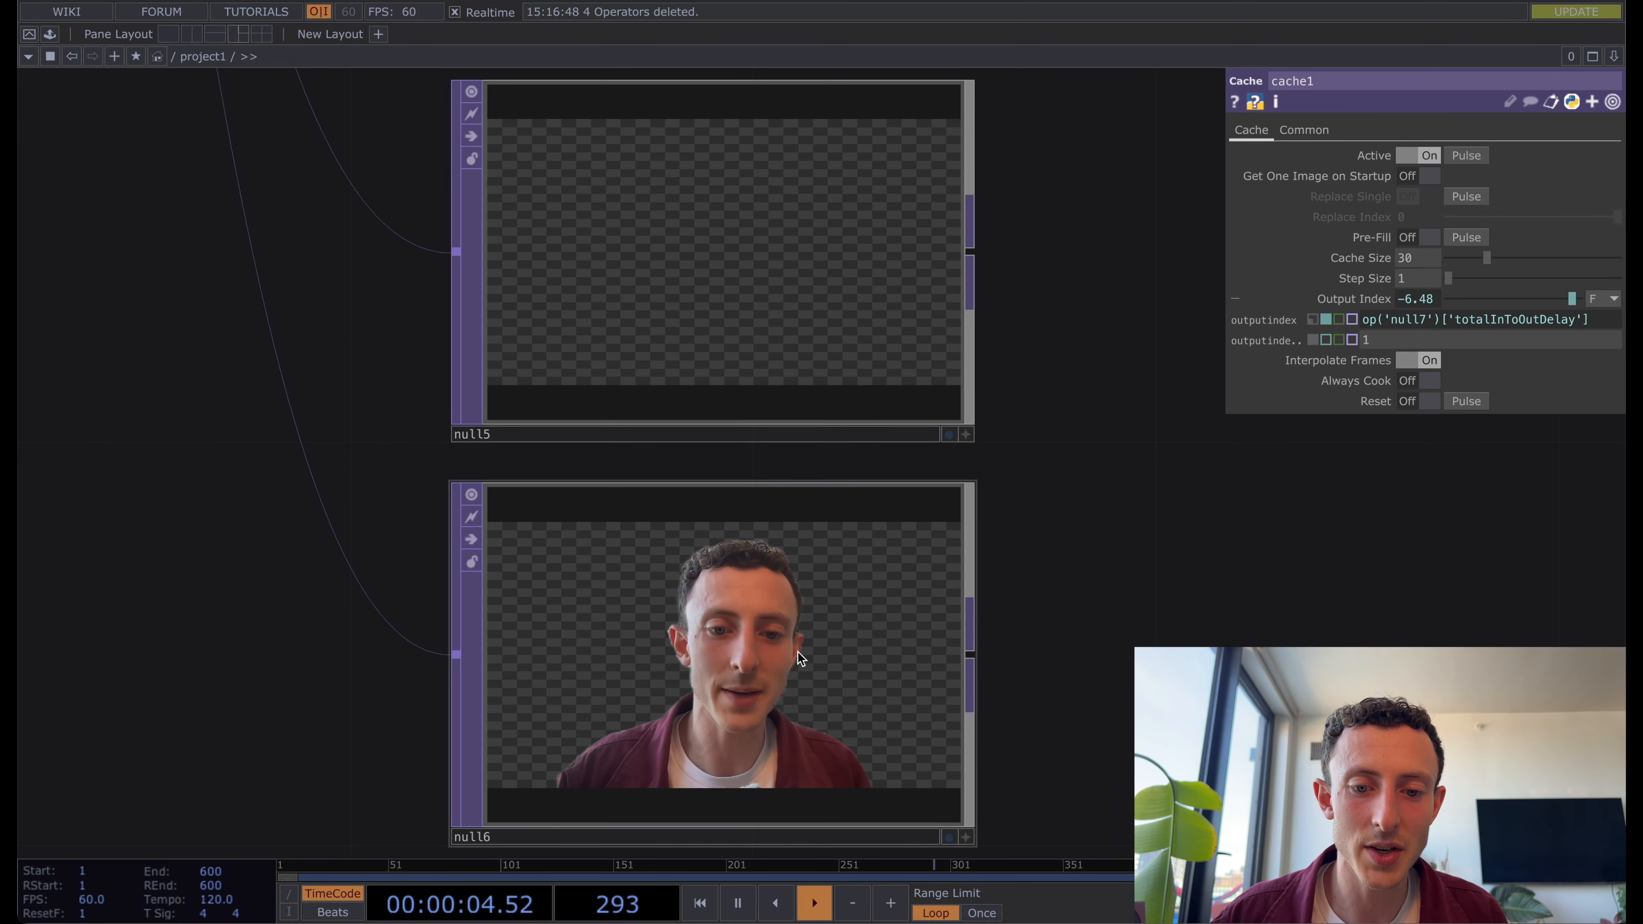
scroll(801, 650, down, 2)
scroll(801, 650, down, 2)
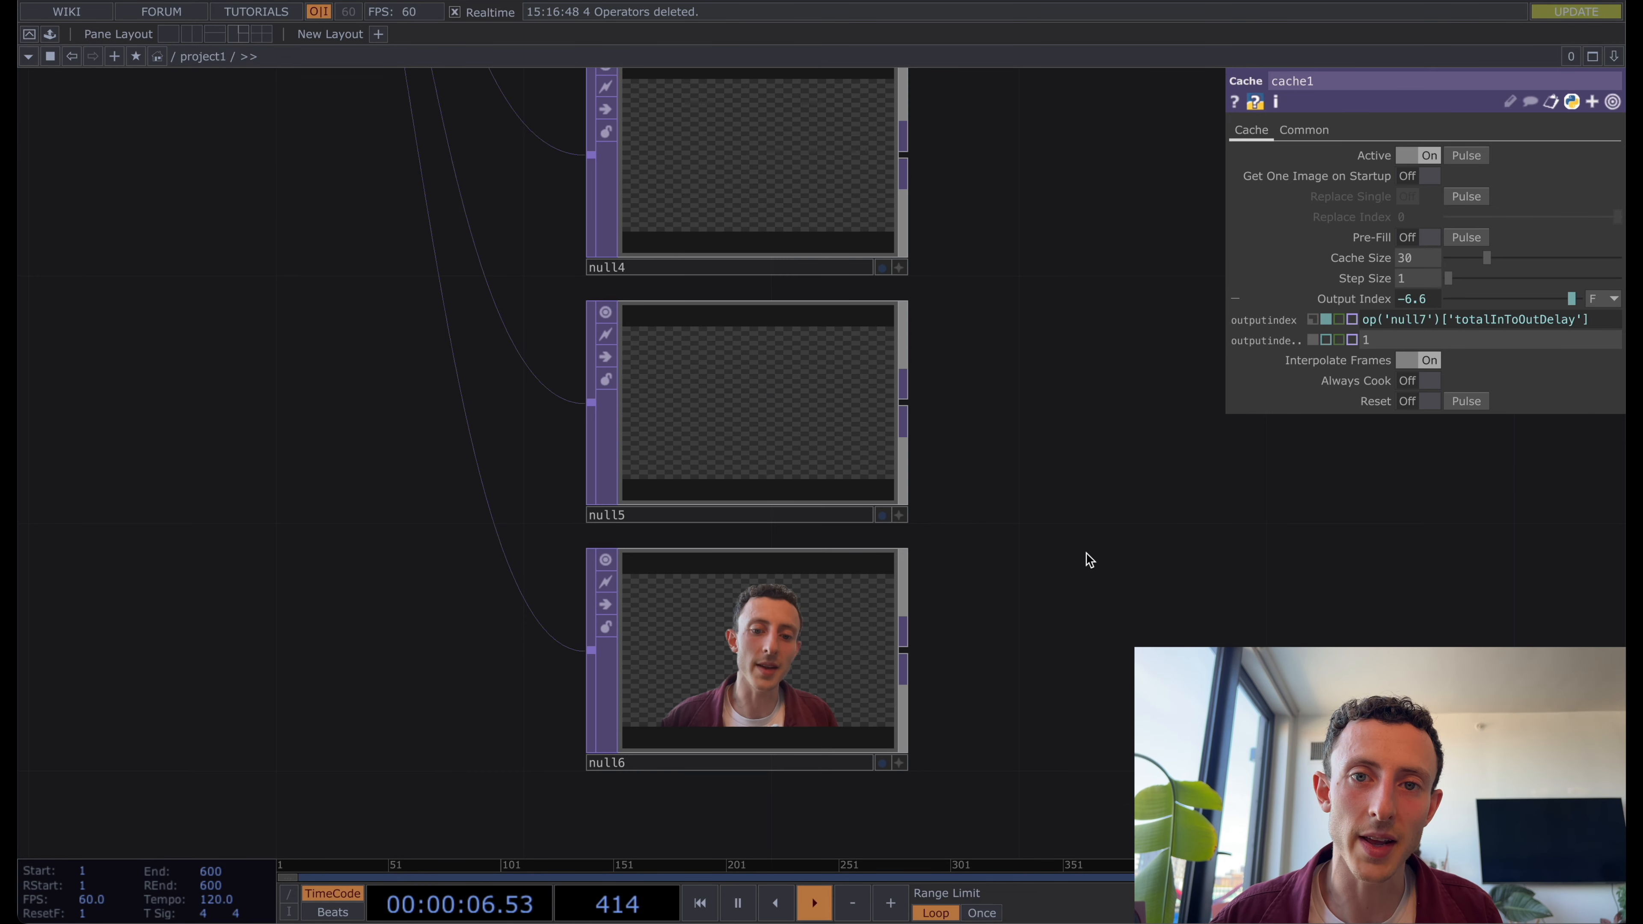
drag(1085, 553, 1029, 523)
scroll(1028, 522, down, 3)
scroll(1030, 523, down, 5)
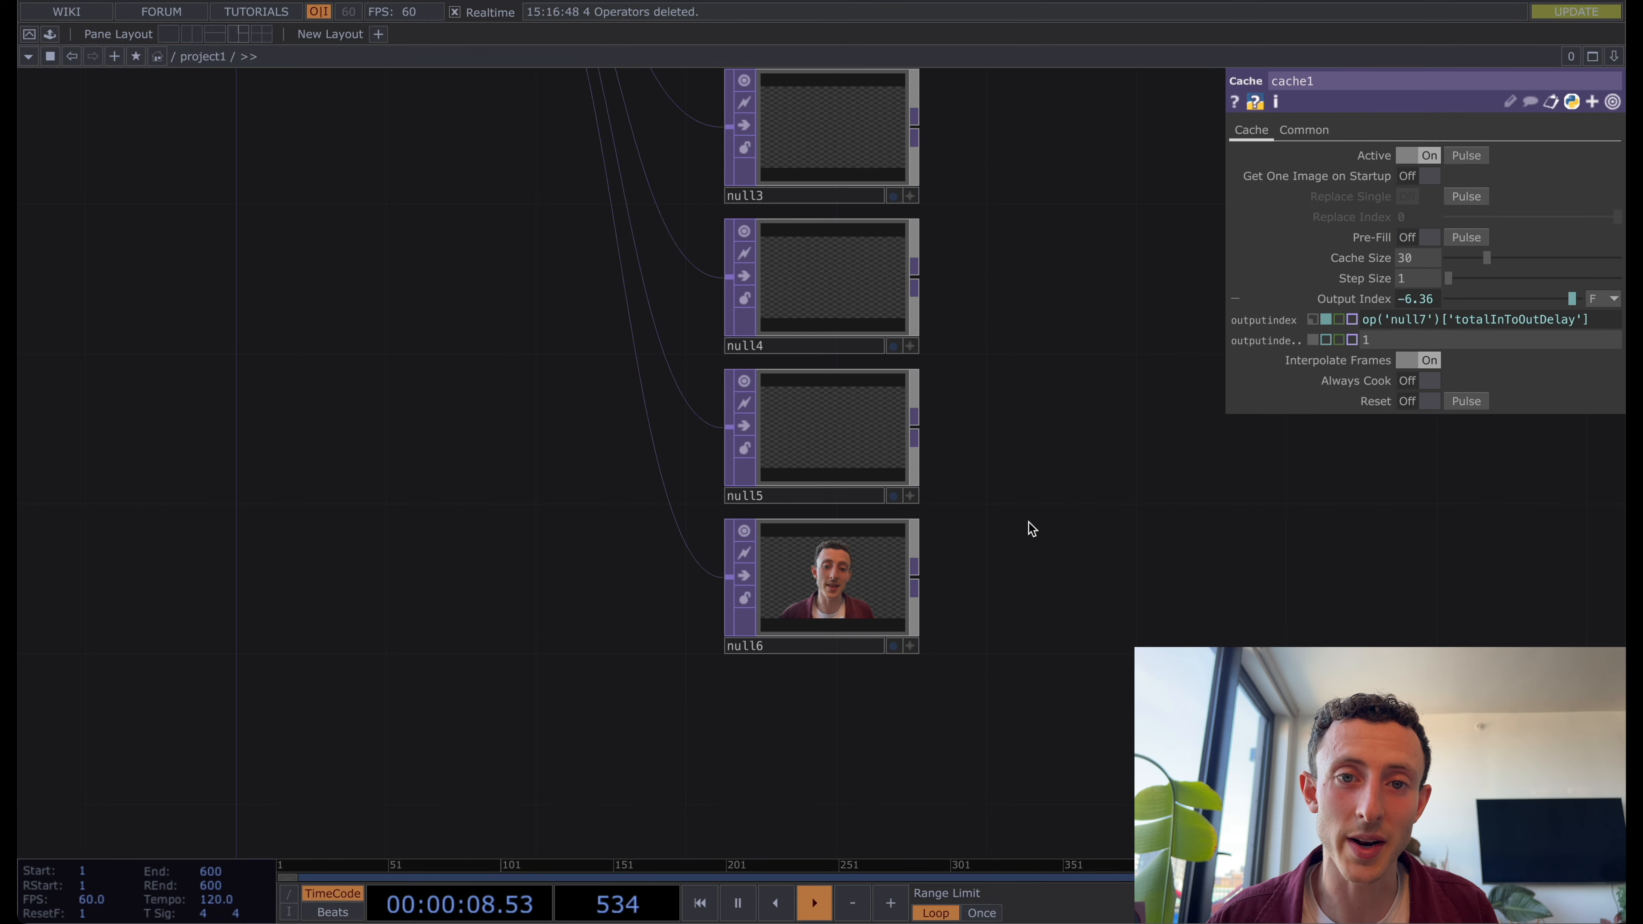
scroll(668, 477, down, 1)
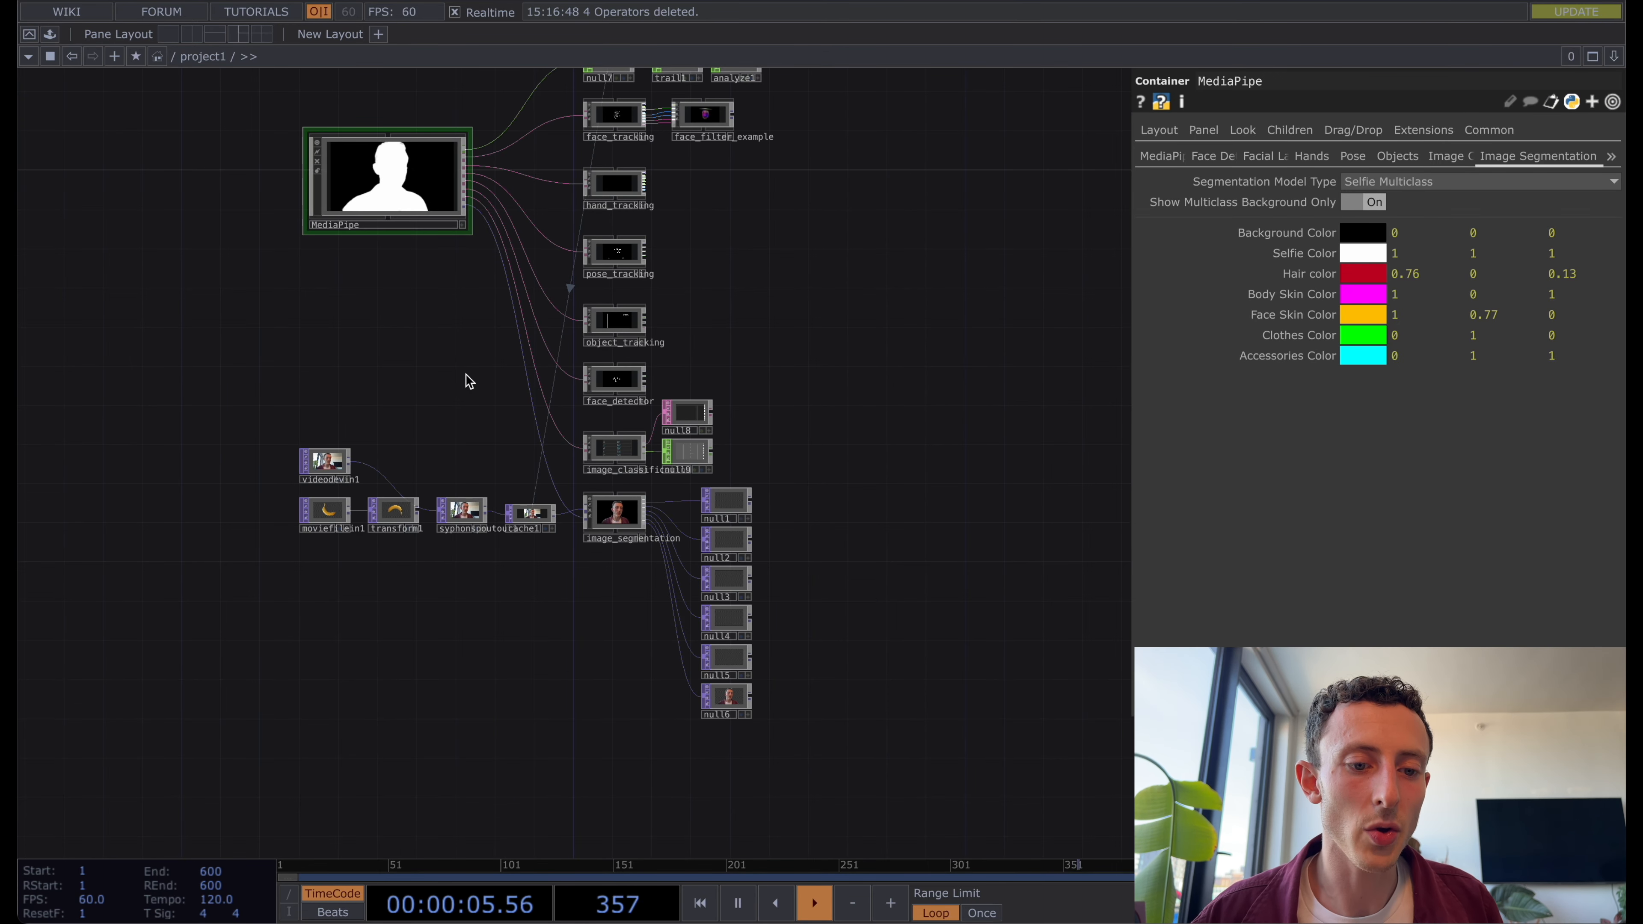
drag(469, 381, 444, 408)
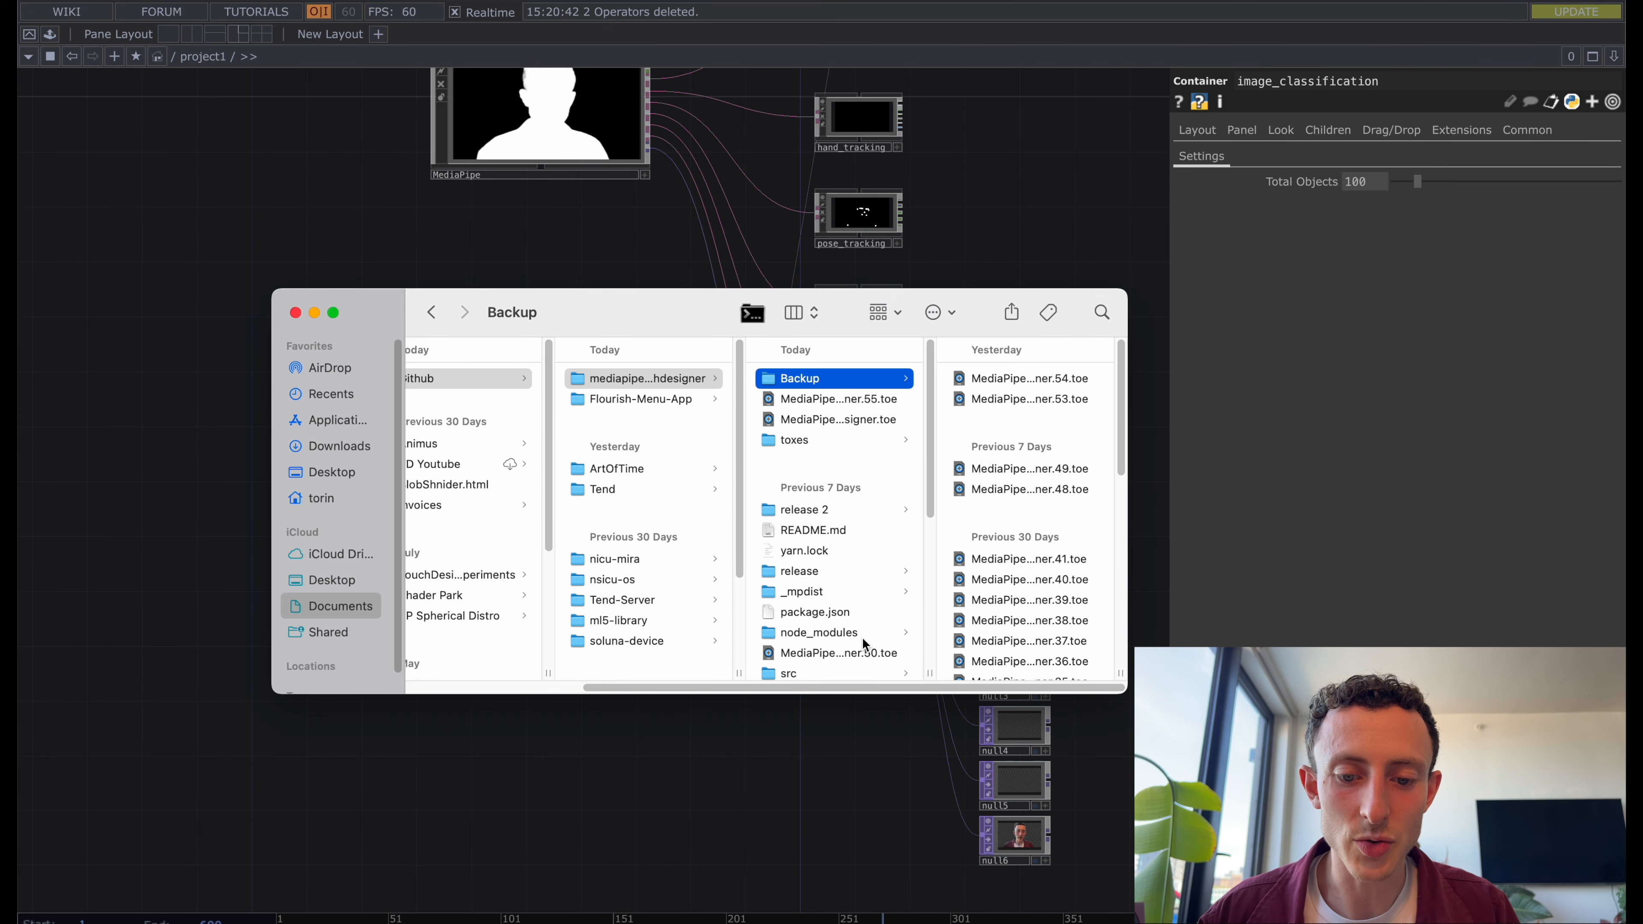
Bring Multi player.0.mov from the mediapipe-touchdesigner folder into the network and connect it to syphonspoutout1 as its input.
scroll(864, 644, down, 5)
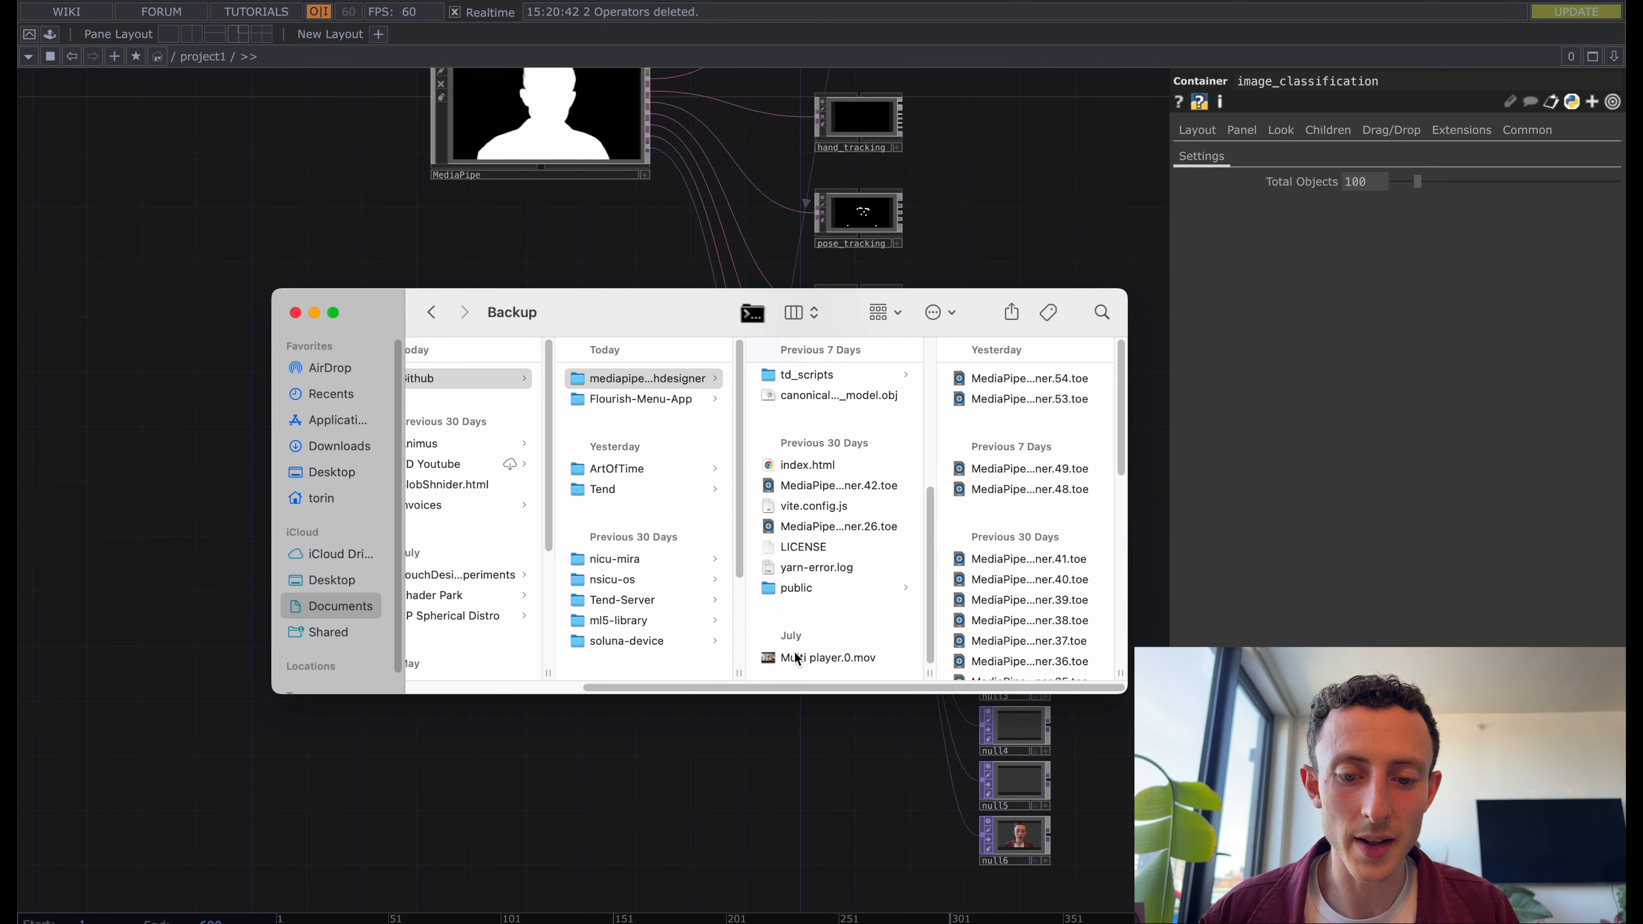
click(841, 661)
drag(836, 667, 483, 675)
click(521, 697)
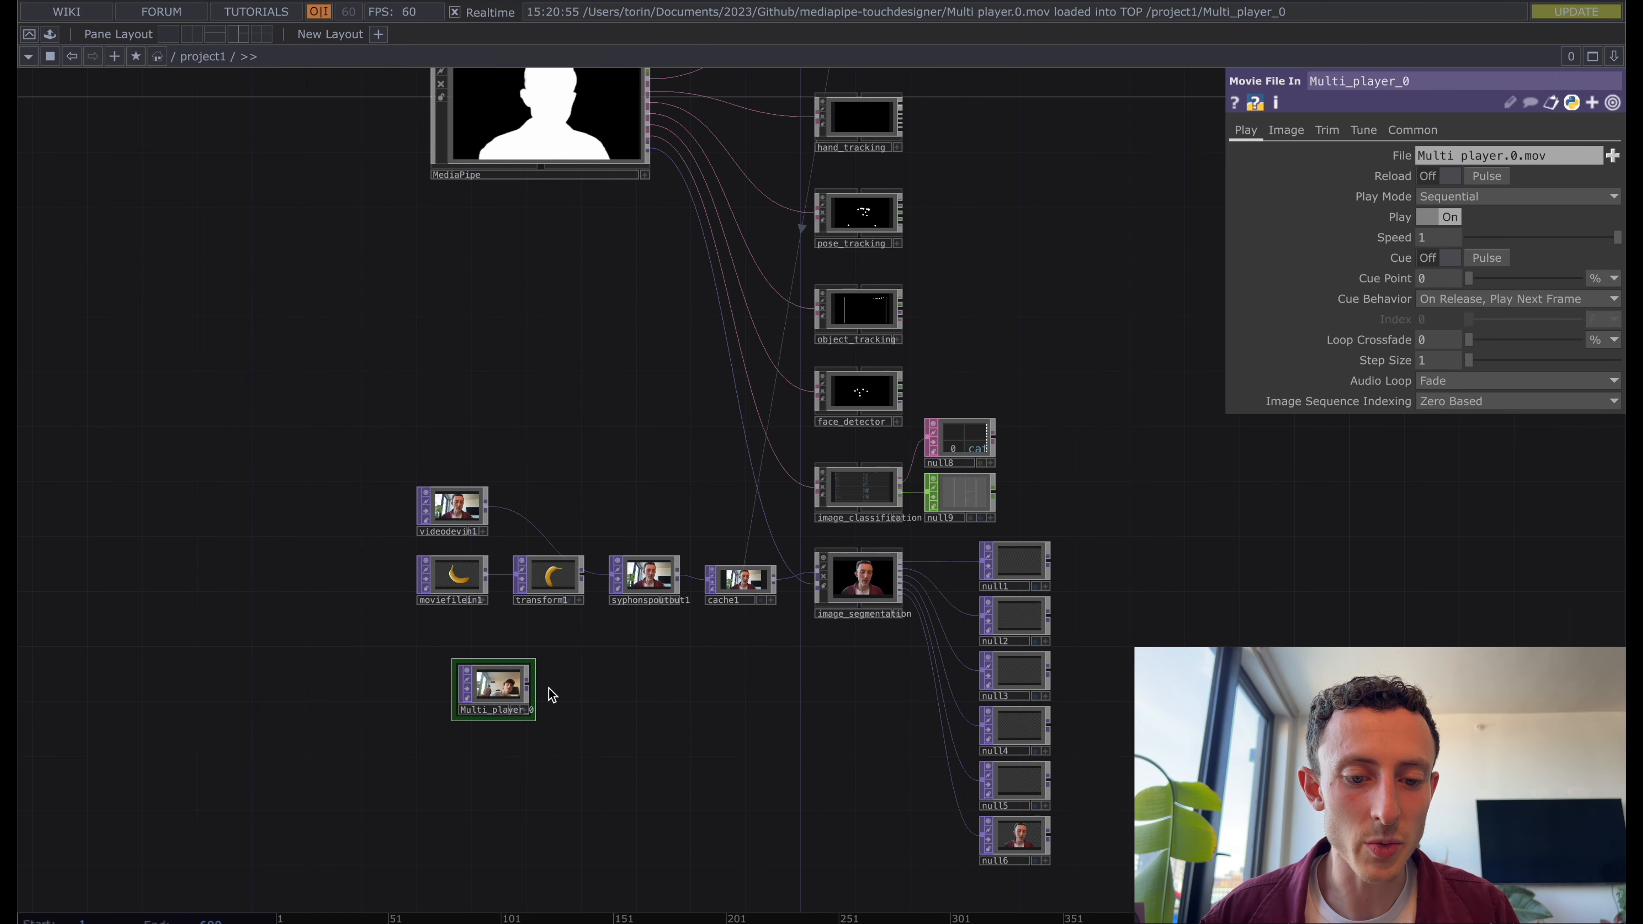
click(647, 579)
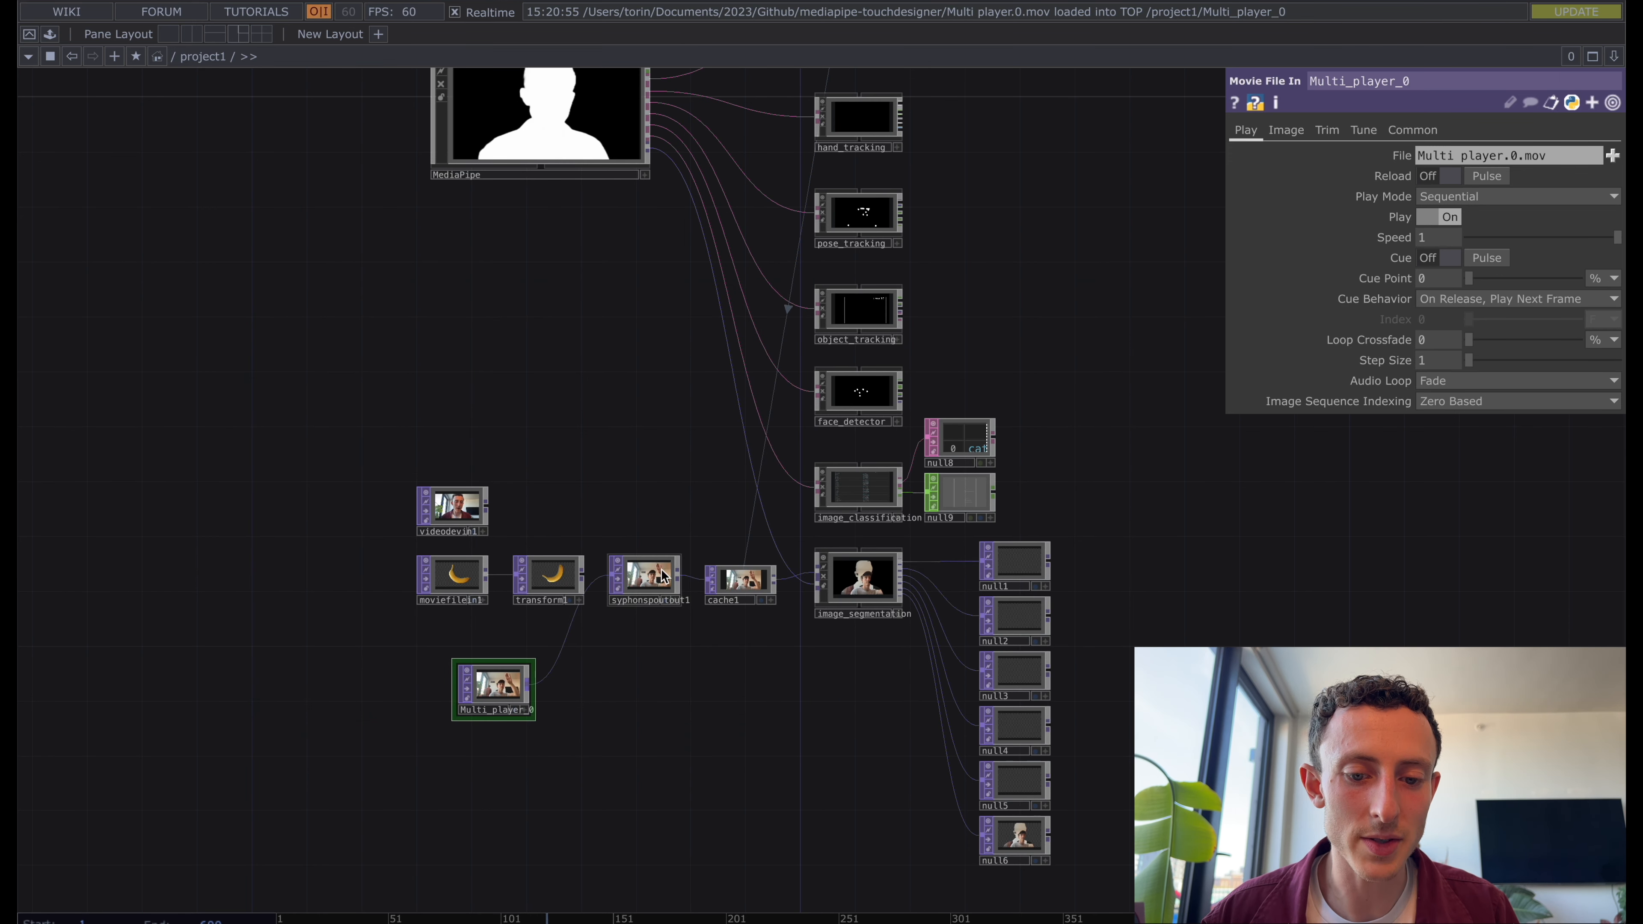
scroll(654, 586, up, 6)
scroll(640, 650, down, 6)
Switch to OBS and add a new Syphon Client source to Scene 3 that uses [TouchDesigner] TDSyphonSpoutOut.
key(super+space)
key(Return)
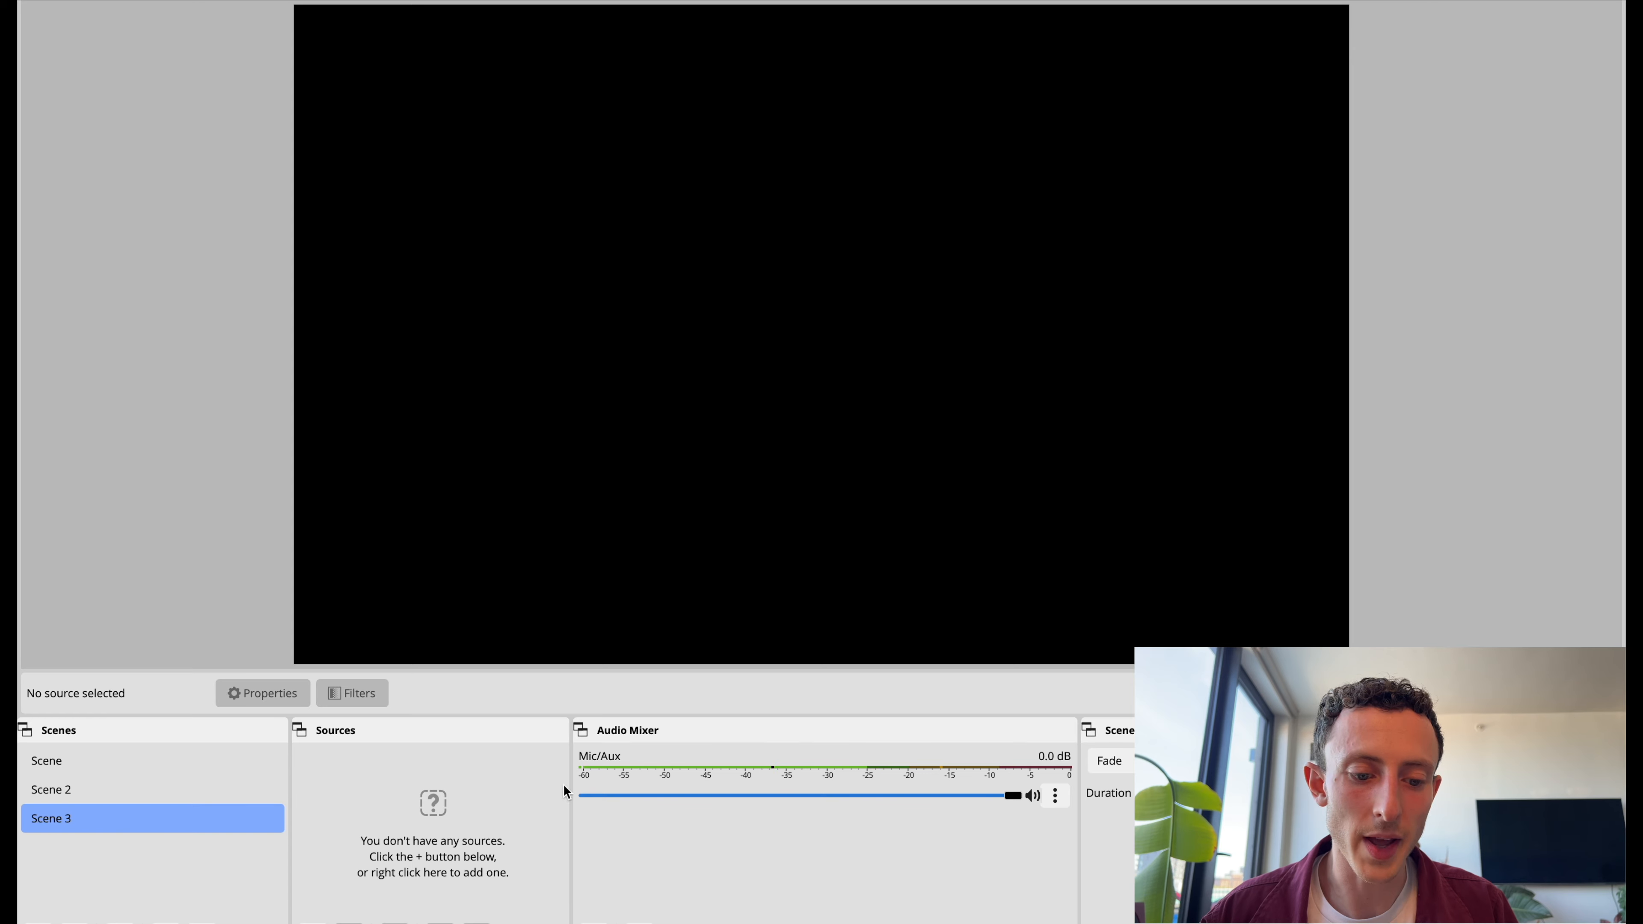
click(314, 919)
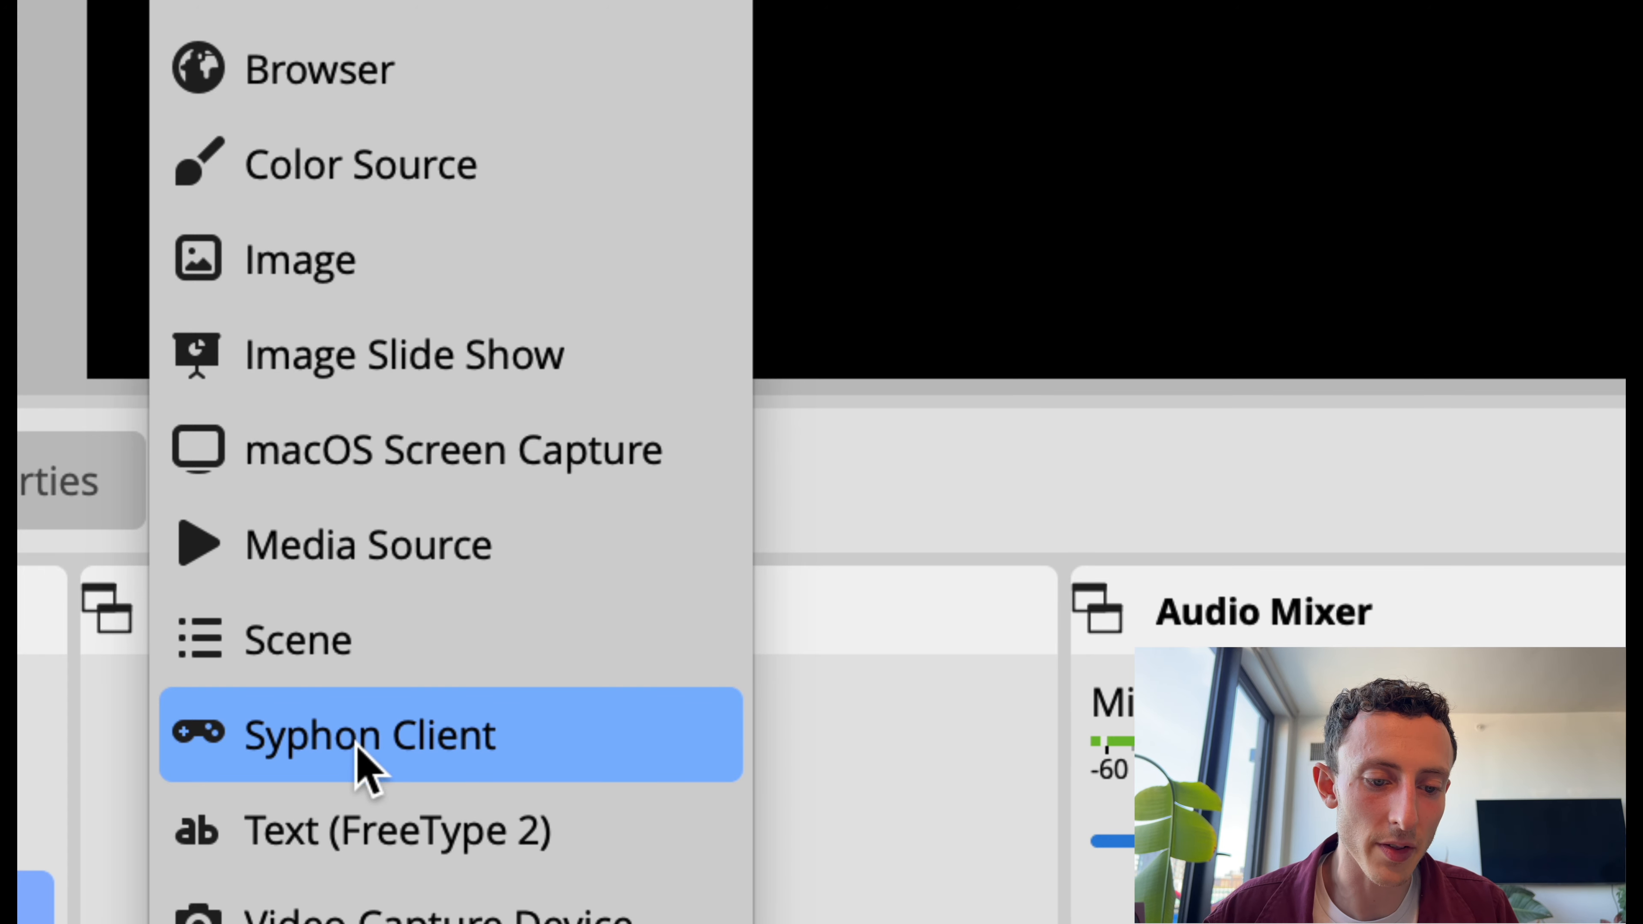
click(383, 767)
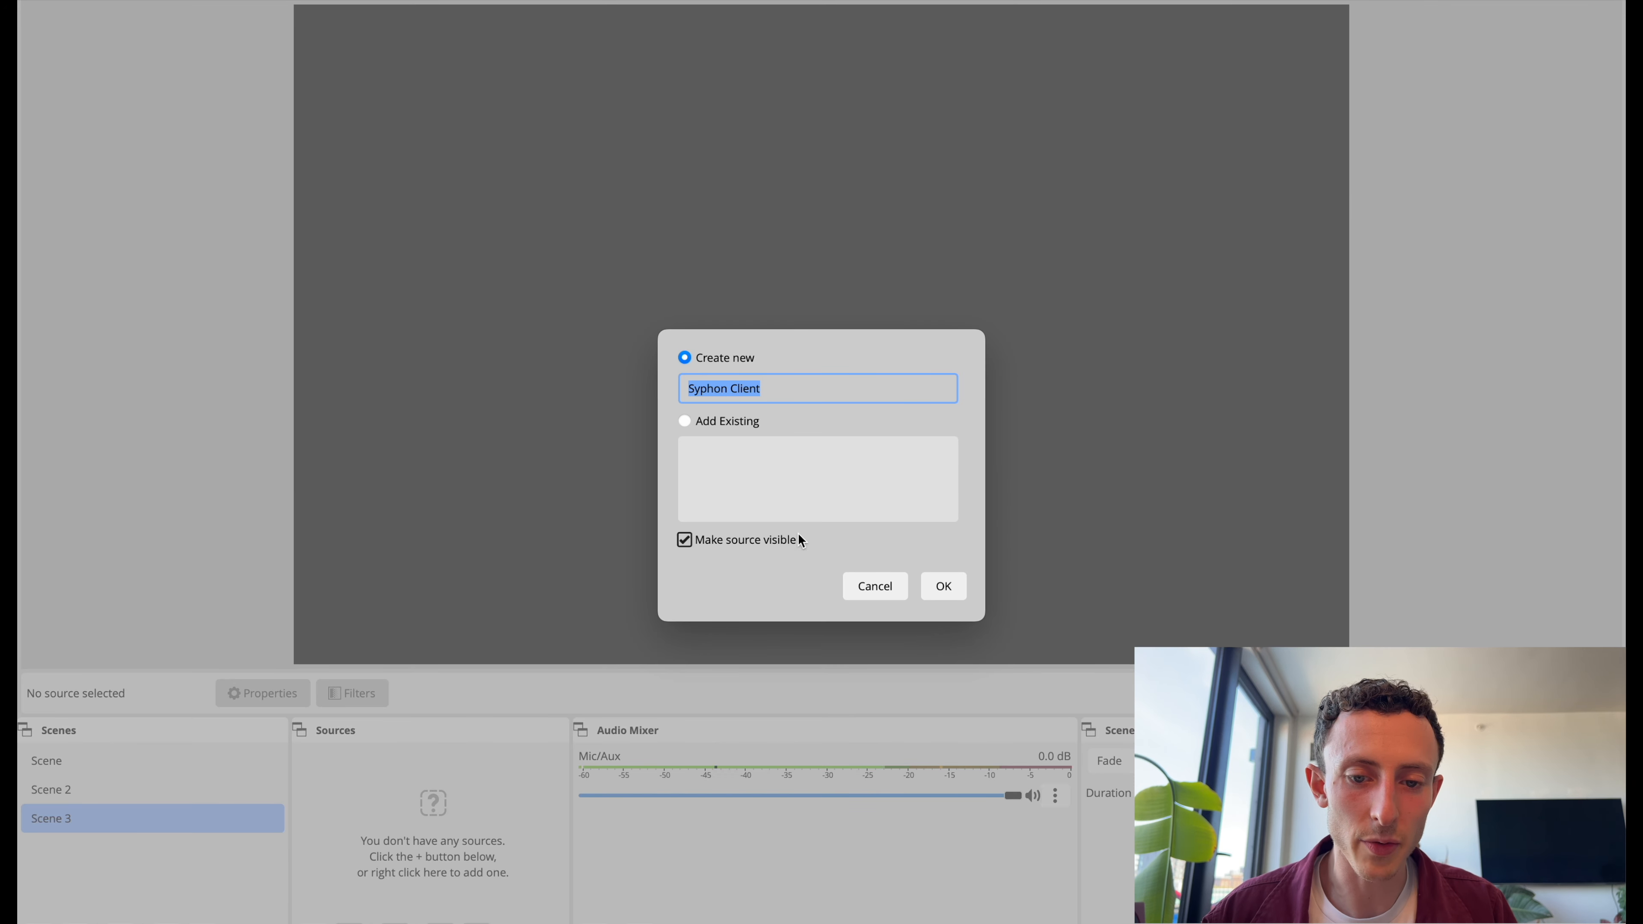
key(Return)
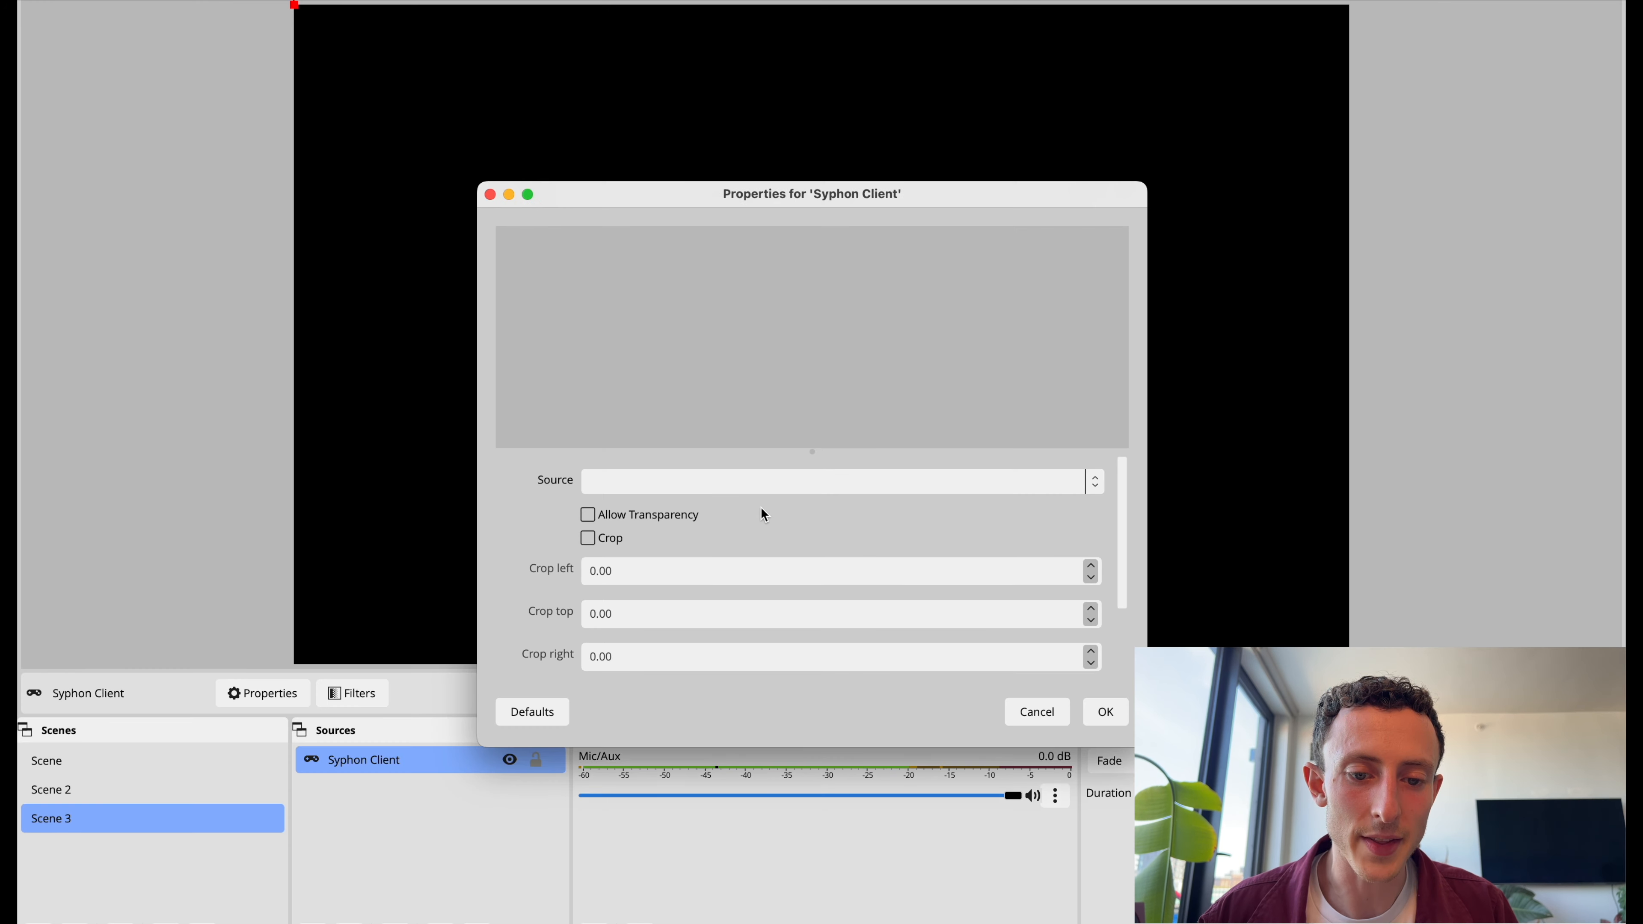
click(713, 481)
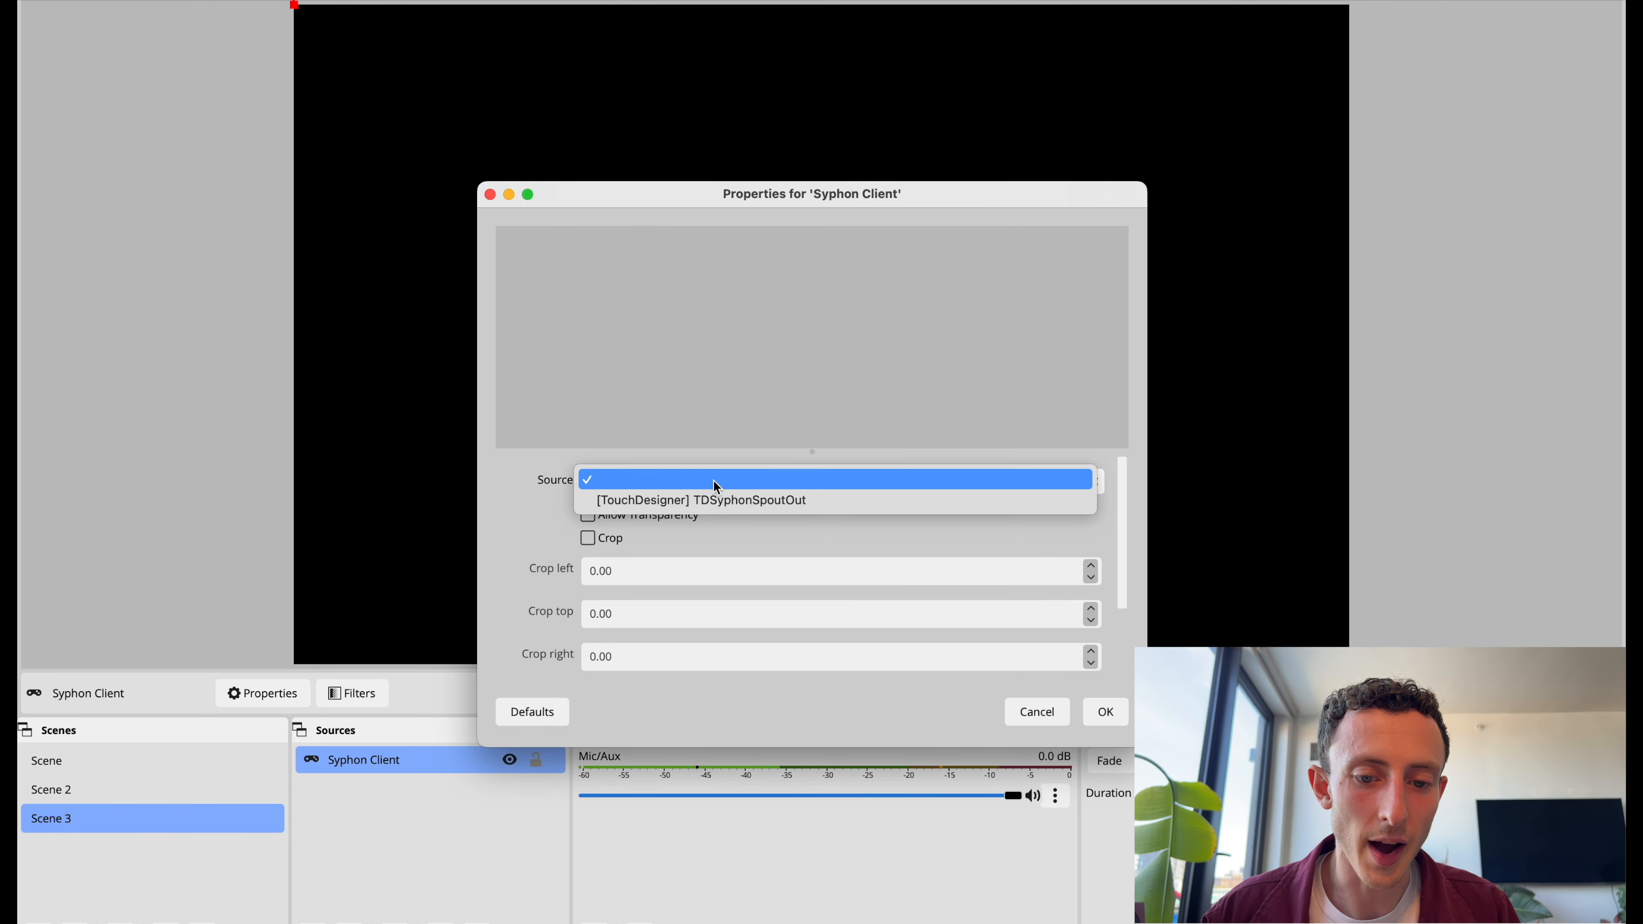
click(718, 495)
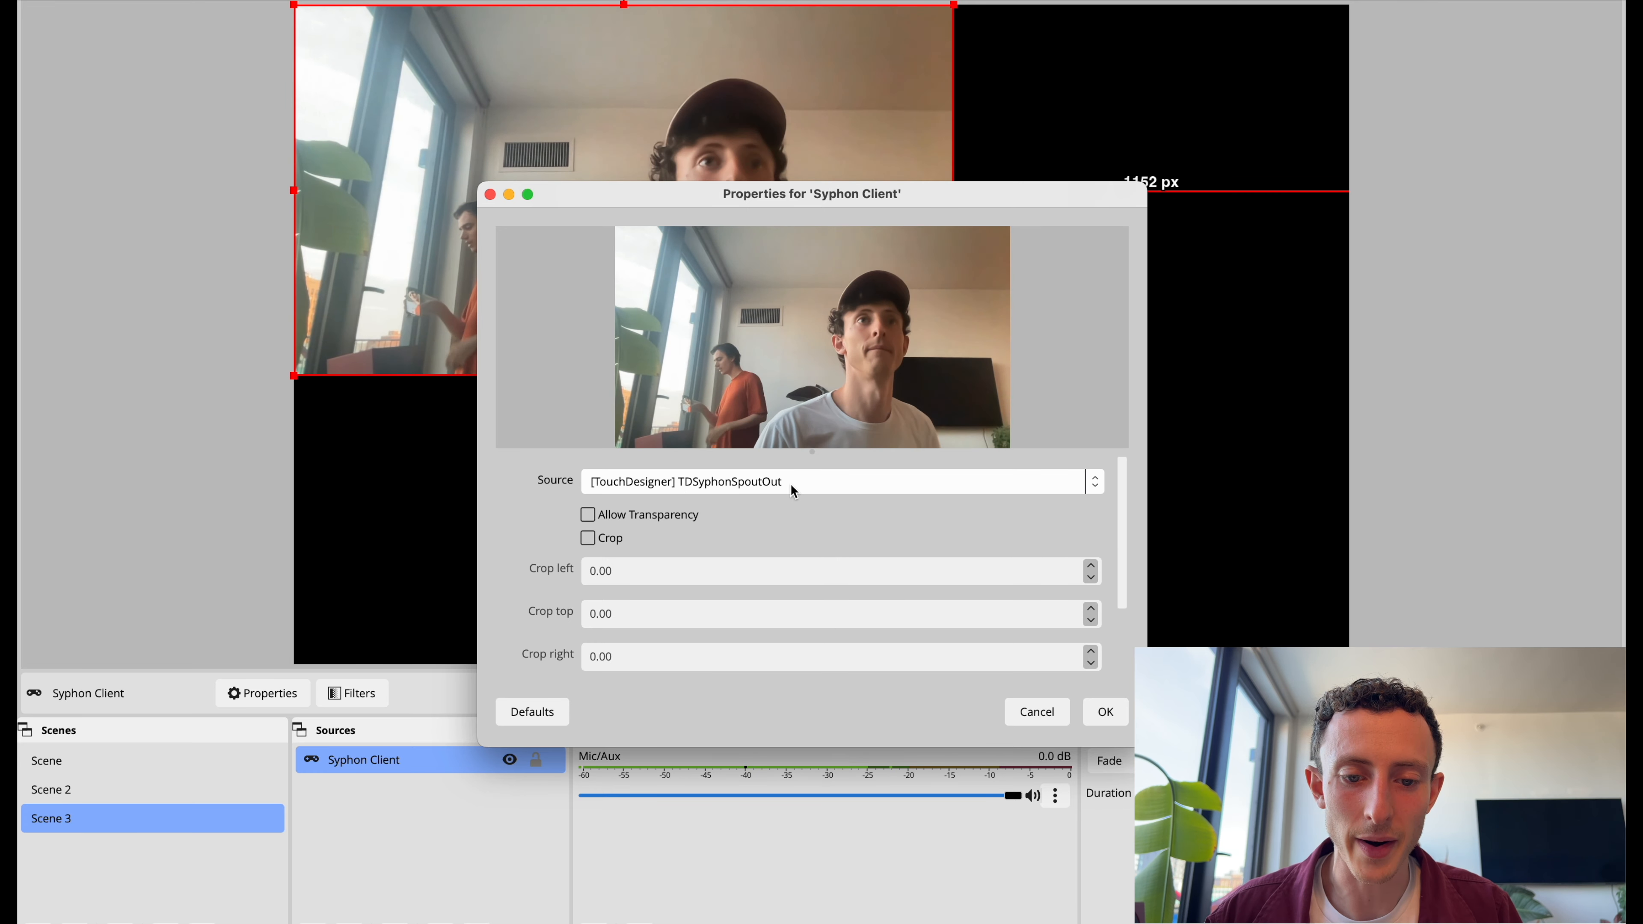
click(1106, 712)
Enlarge the Syphon Client source to the full canvas height, centre it horizontally, and start the virtual camera.
drag(950, 374, 1352, 665)
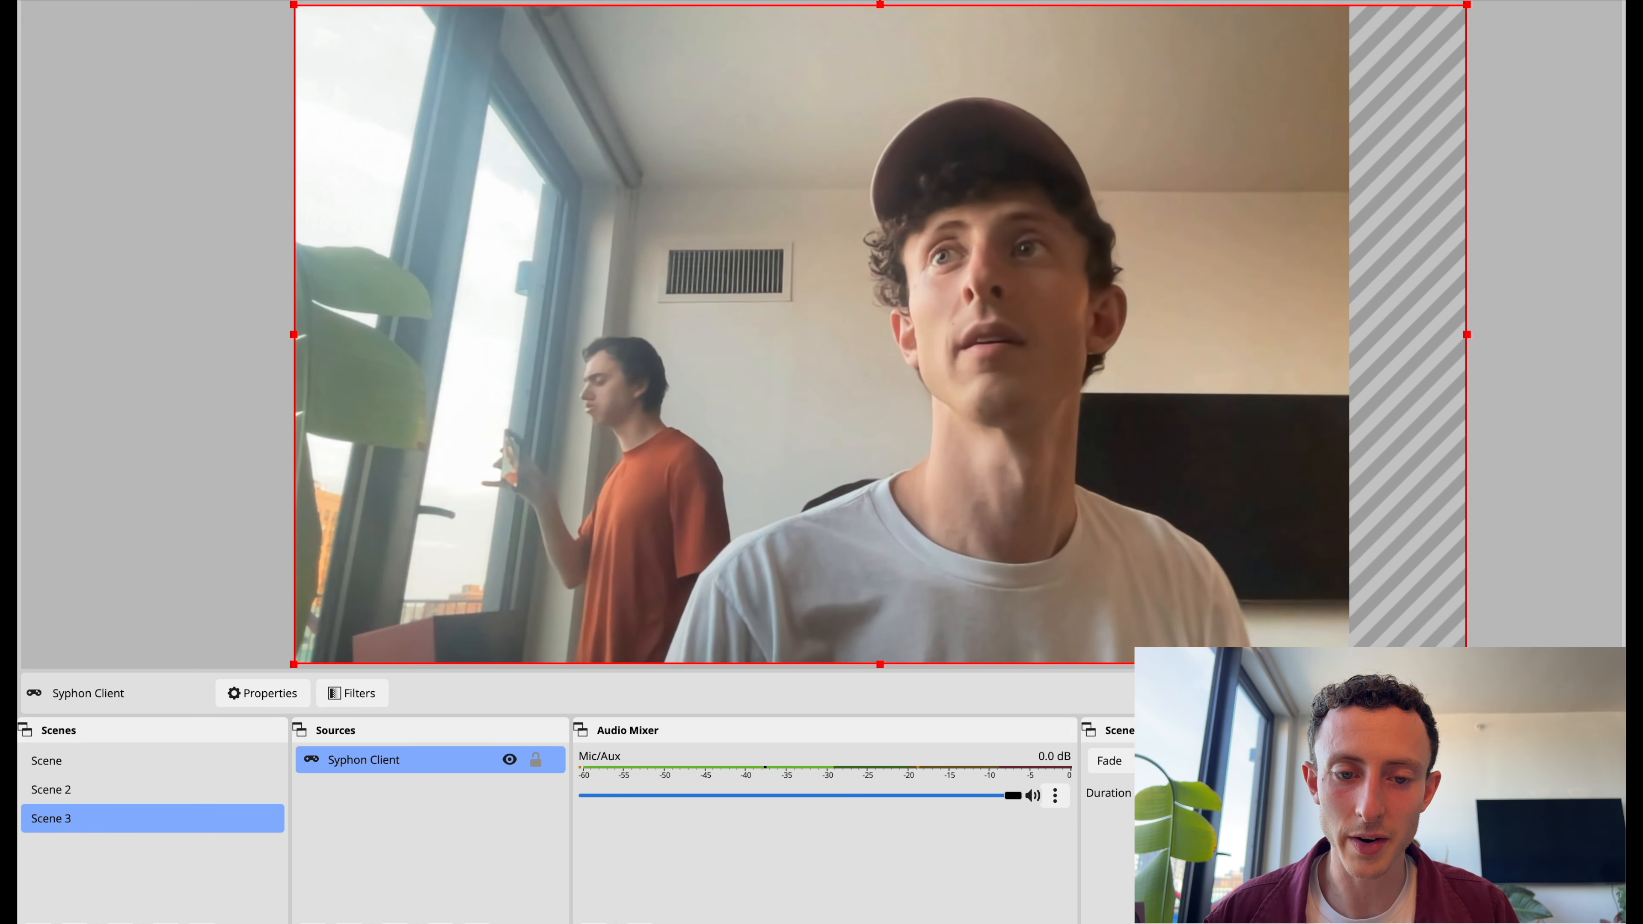
drag(1282, 586, 1212, 585)
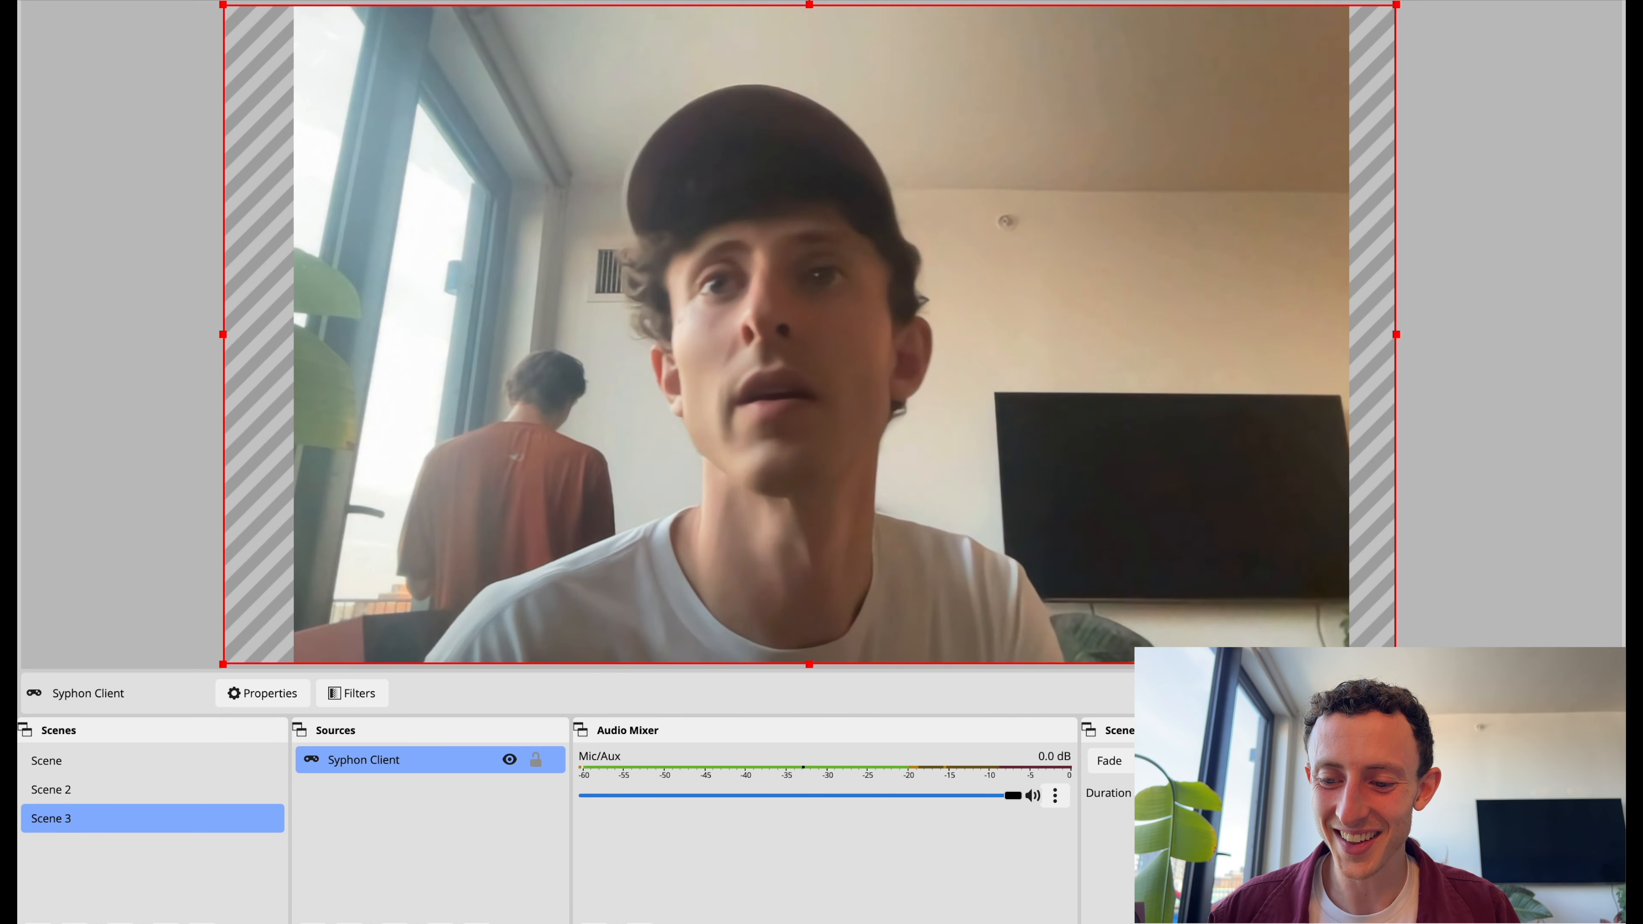
click(1482, 843)
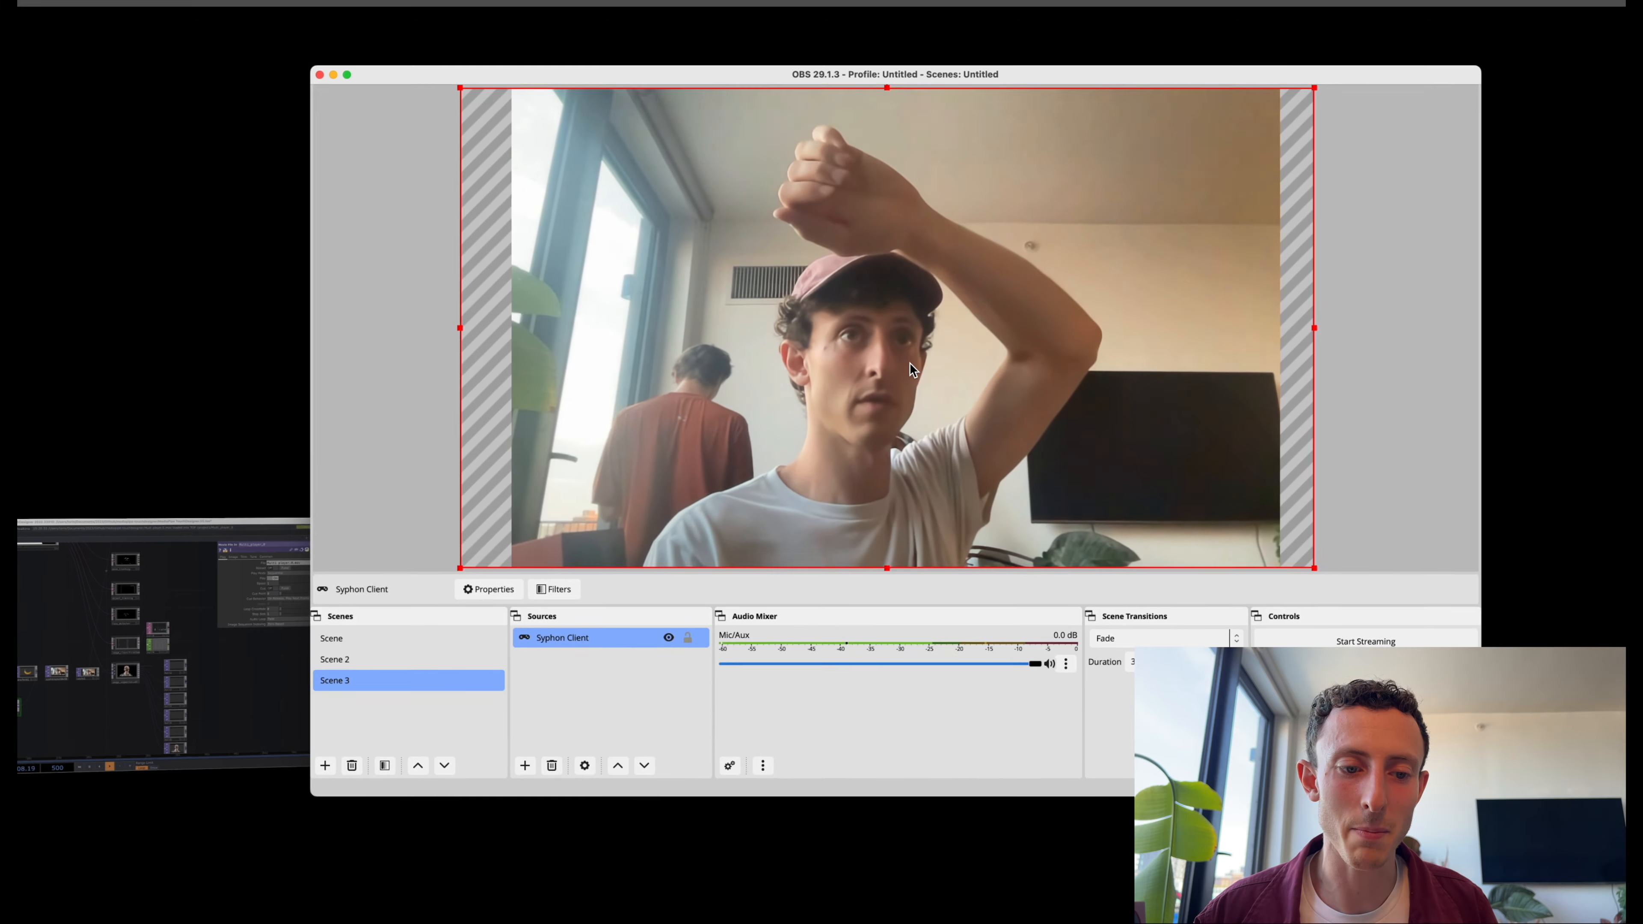
key(ctrl+Up)
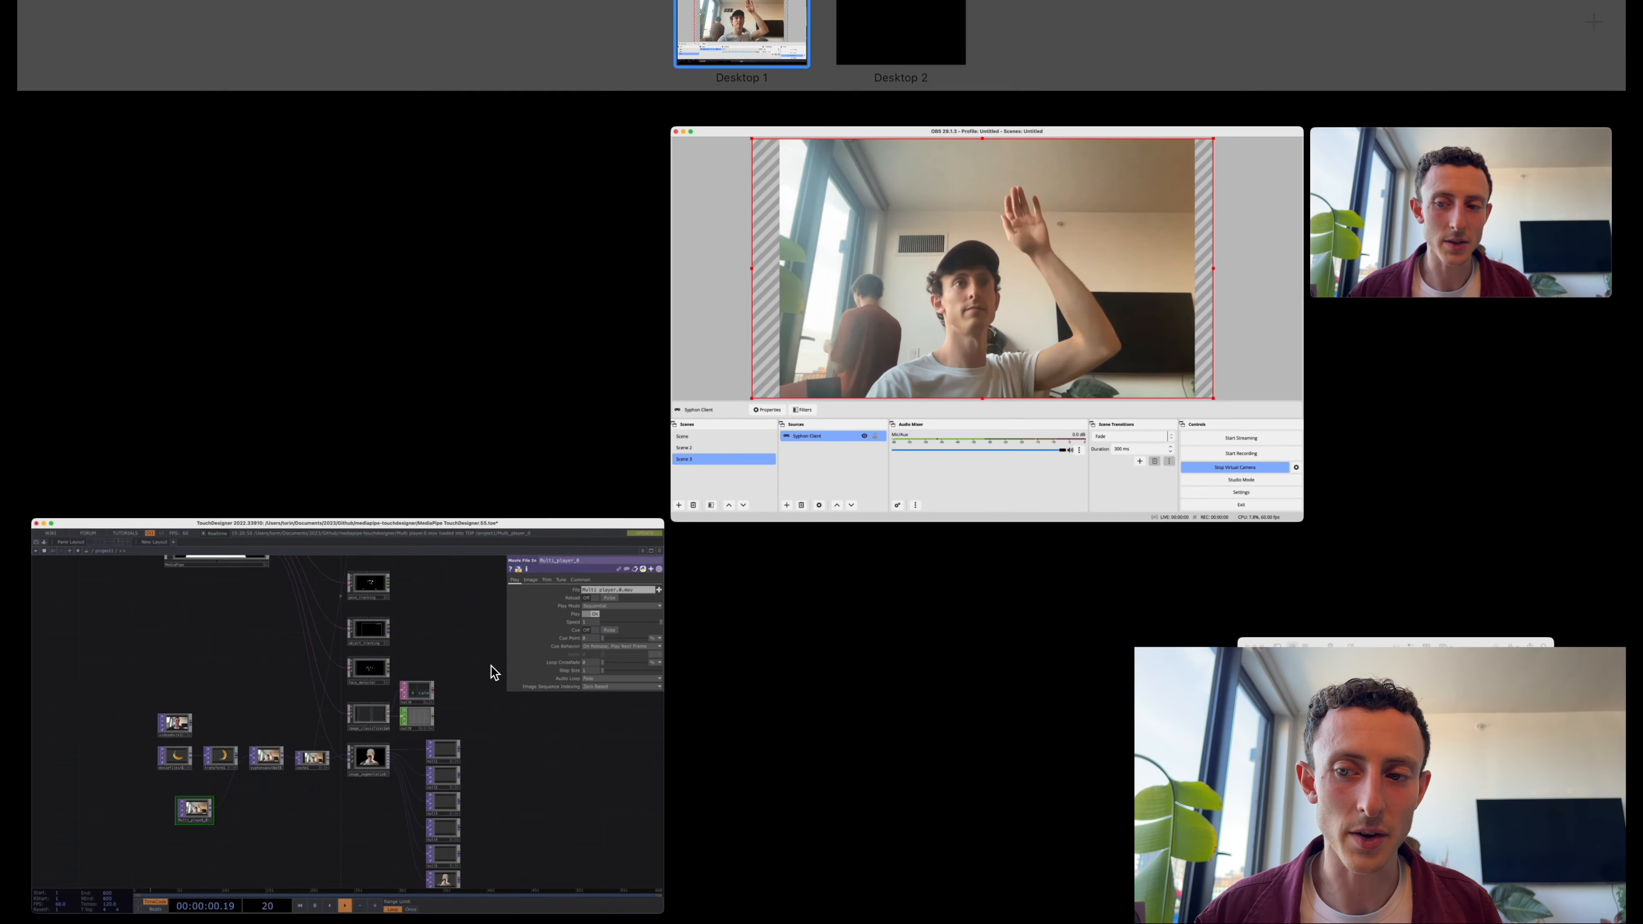
Switch to TouchDesigner and set the MediaPipe component's webcam to OBS Virtual Camera.
click(493, 672)
scroll(615, 388, left, 3)
scroll(667, 381, down, 3)
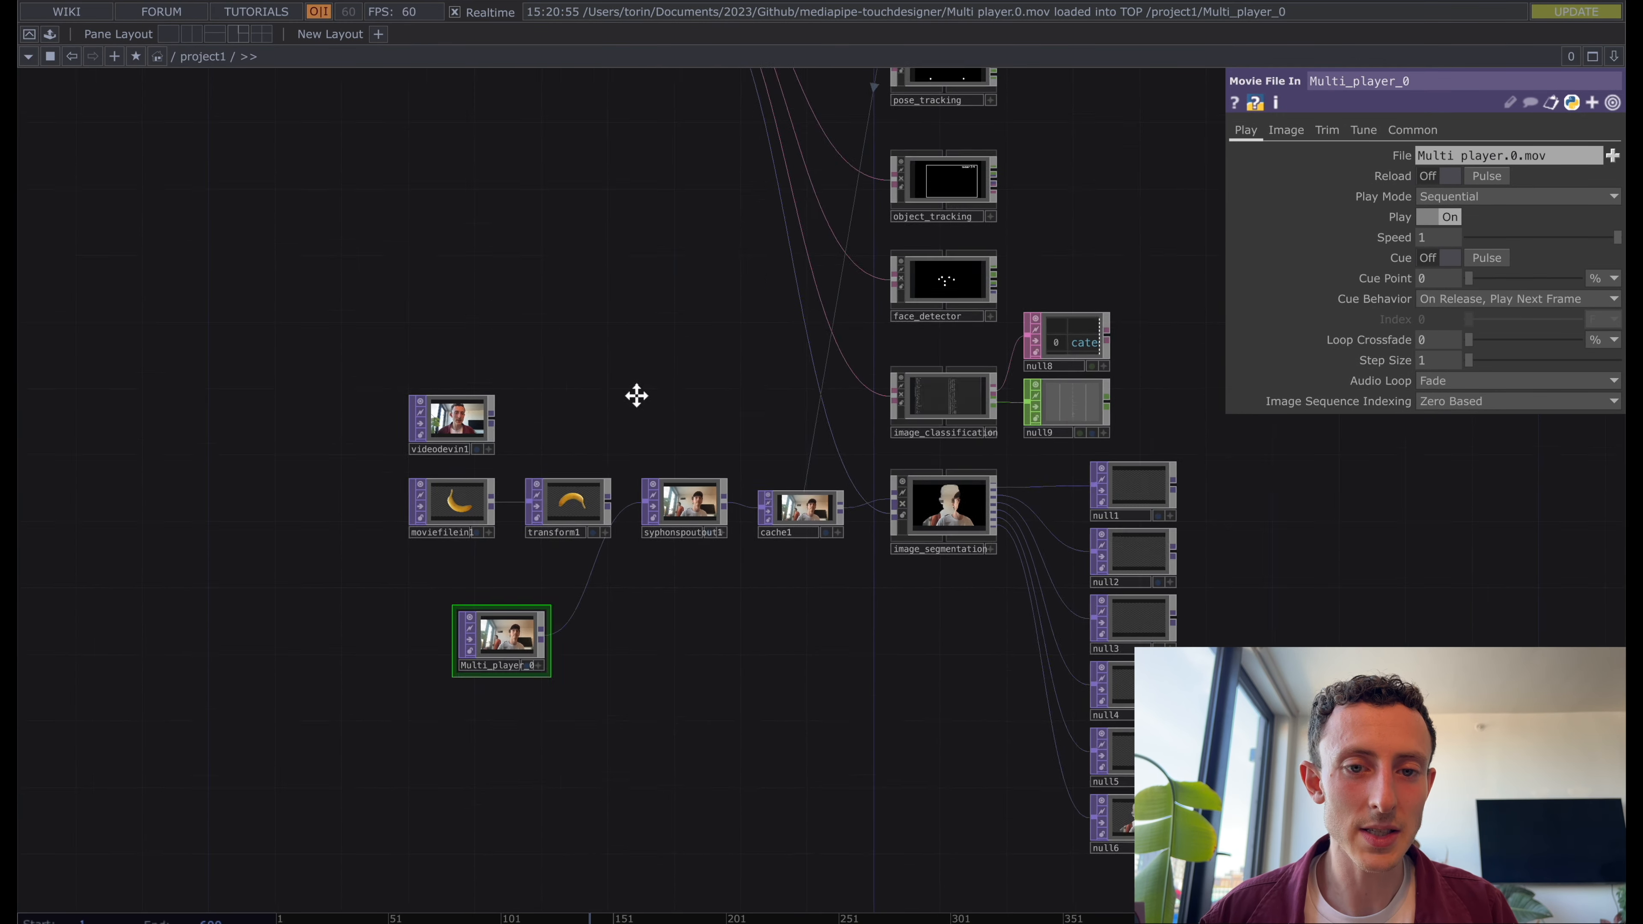
drag(637, 395, 643, 722)
click(561, 296)
drag(562, 450, 573, 552)
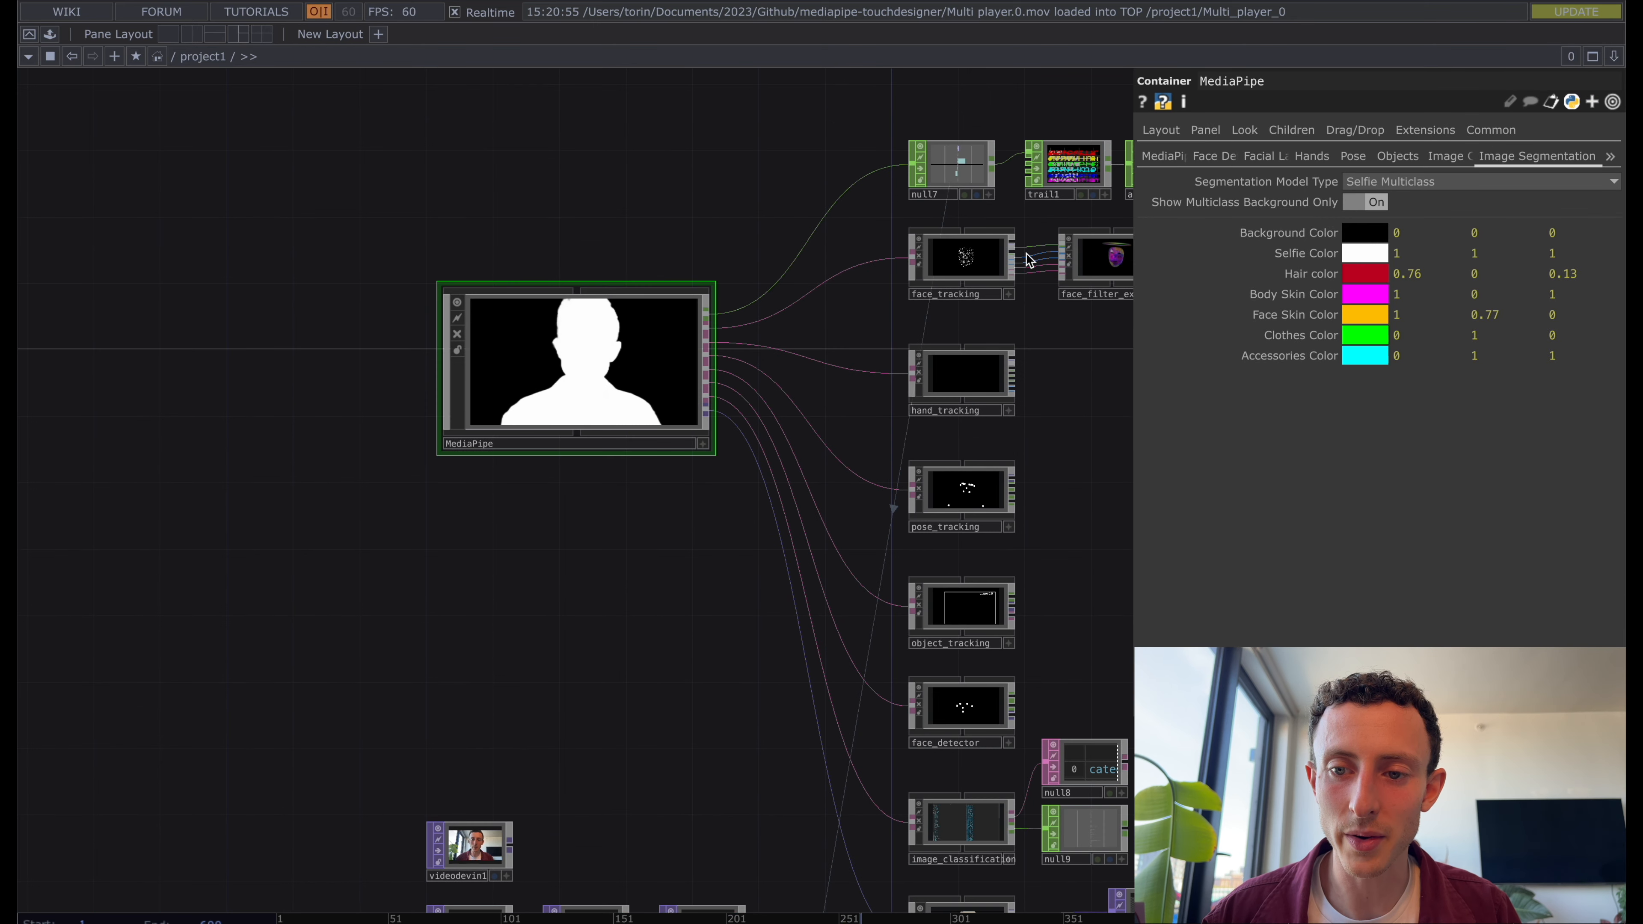
click(1175, 160)
click(1384, 178)
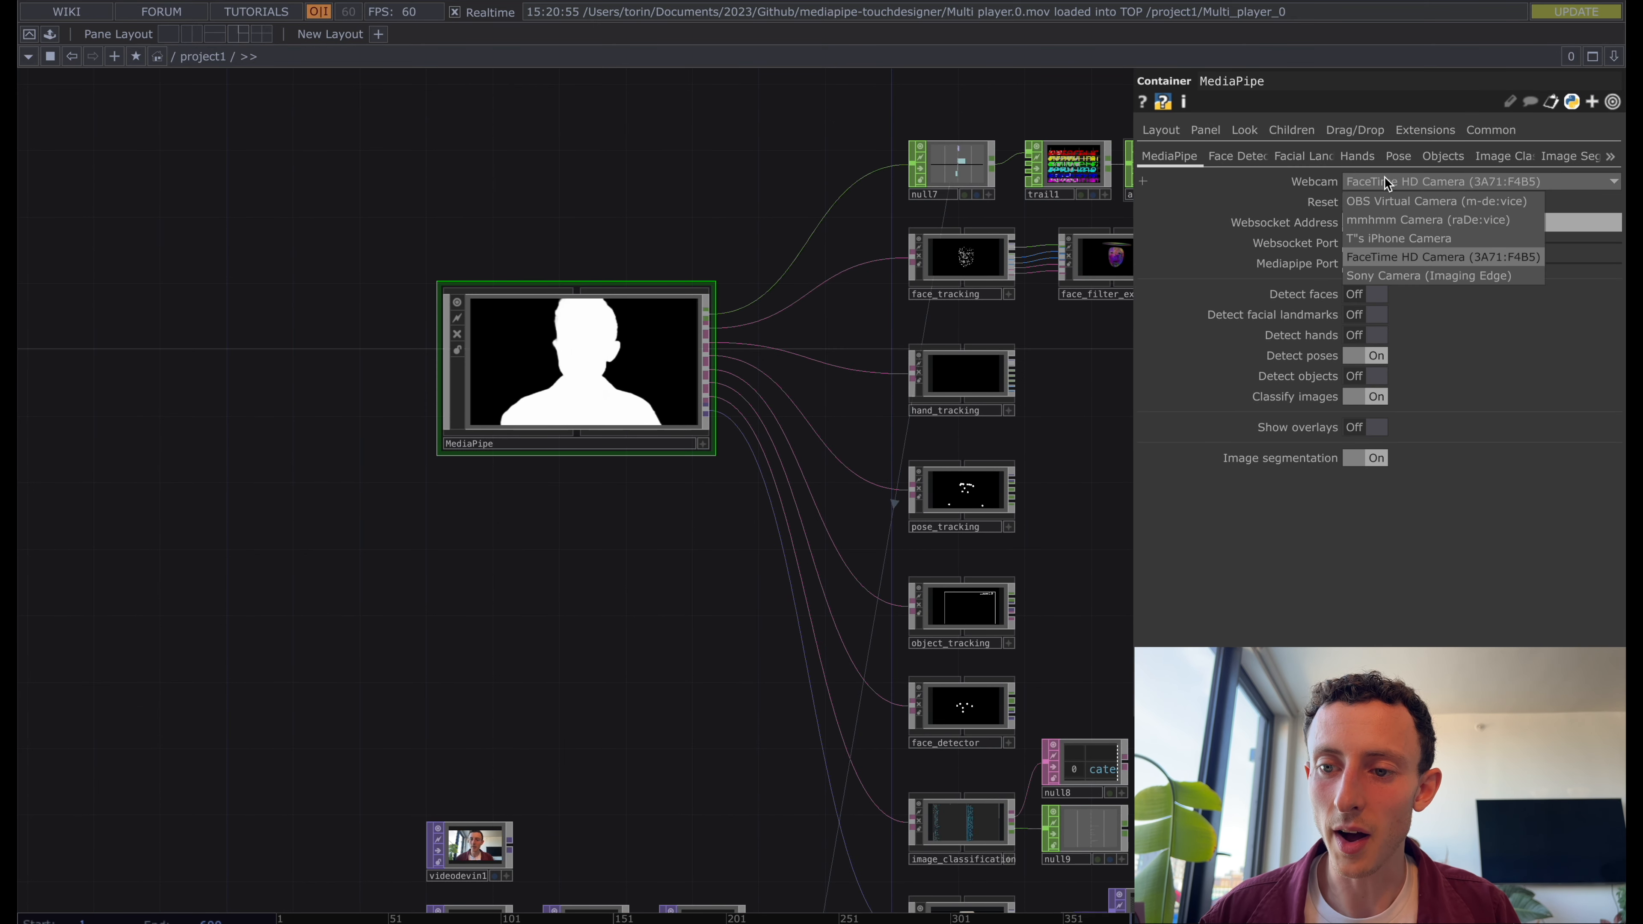
click(1412, 202)
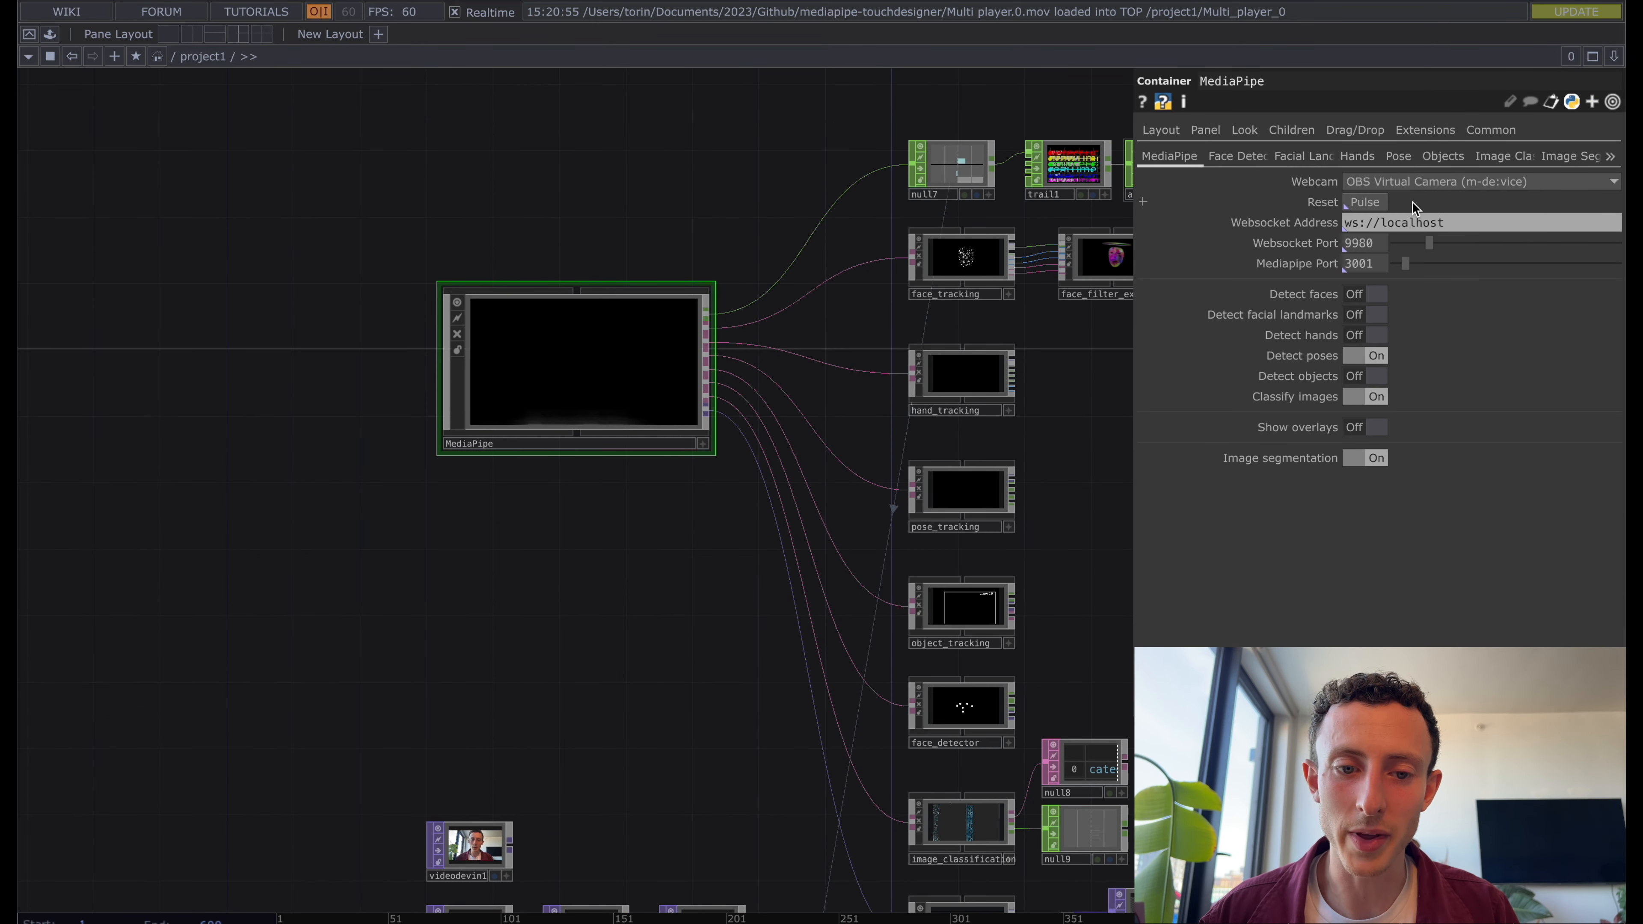
Open the image_segmentation component's output in a separate viewer window and move it clear of the network.
drag(675, 683, 456, 341)
scroll(456, 340, up, 1)
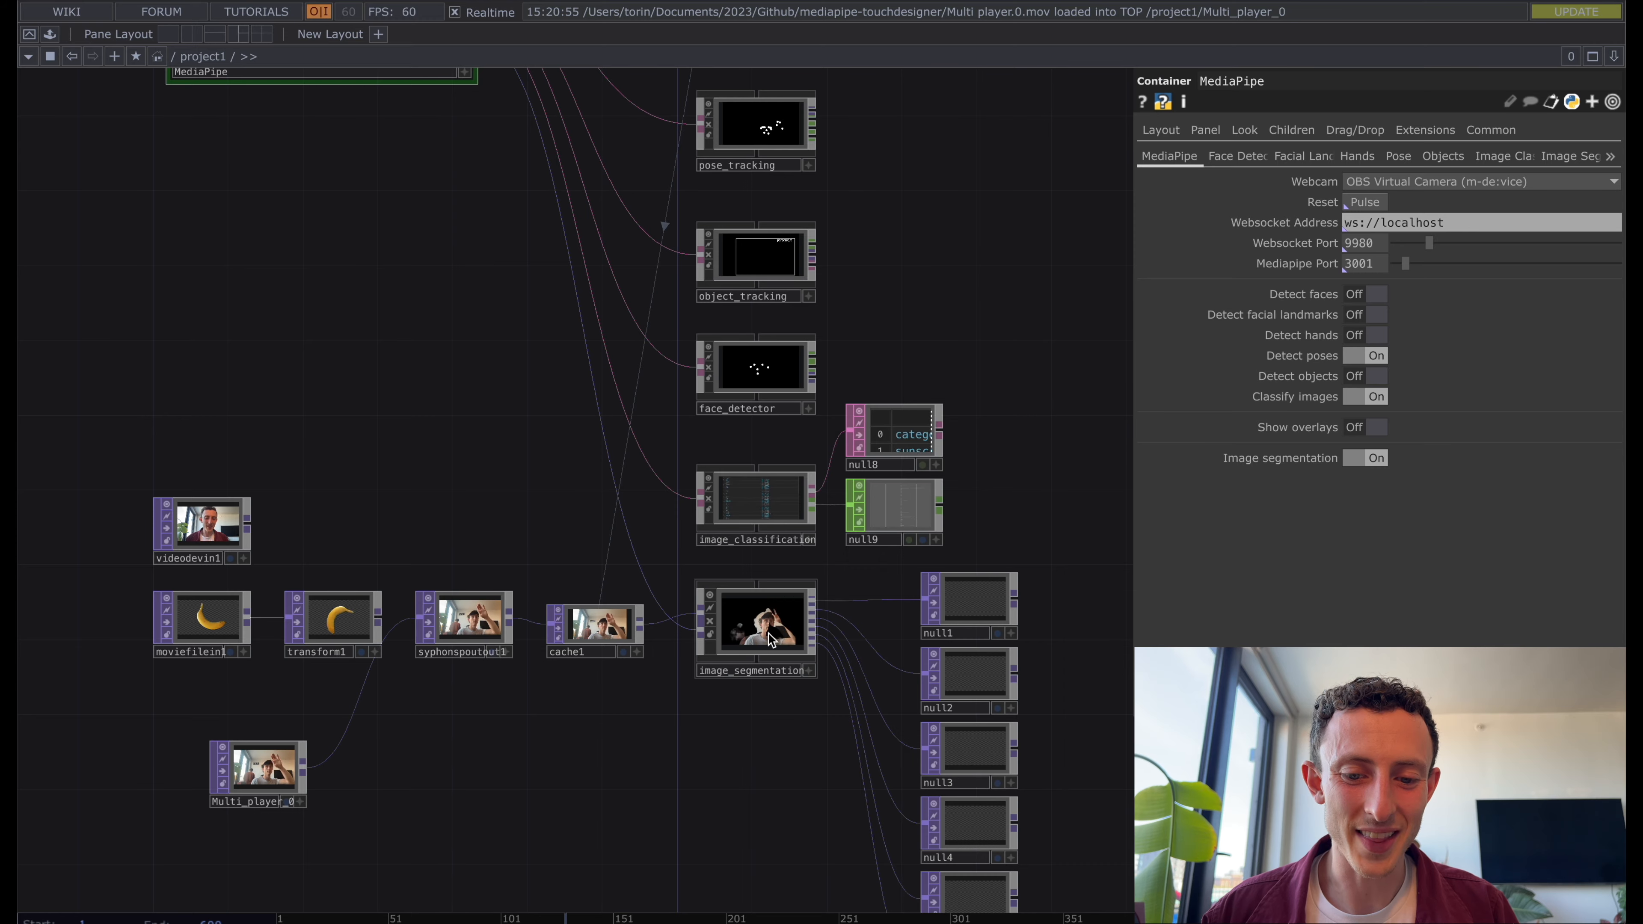
right_click(768, 632)
click(805, 581)
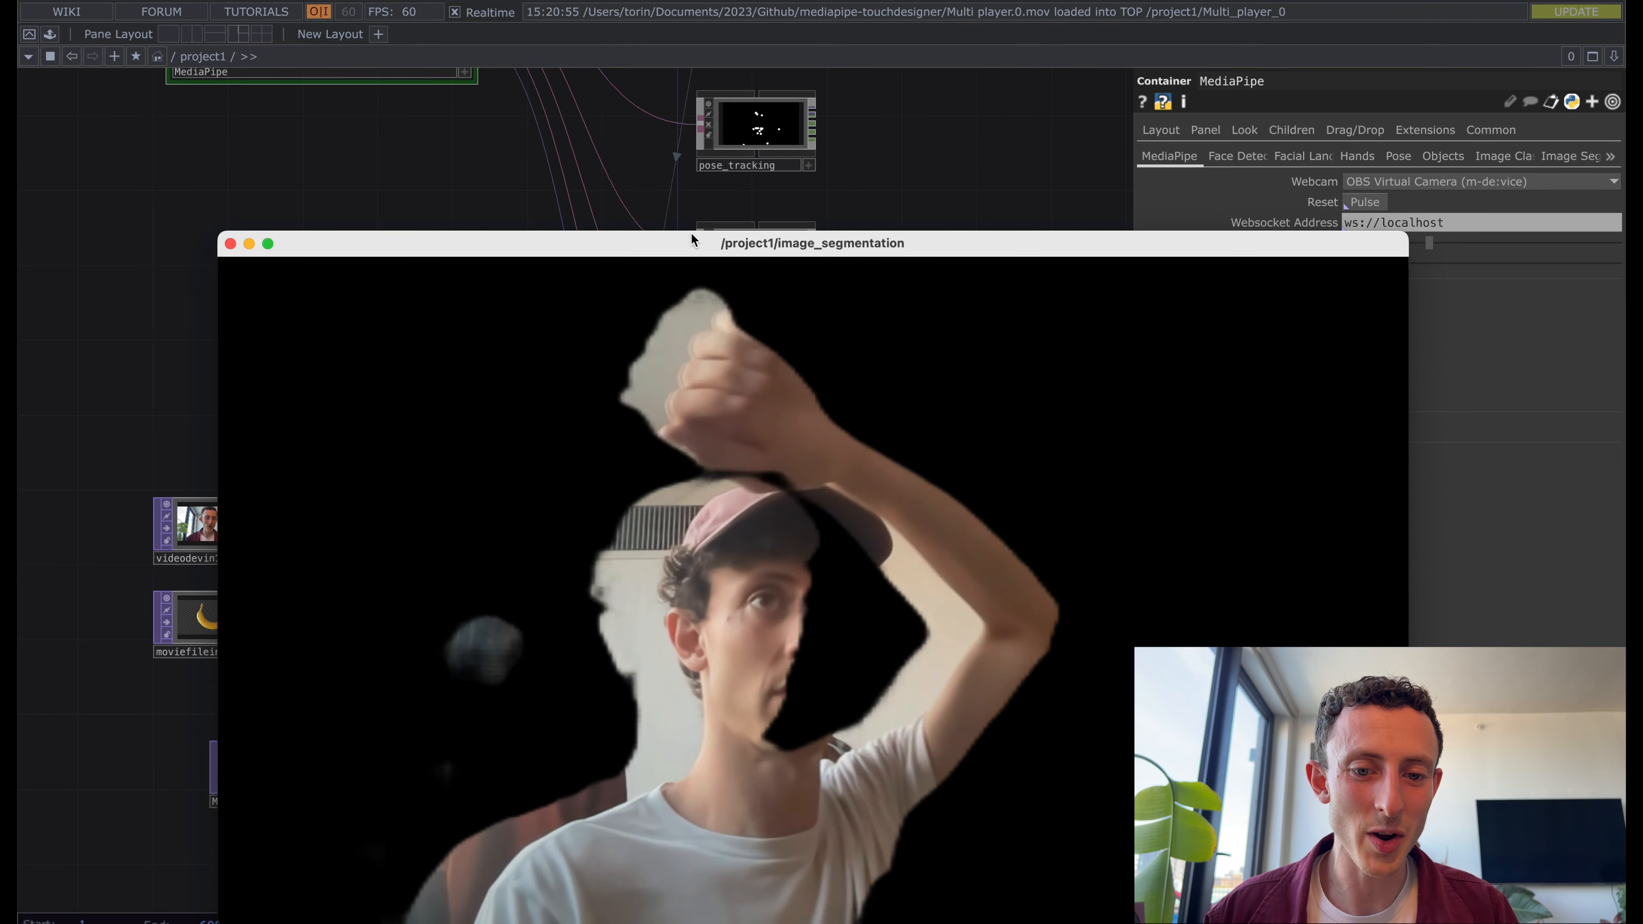
drag(691, 234, 882, 163)
View the Syphon Client preview in OBS for comparison, and return to the image_segmentation viewer window.
key(ctrl+Up)
click(438, 244)
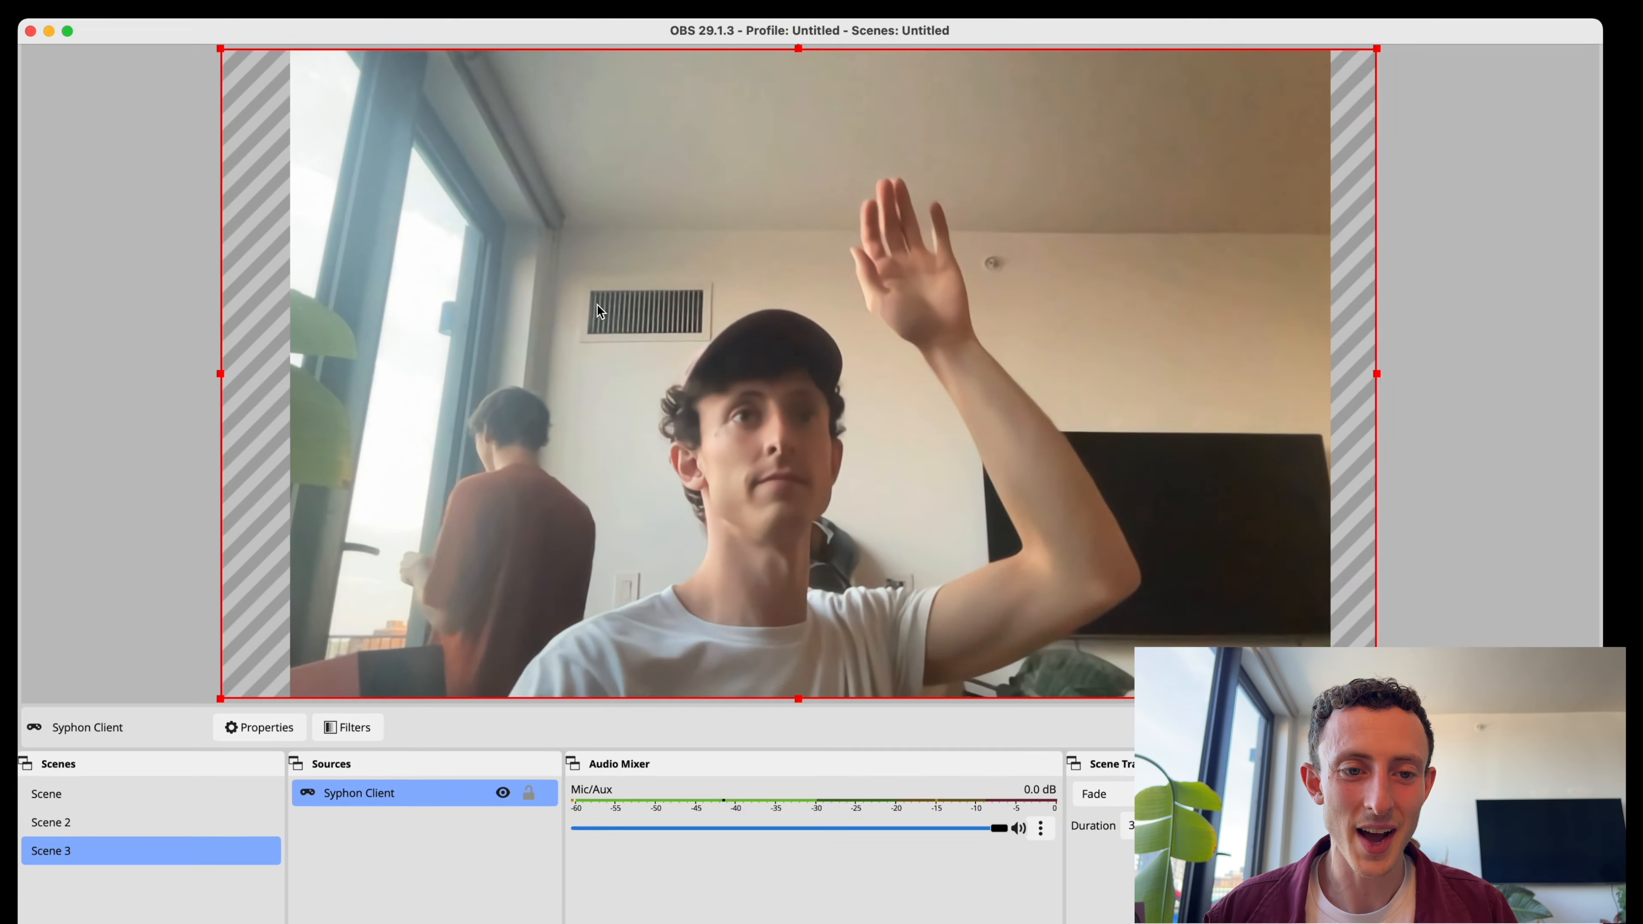
mouse_move(224, 47)
mouse_down()
mouse_move(311, 63)
mouse_move(297, 88)
mouse_move(223, 46)
mouse_up()
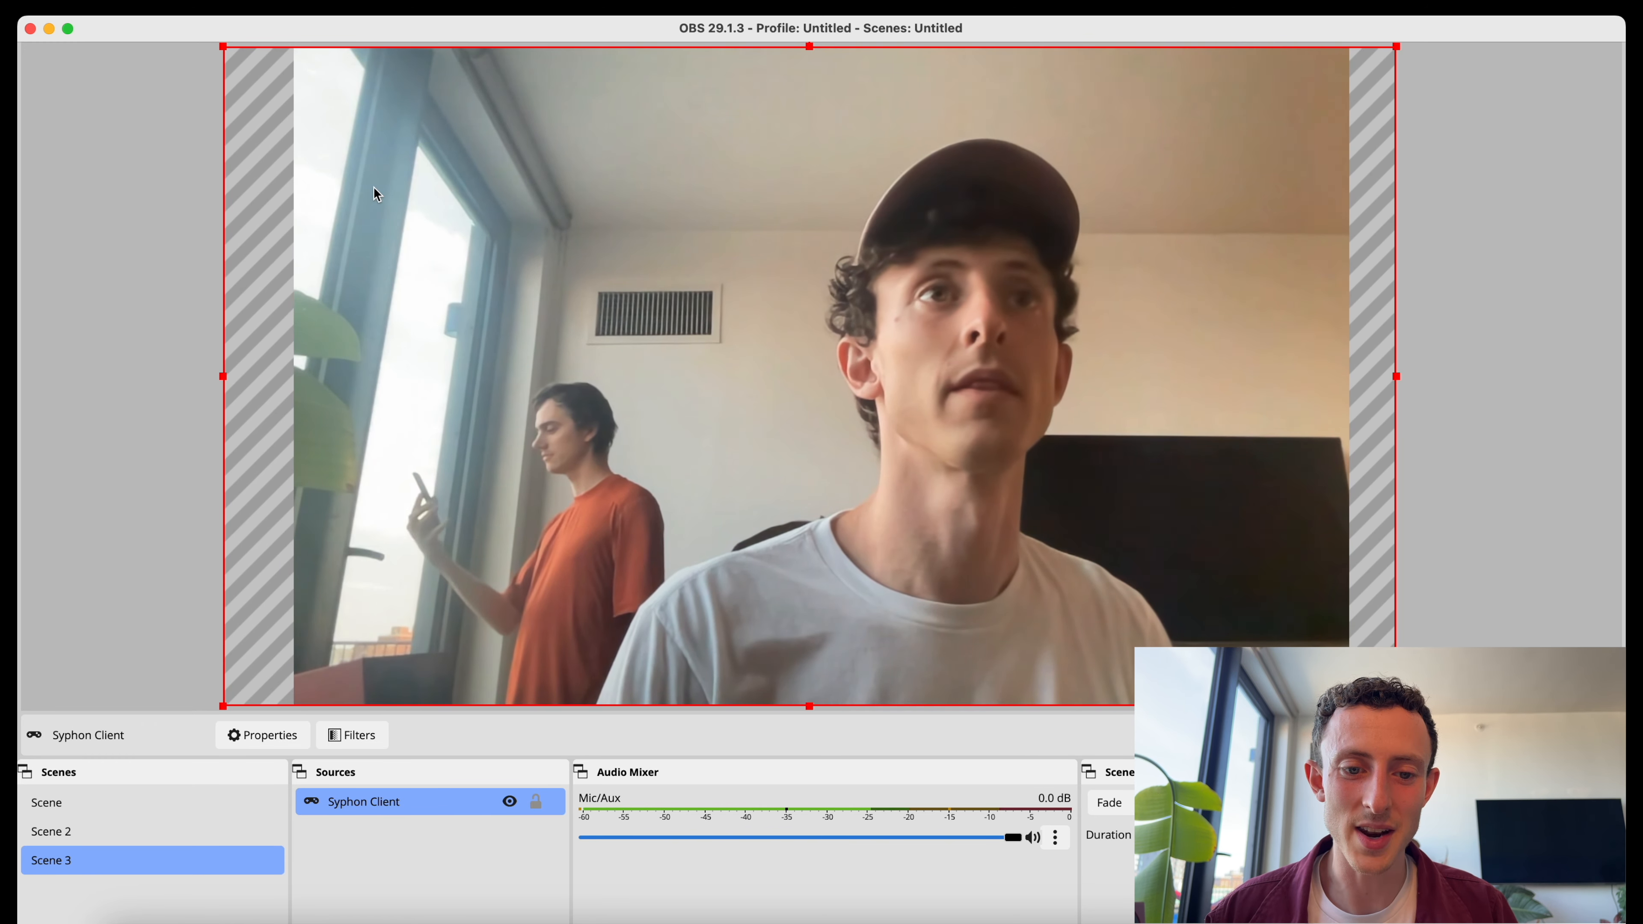
key(ctrl+Up)
click(1004, 275)
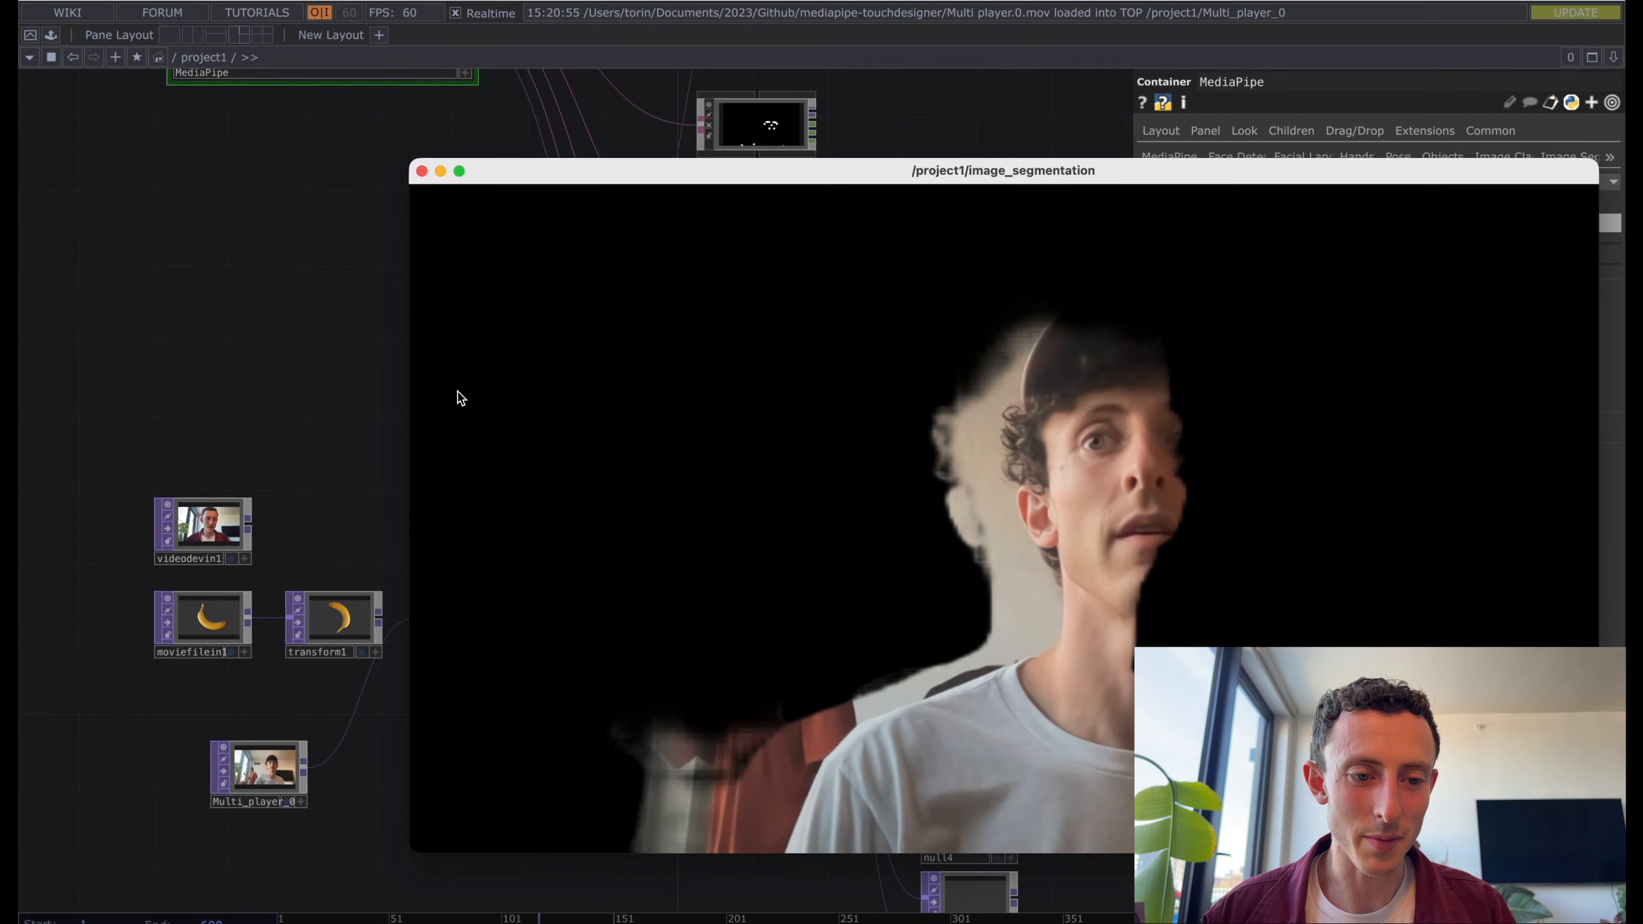
Arrange the OBS and image_segmentation windows for comparison, and shift the Syphon Client source so its left edge meets the canvas edge.
mouse_move(147, 574)
drag(146, 575, 840, 427)
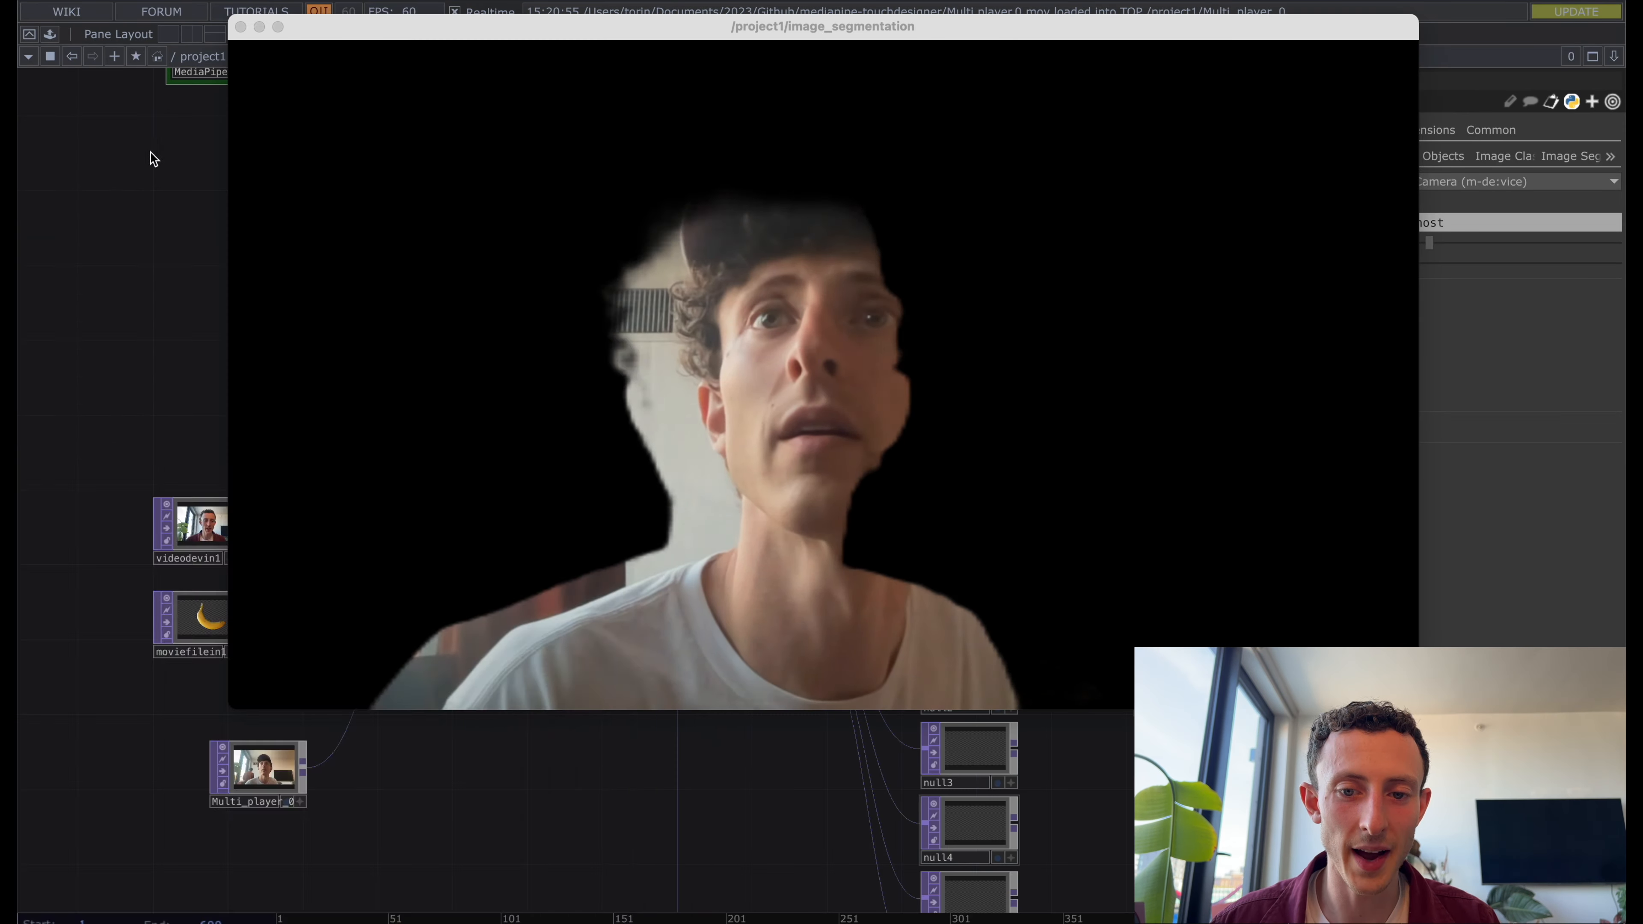
drag(165, 522, 1490, 303)
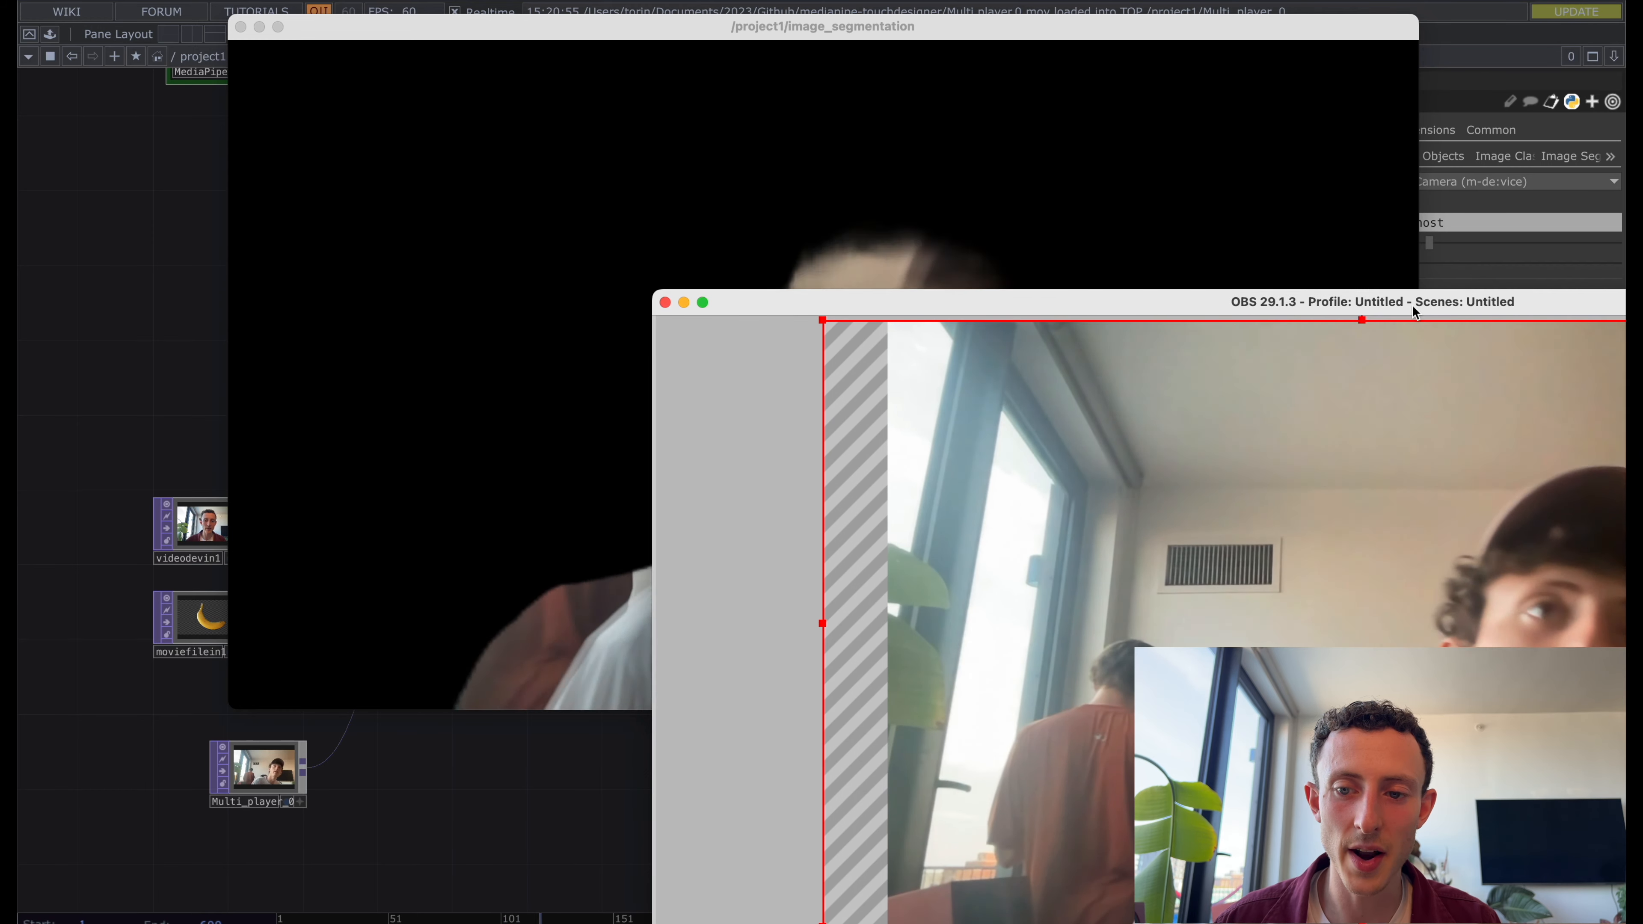
drag(900, 301, 1053, 110)
drag(781, 28, 405, 125)
click(1182, 312)
drag(1182, 312, 1231, 321)
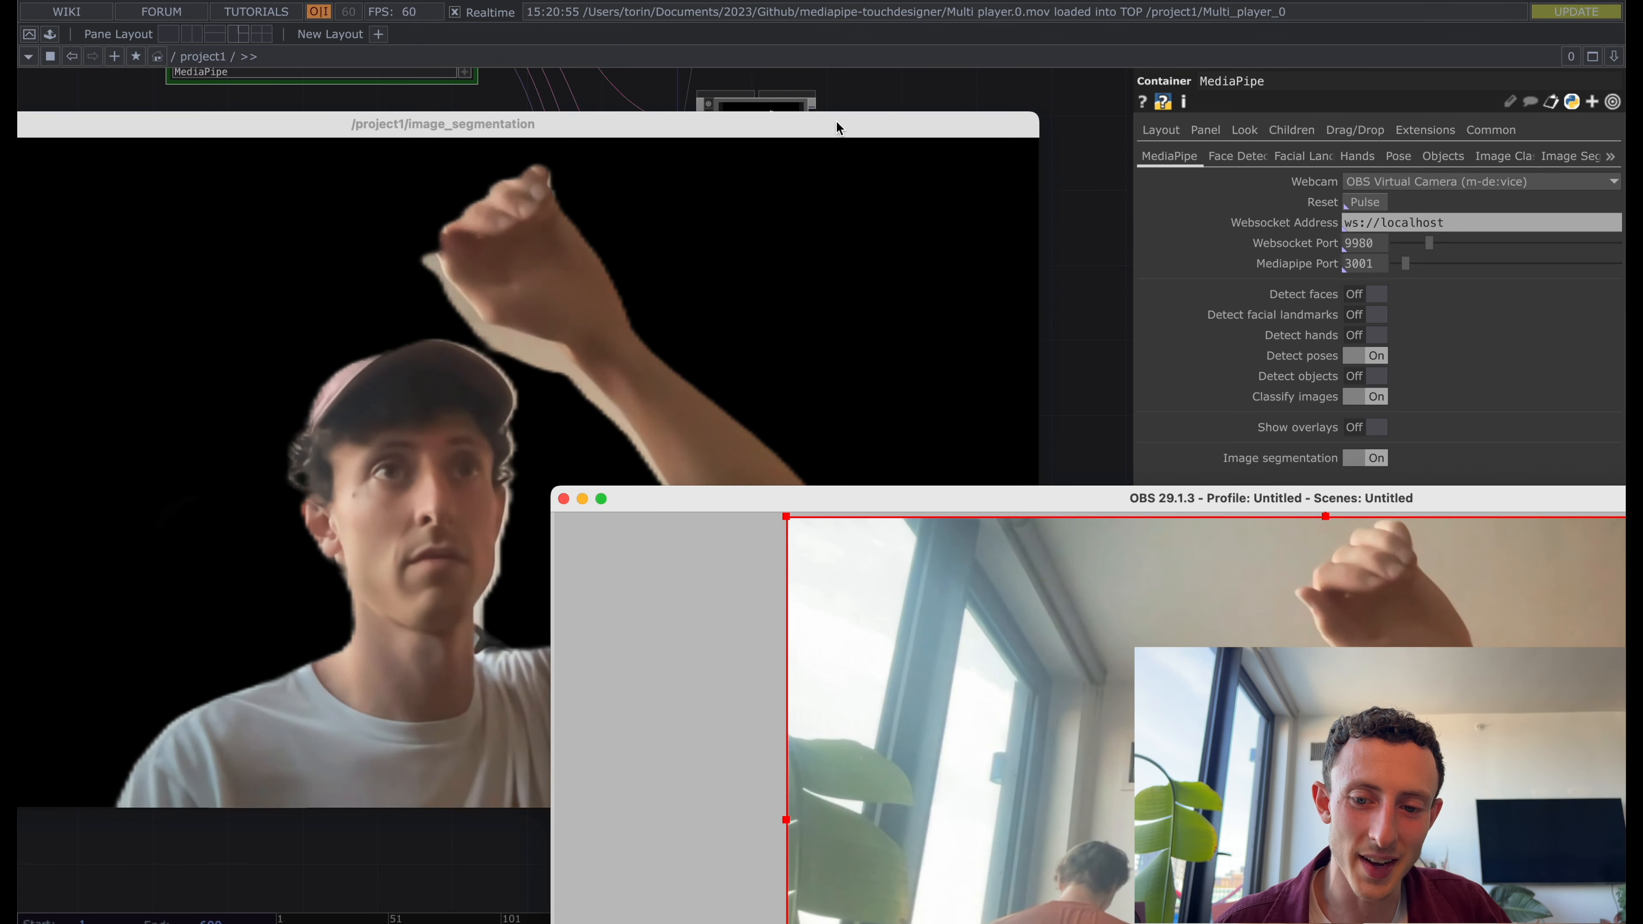
Examine the base and output resolutions in OBS's video settings, and close the settings unchanged.
drag(1066, 492, 771, 92)
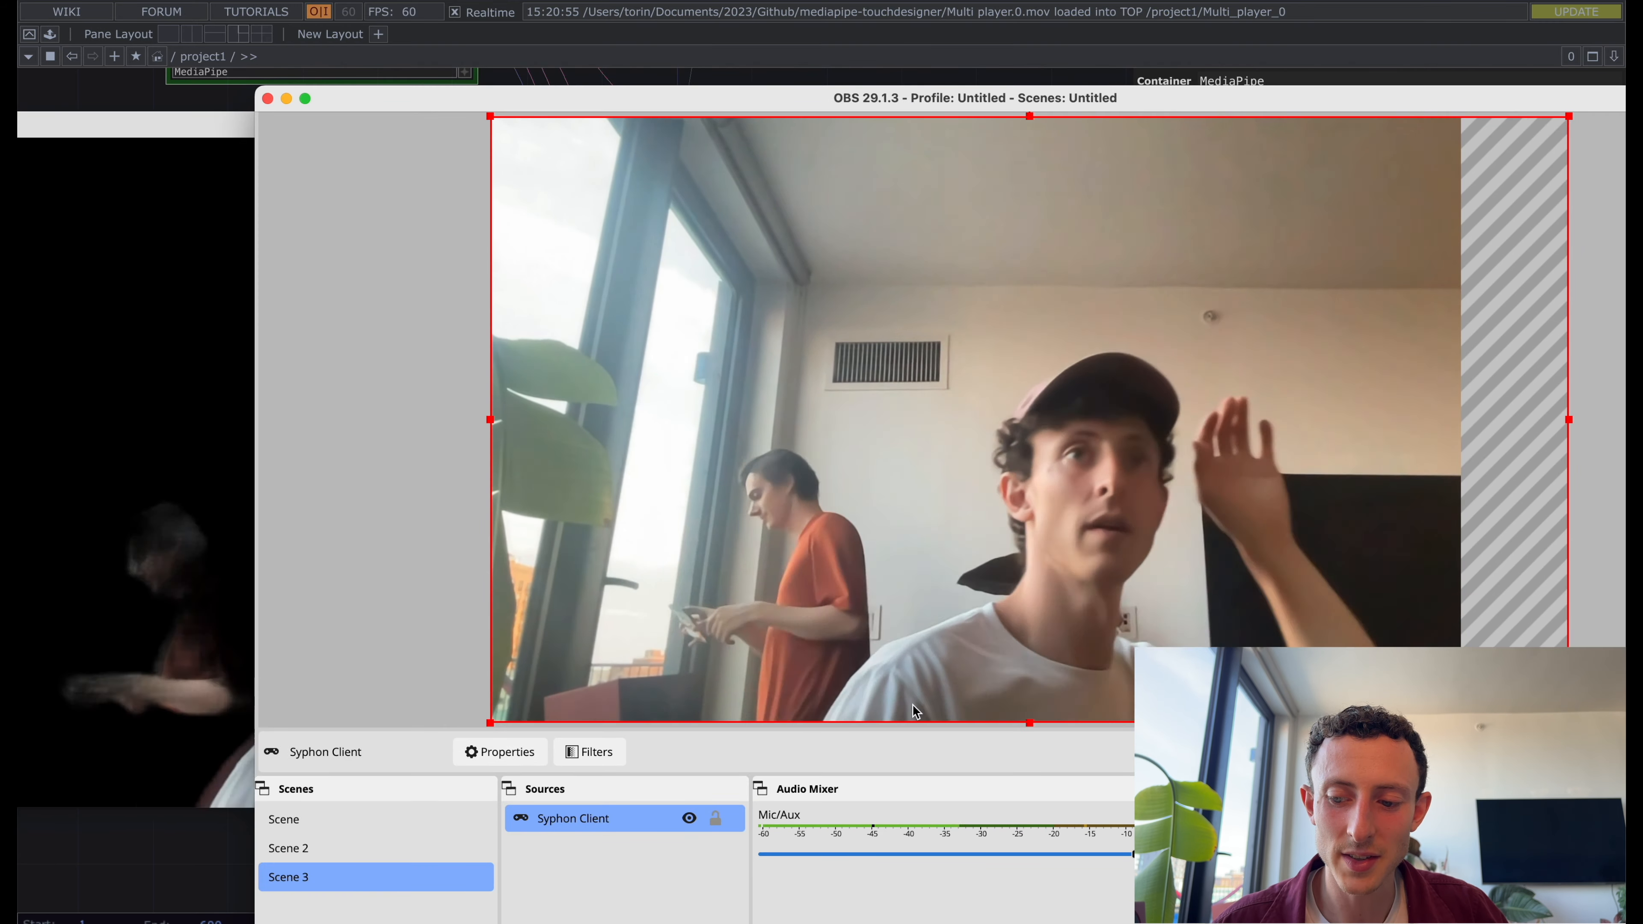
key(super+comma)
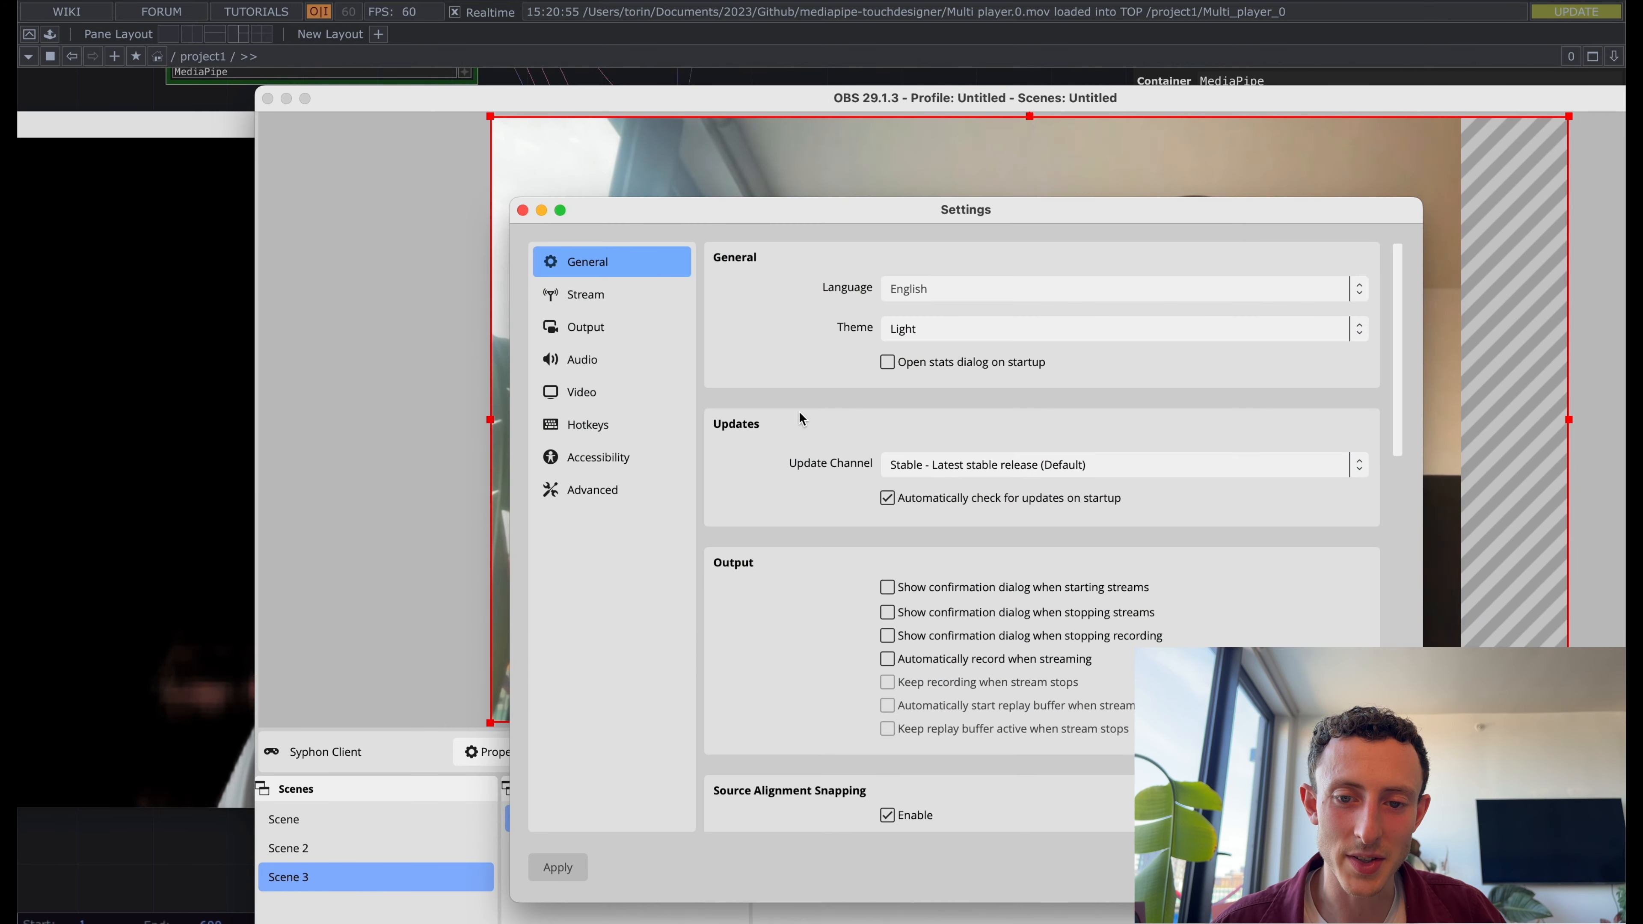
click(570, 392)
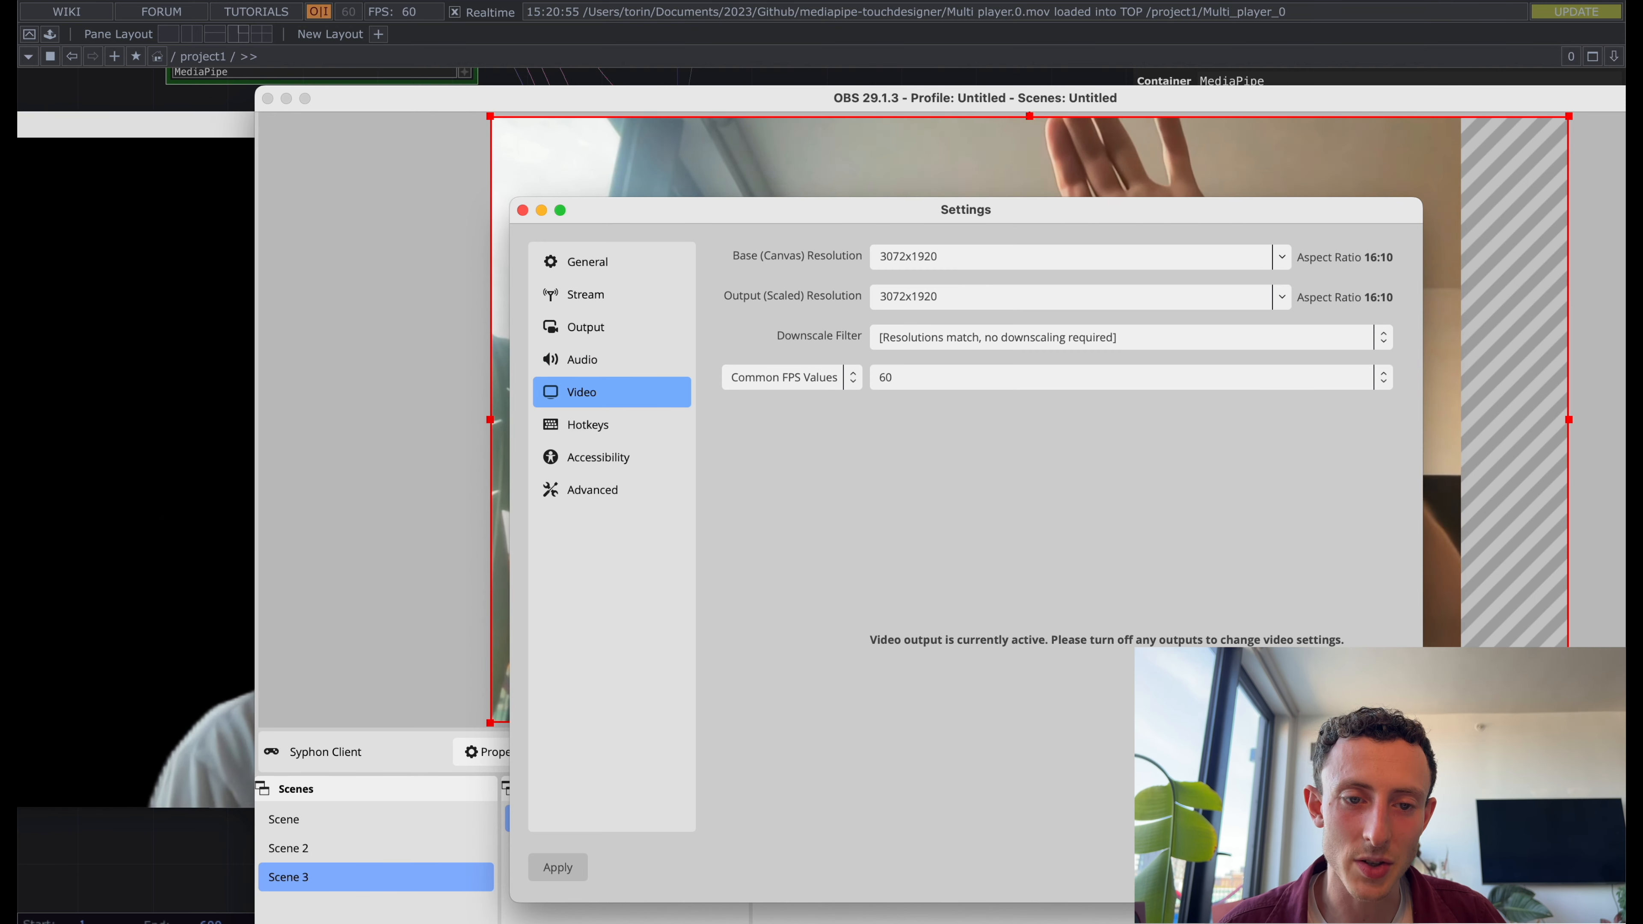
click(523, 211)
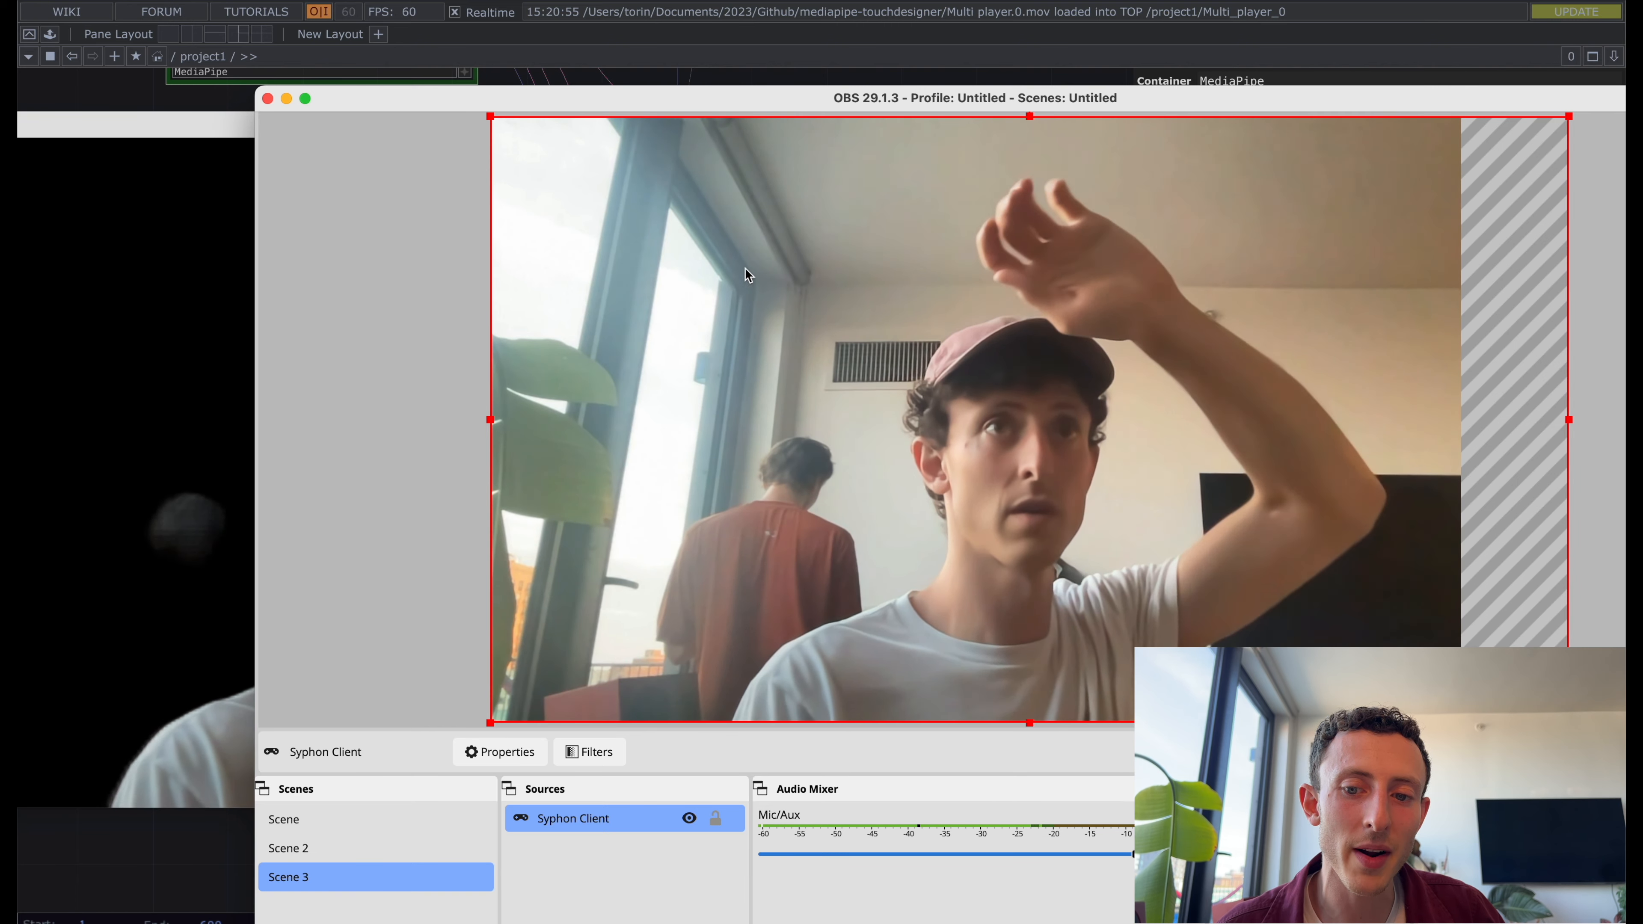
Back in TouchDesigner, turn off MediaPipe's image segmentation and turn on detection of faces, facial landmarks and objects.
click(154, 448)
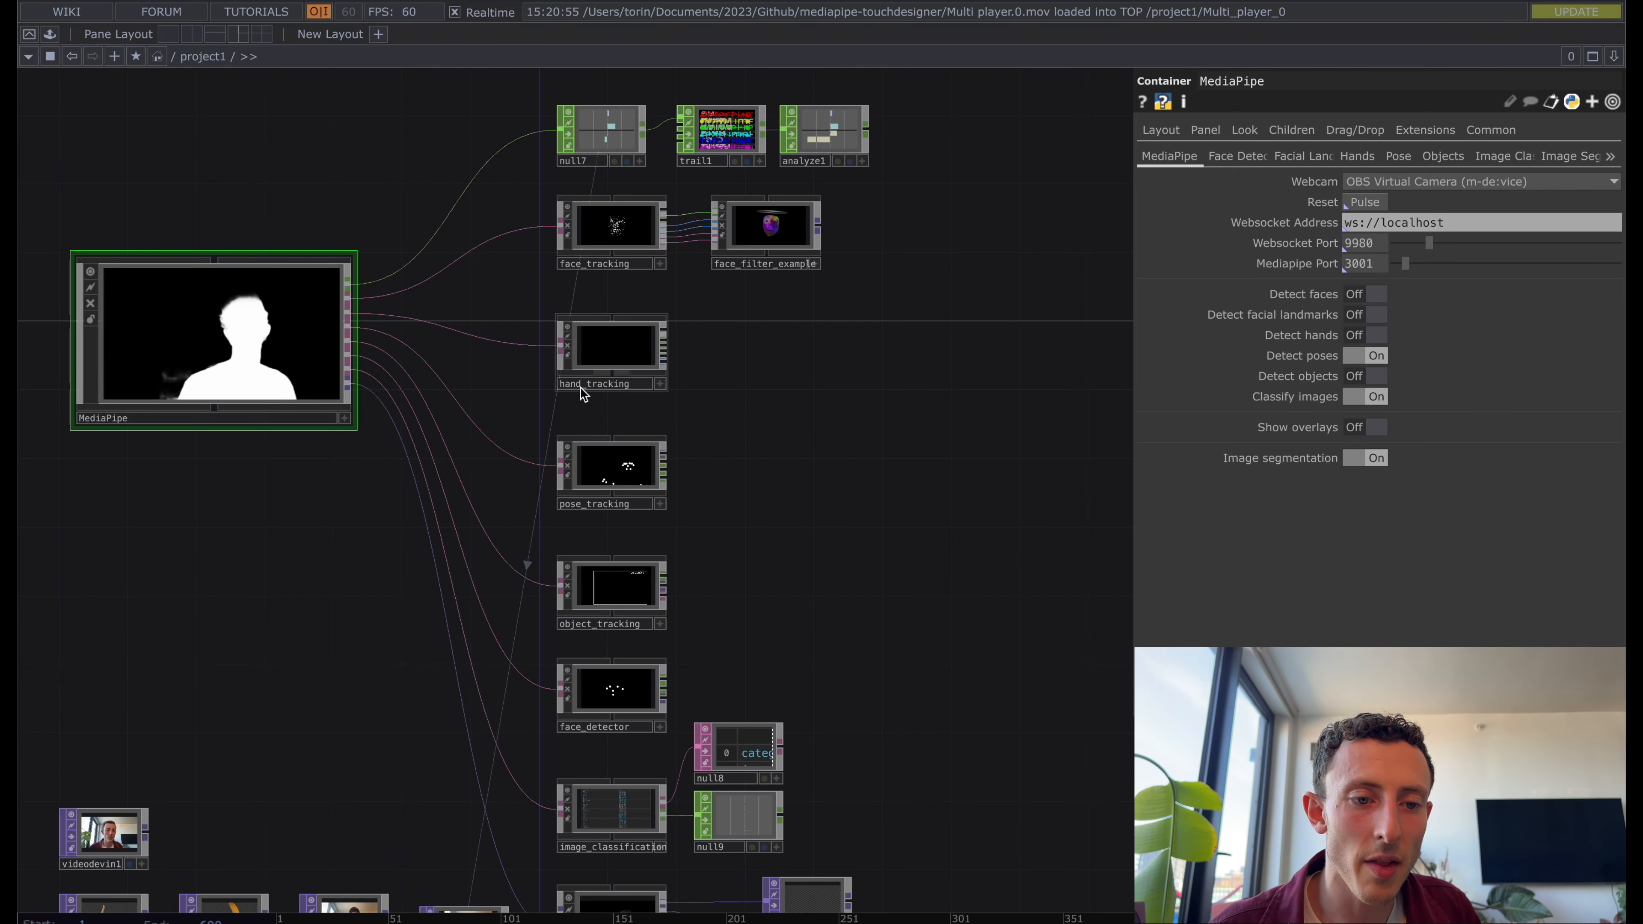
click(1352, 460)
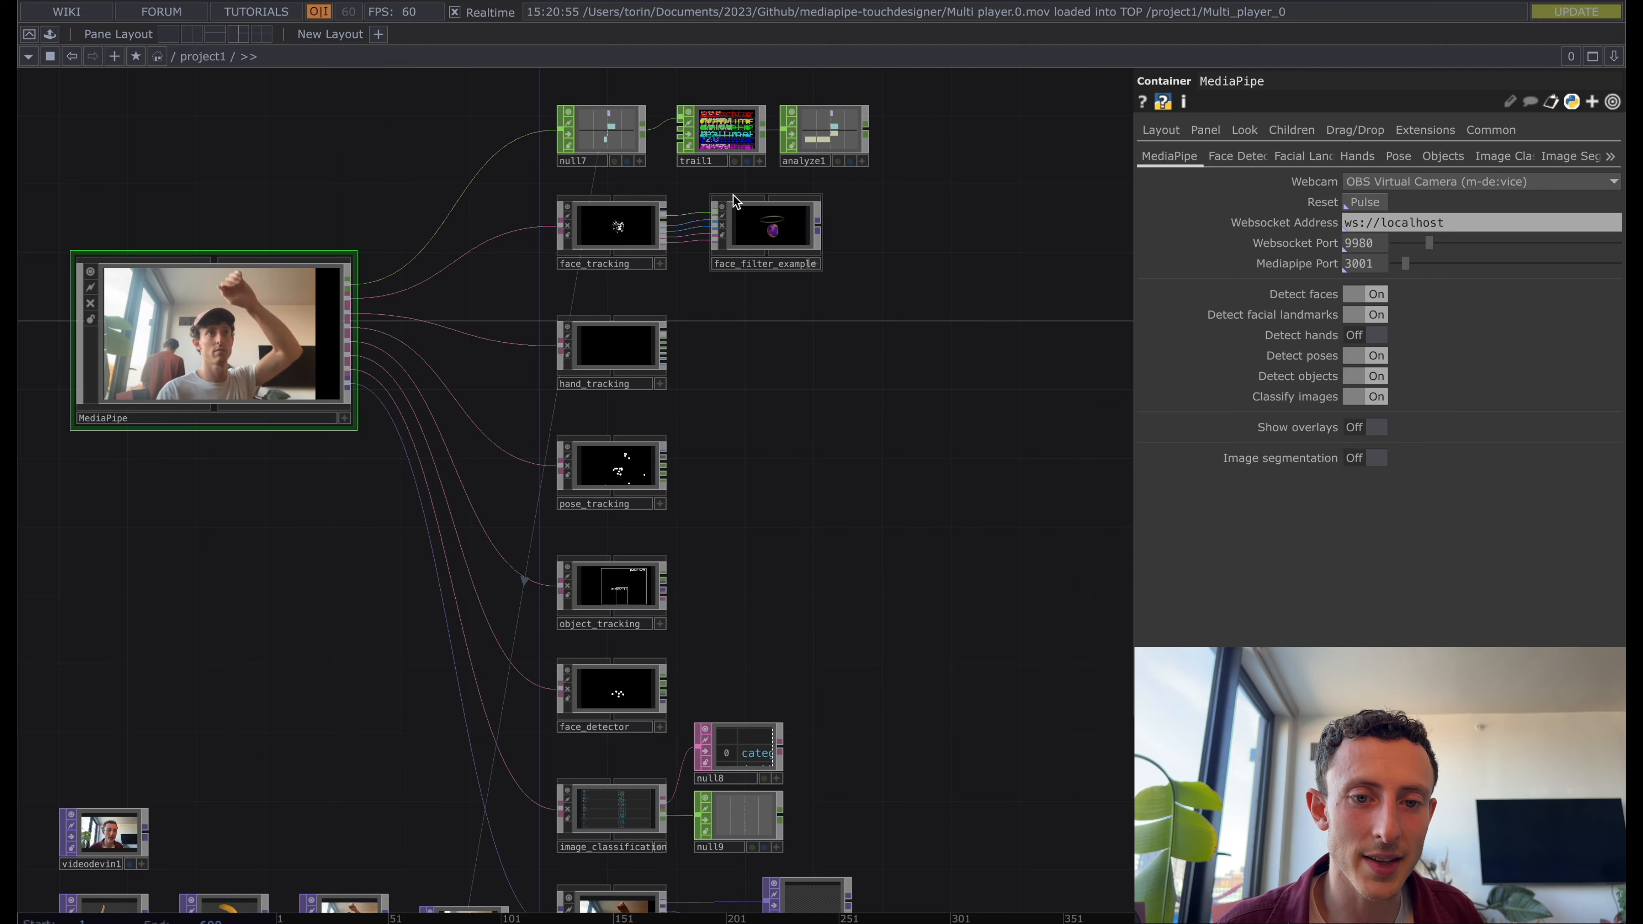
scroll(594, 201, up, 10)
scroll(317, 205, down, 10)
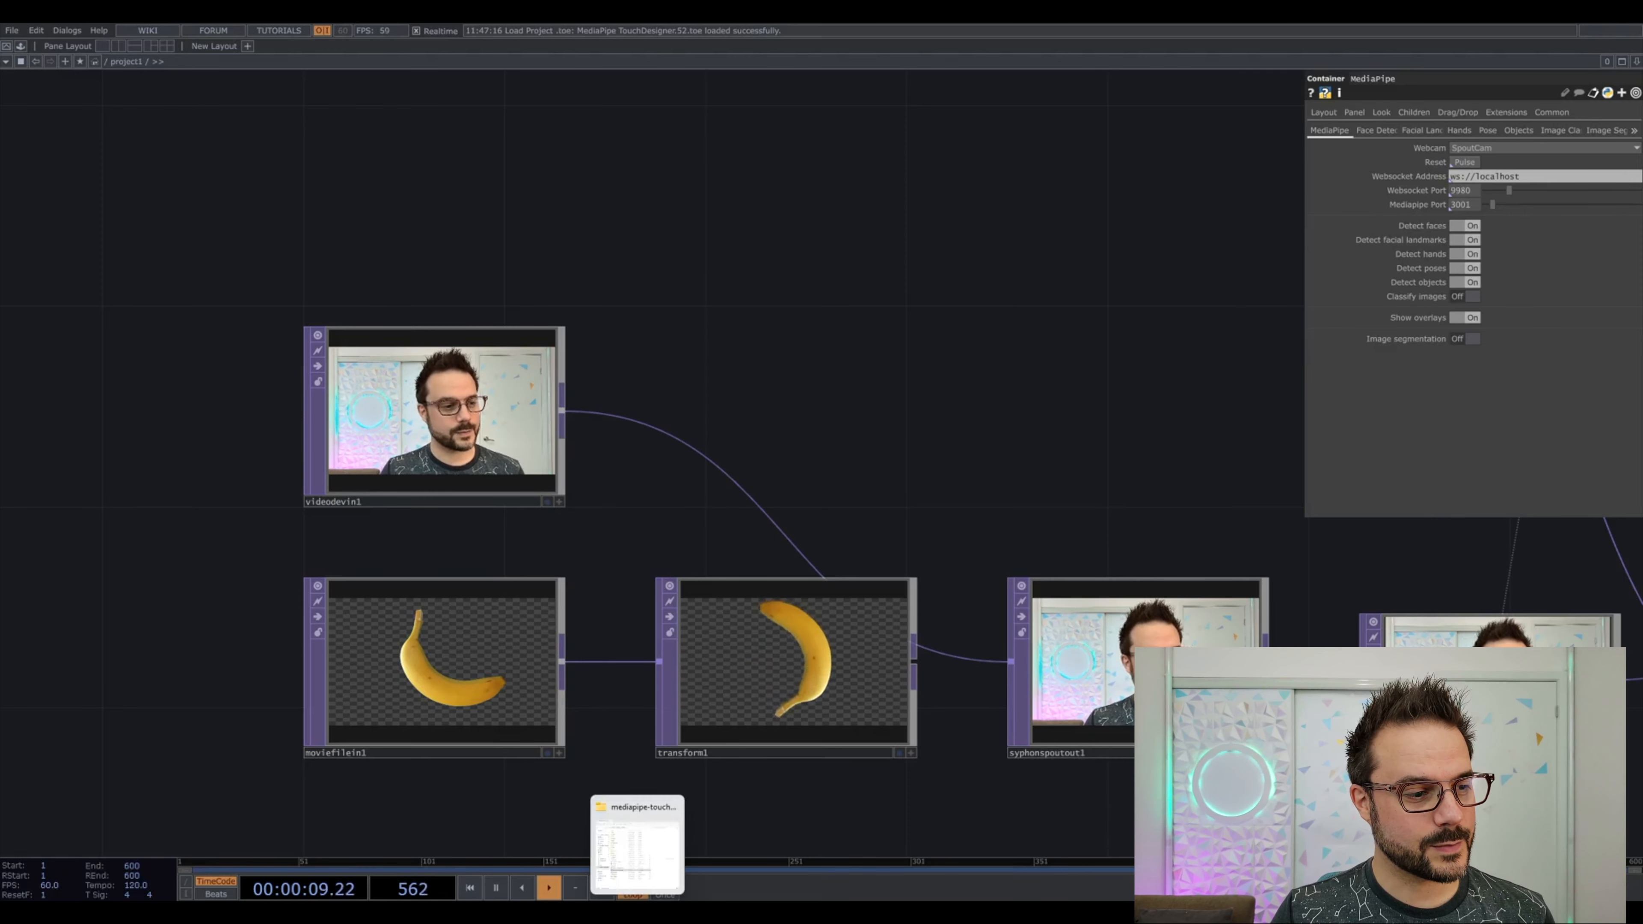
Switch to the browser and follow the Spout website's downloads to the SpoutCam download.
mouse_move(666, 919)
click(915, 866)
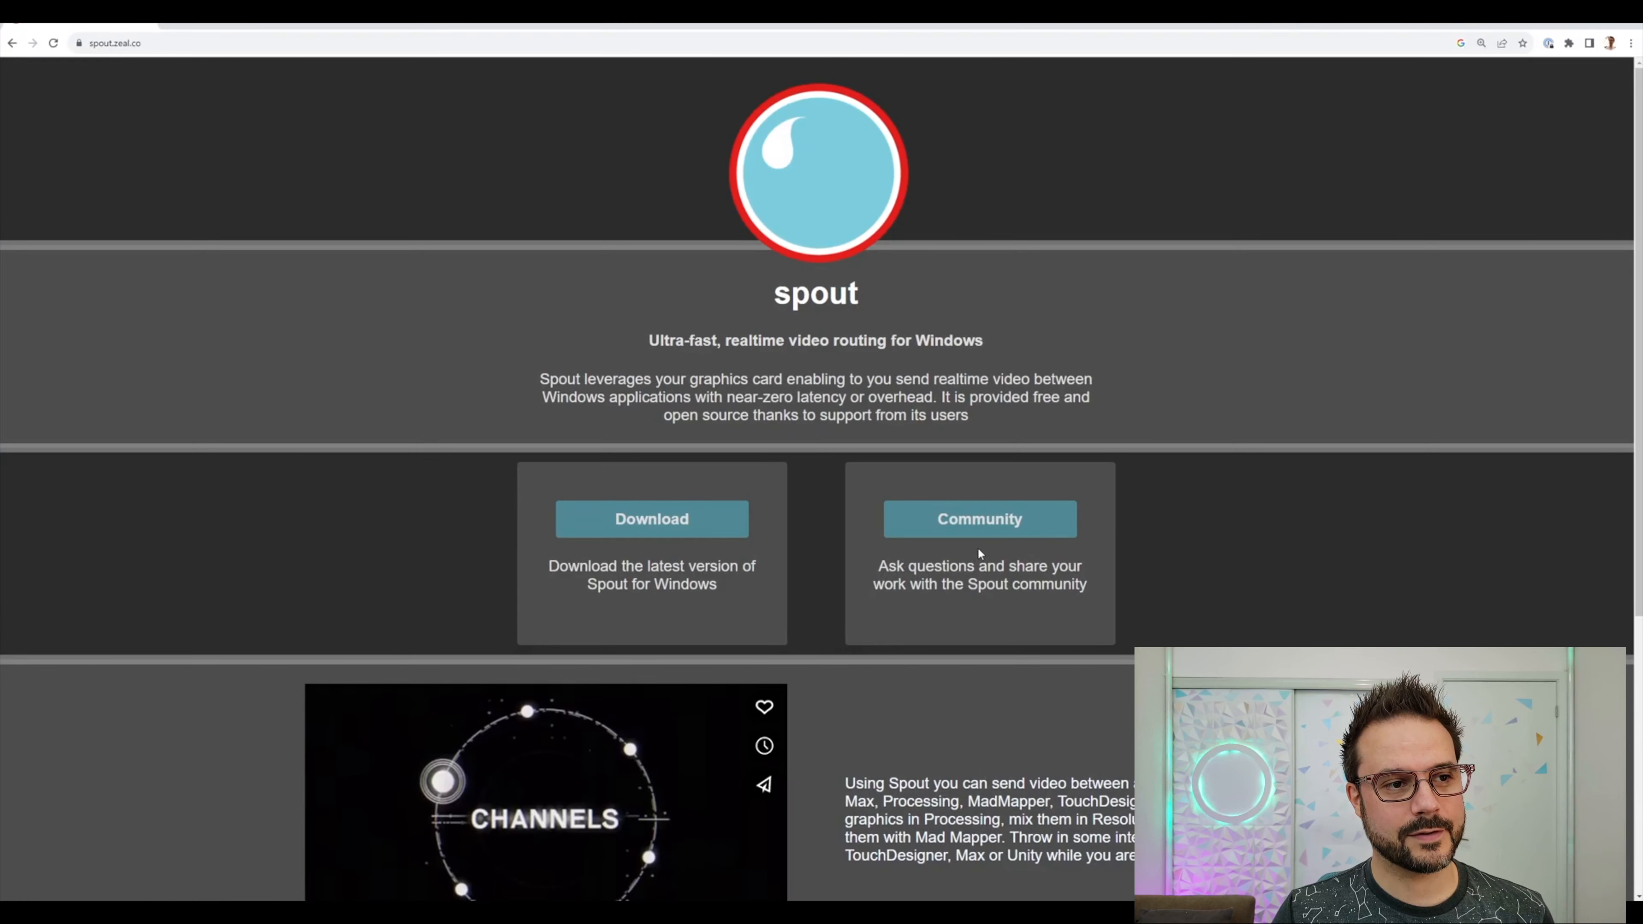
click(660, 522)
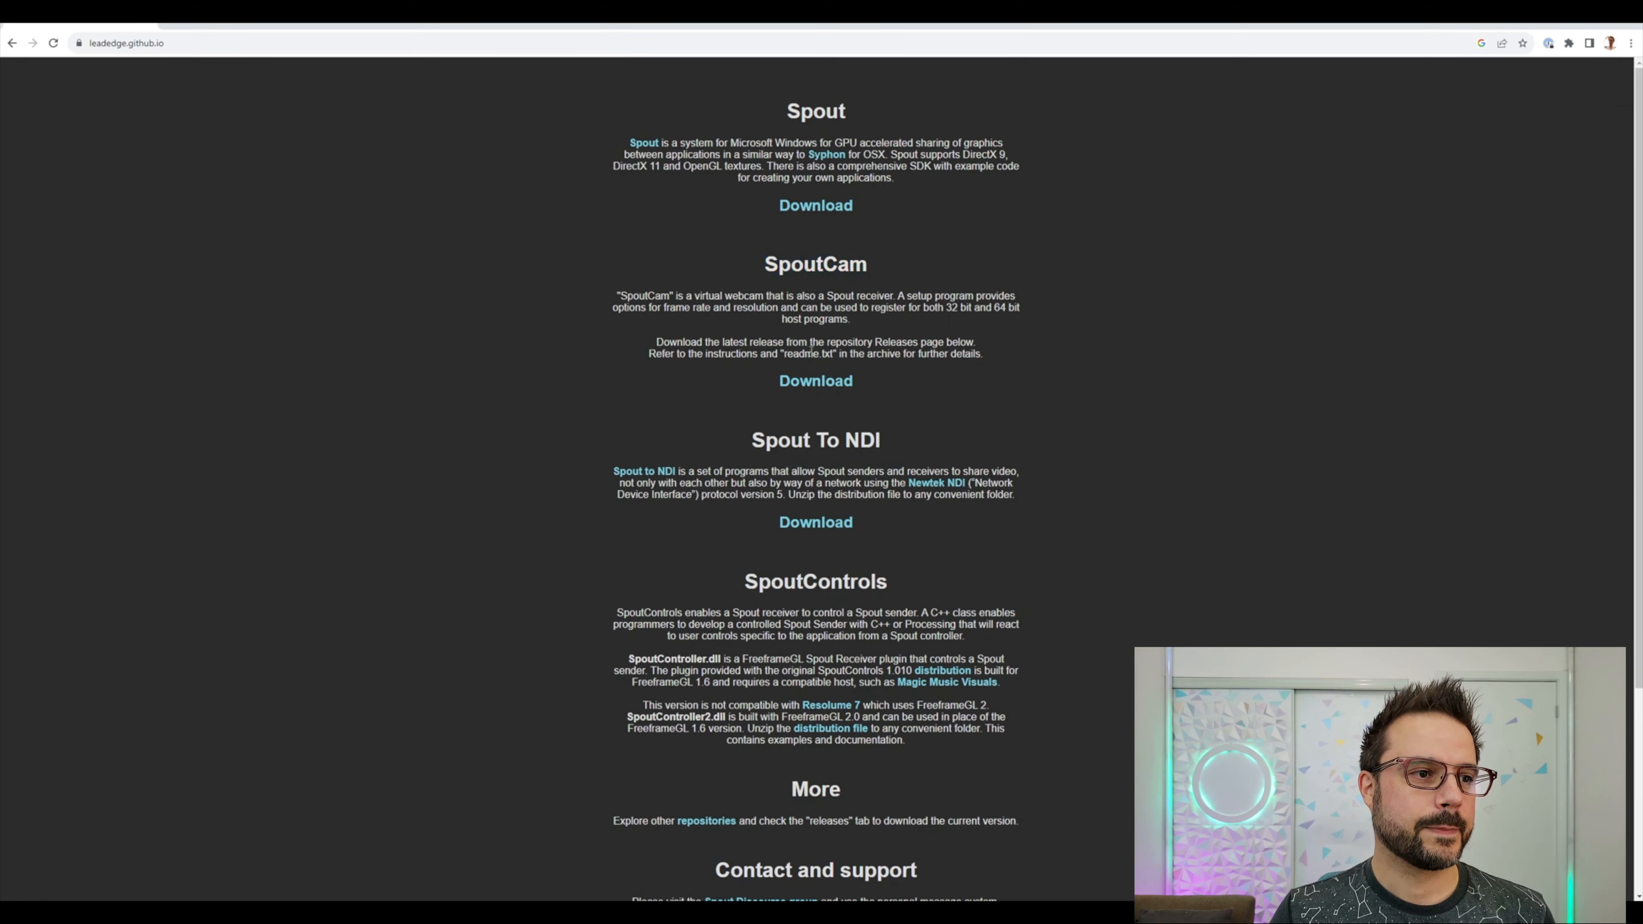
click(811, 382)
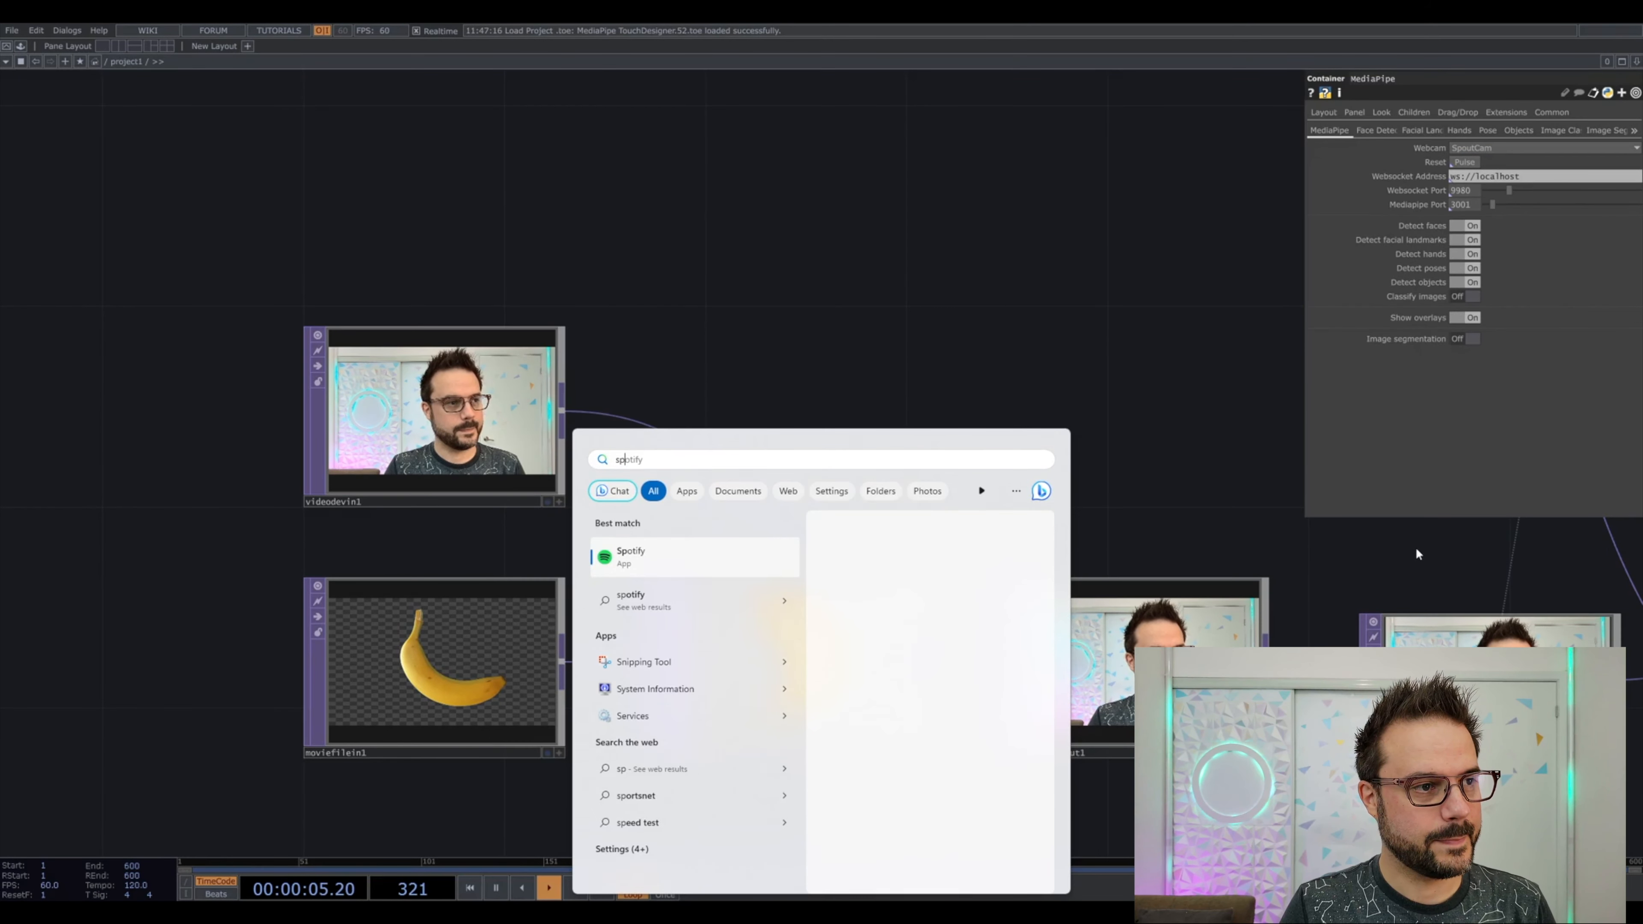
Search the computer for spoutcam and launch SpoutCamSettings.exe.
text(ca)
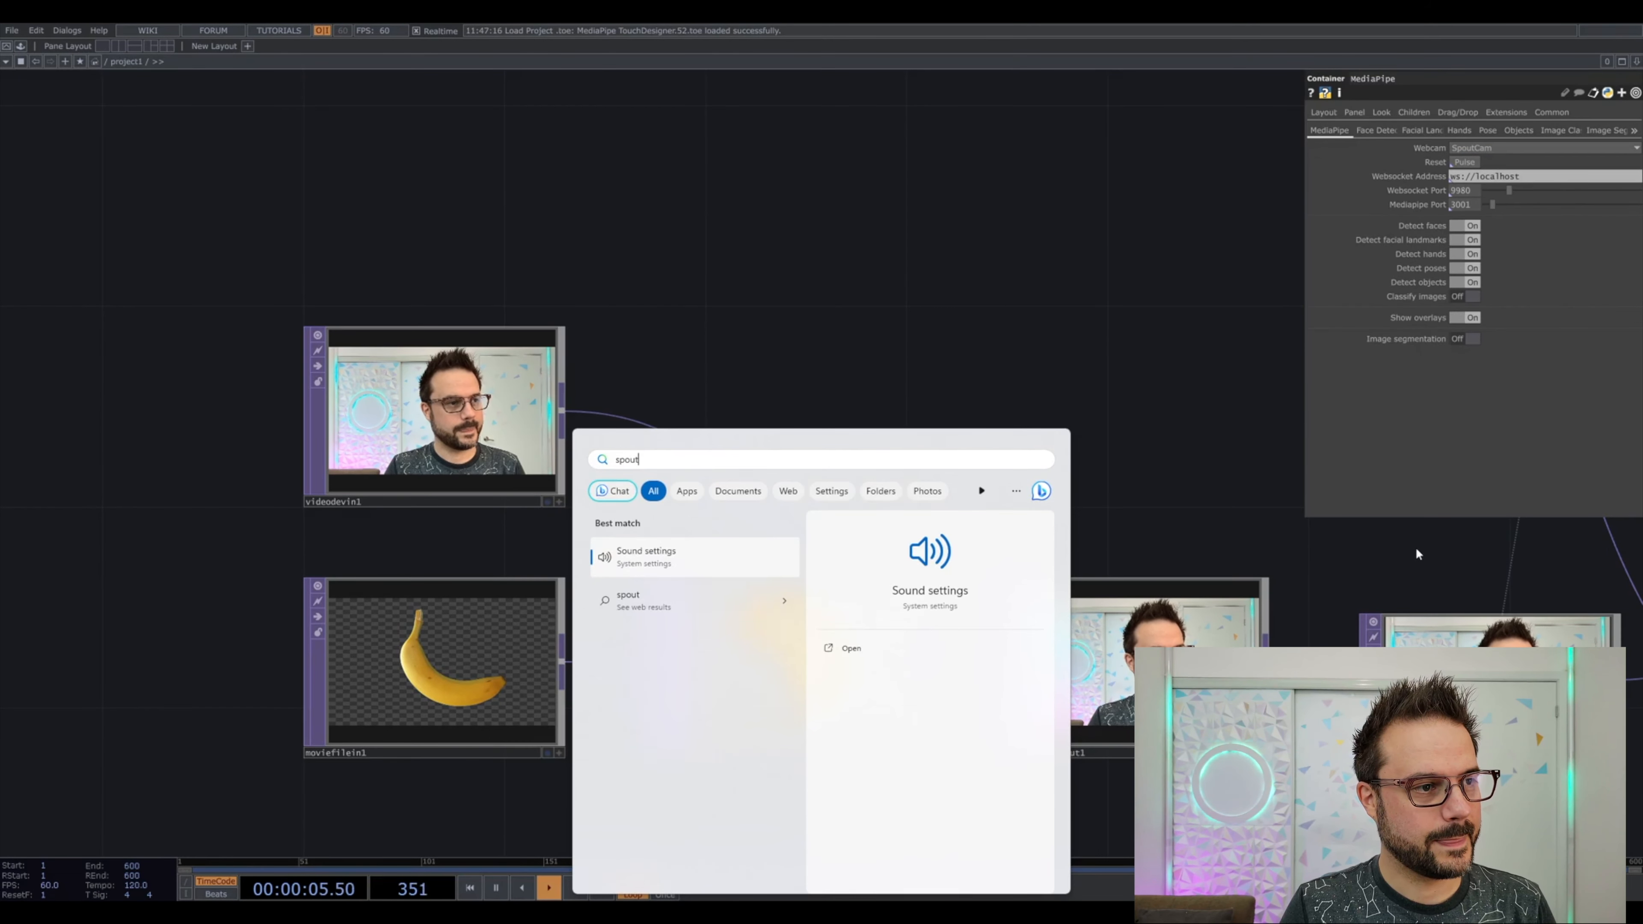
text(m)
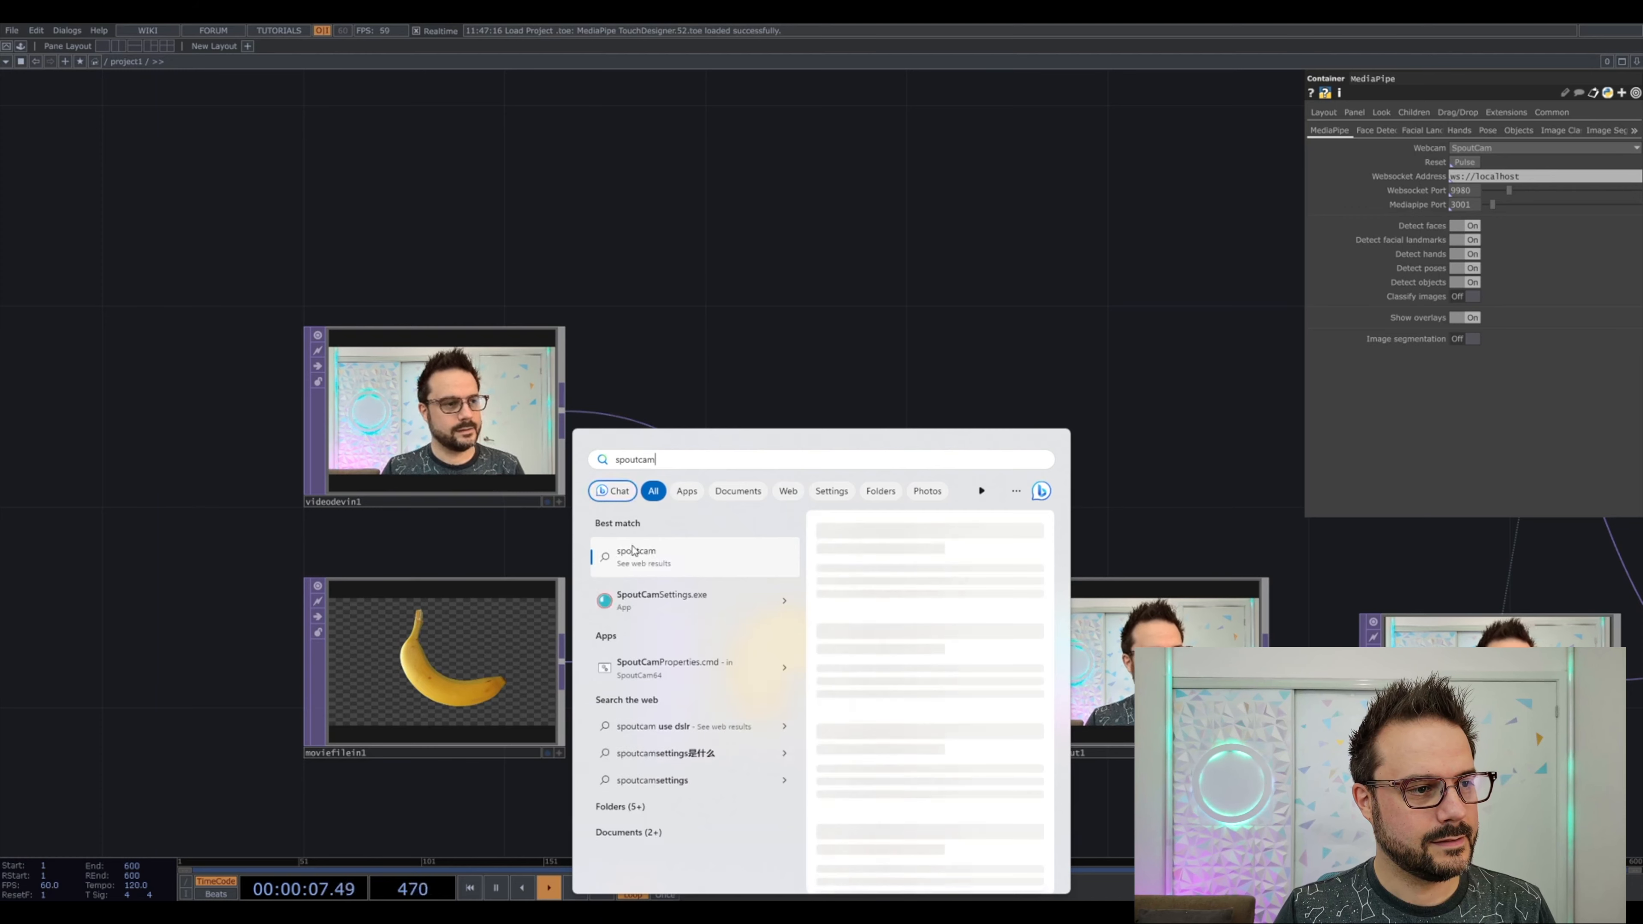
click(656, 602)
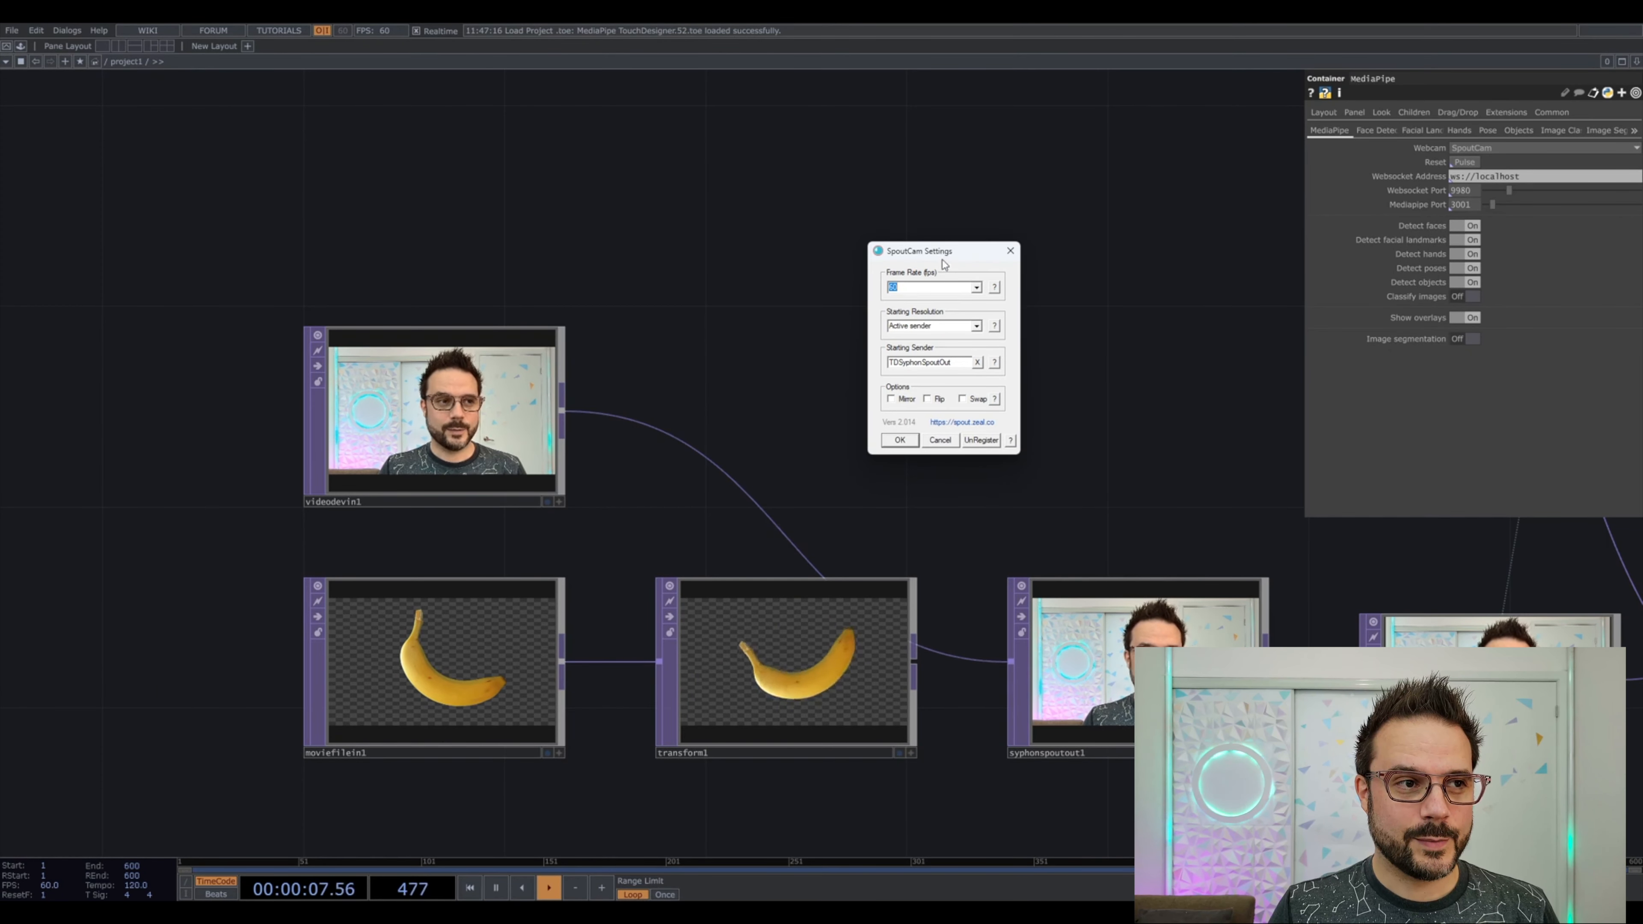
Set SpoutCam's frame rate to 30 fps, with Active sender as the starting resolution and TDSyphonSpoutOut as the starting sender.
click(977, 289)
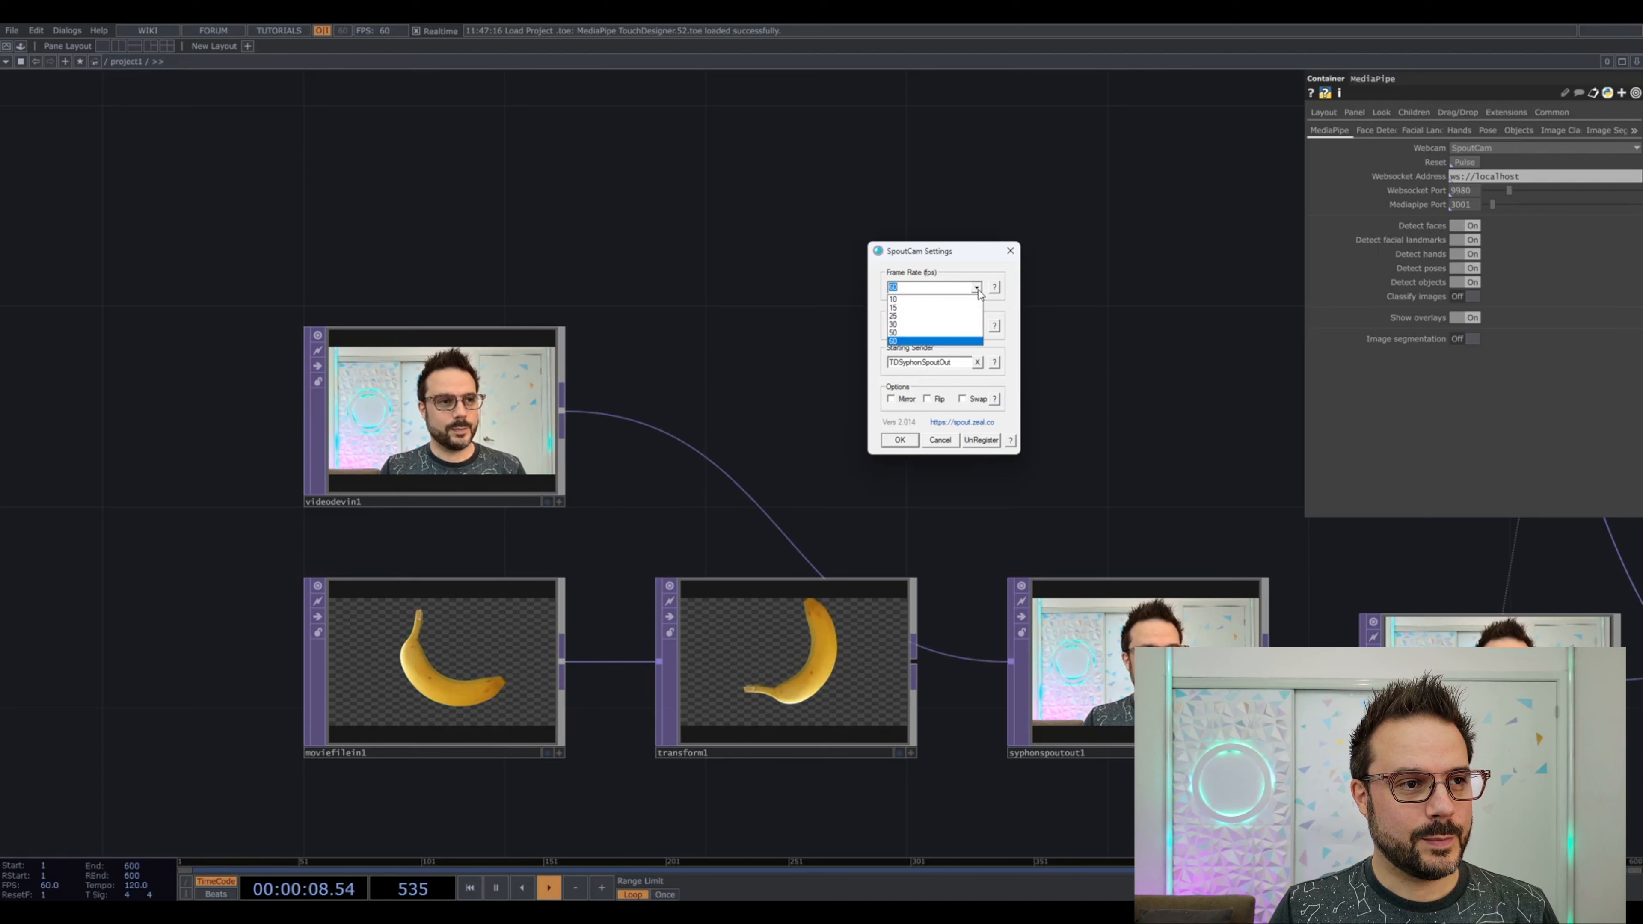
click(915, 326)
click(920, 288)
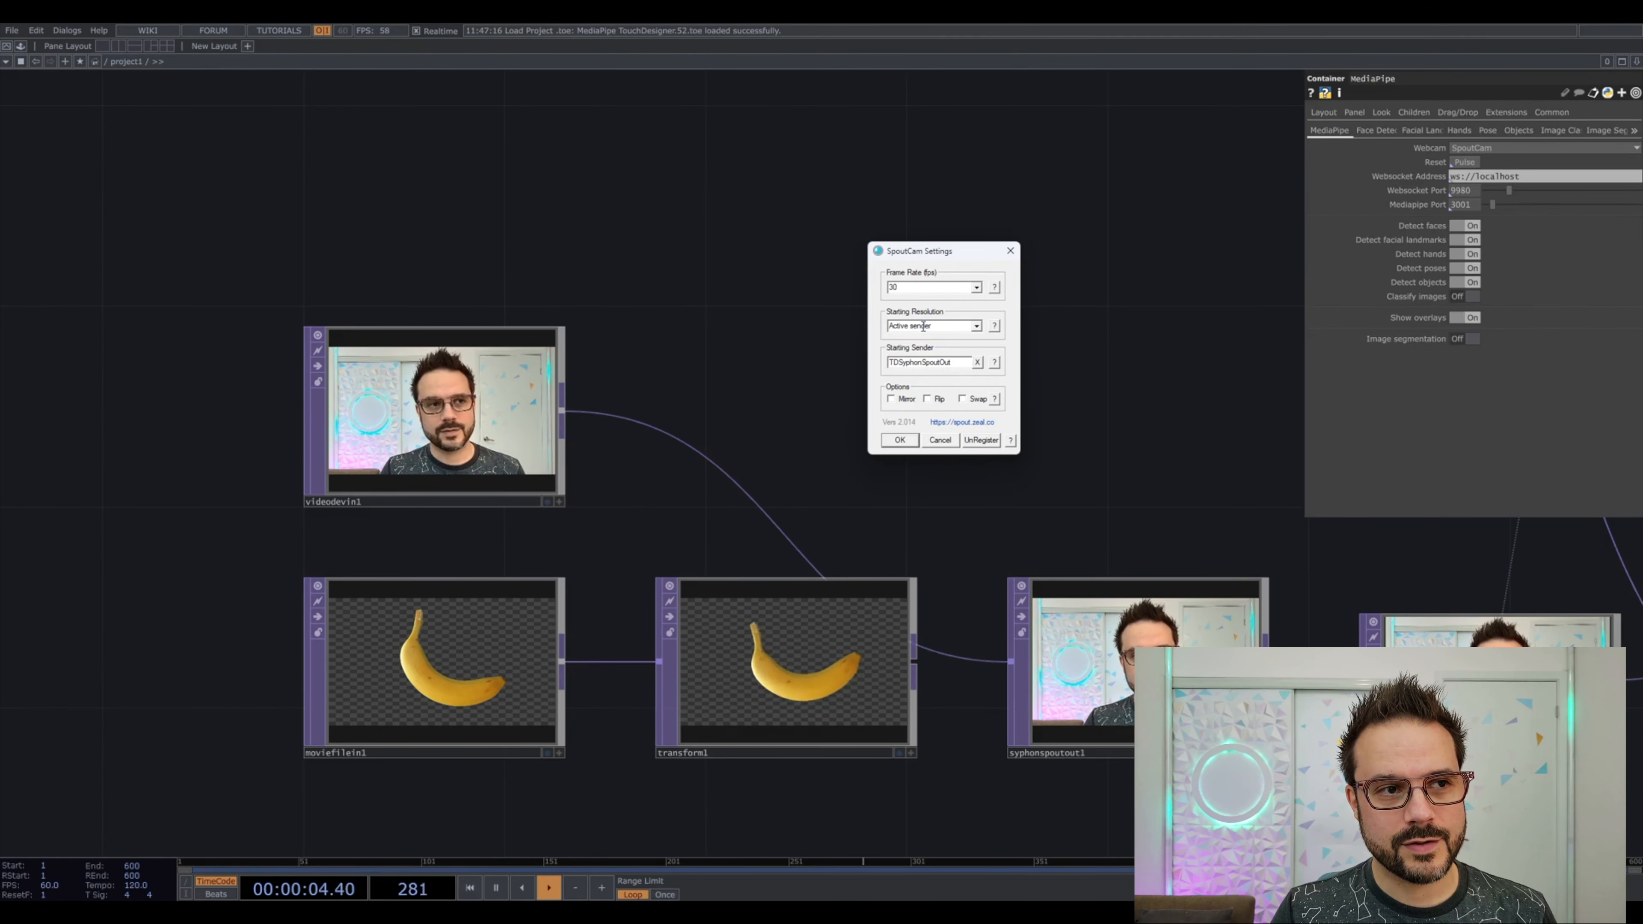
drag(928, 257, 1108, 254)
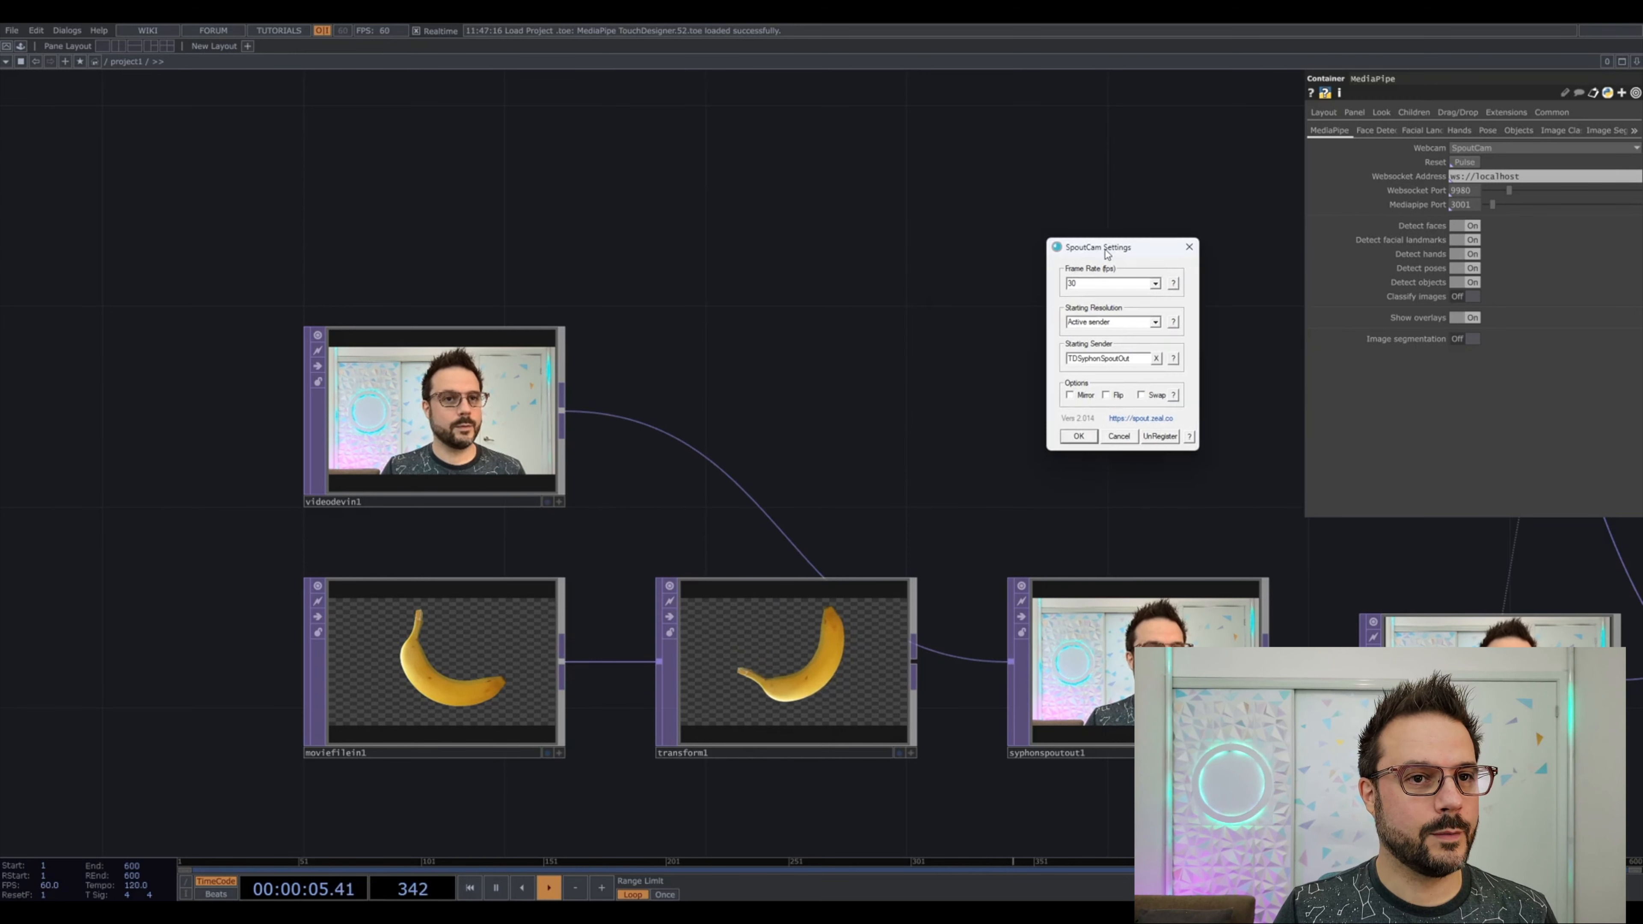
click(1125, 318)
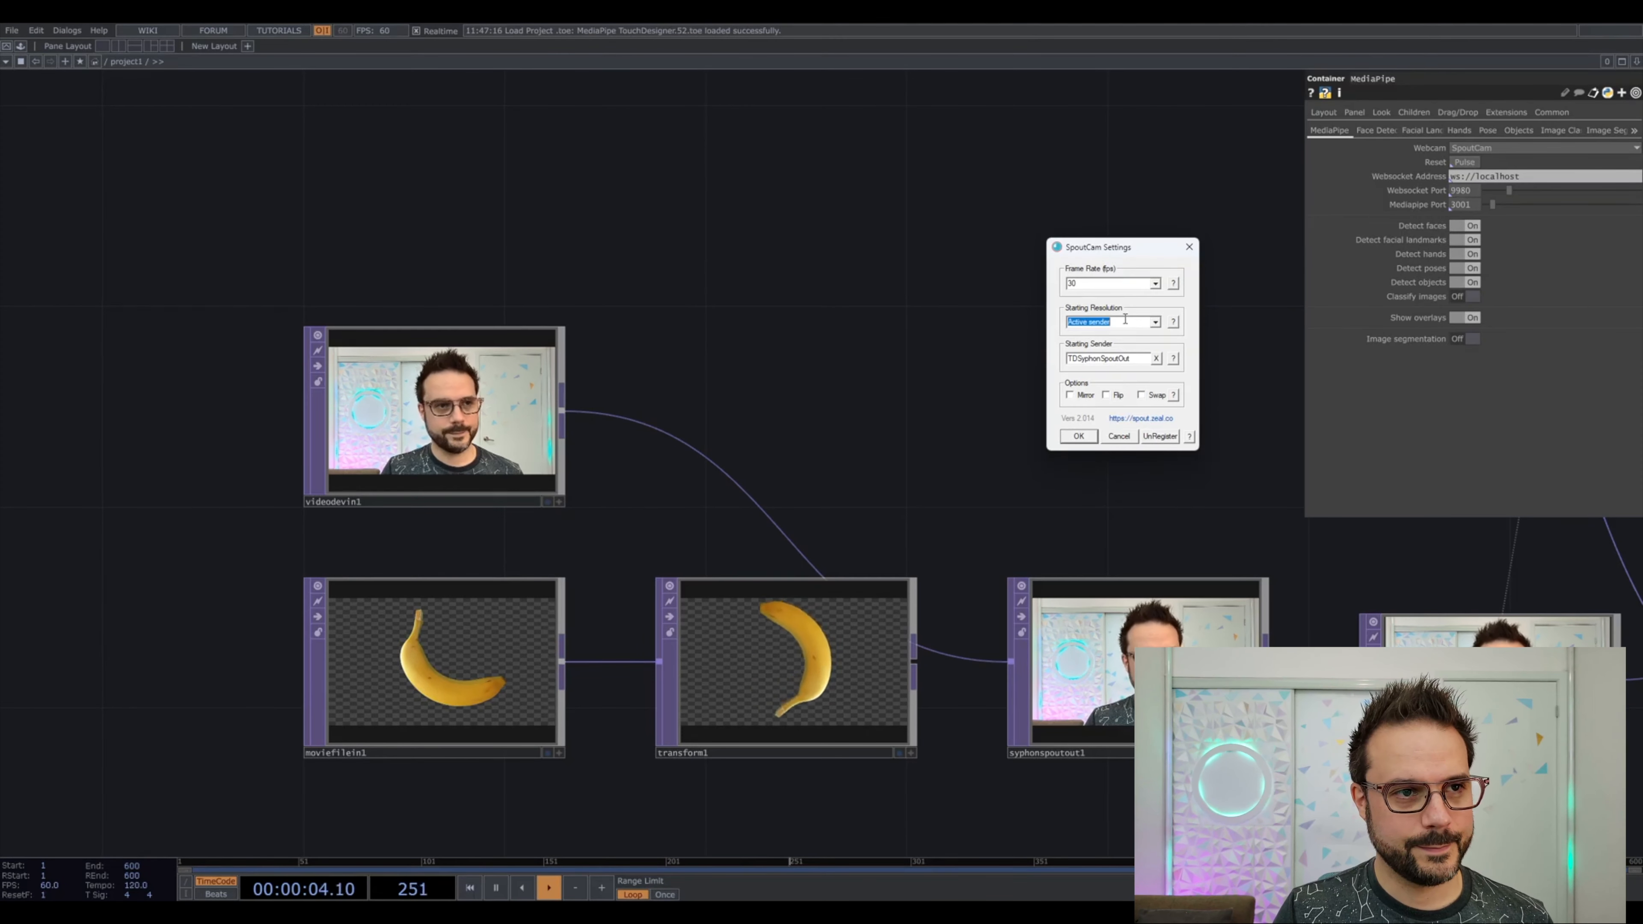
click(1136, 359)
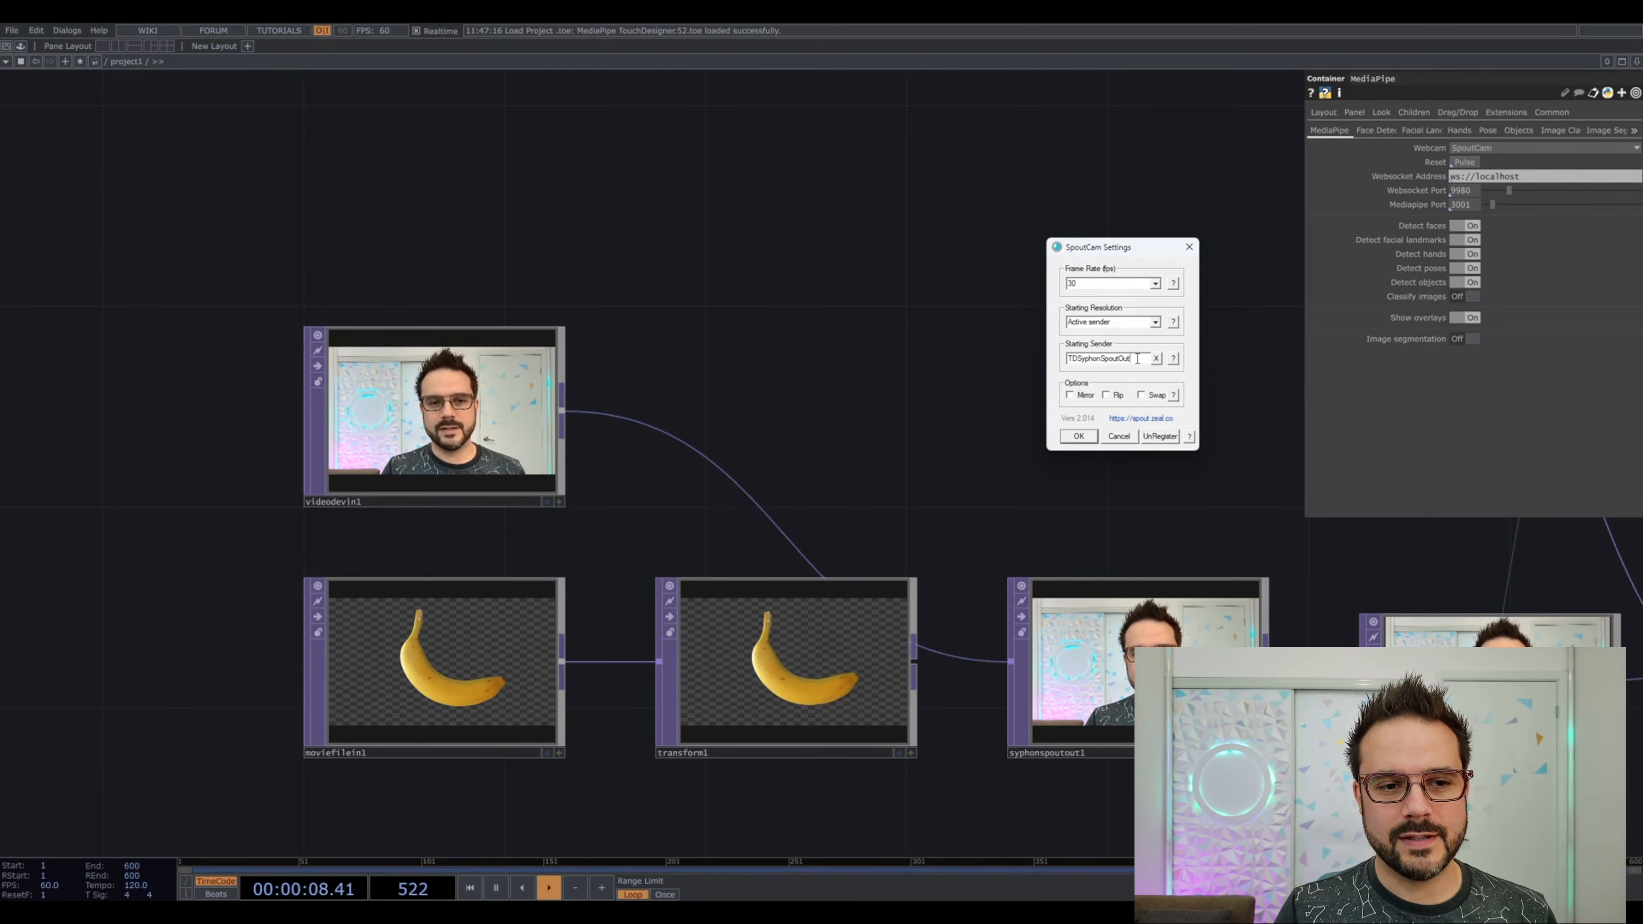
double_click(1136, 359)
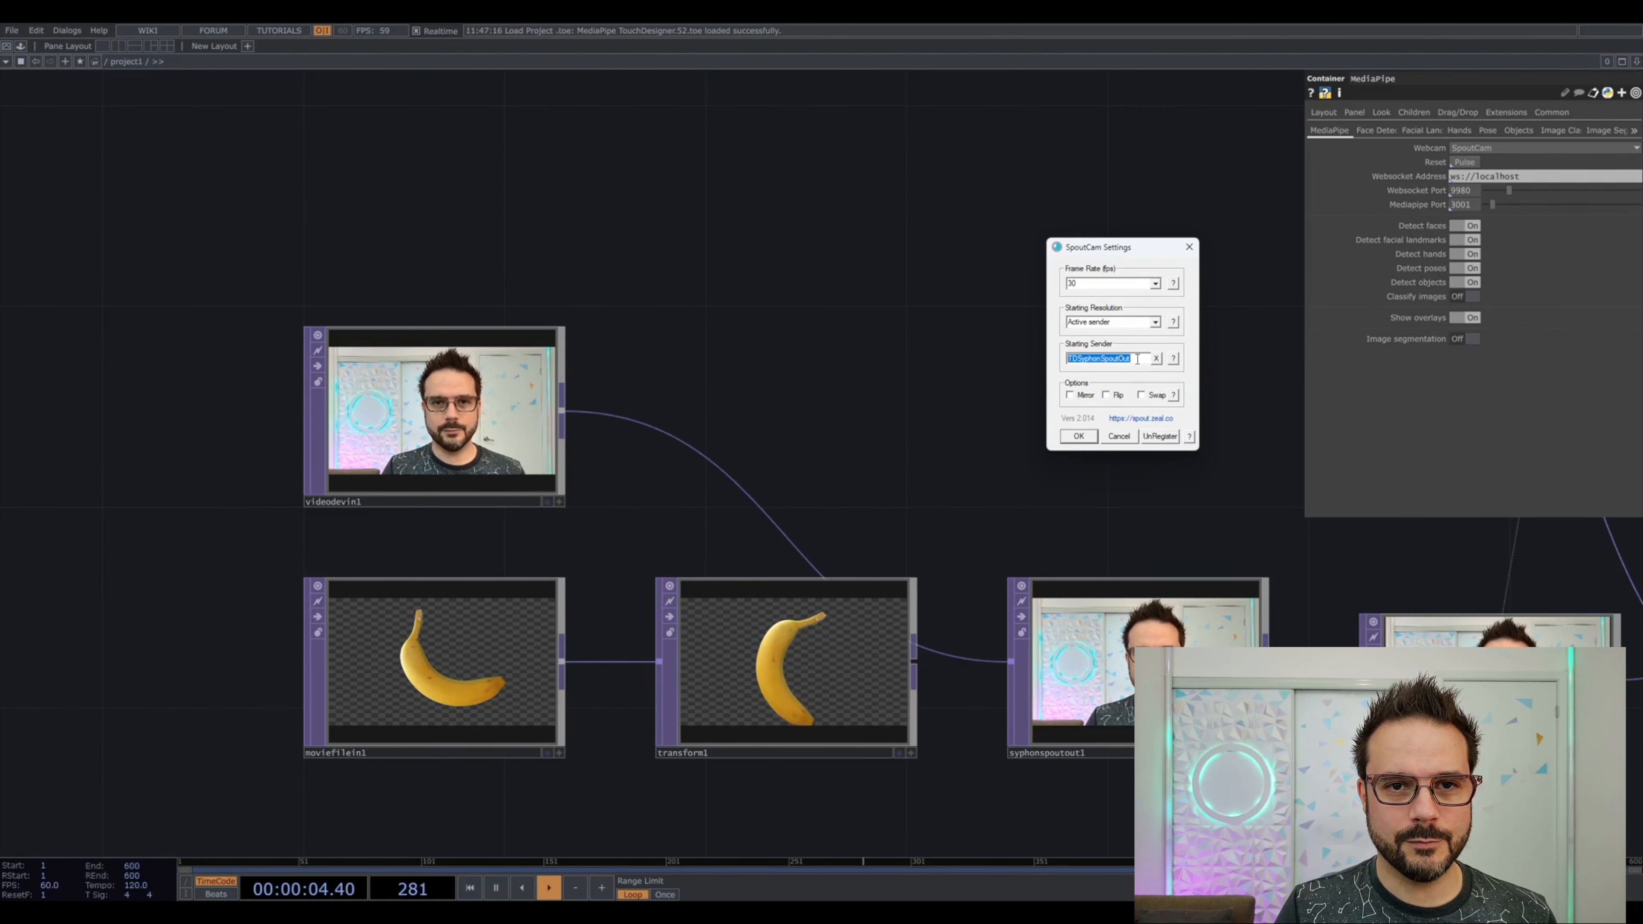
Unregister SpoutCam, register it again, and accept the SpoutCam settings.
click(1155, 438)
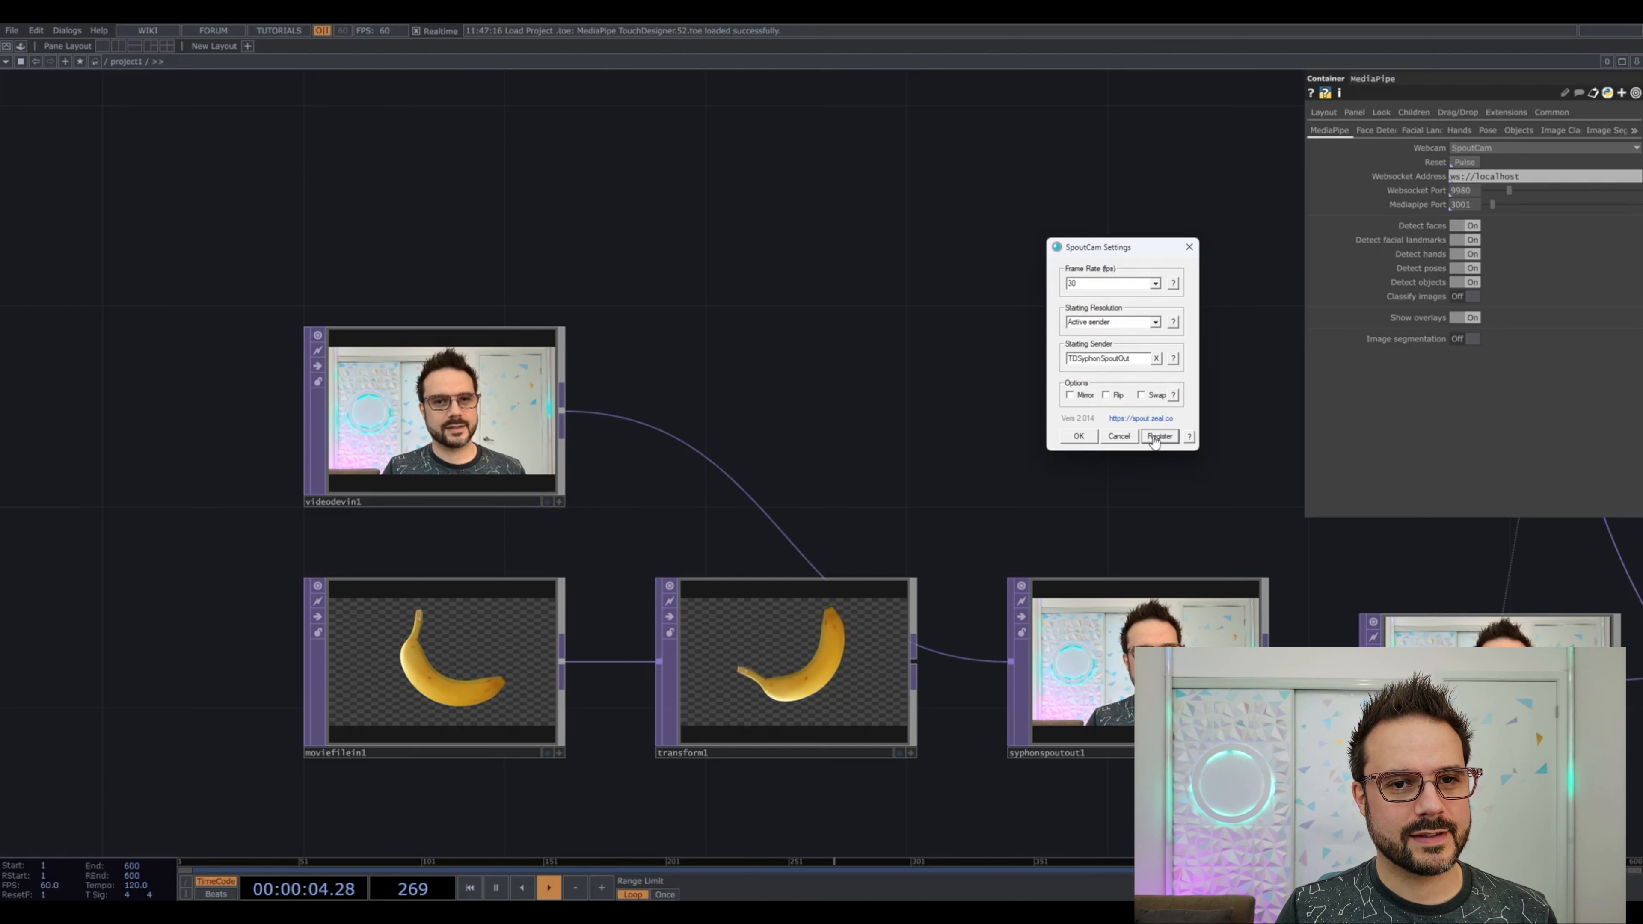
click(1154, 438)
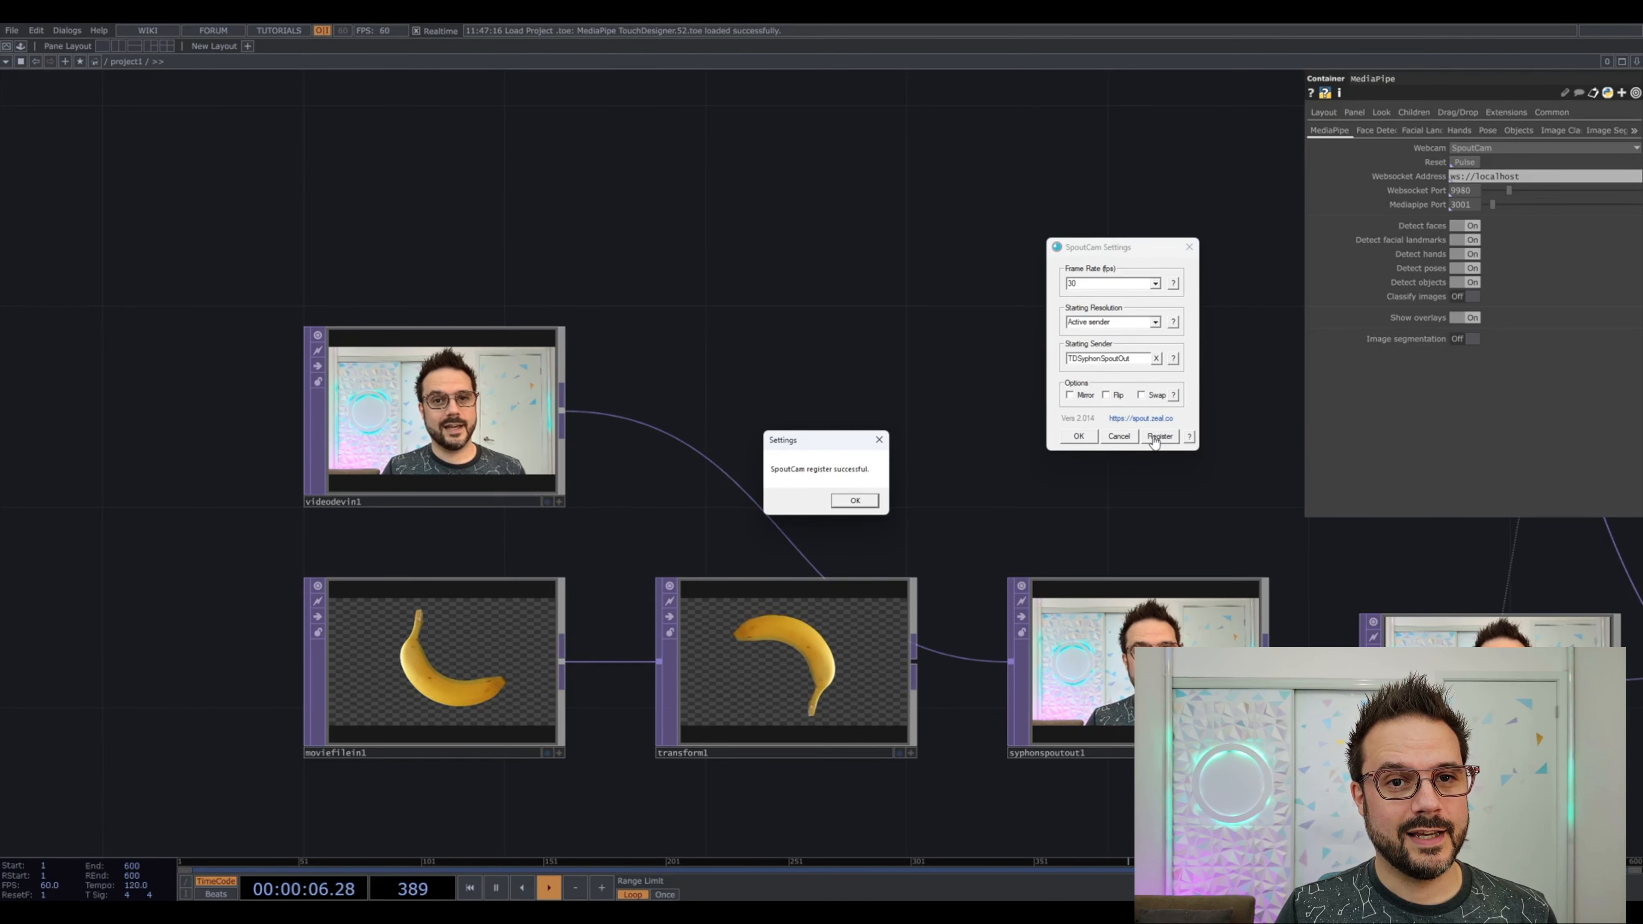
click(866, 501)
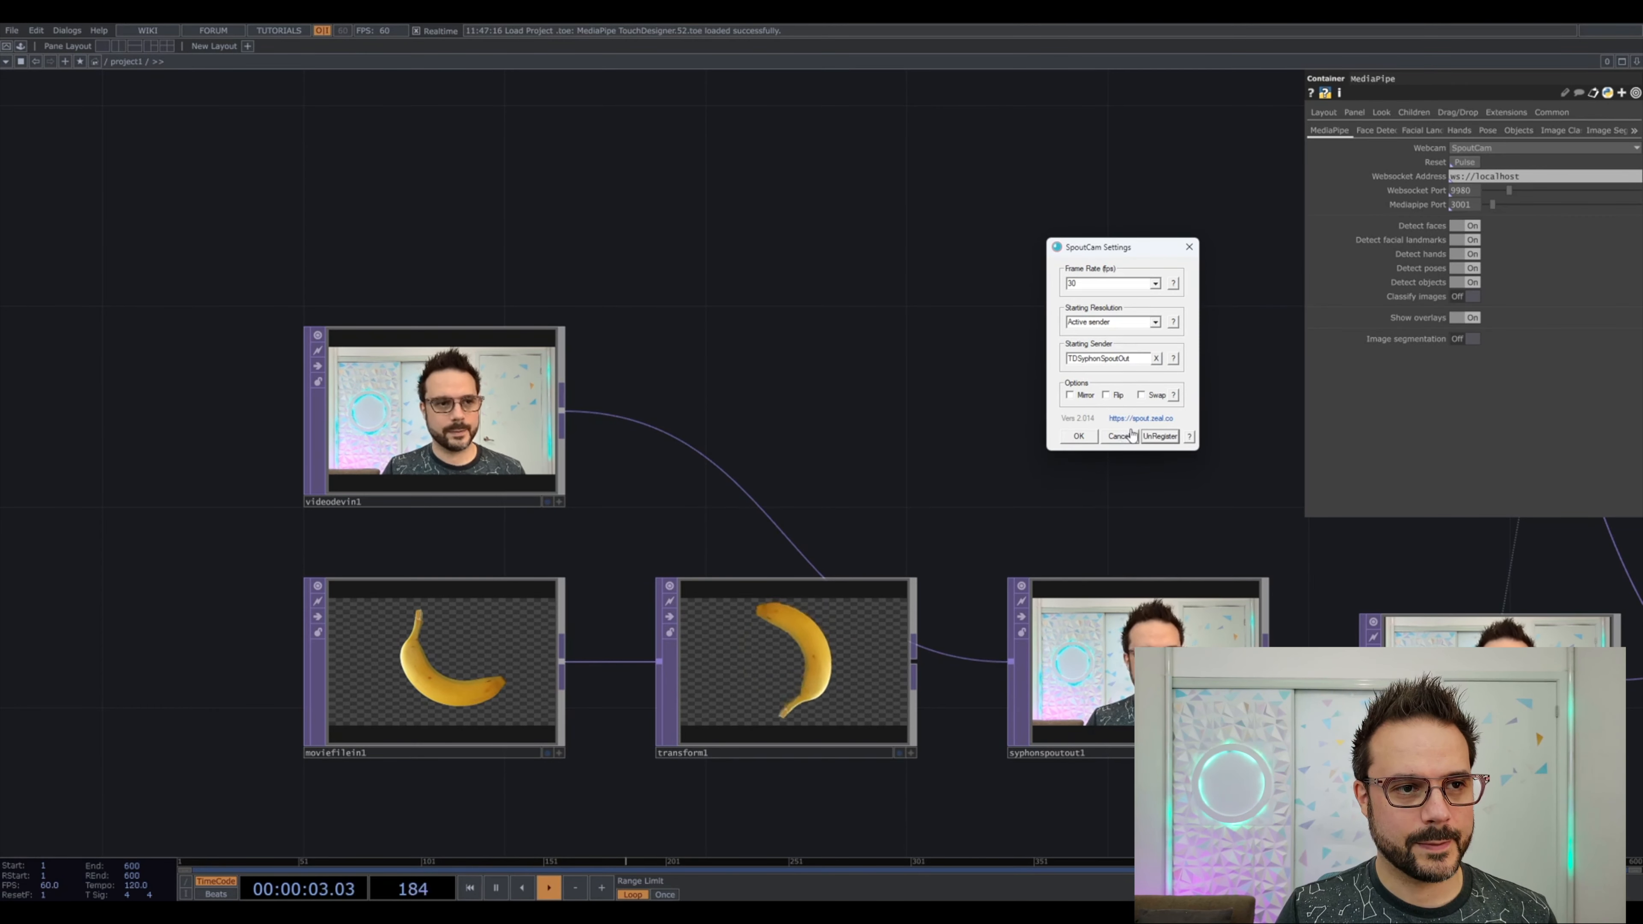
click(1072, 440)
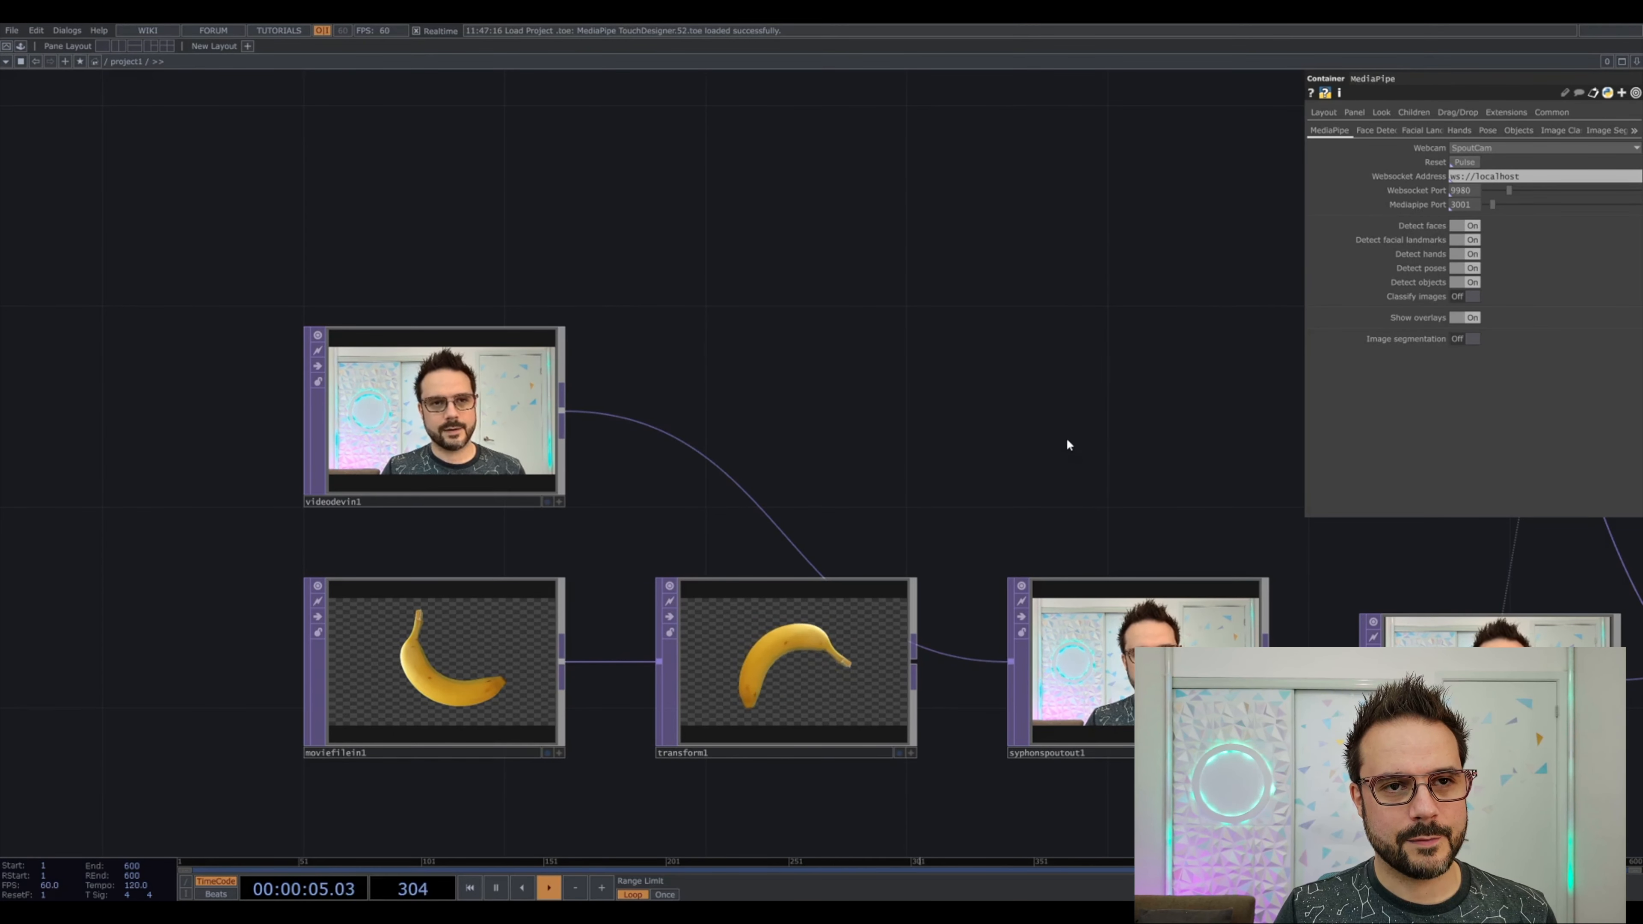
Choose SpoutCam as the MediaPipe component's webcam.
click(1509, 148)
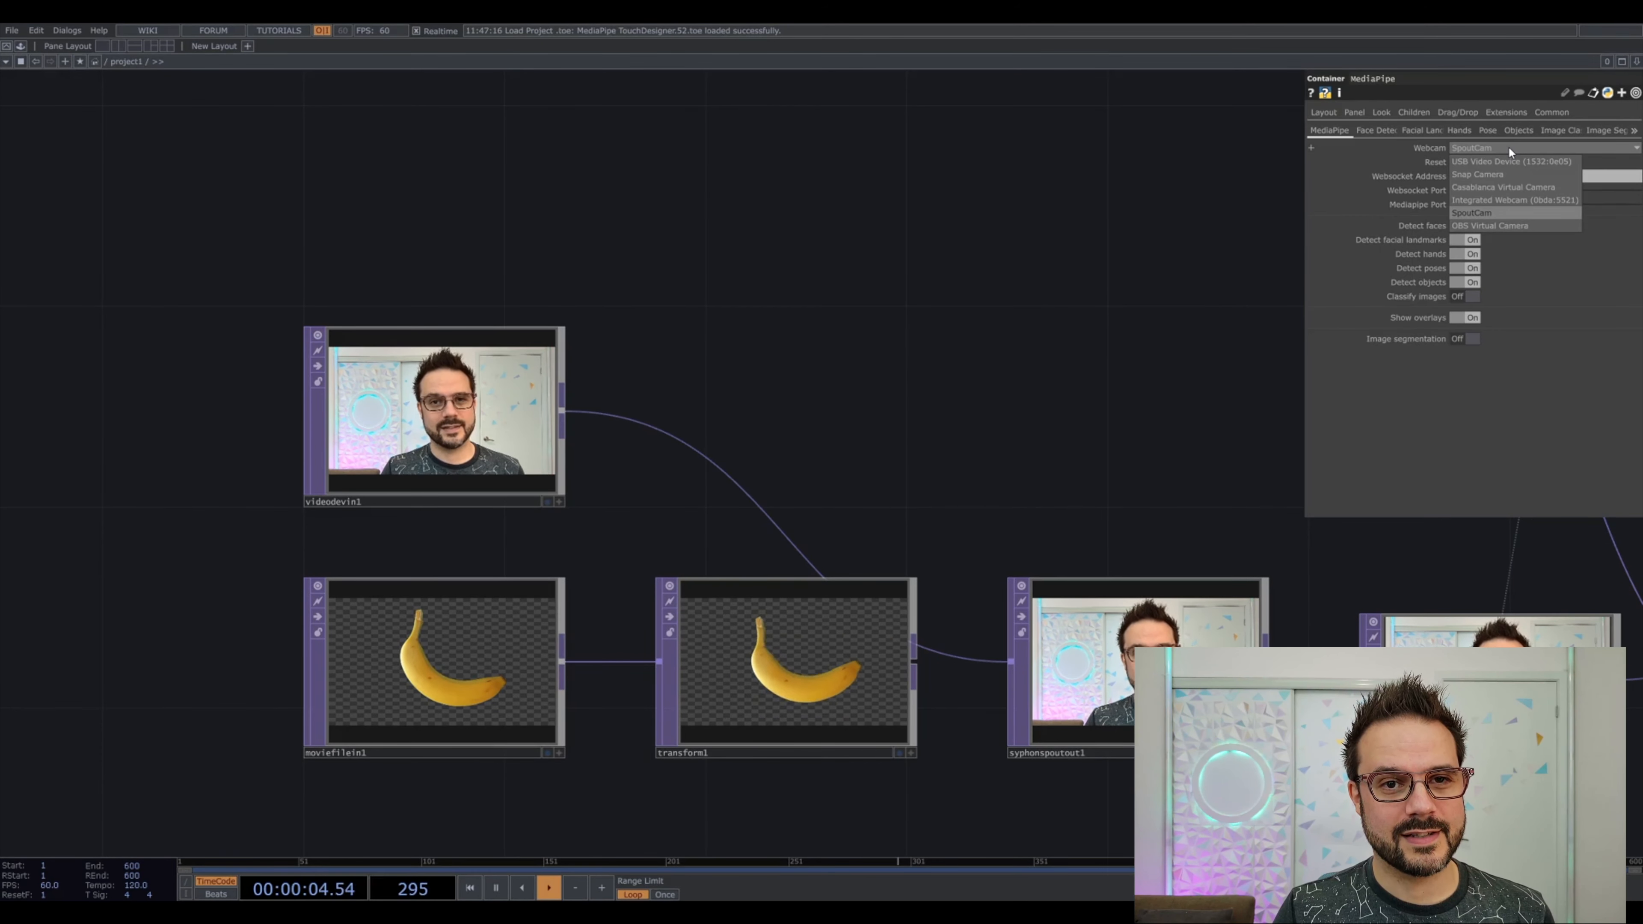
click(1476, 212)
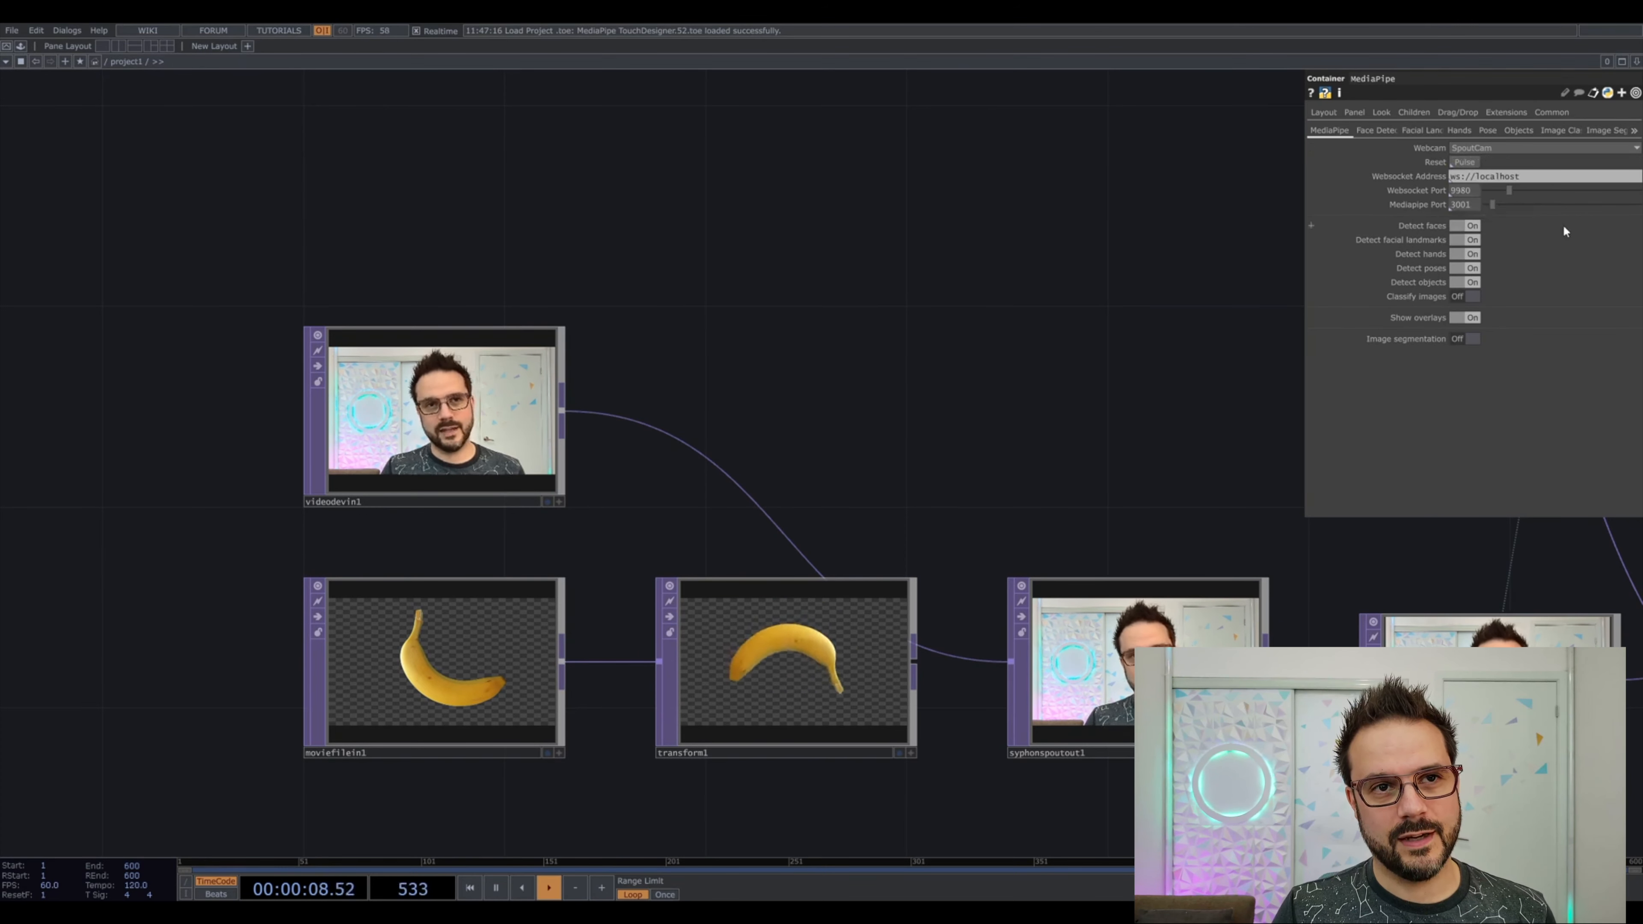
Inspect the video path from the videodevin1 input through syphonspoutout1 to the tracking overlays in the MediaPipe component's preview.
click(531, 441)
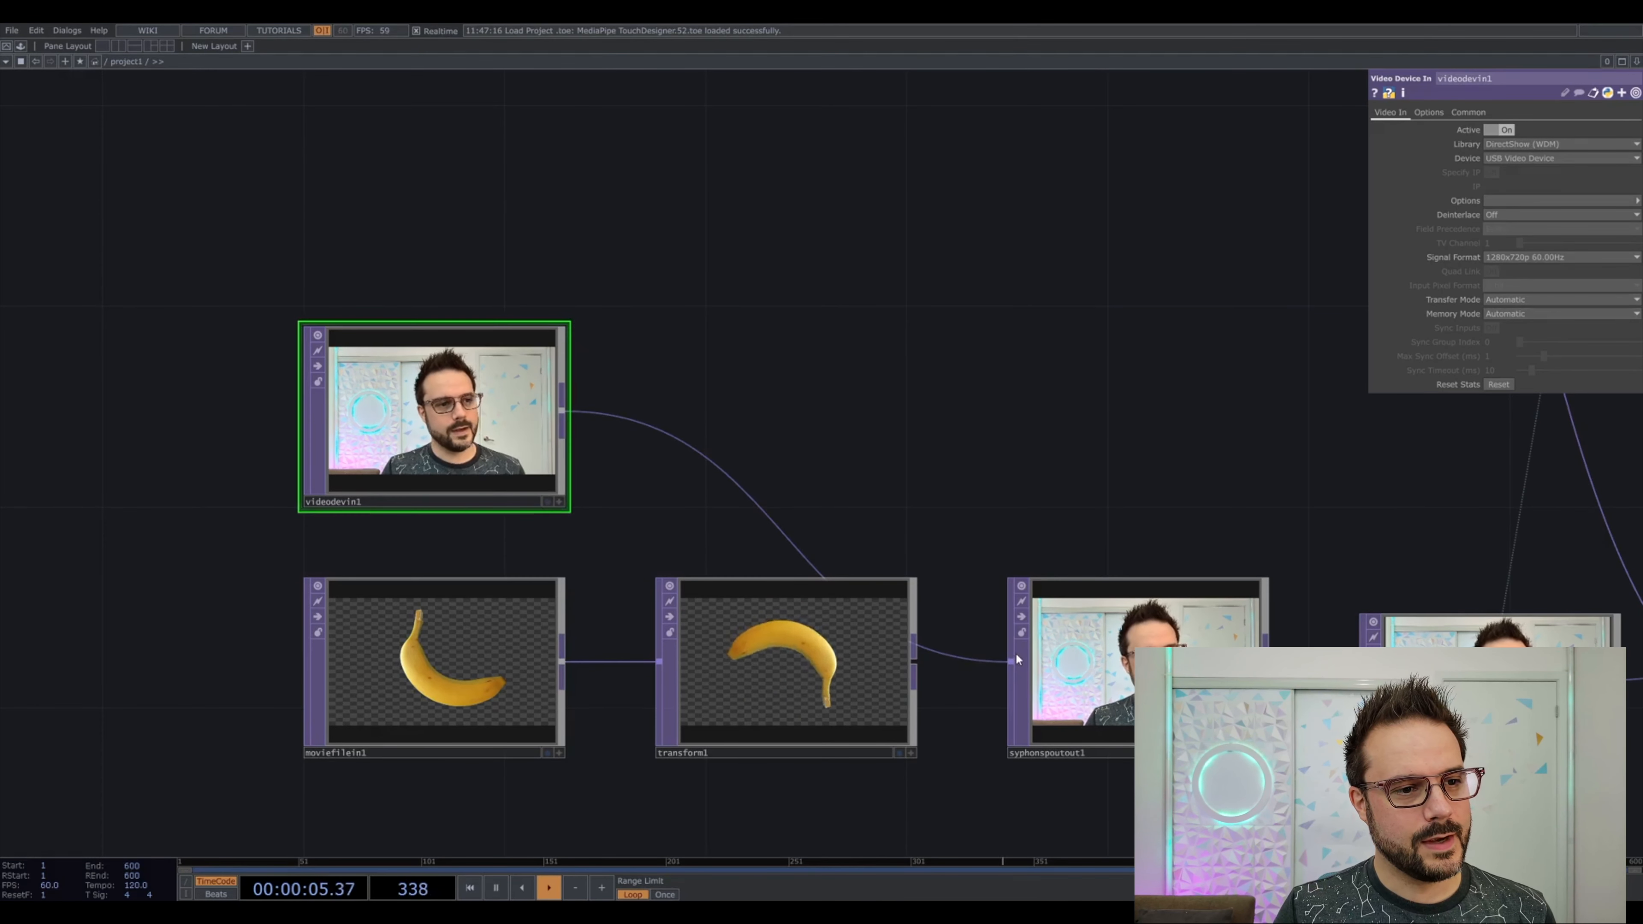
click(1061, 660)
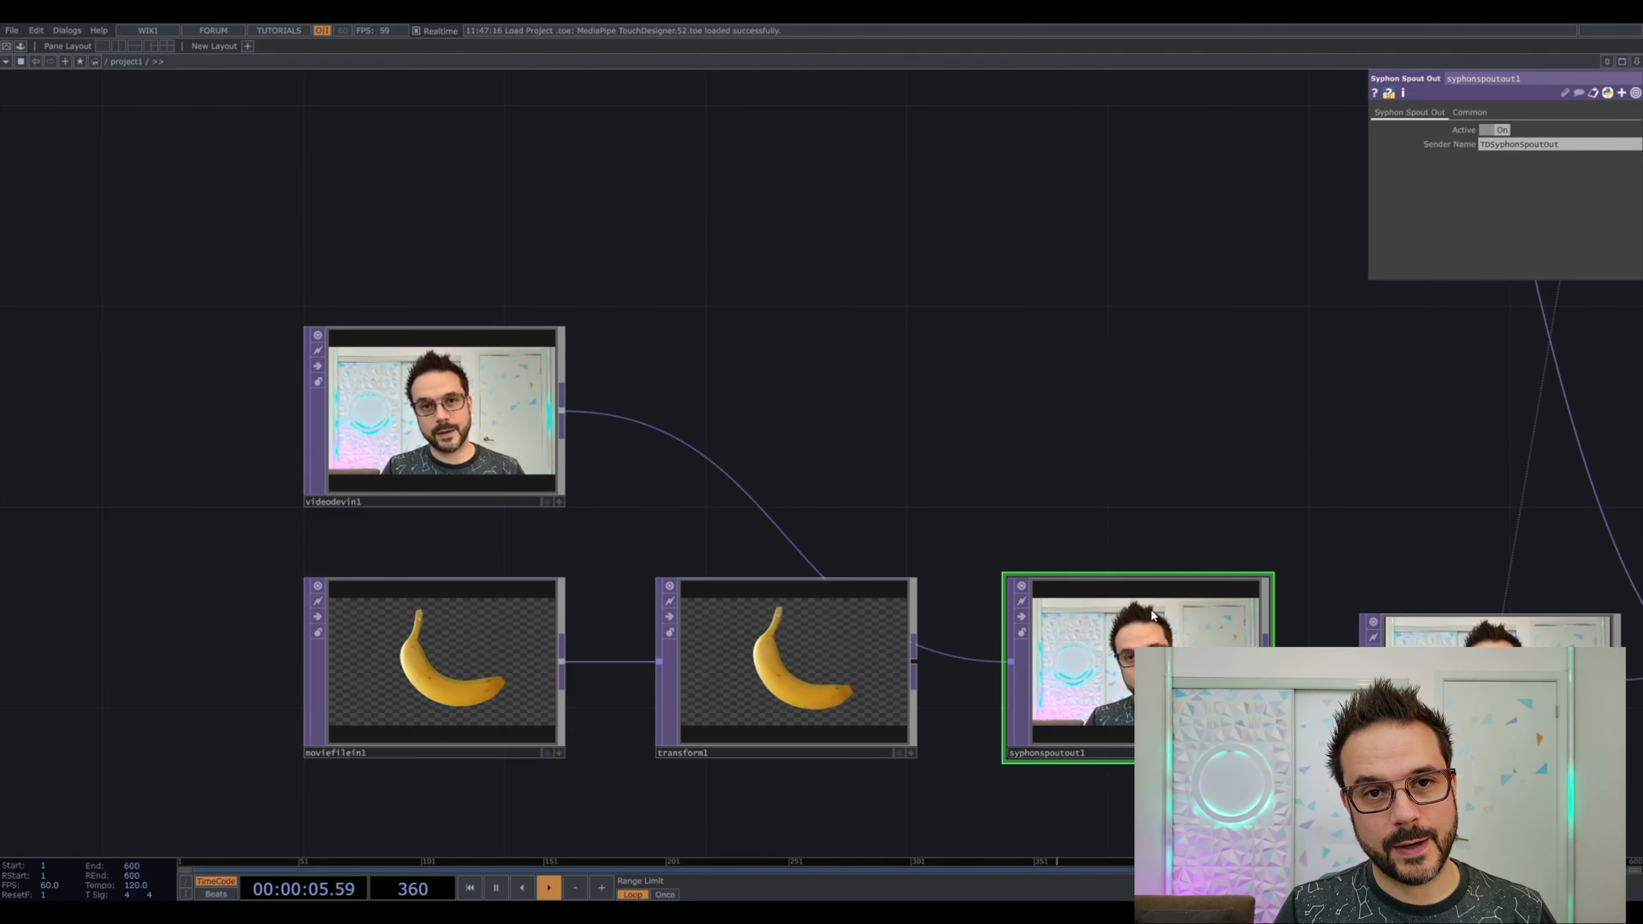
drag(1193, 400, 1009, 818)
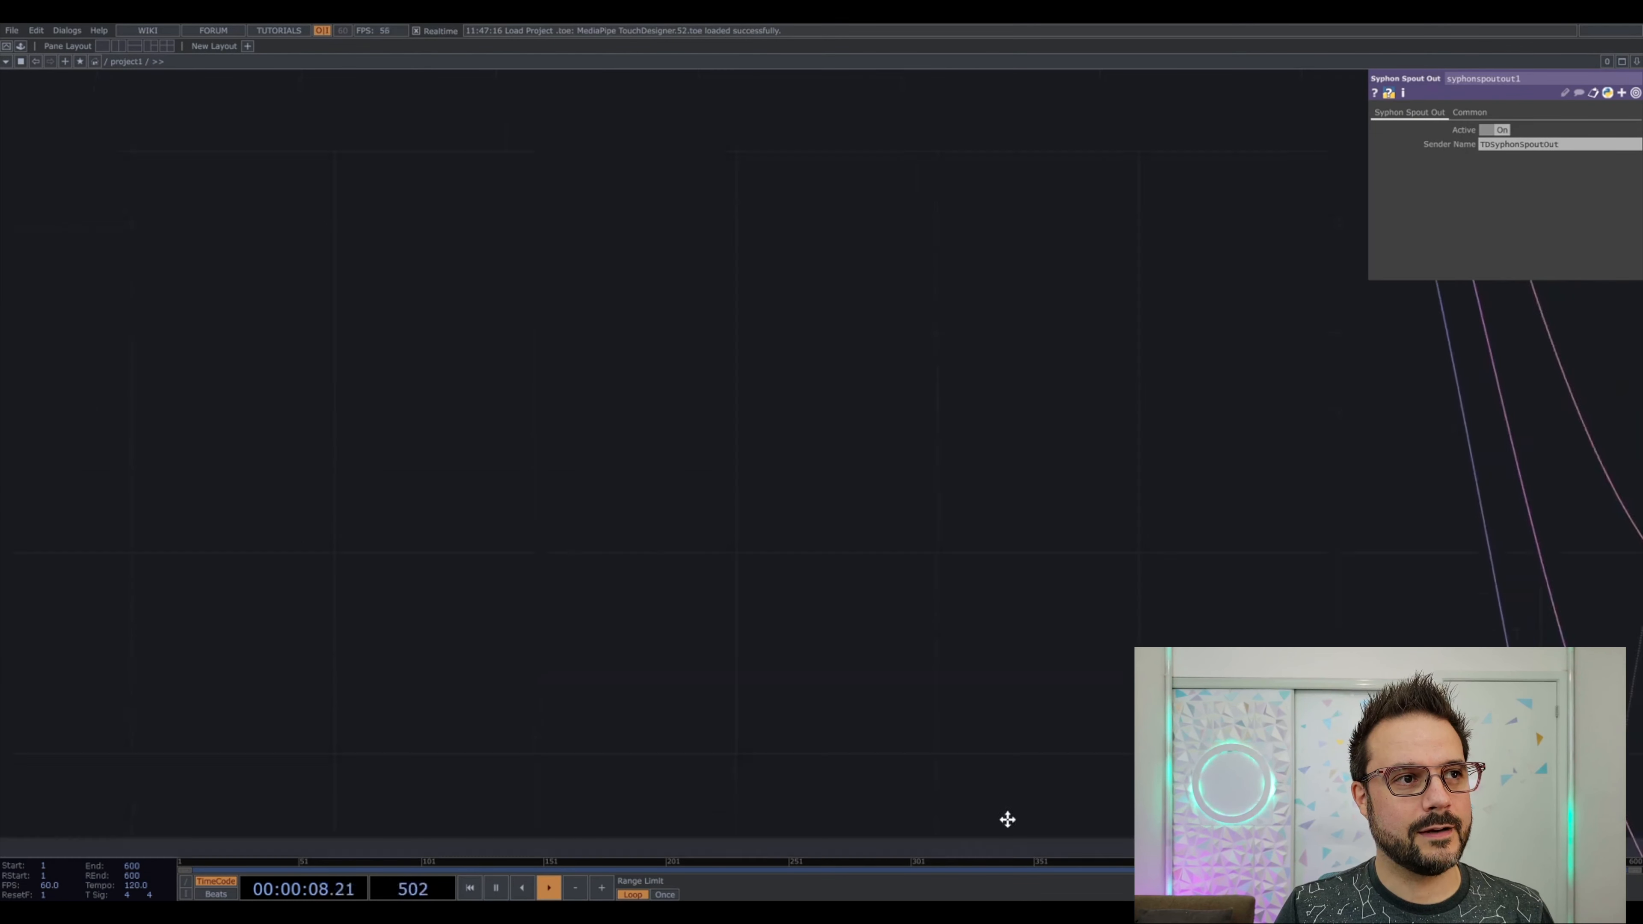
drag(1028, 389, 1015, 834)
drag(1070, 320, 1095, 808)
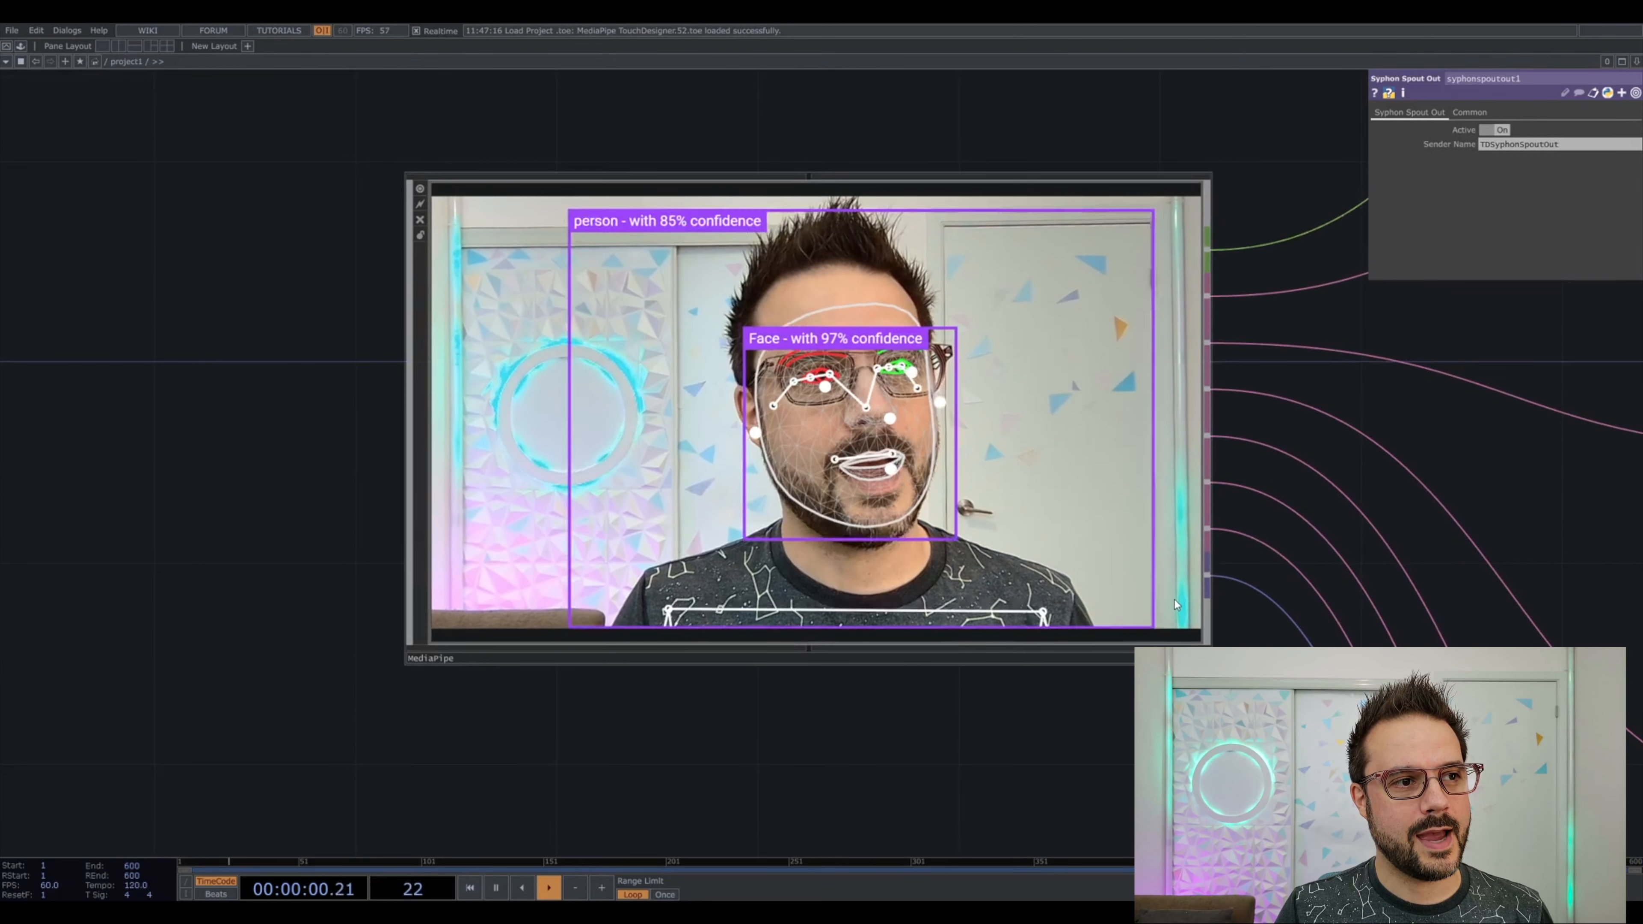
click(1019, 323)
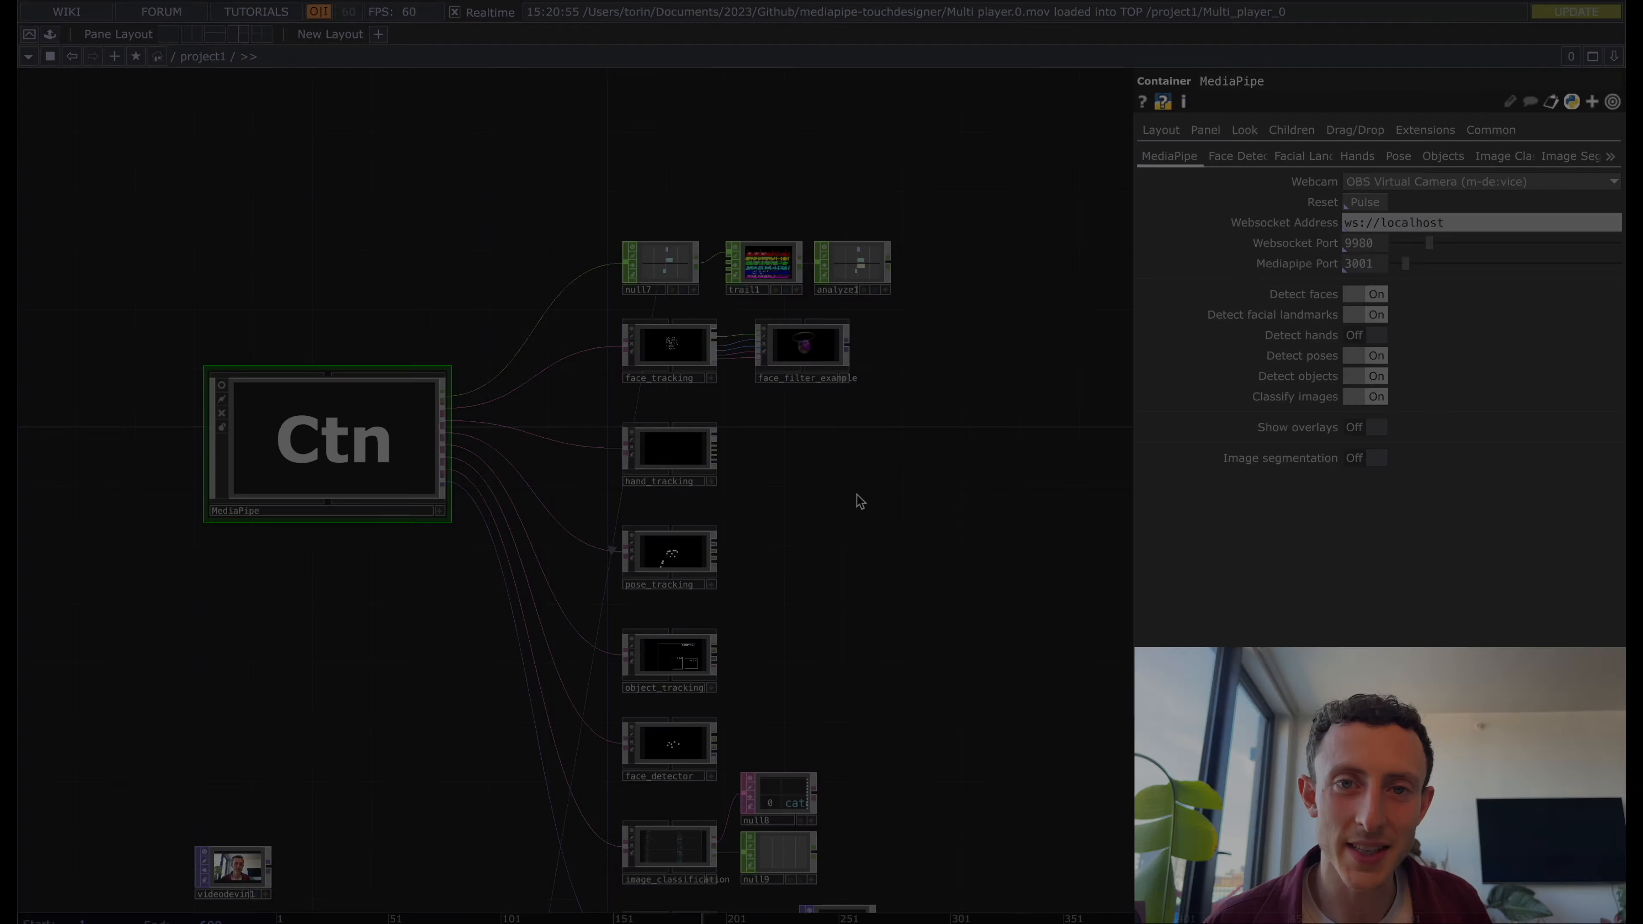